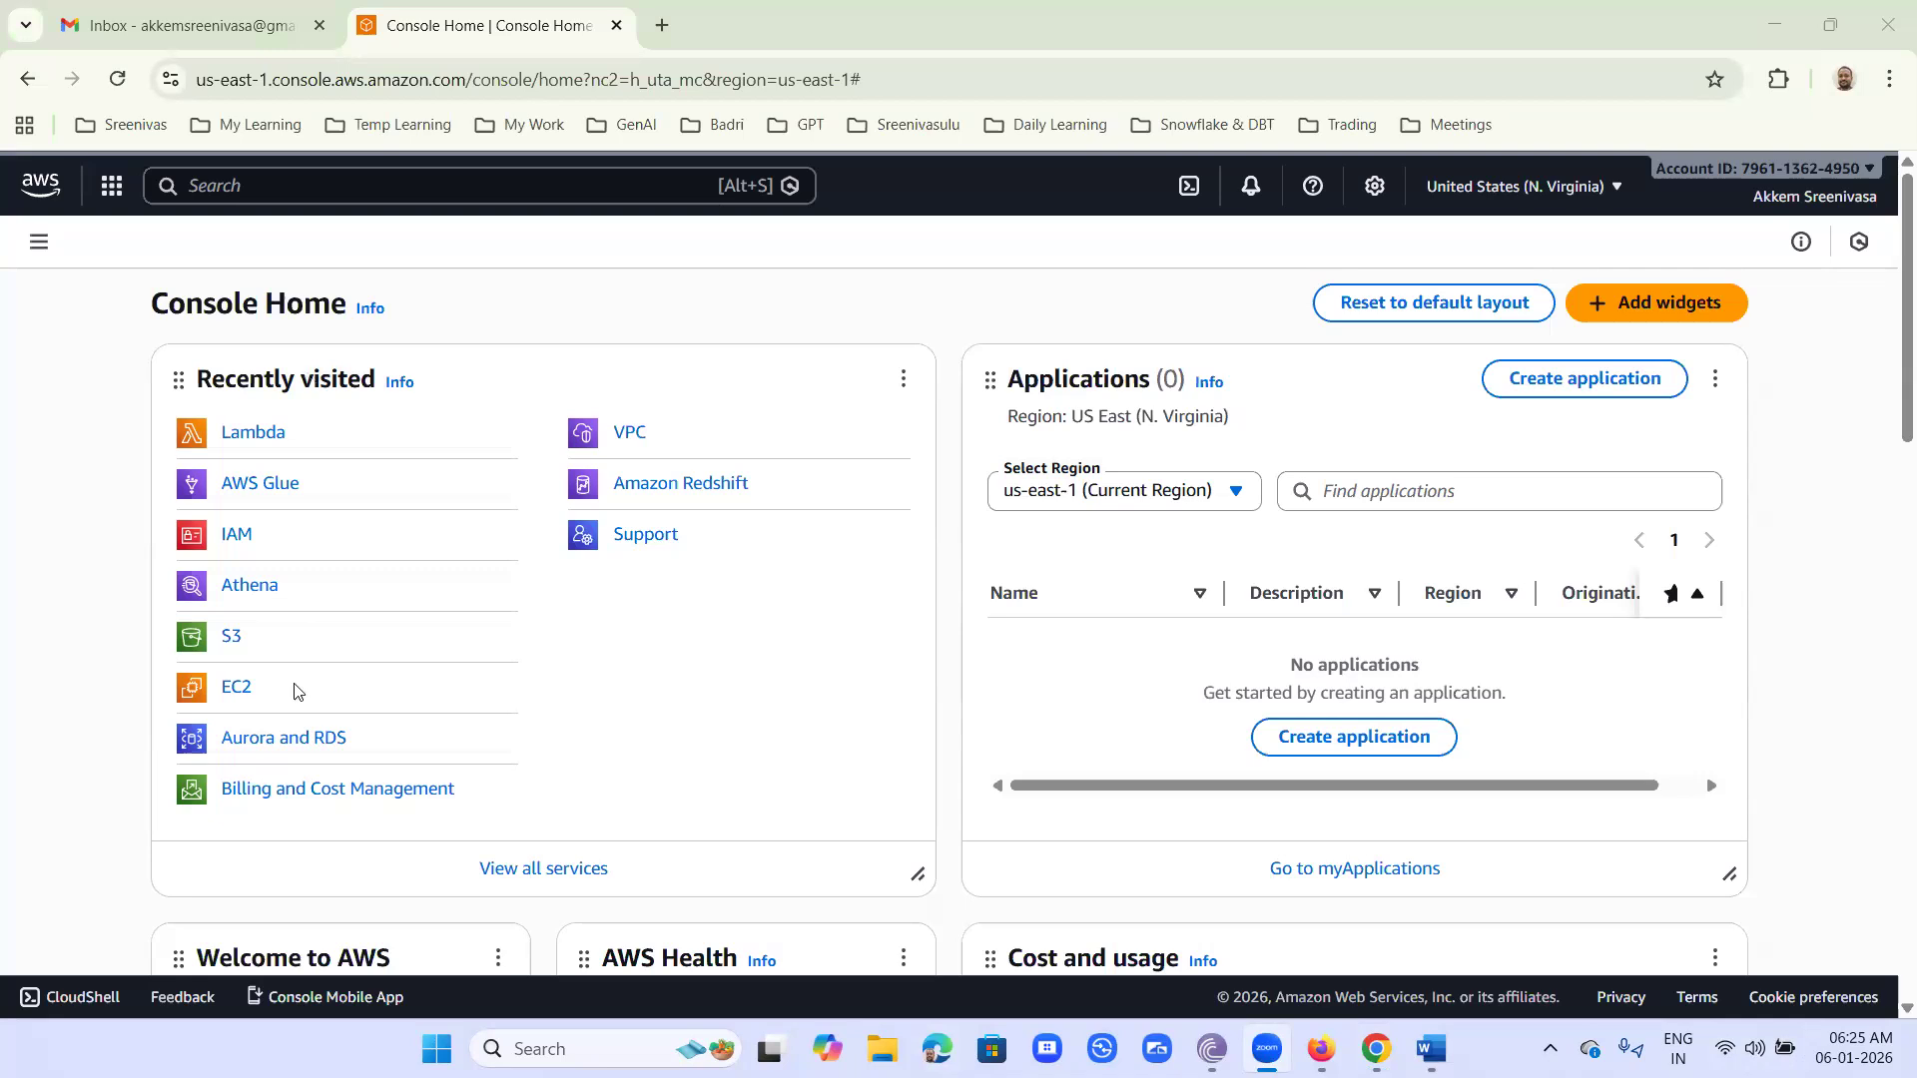
- Search the AWS services for ec2 and open EC2 in a new browser tab
left_click(242, 180)
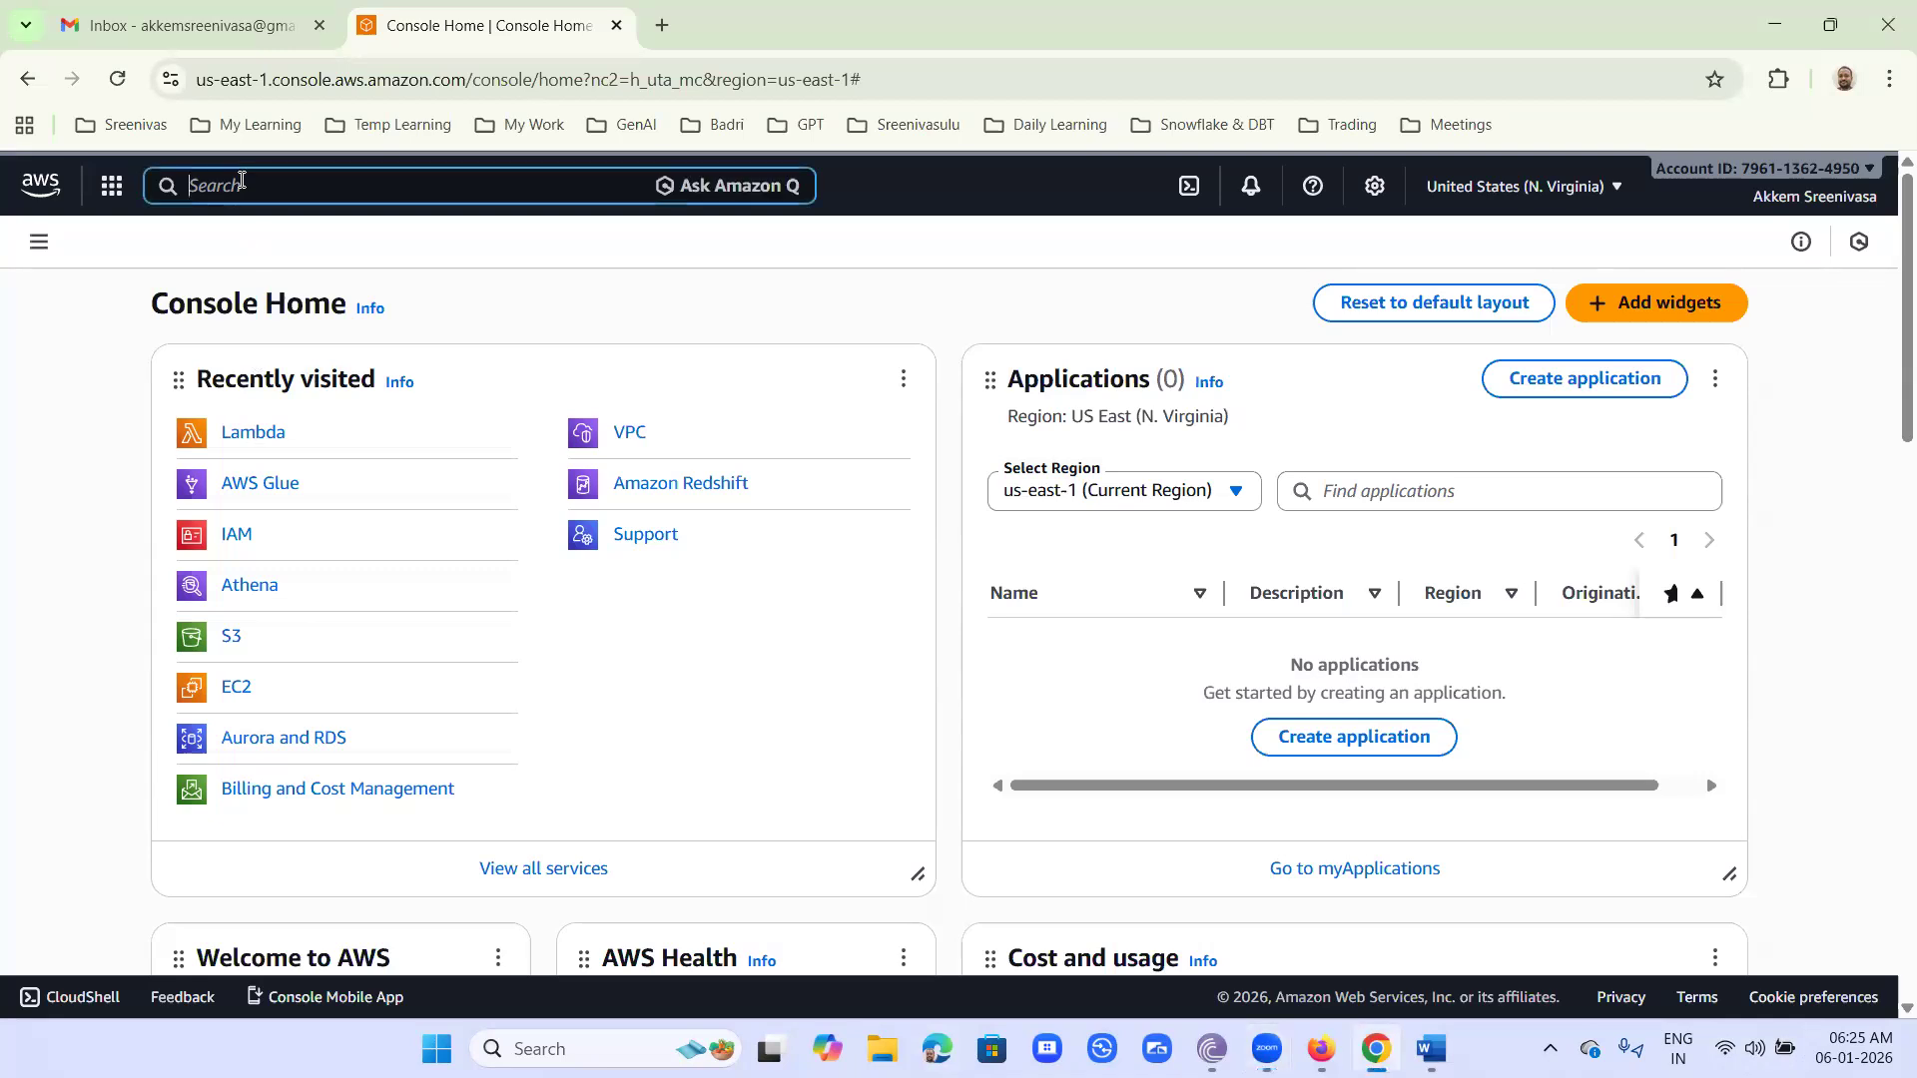
type("ec2")
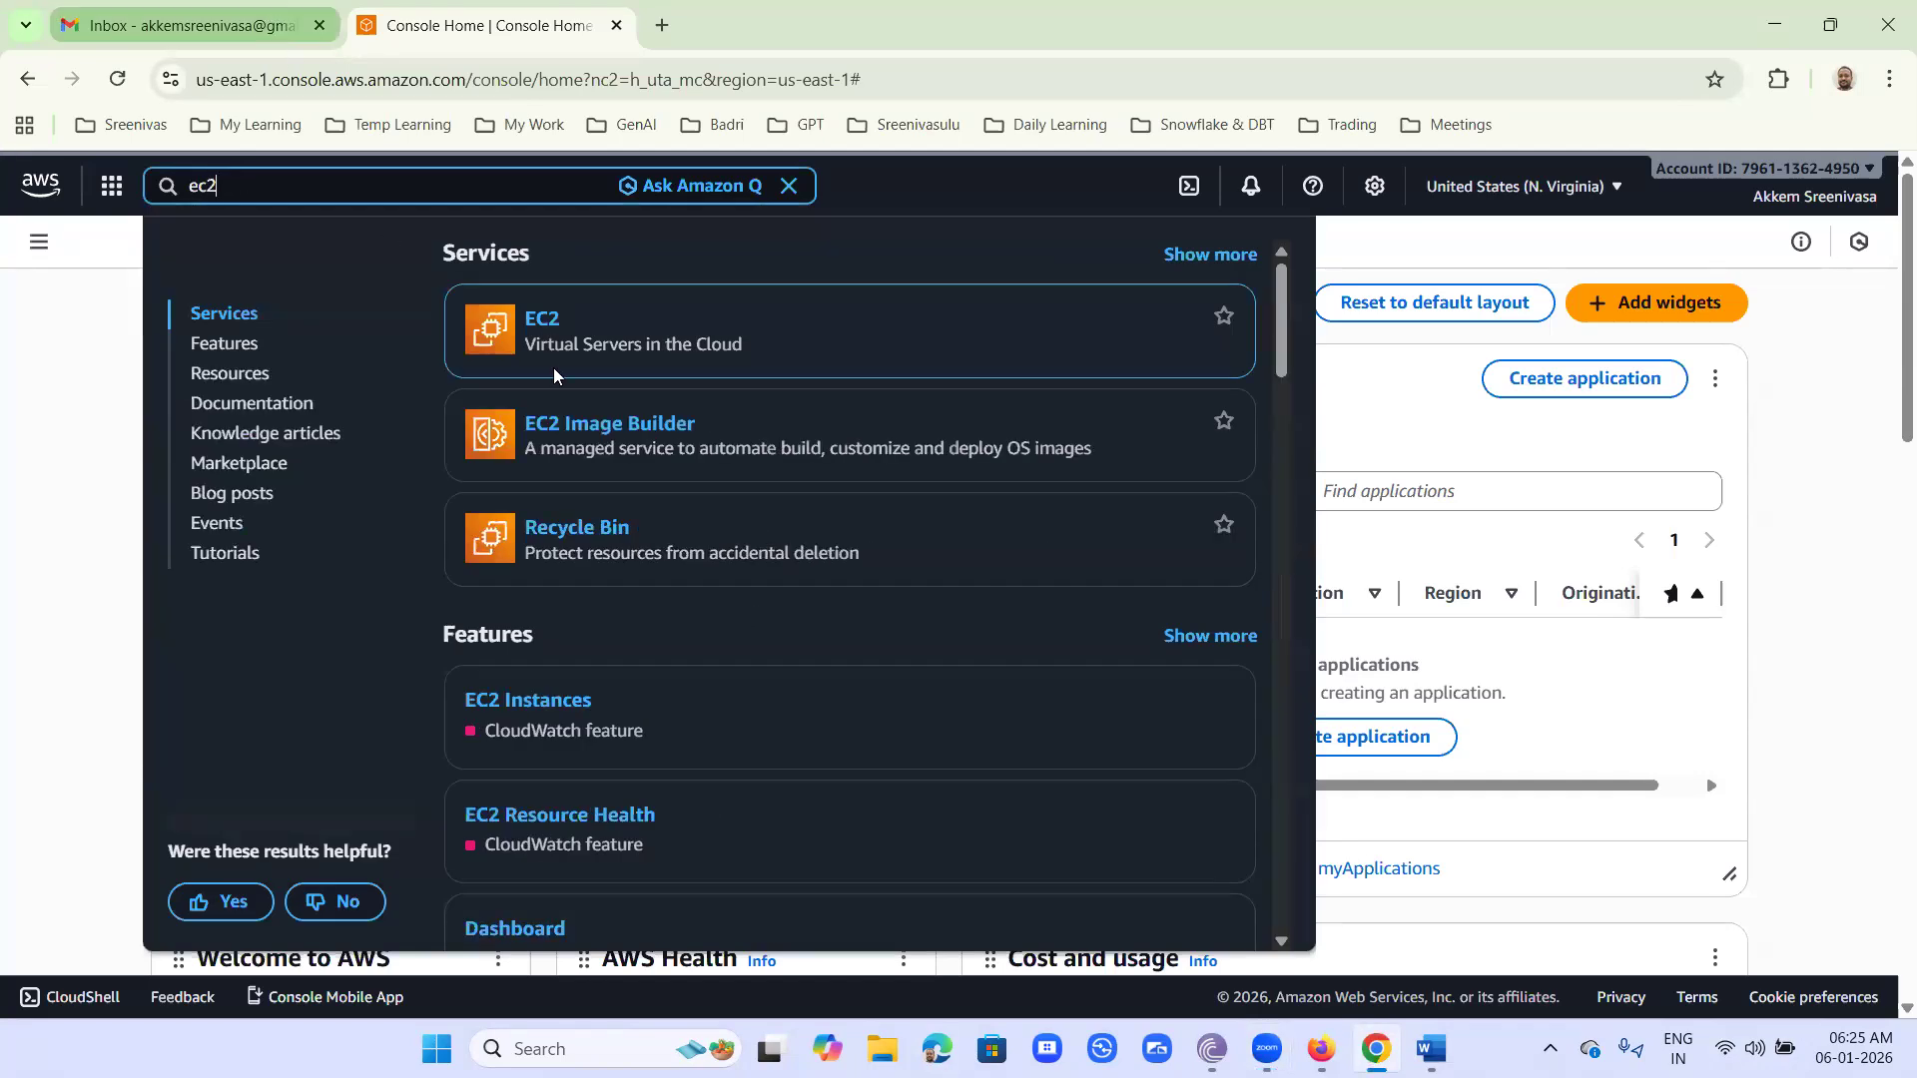
right_click(542, 324)
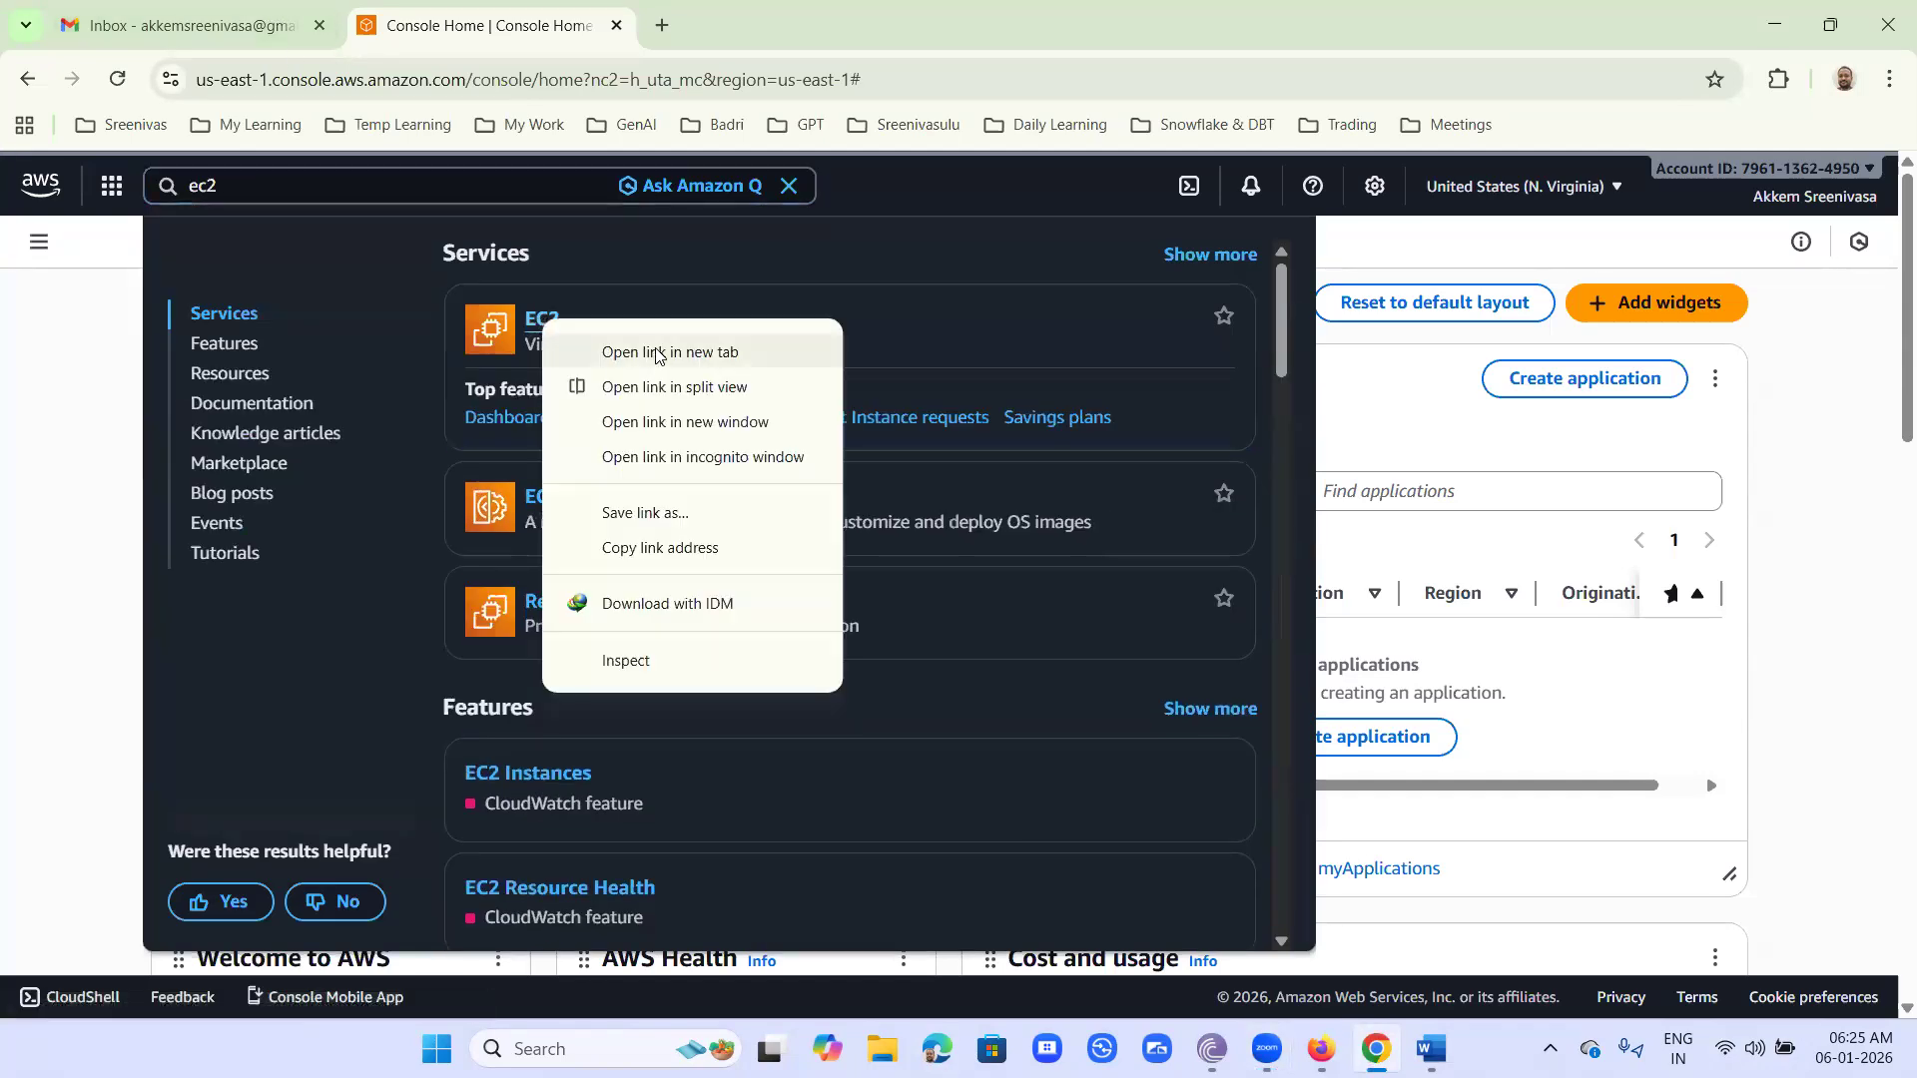
left_click(661, 352)
left_click(725, 38)
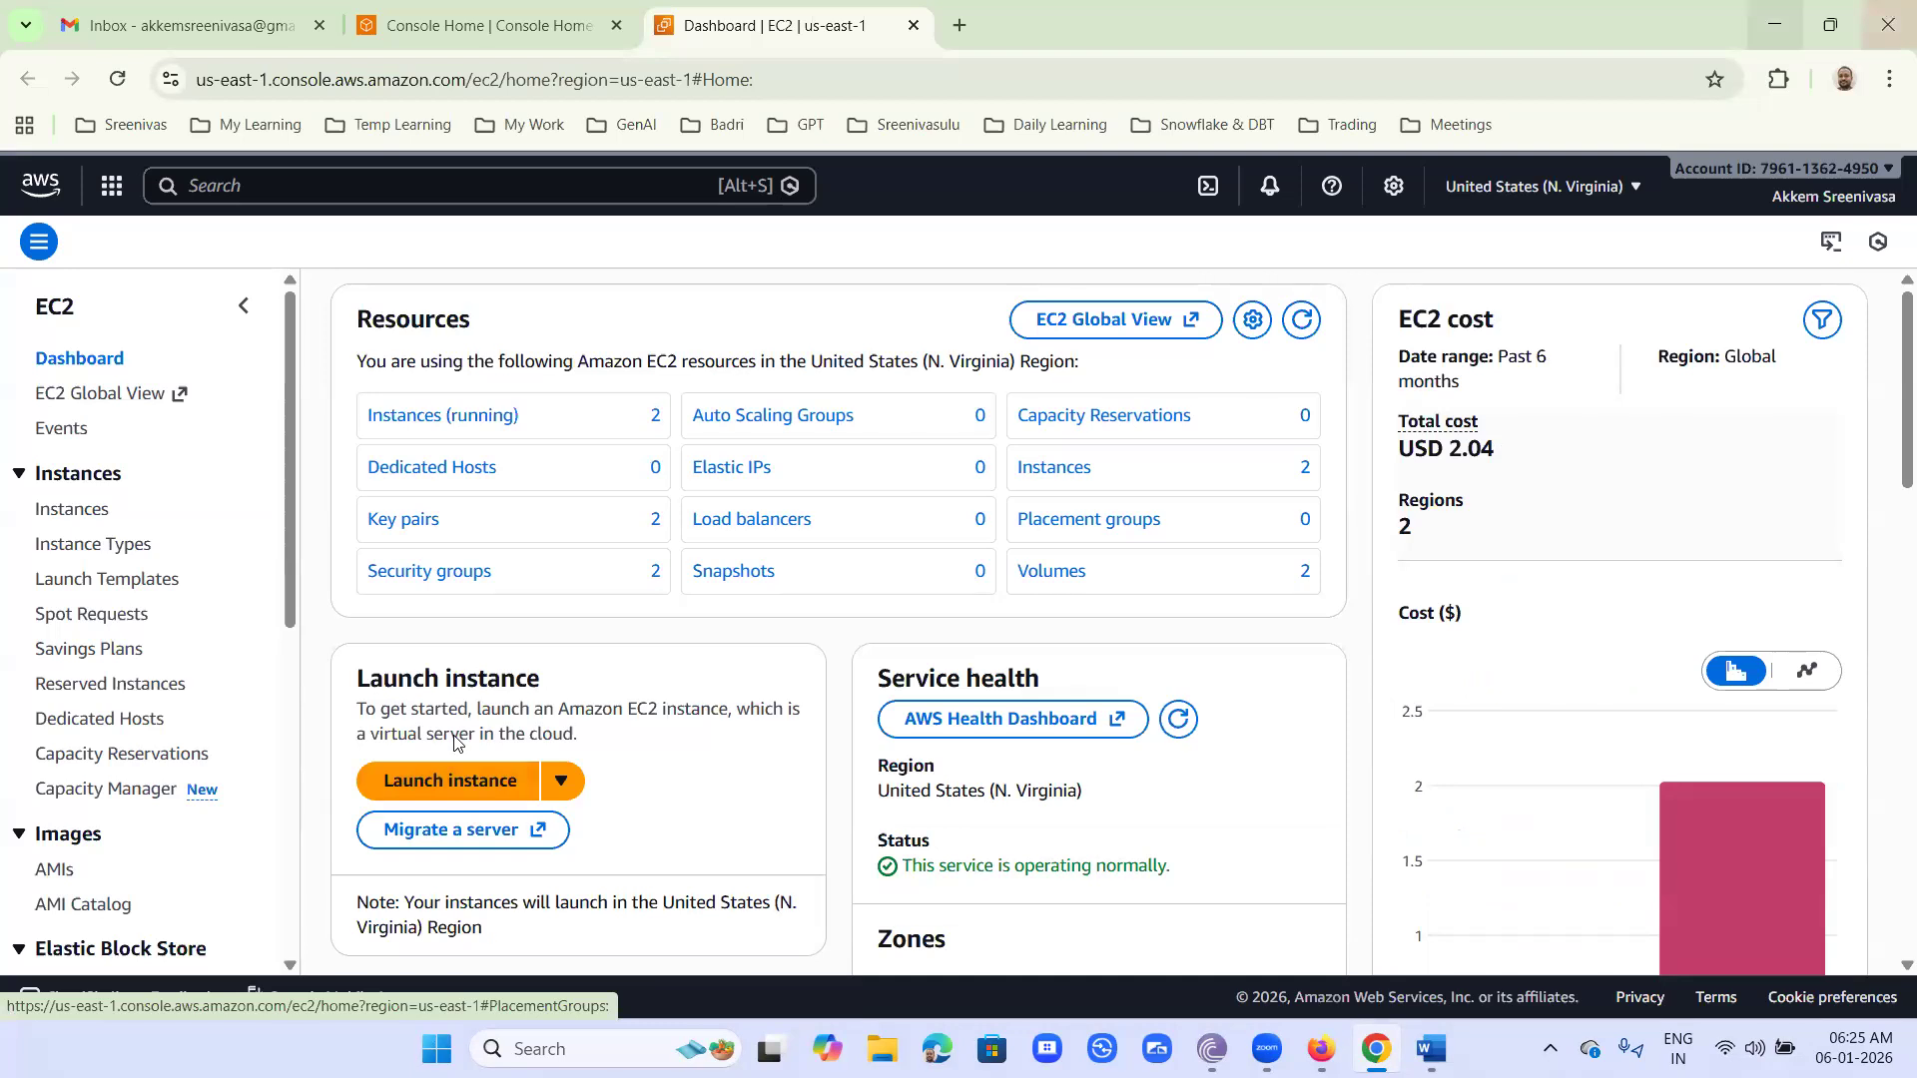
mouse_move(470, 737)
left_mouse_down()
mouse_move(629, 788)
mouse_move(477, 720)
mouse_move(626, 759)
left_mouse_up()
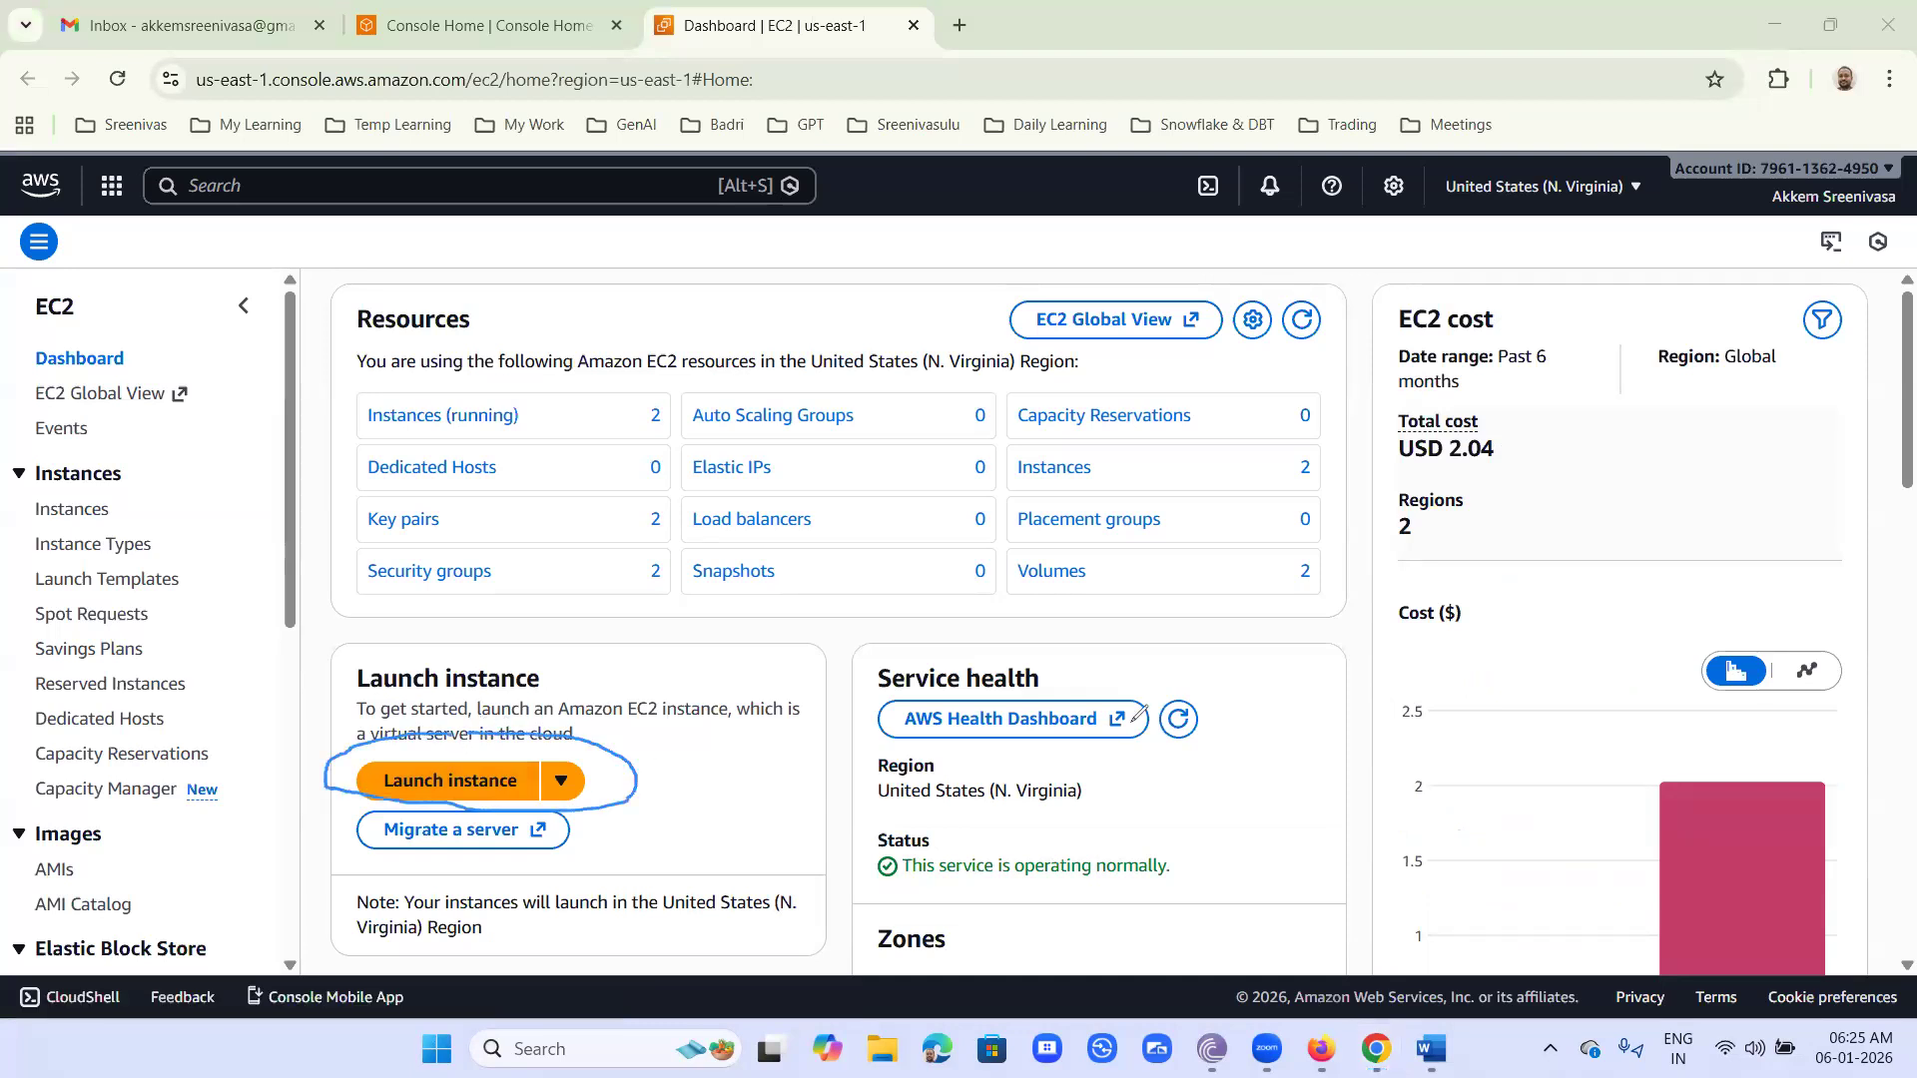
mouse_move(68, 494)
left_mouse_down()
mouse_move(18, 509)
mouse_move(75, 529)
mouse_move(71, 494)
mouse_move(186, 495)
left_mouse_up()
left_click(145, 498)
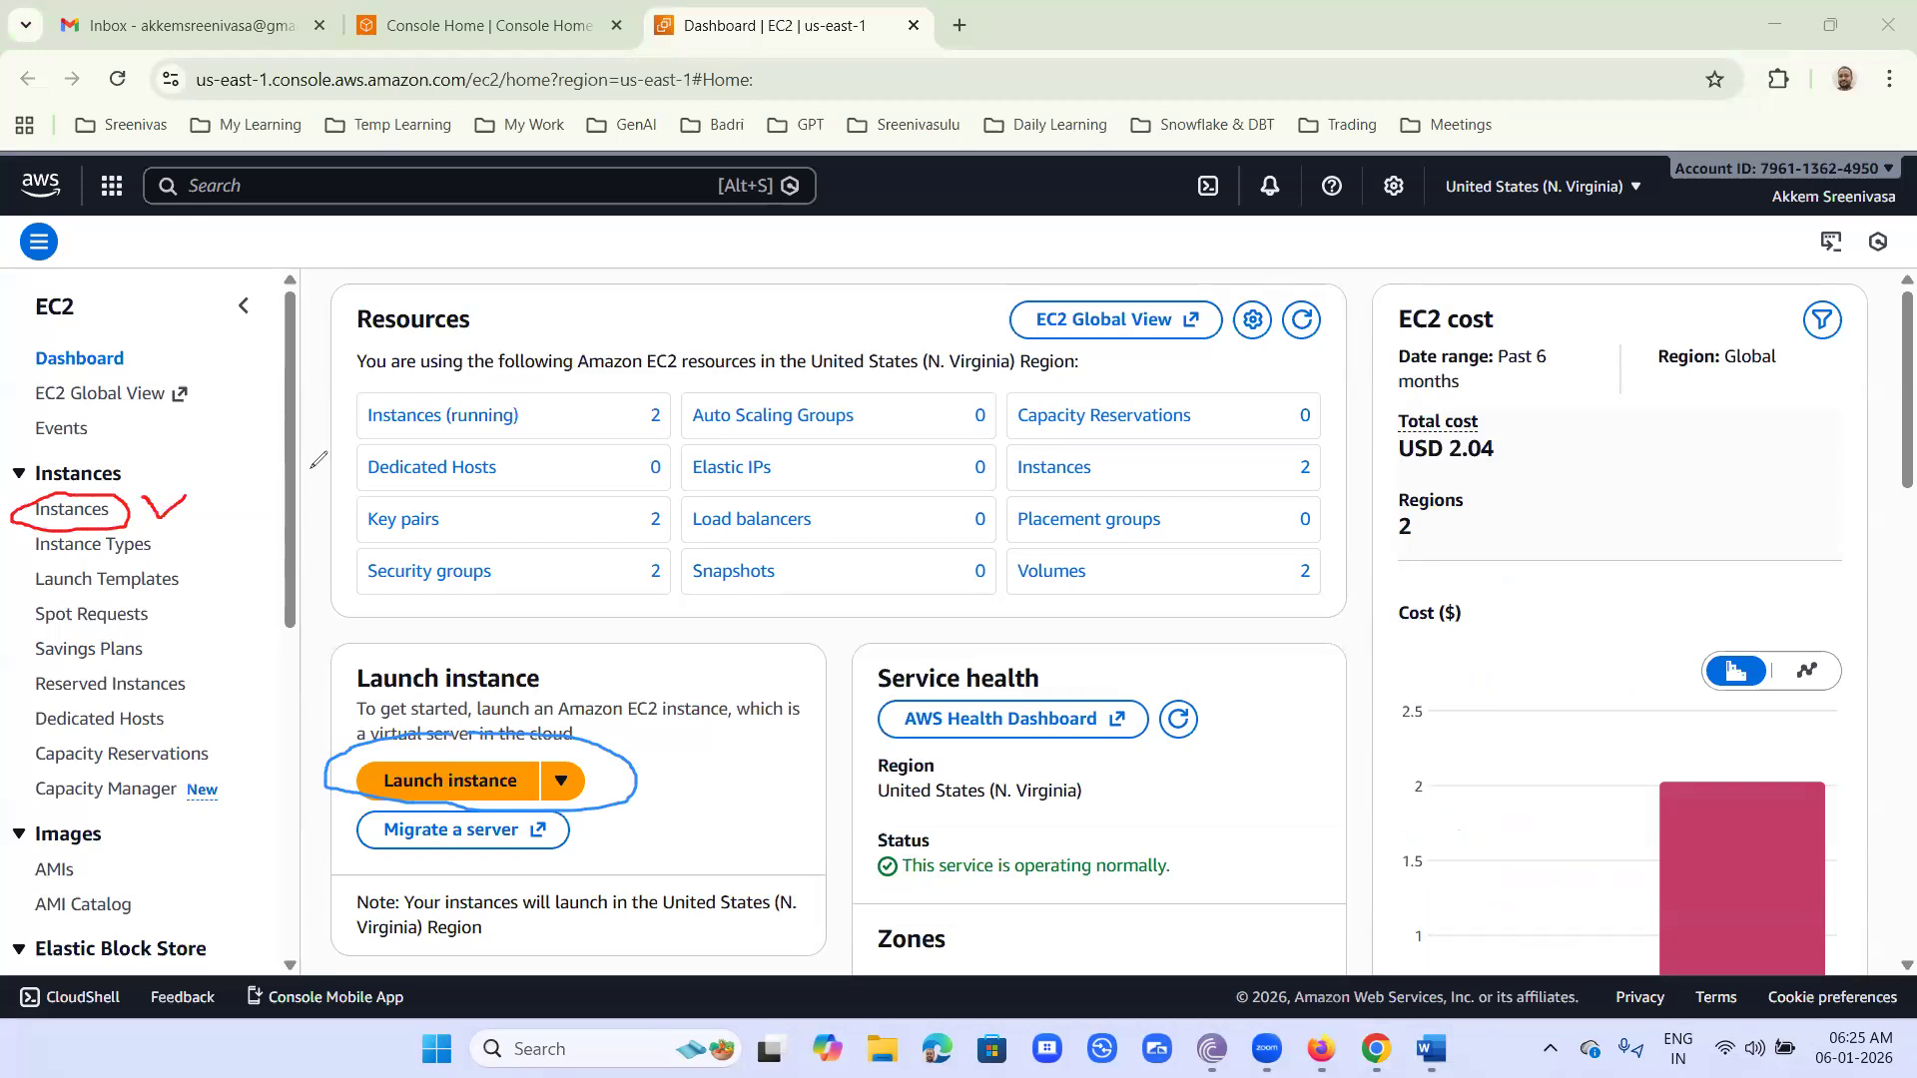
mouse_move(409, 399)
left_mouse_down()
mouse_move(424, 425)
mouse_move(539, 356)
left_mouse_up()
- Go to the EC2 Instances list and start launching a new instance
left_click(72, 509)
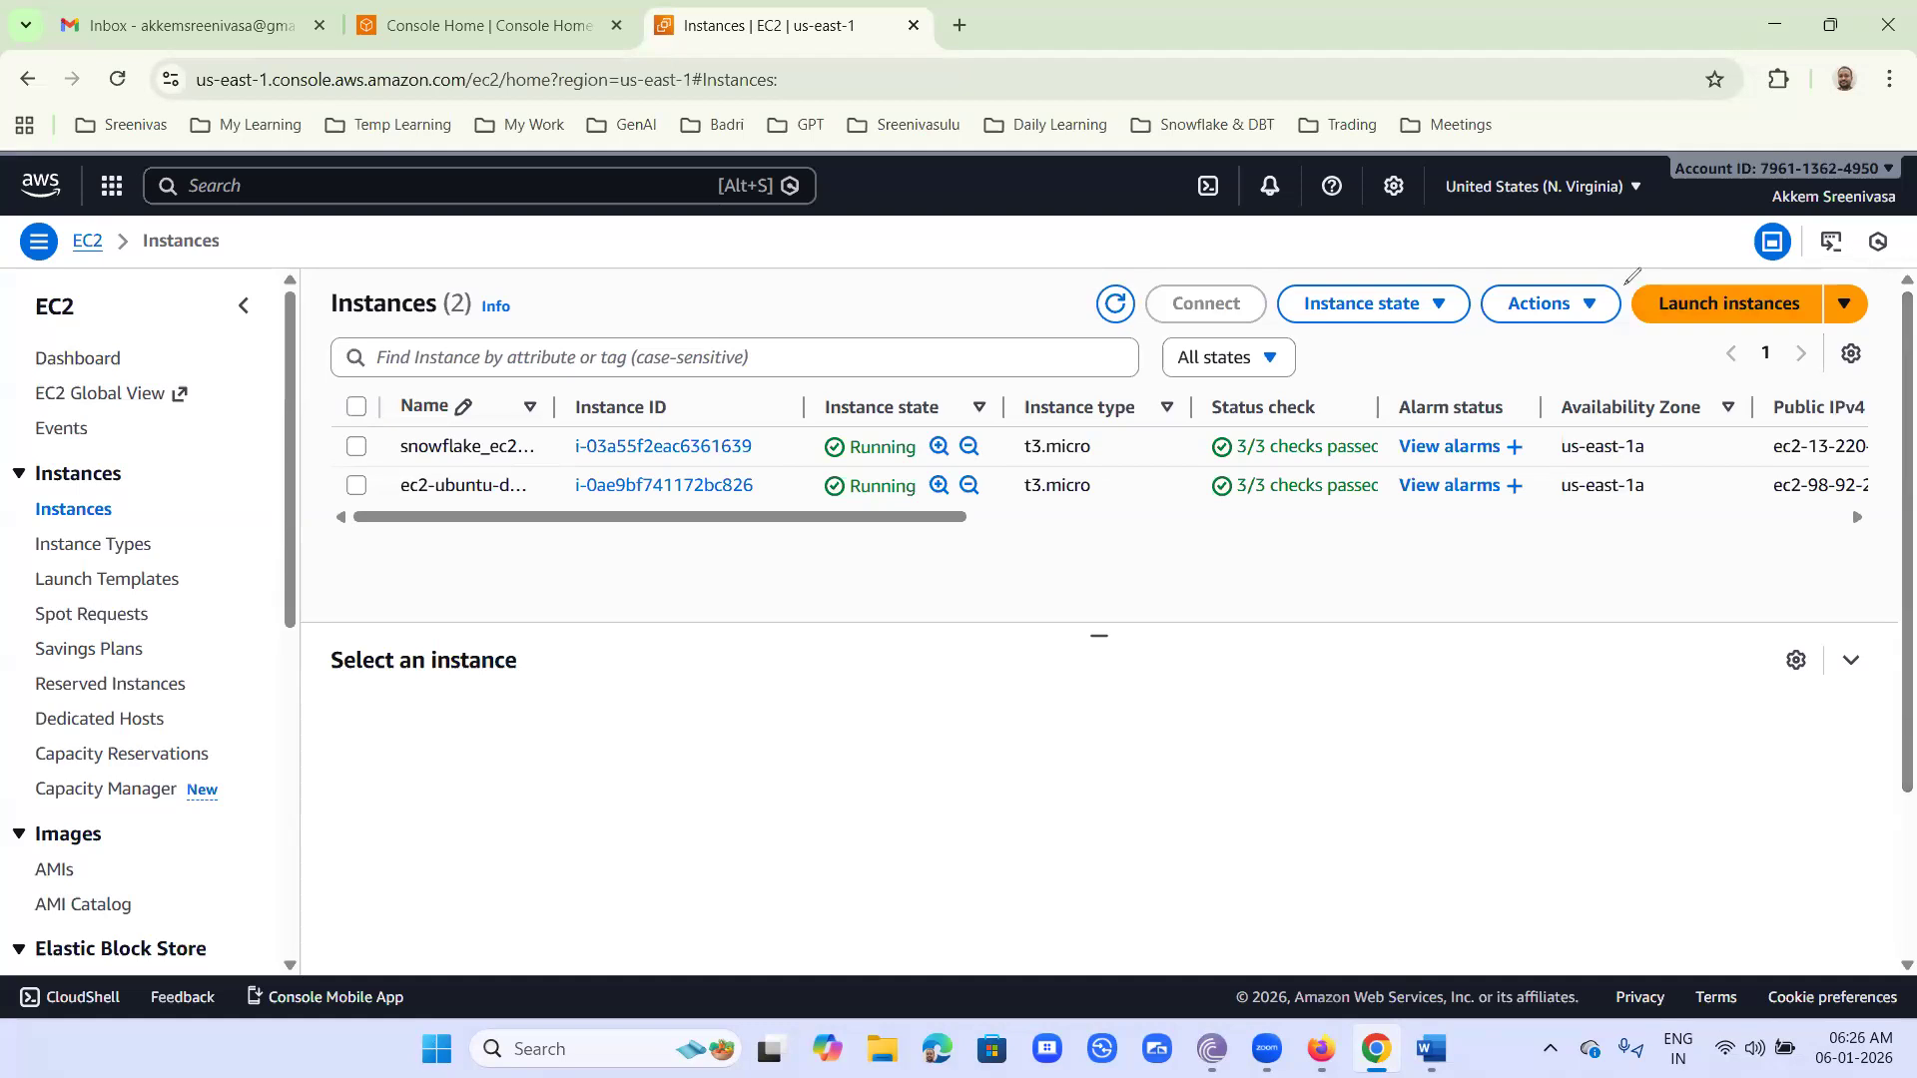
left_click_drag(1697, 247, 1600, 264)
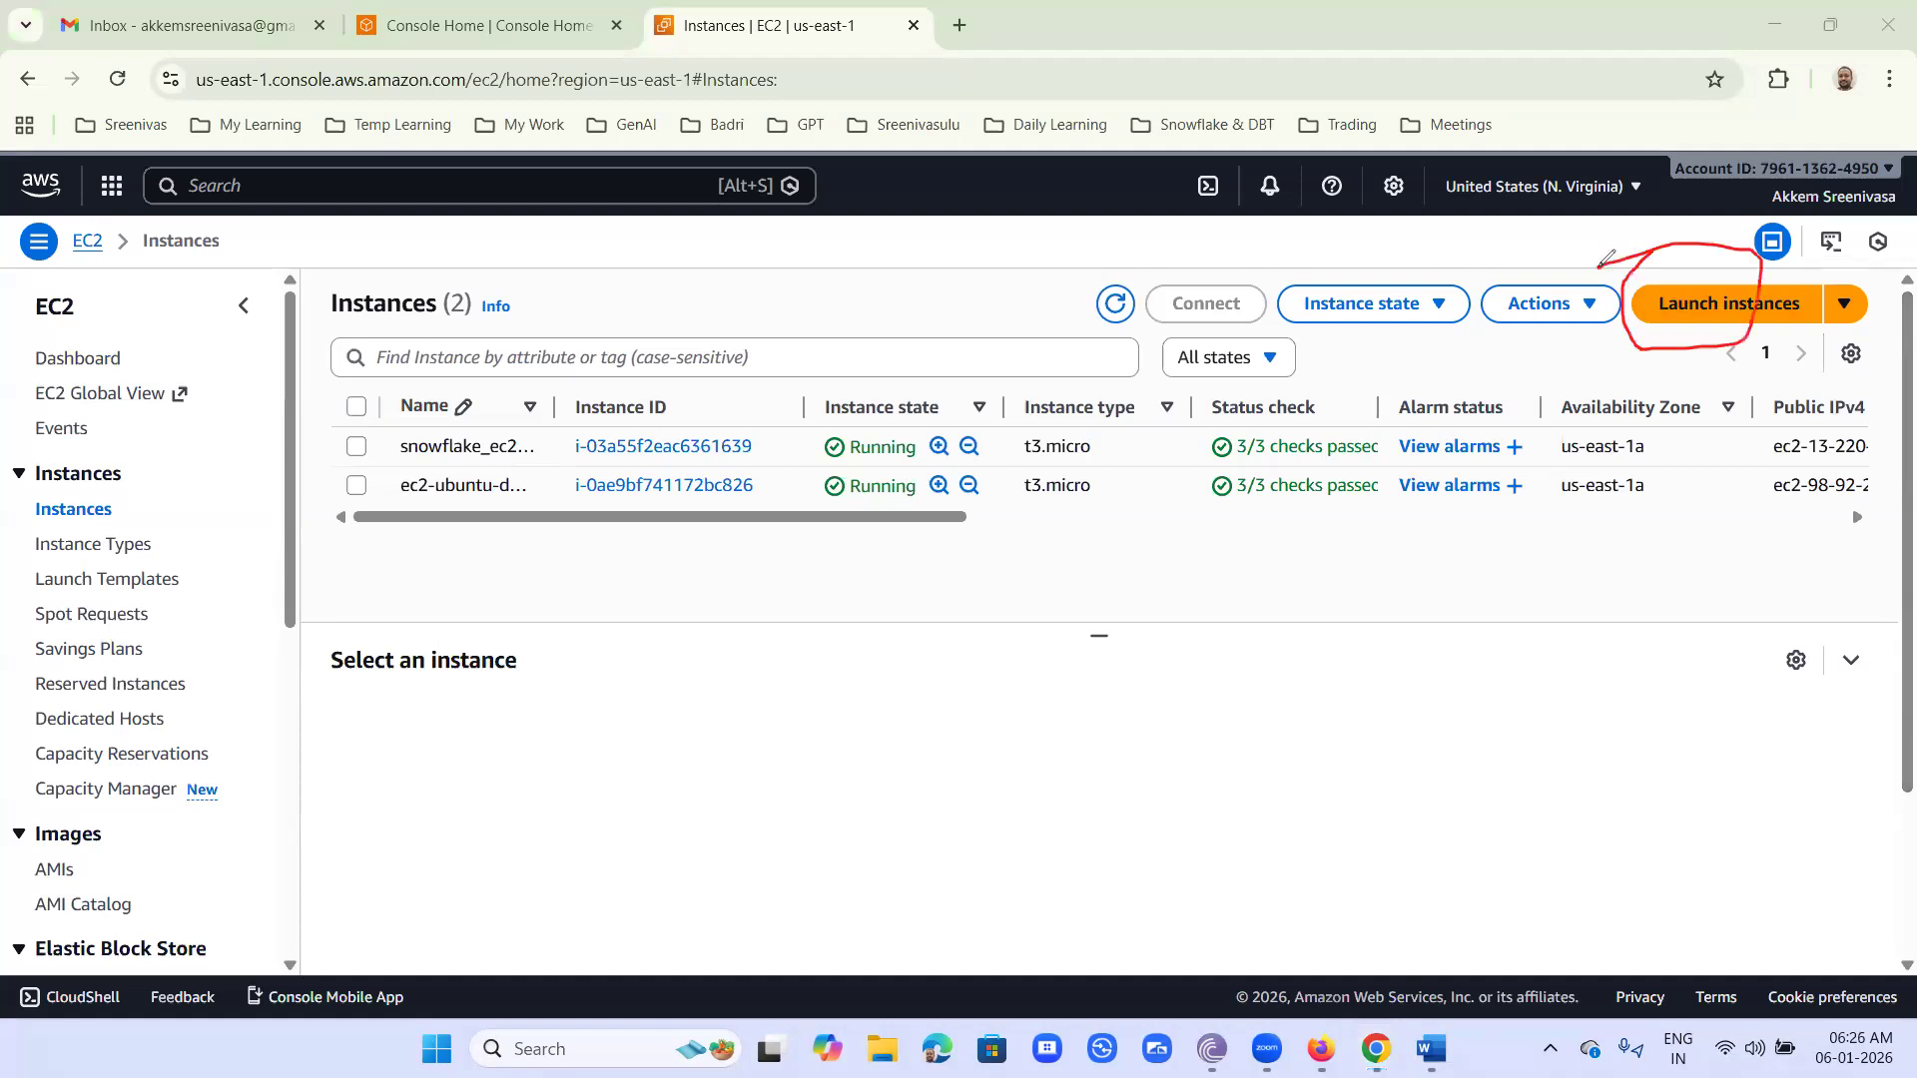
key("Escape")
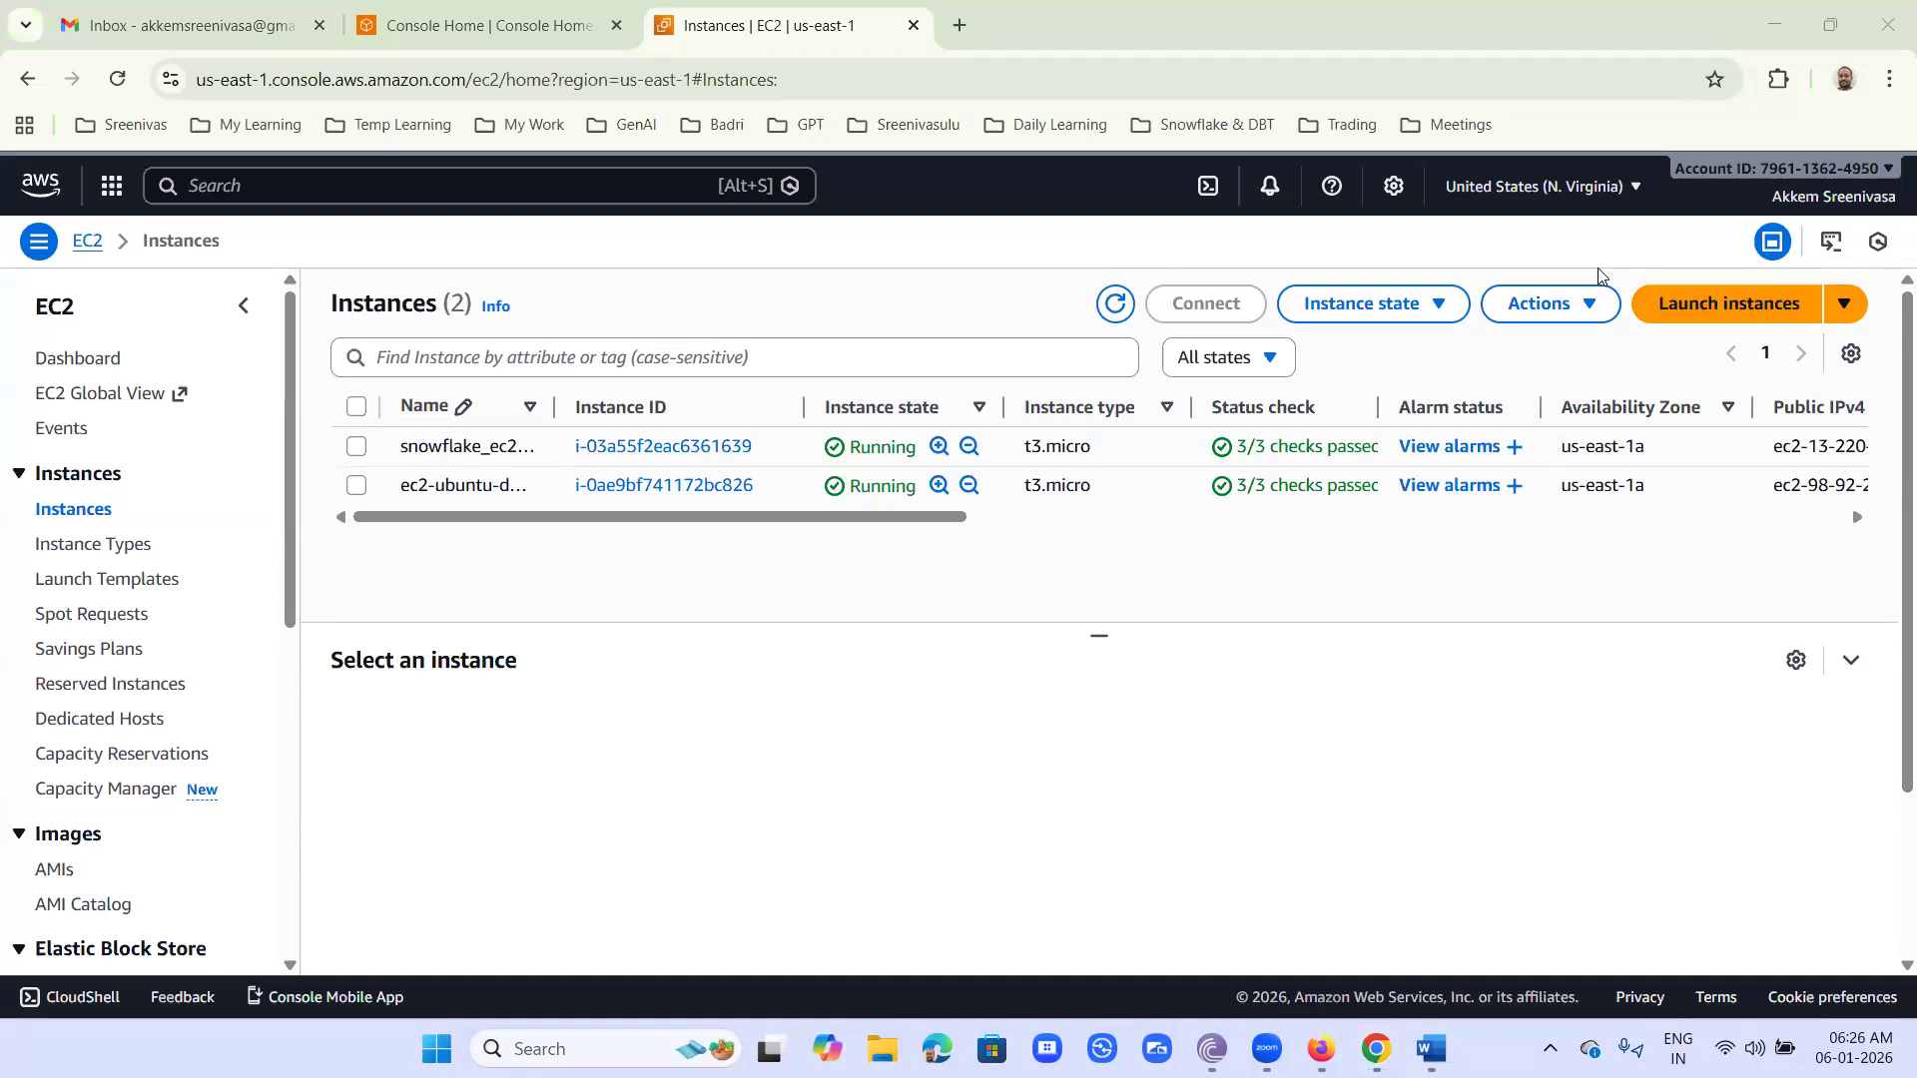
left_click(1684, 312)
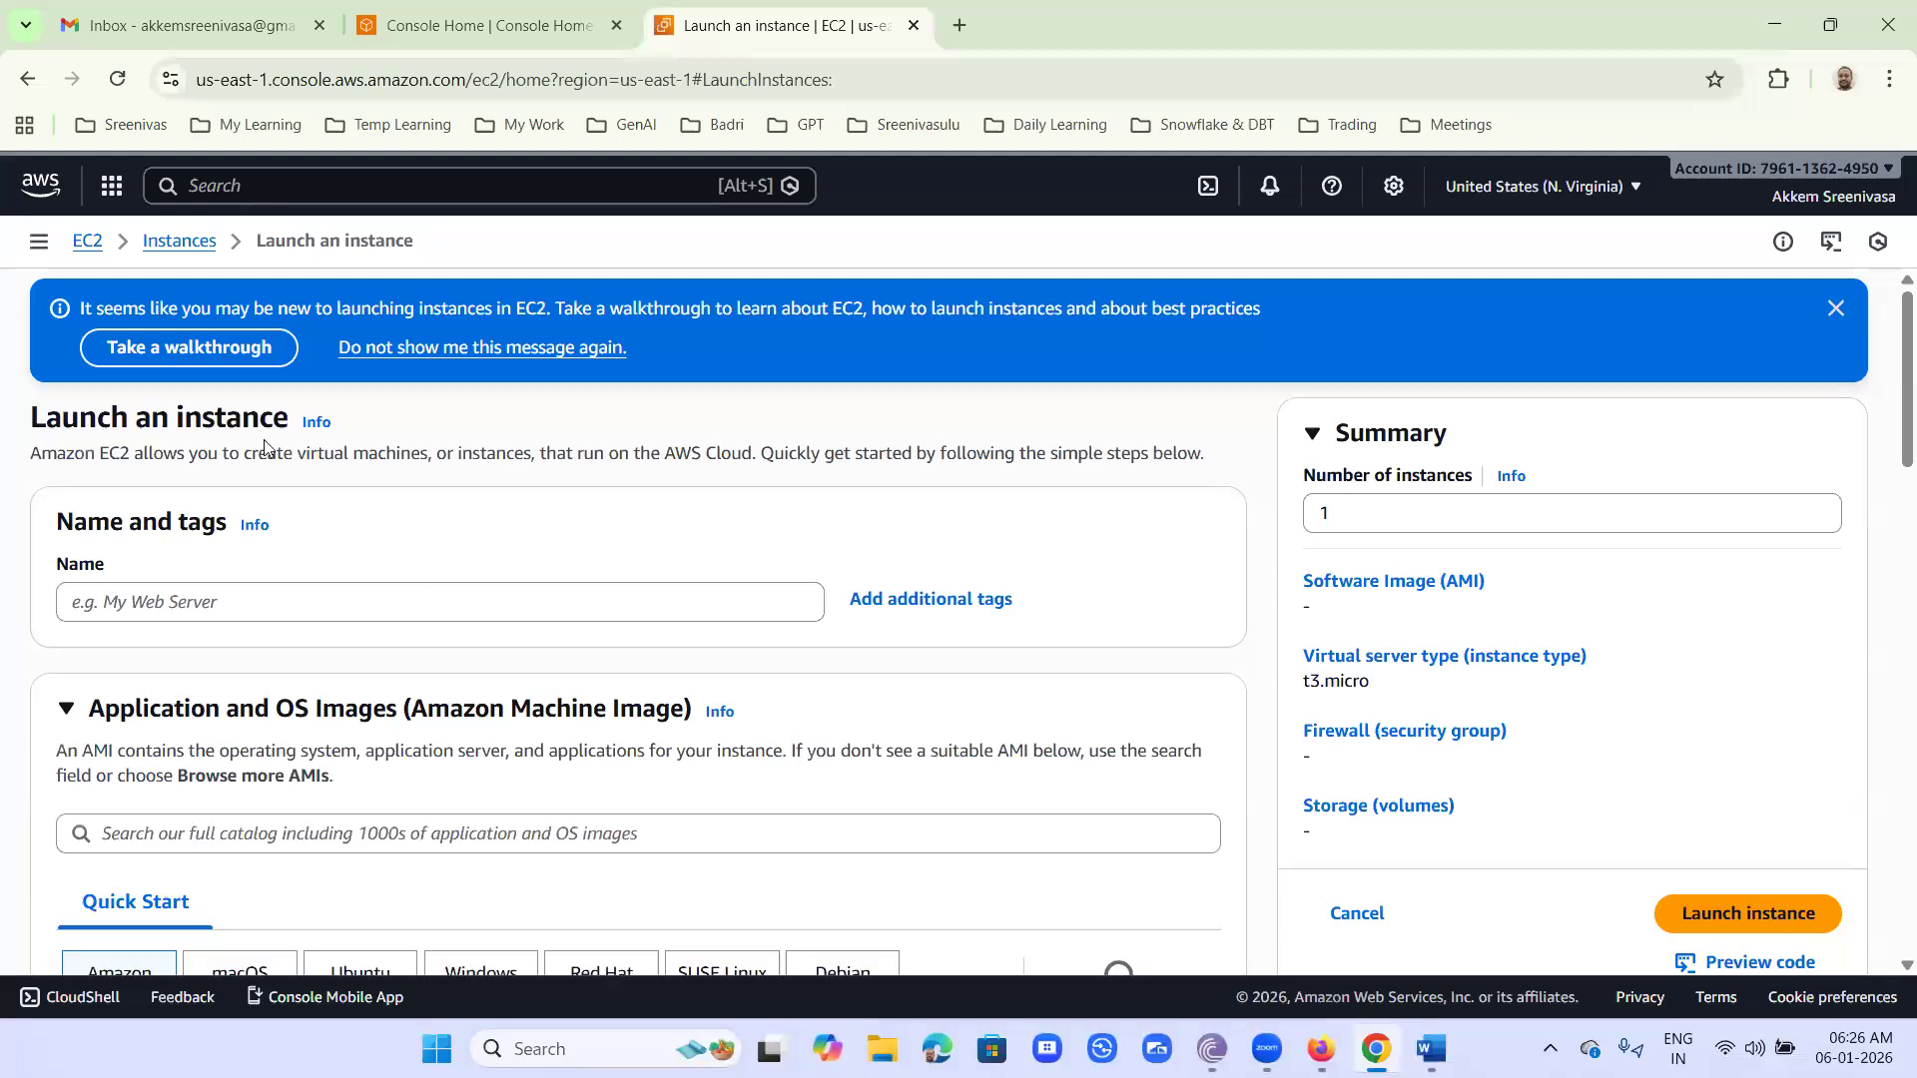
- Name the new instance linux_for_awsde
scroll(264, 439, "down", 2)
left_click(246, 341)
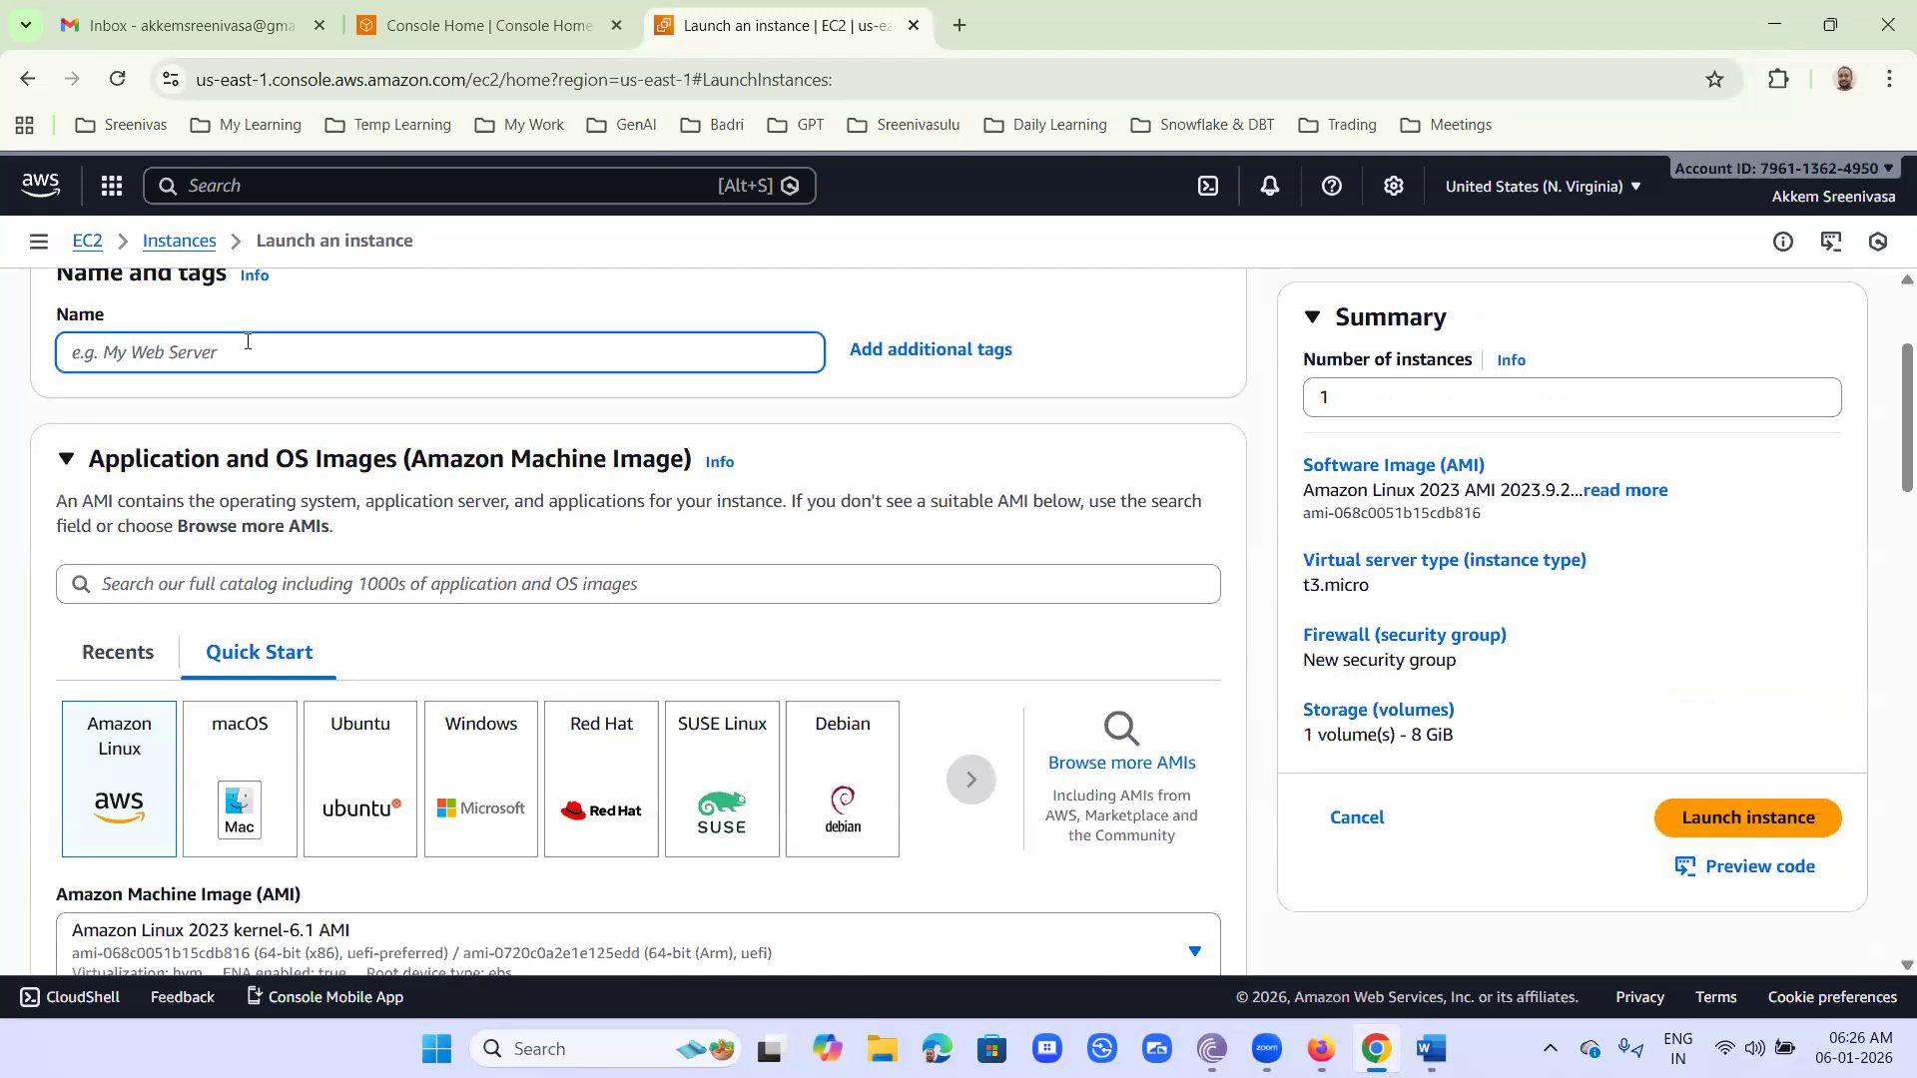
type("ubunt")
type("u")
type("_for")
type("_aws")
type("de")
left_click_drag(134, 353, 3, 348)
type("linux")
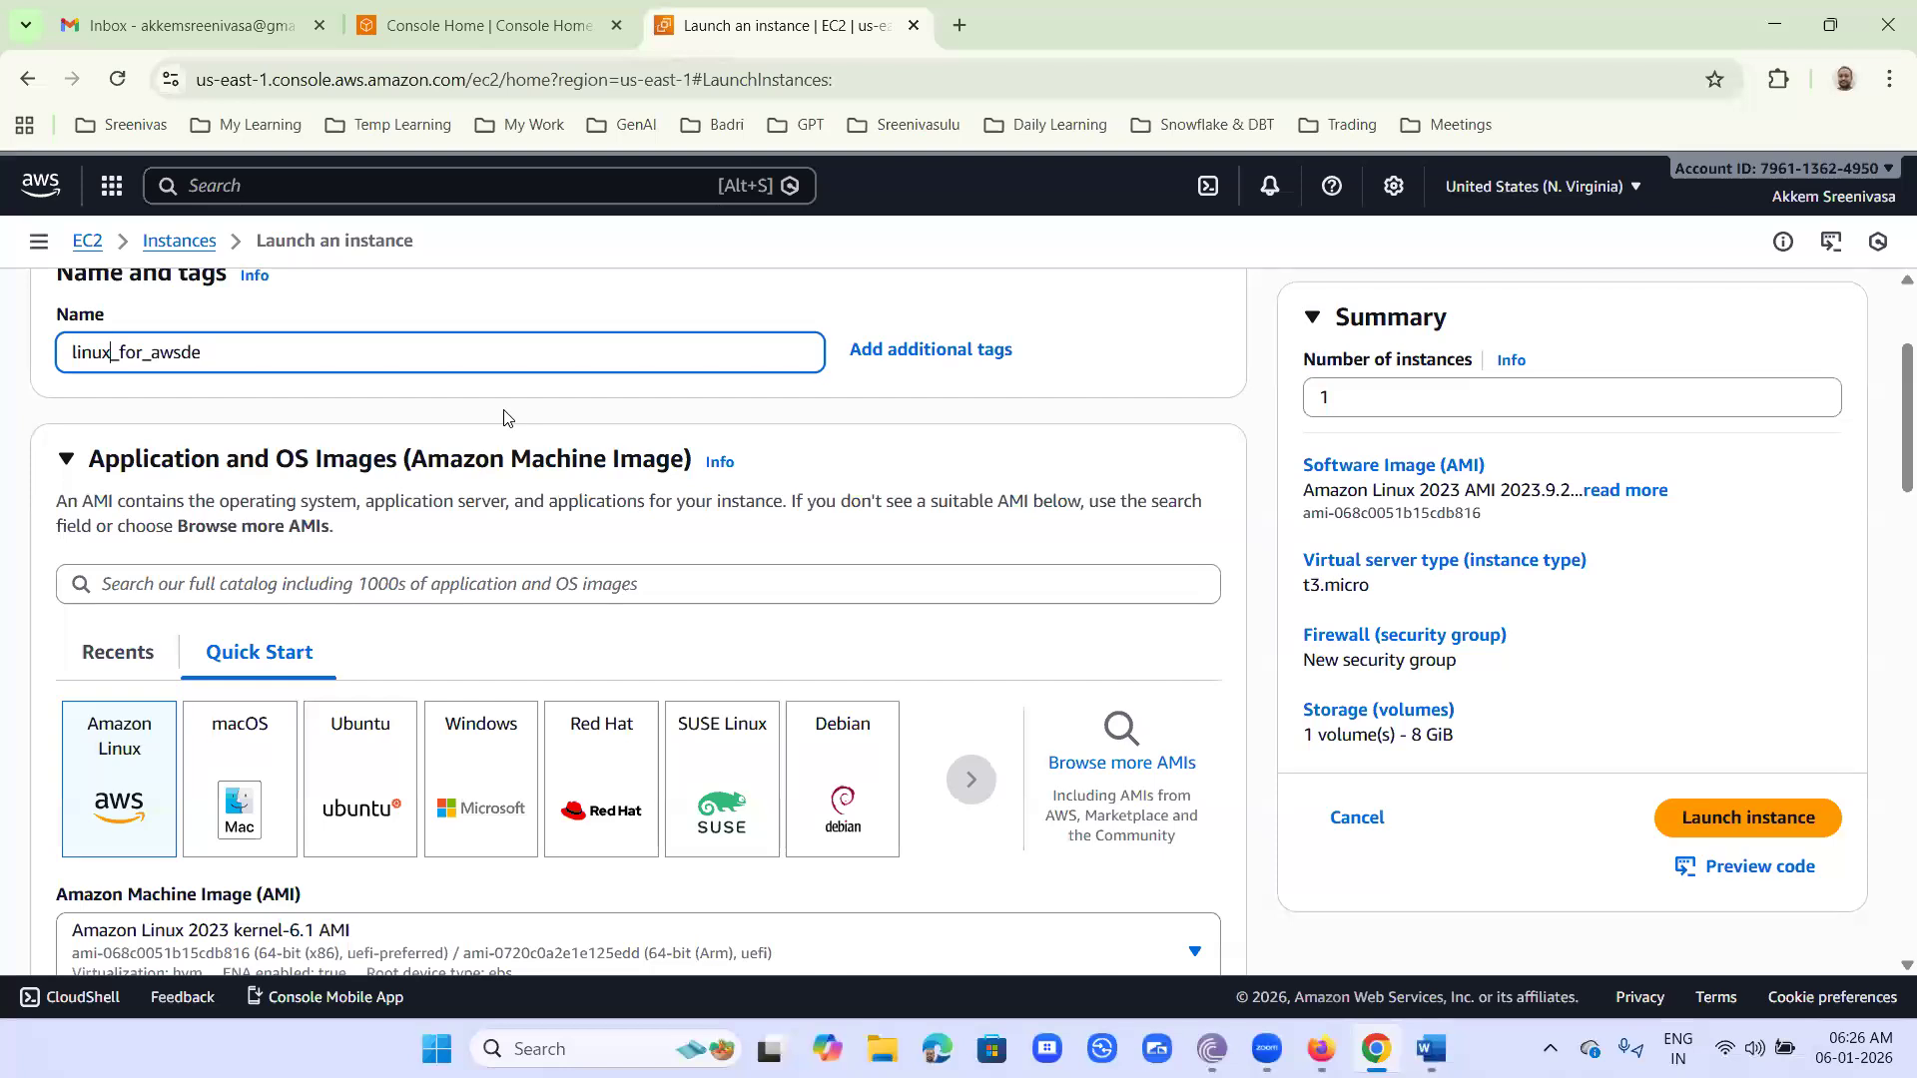
- Choose the Ubuntu Server 24.04 LTS image for the instance and review its instance type settings
scroll(504, 418, "down", 1)
scroll(504, 418, "down", 2)
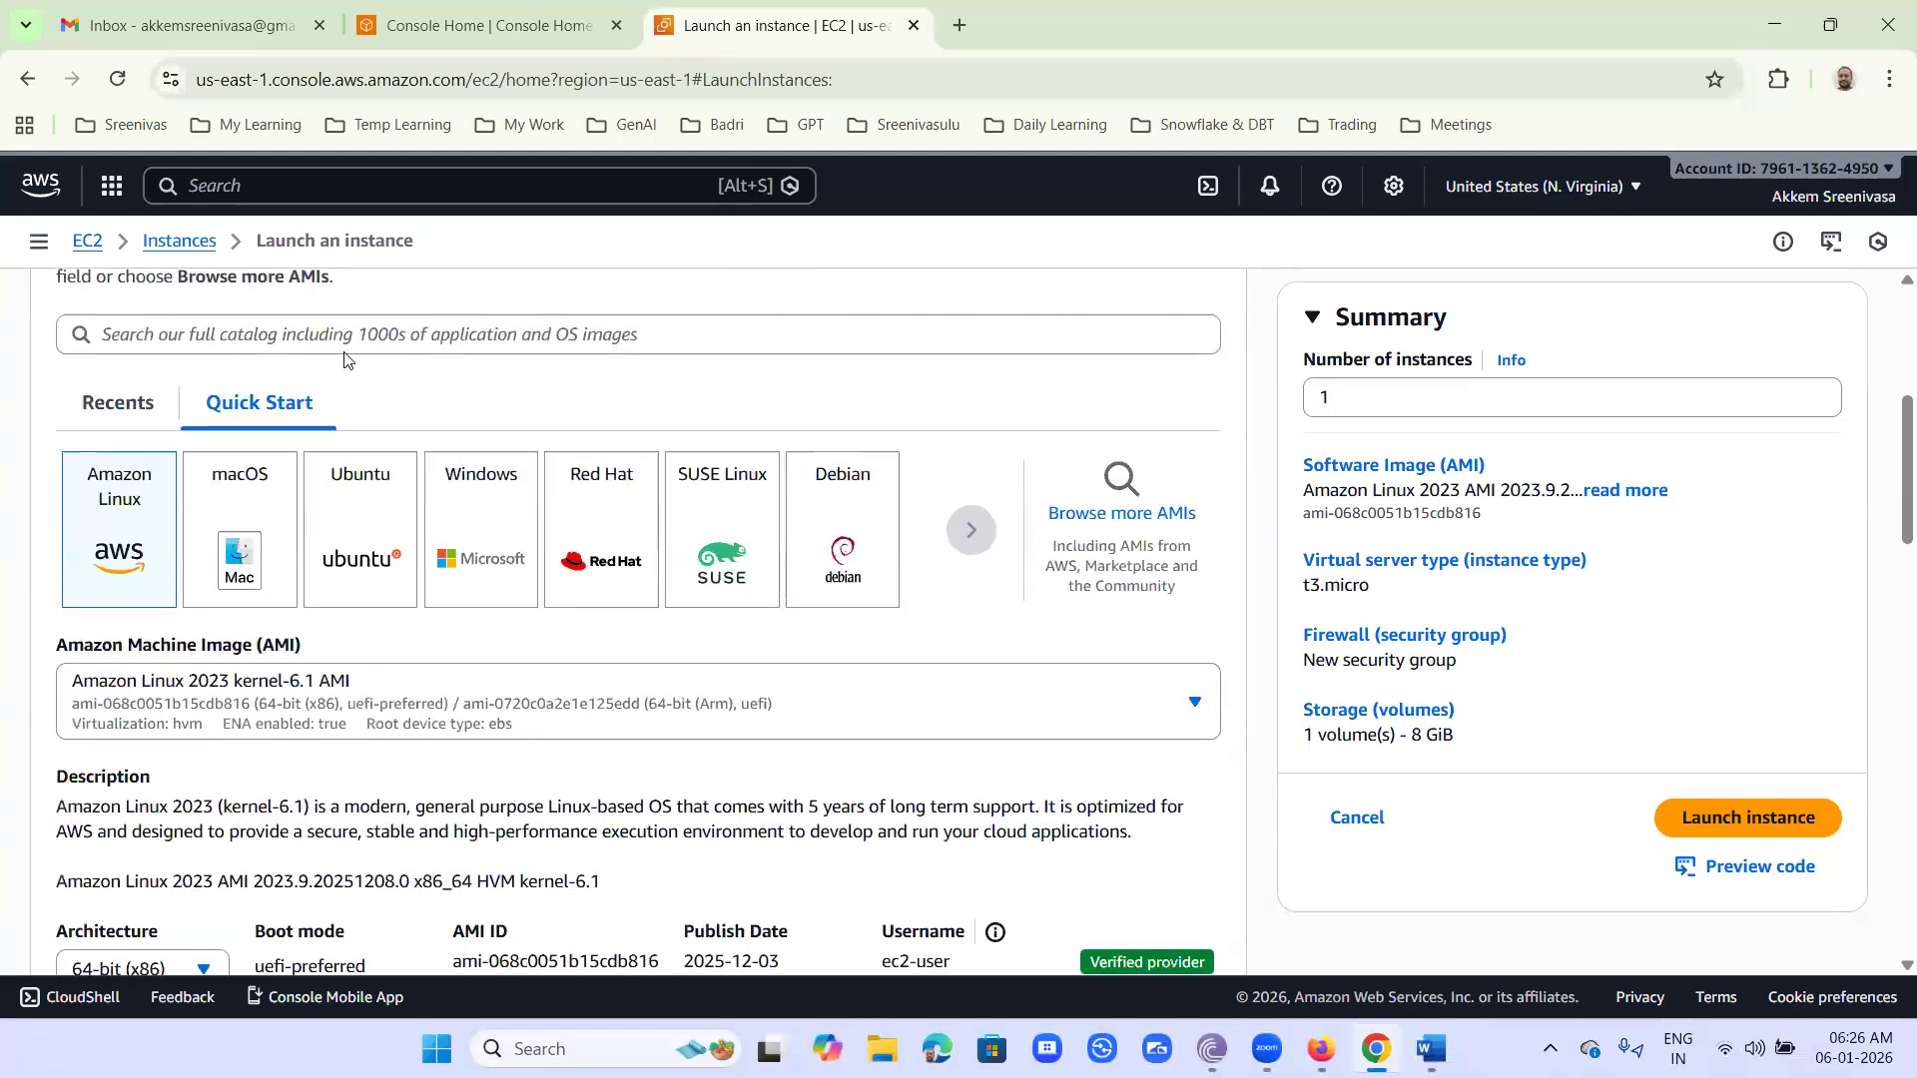
left_click(329, 583)
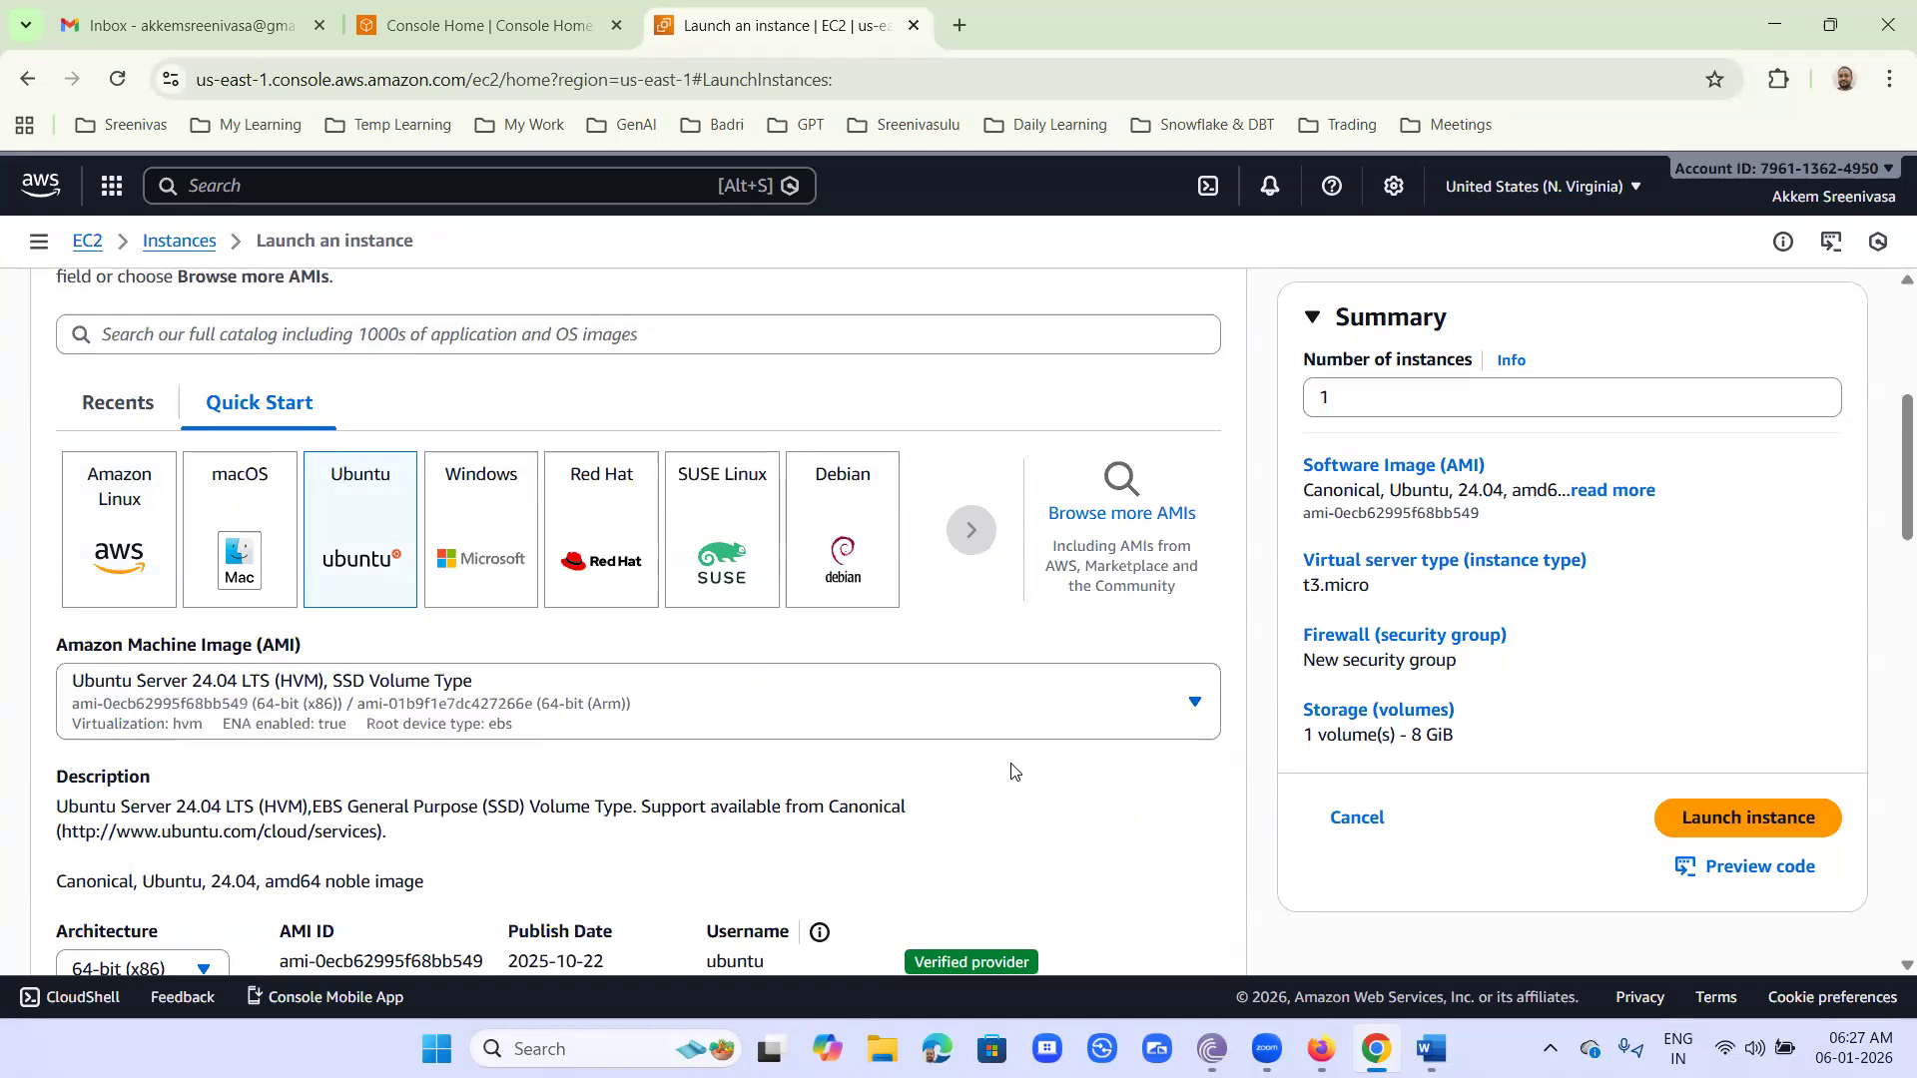
scroll(919, 769, "down", 4)
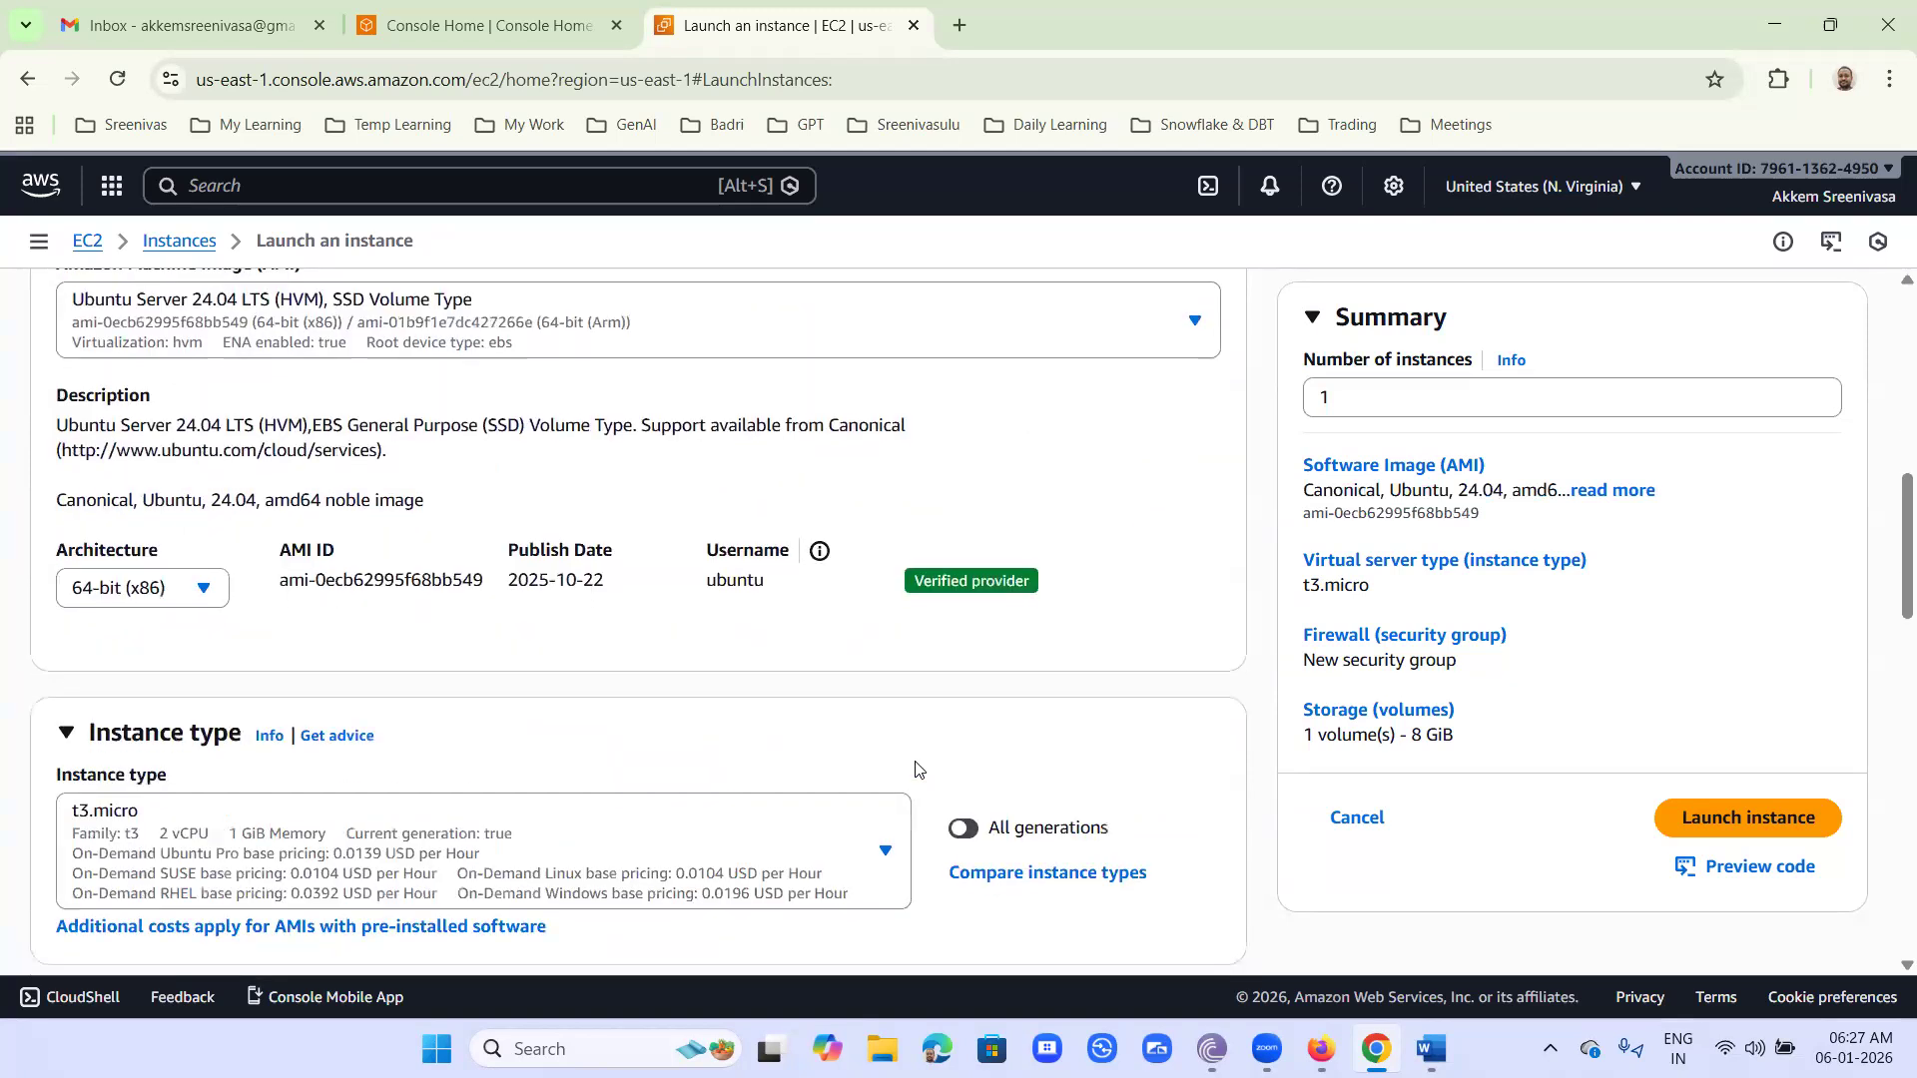
scroll(915, 768, "down", 2)
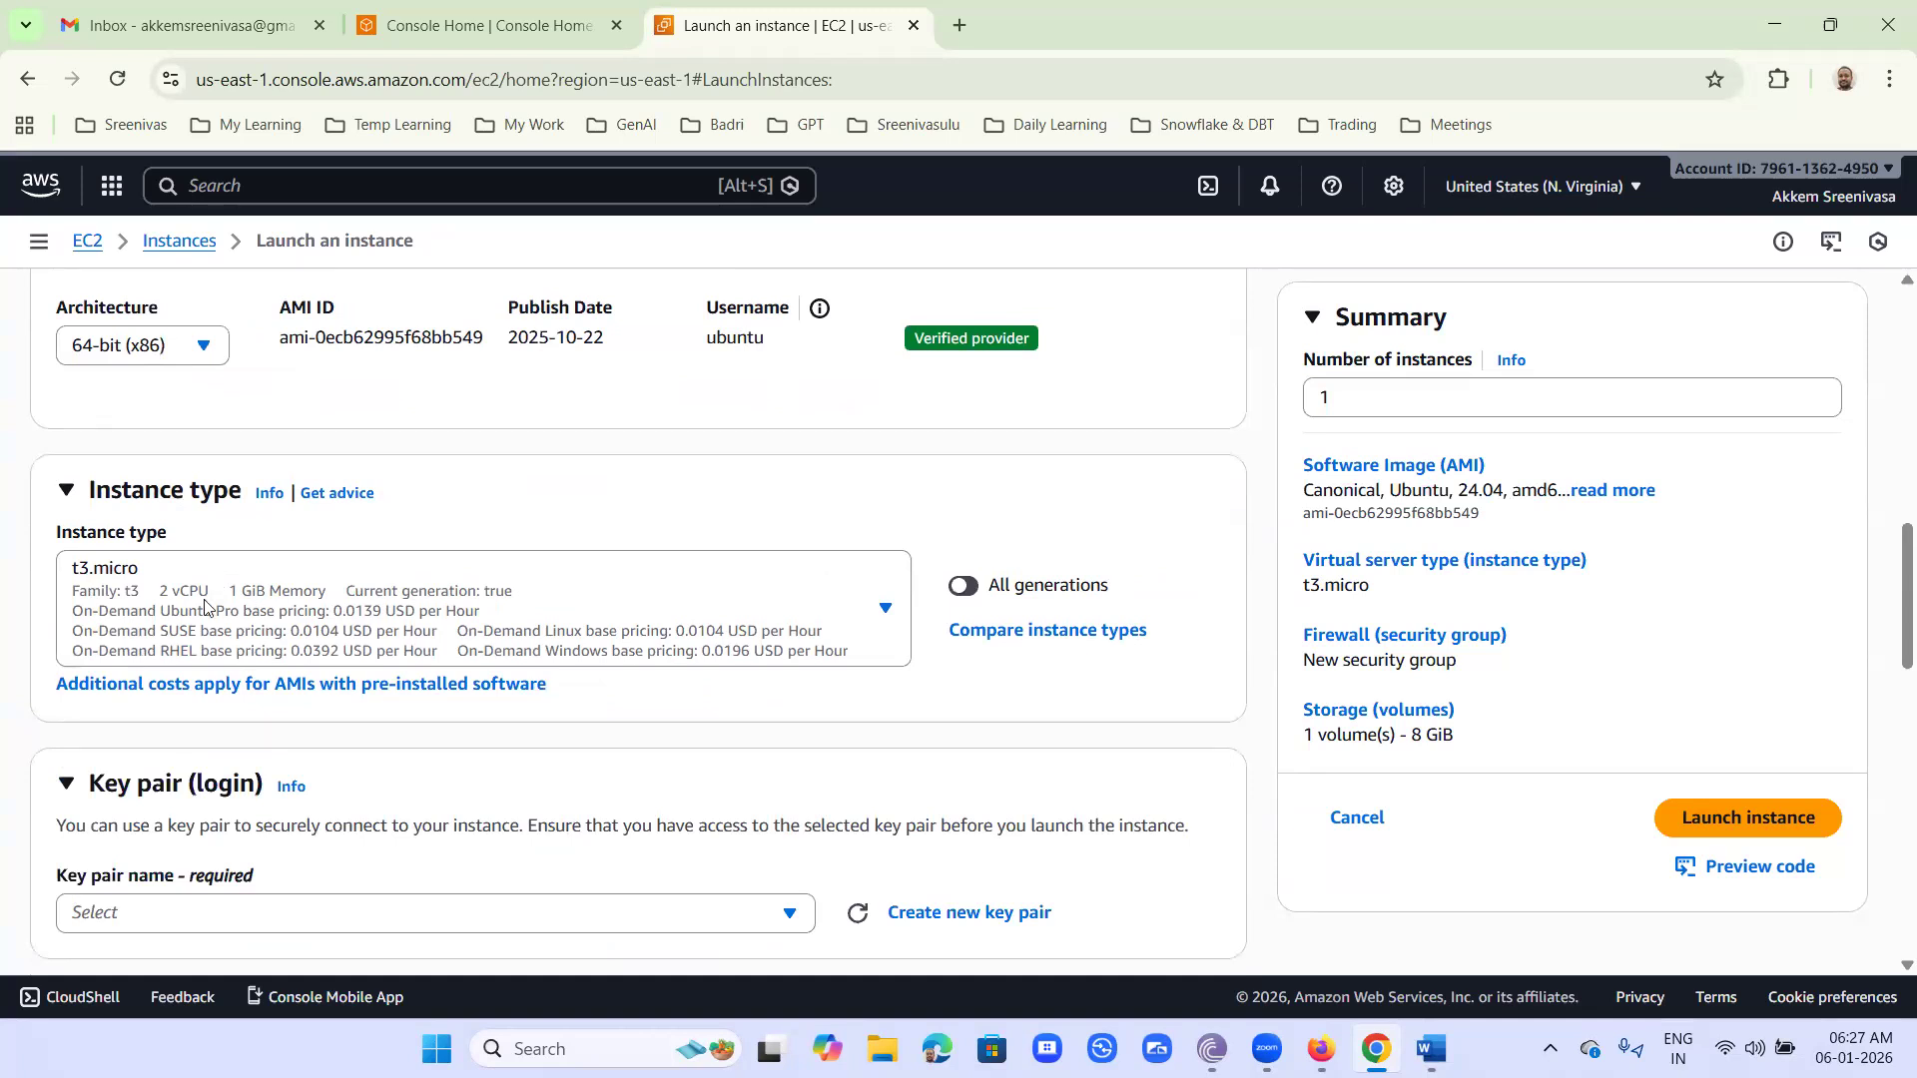
mouse_move(288, 497)
left_mouse_down()
mouse_move(165, 555)
mouse_move(186, 600)
mouse_move(328, 598)
left_mouse_up()
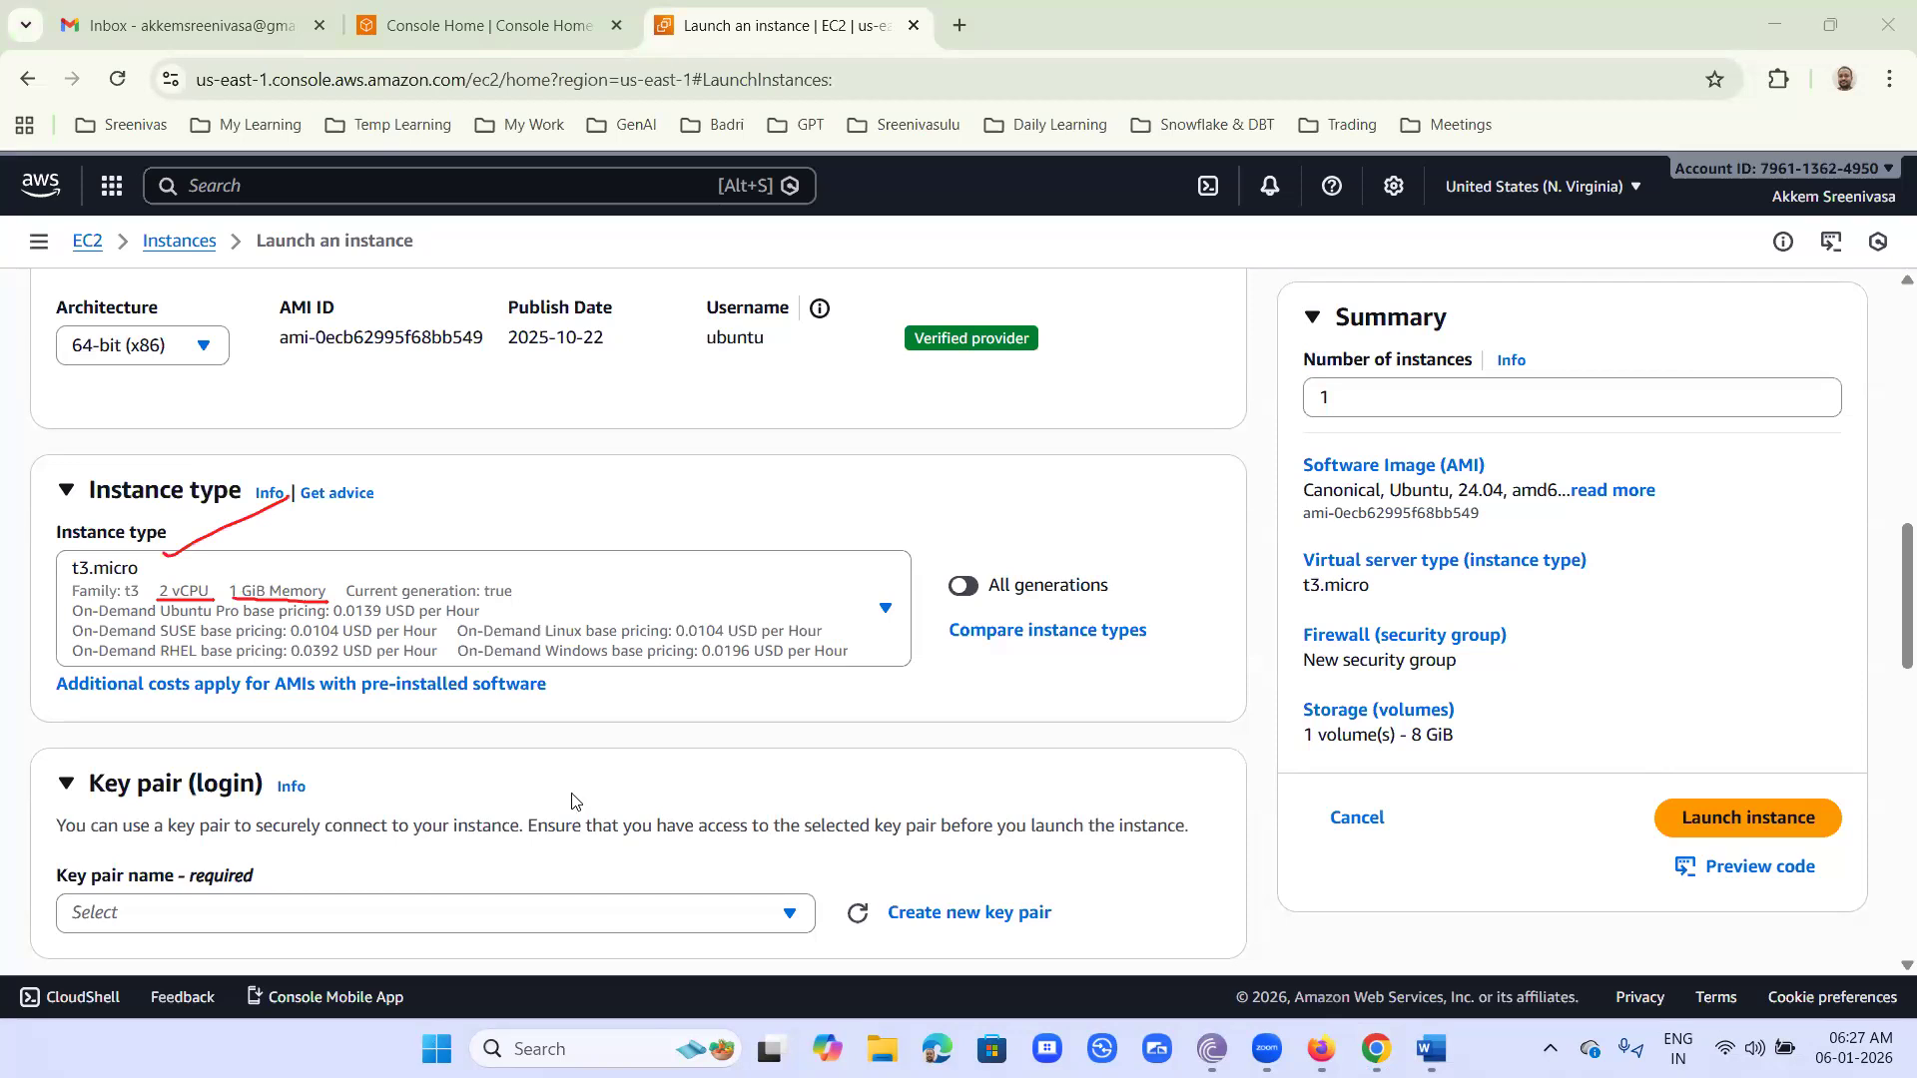
- Check which existing key pairs are available for the instance login
scroll(888, 762, "down", 2)
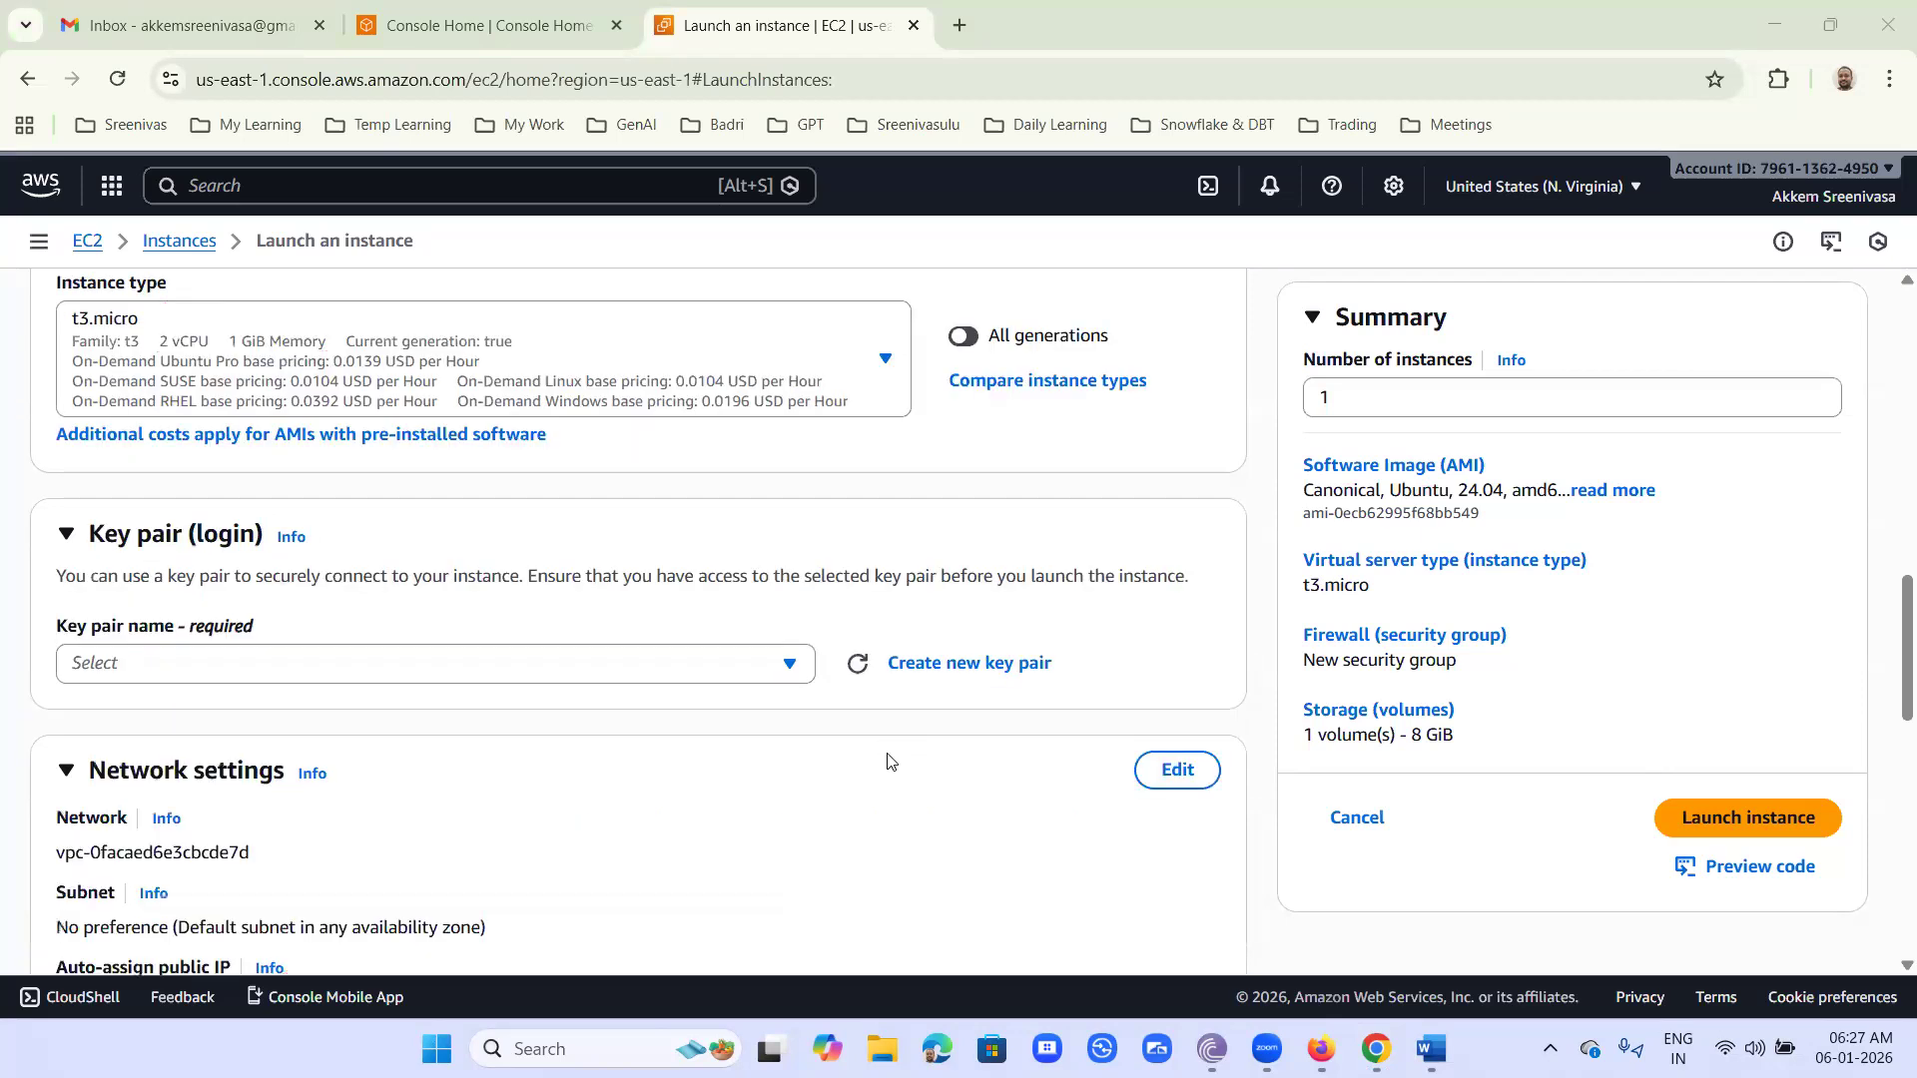
left_click(761, 667)
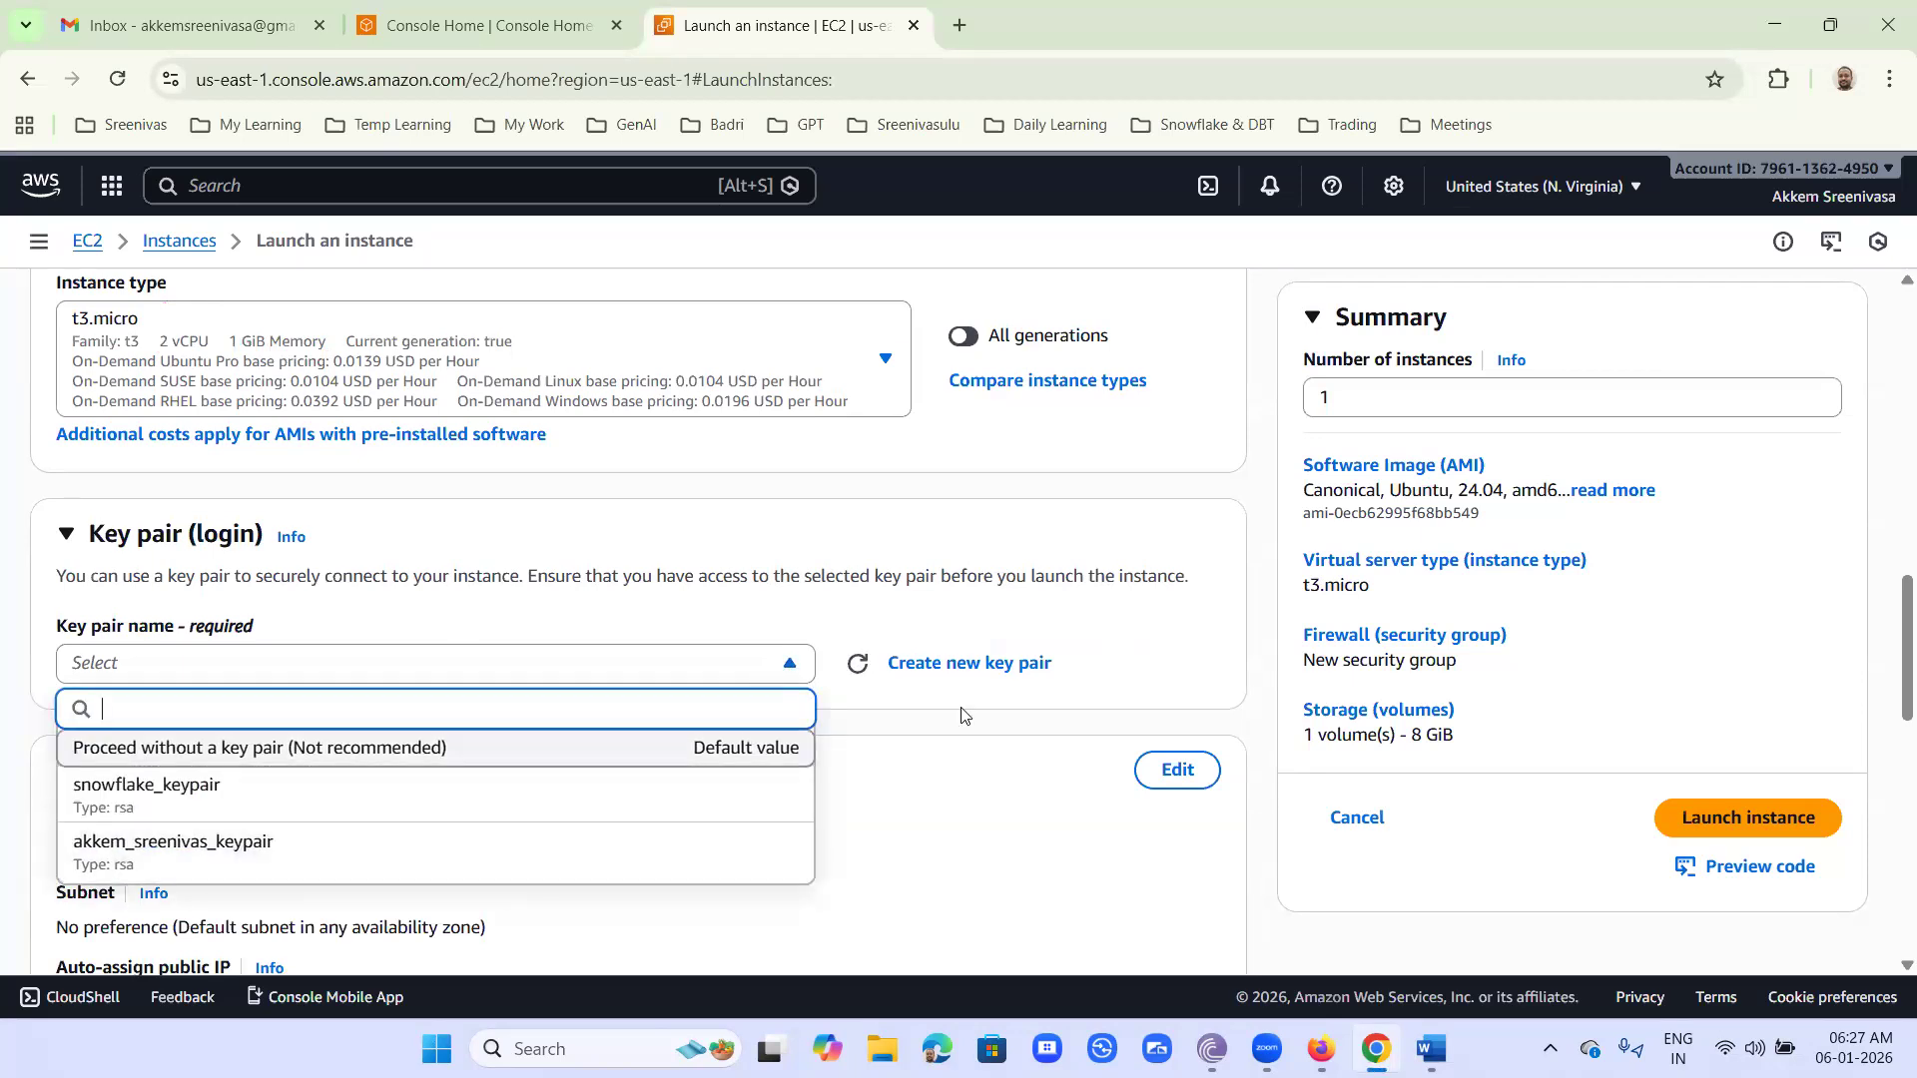
left_click(1174, 637)
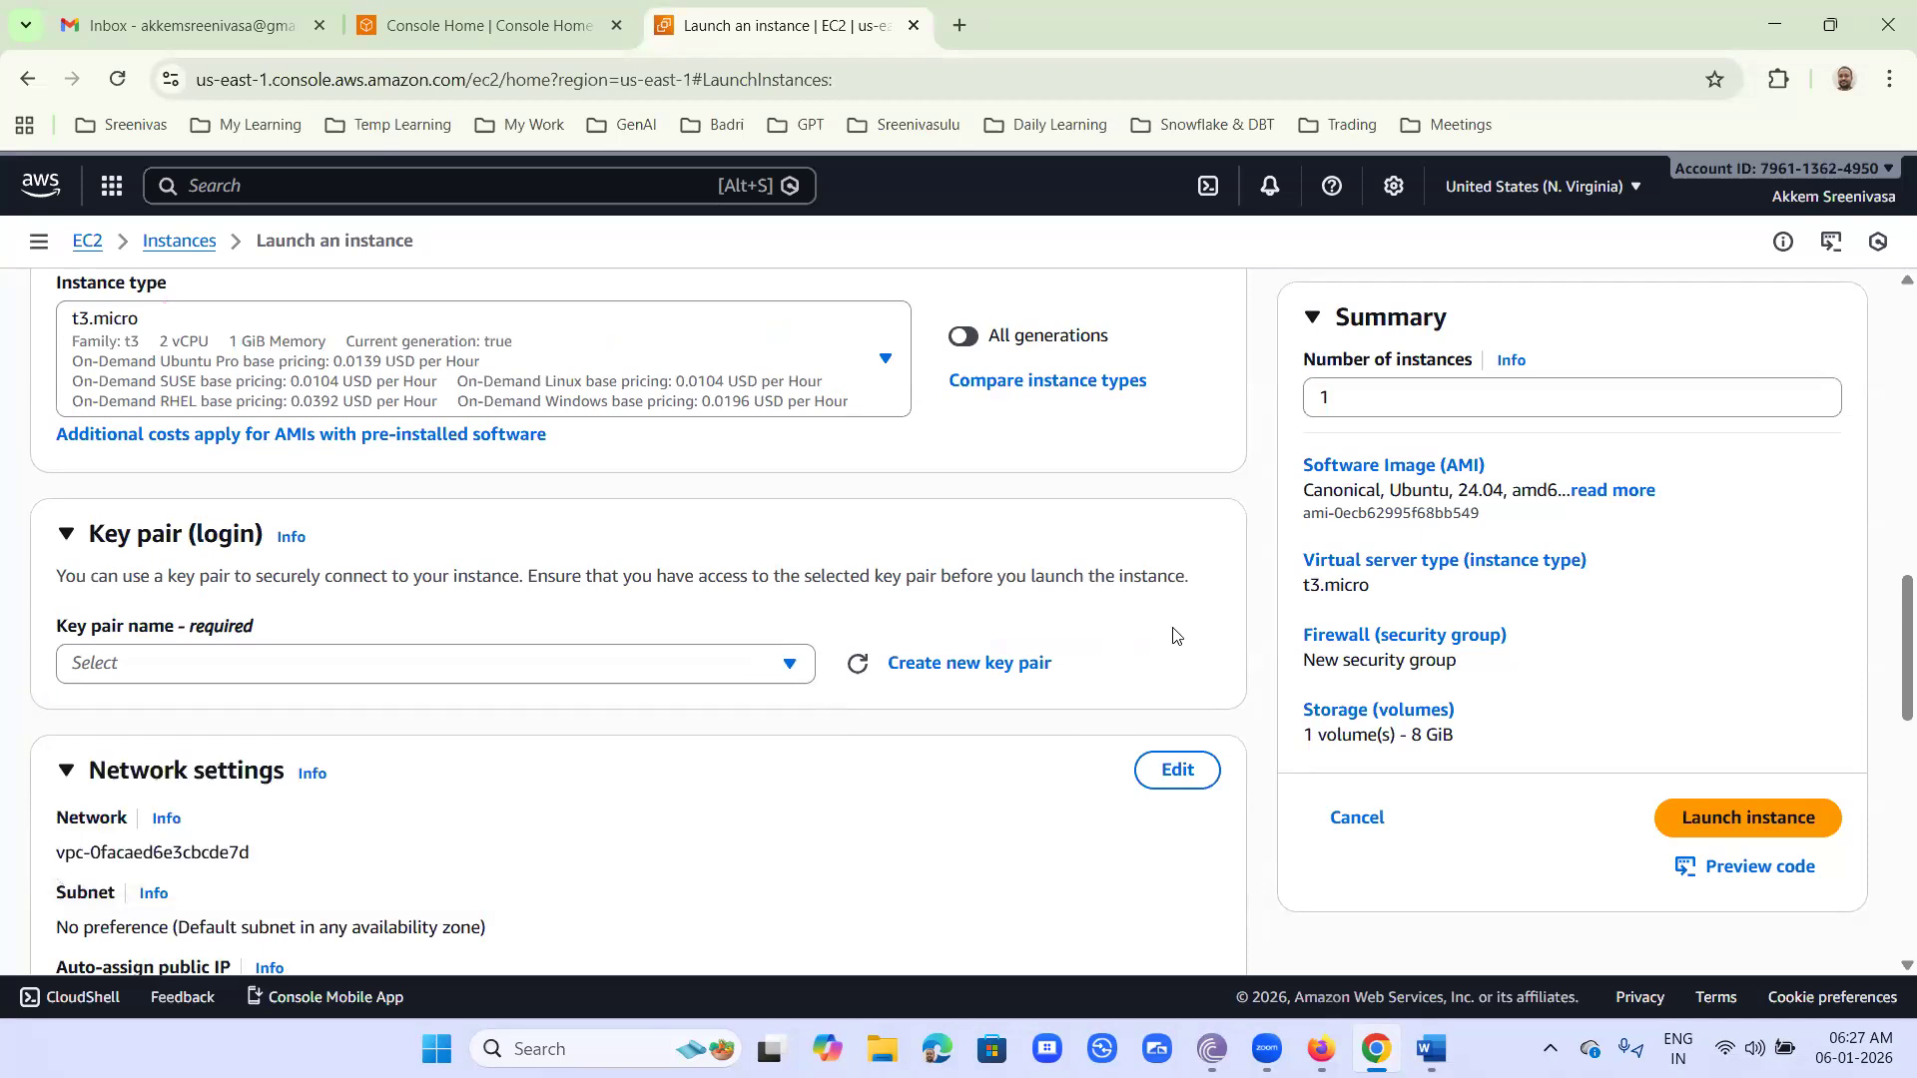
- Create a new RSA key pair in .ppk format, named with the owner's full name followed by -keypair
left_click(969, 665)
left_click(761, 423)
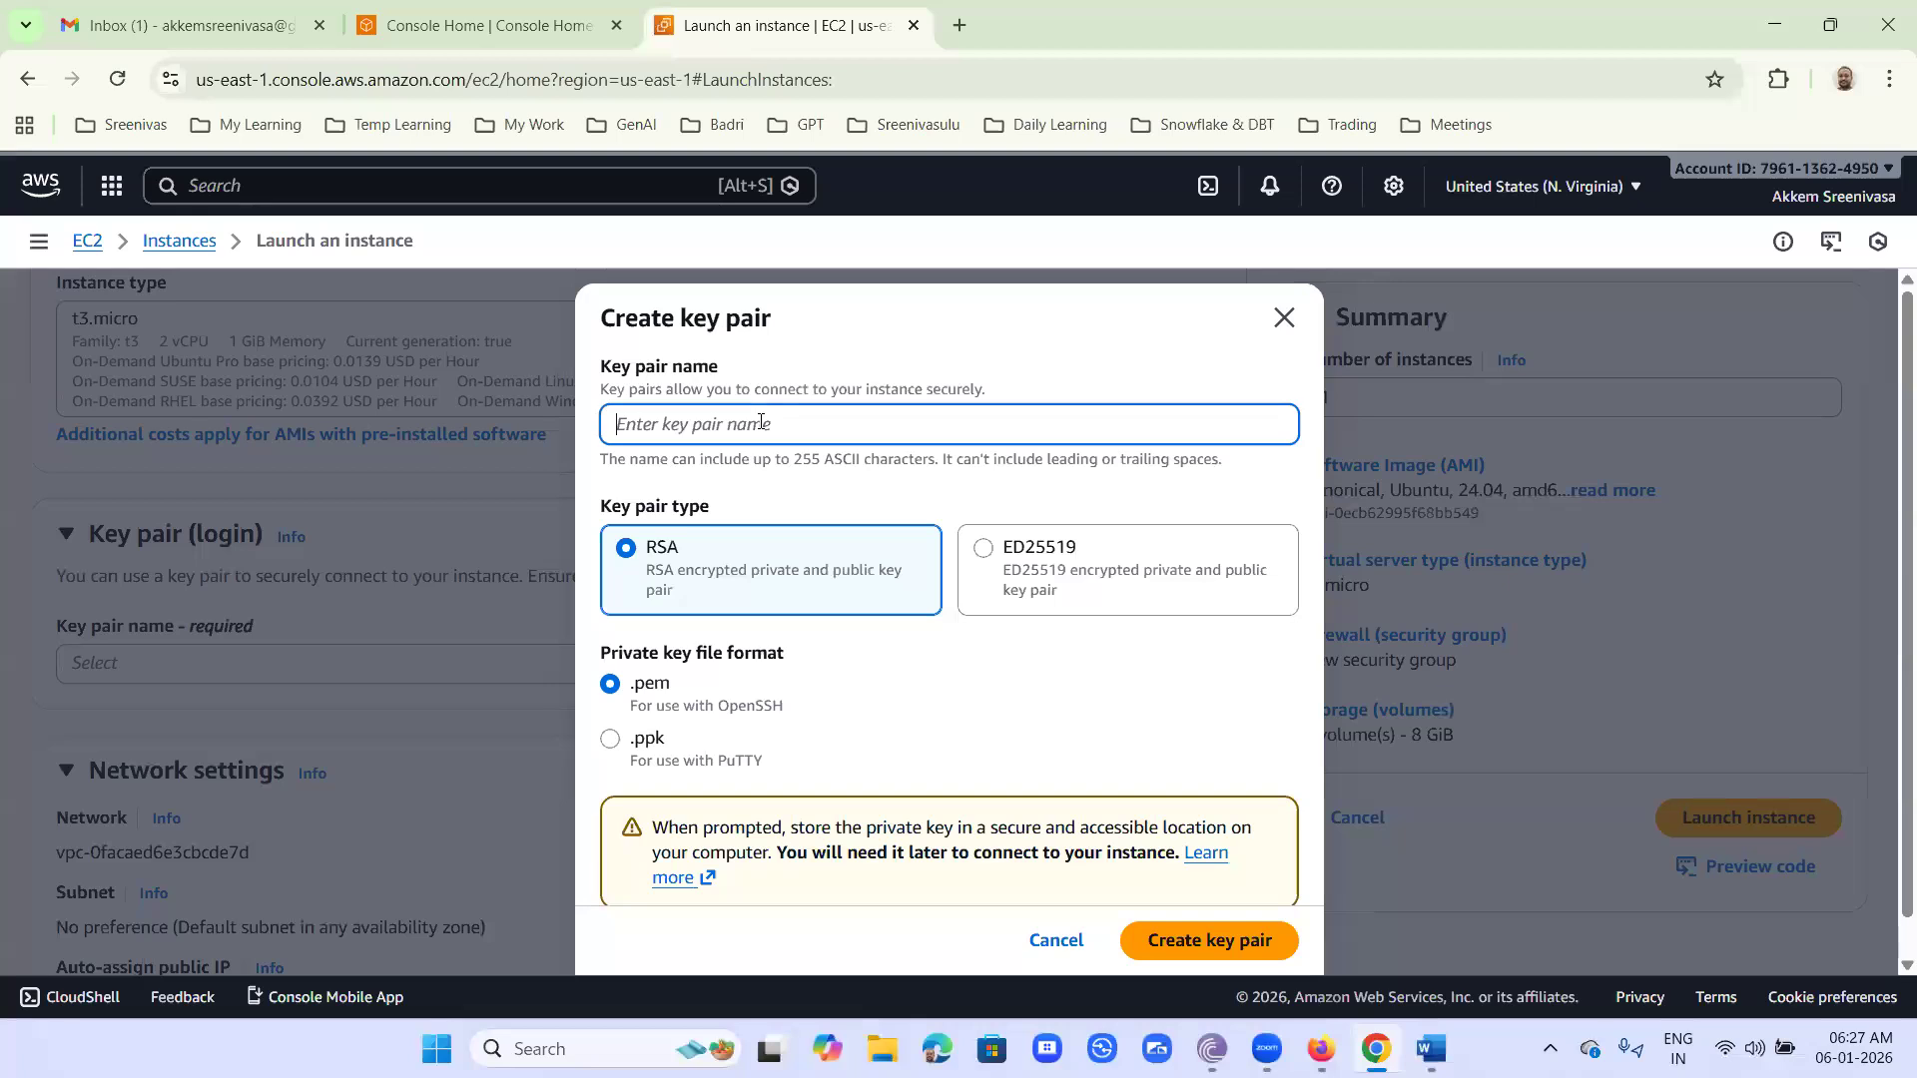
type("akkem-sreenivasa-keypair")
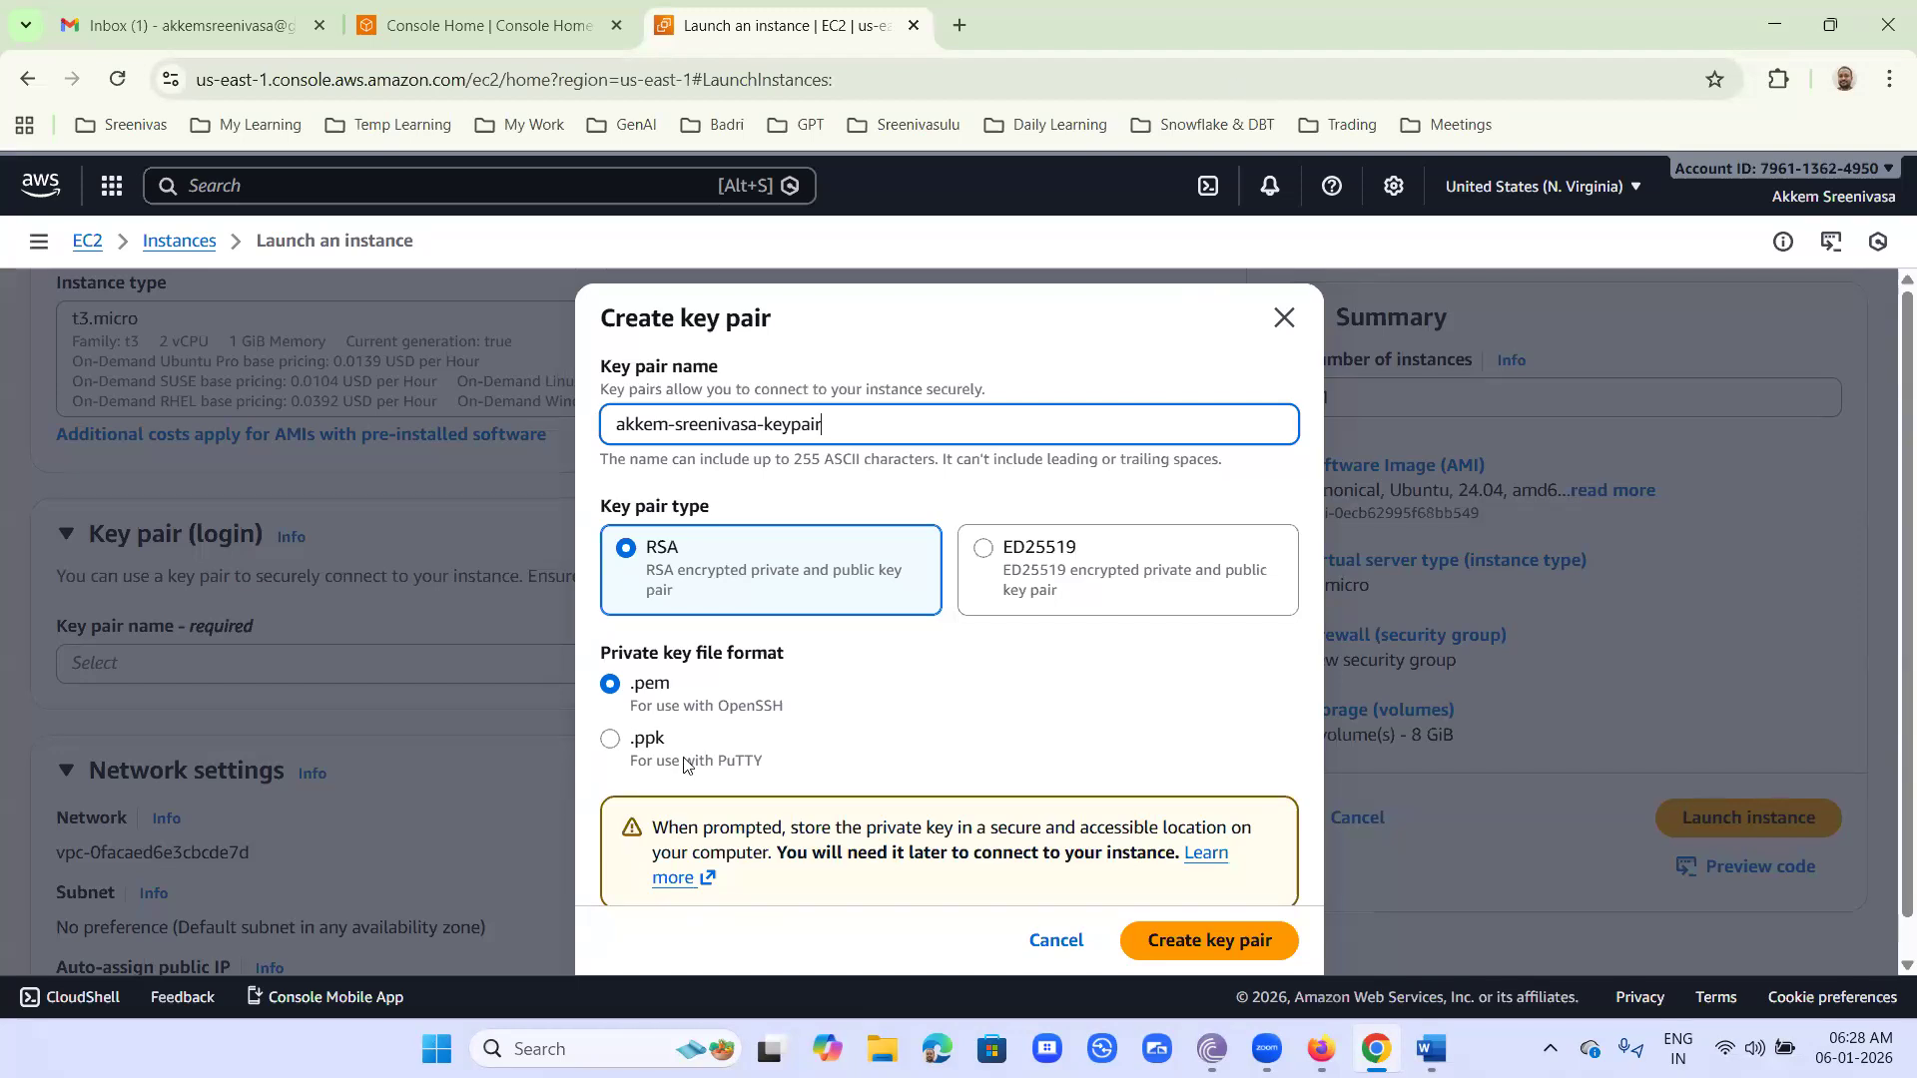
left_click(611, 743)
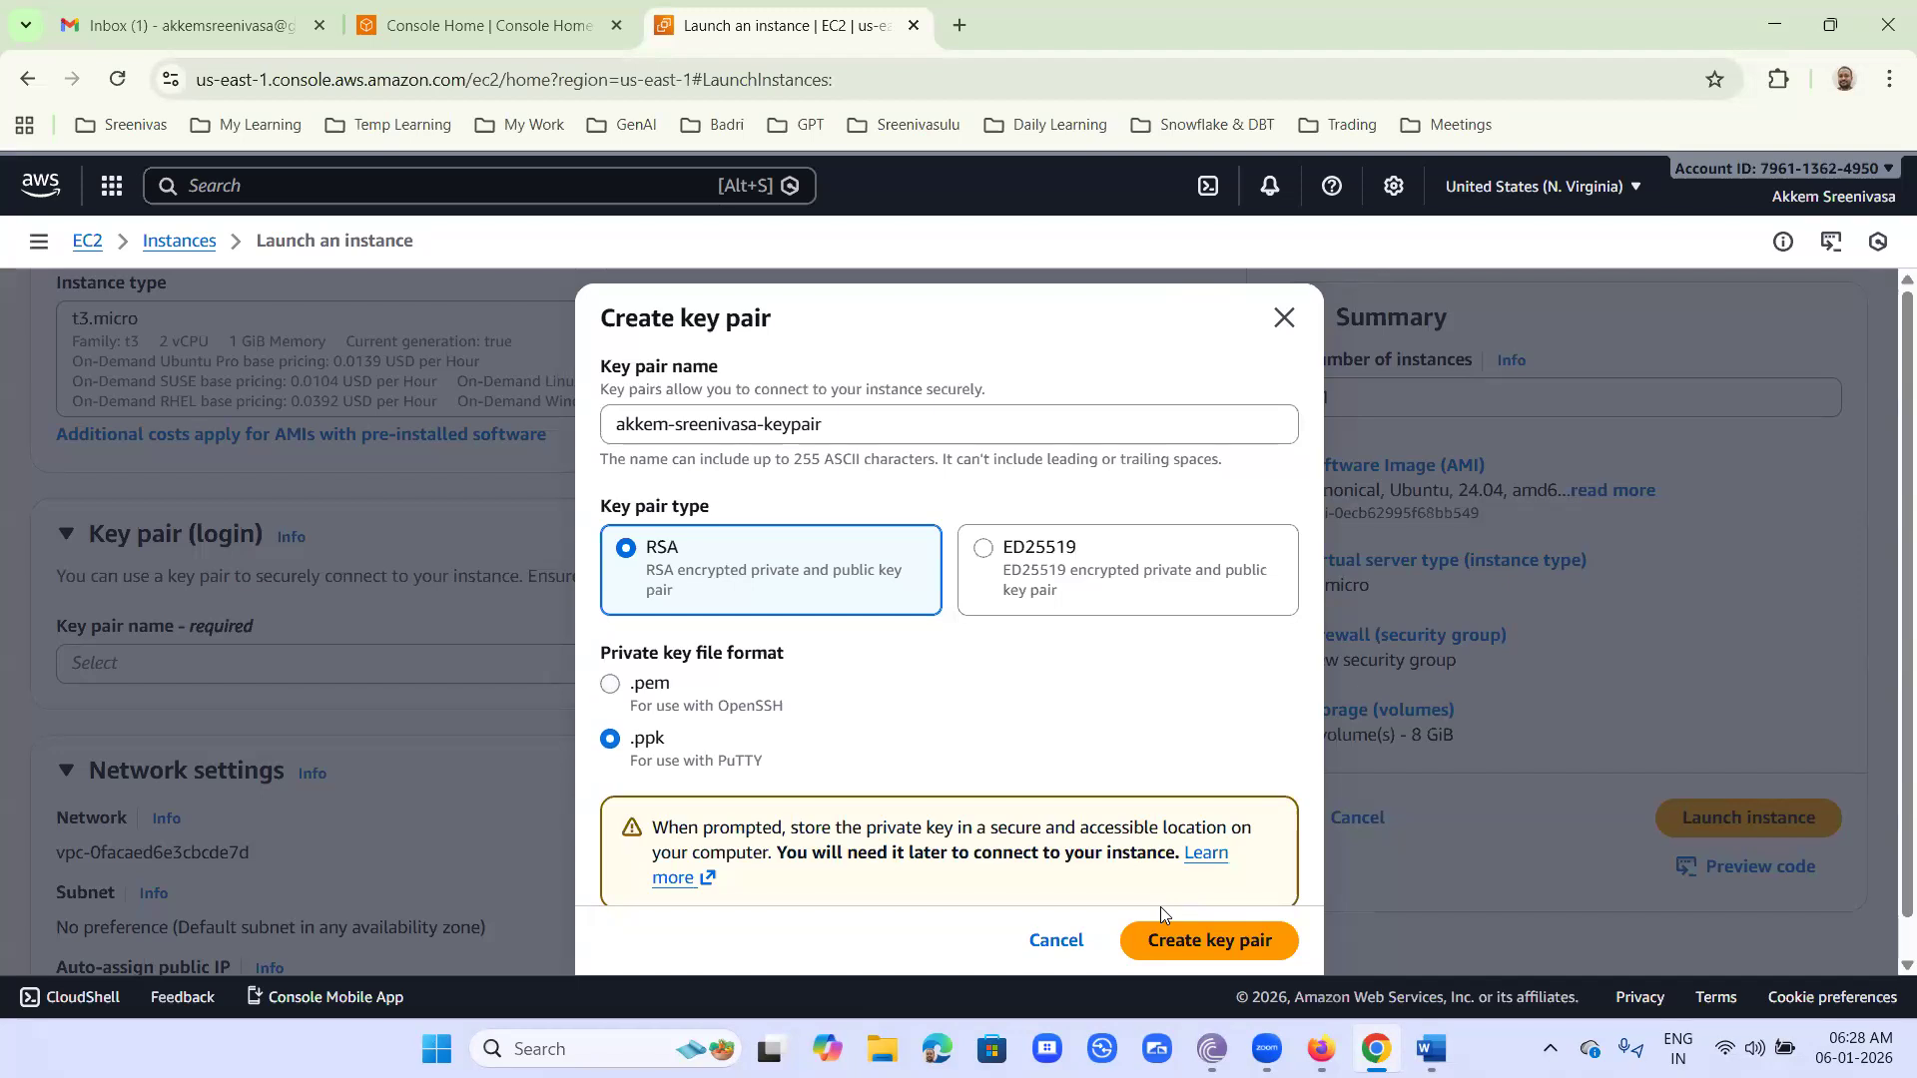
left_click(1189, 939)
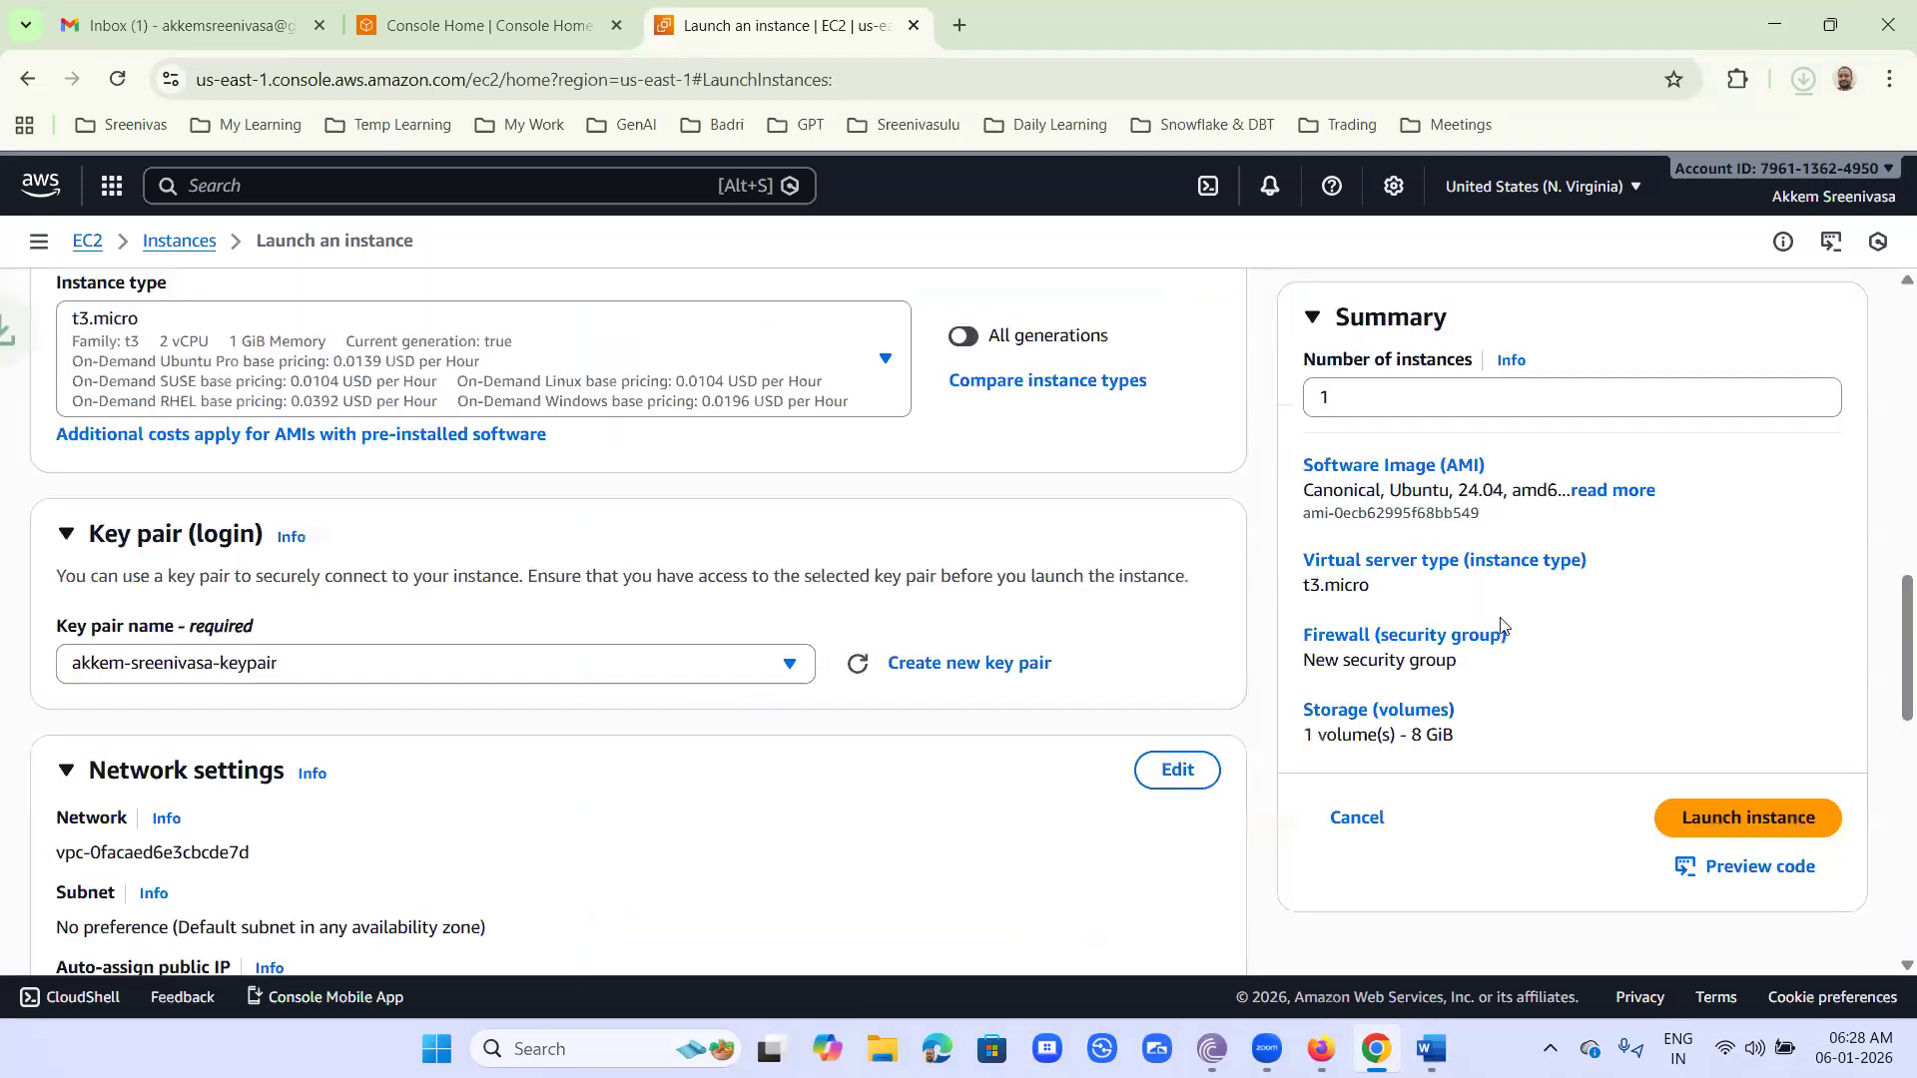
- Move the downloaded .ppk key file from Downloads into the Keys folder under Complete Amazon Webservices (AWS), and put File Explorer away
left_click(1801, 79)
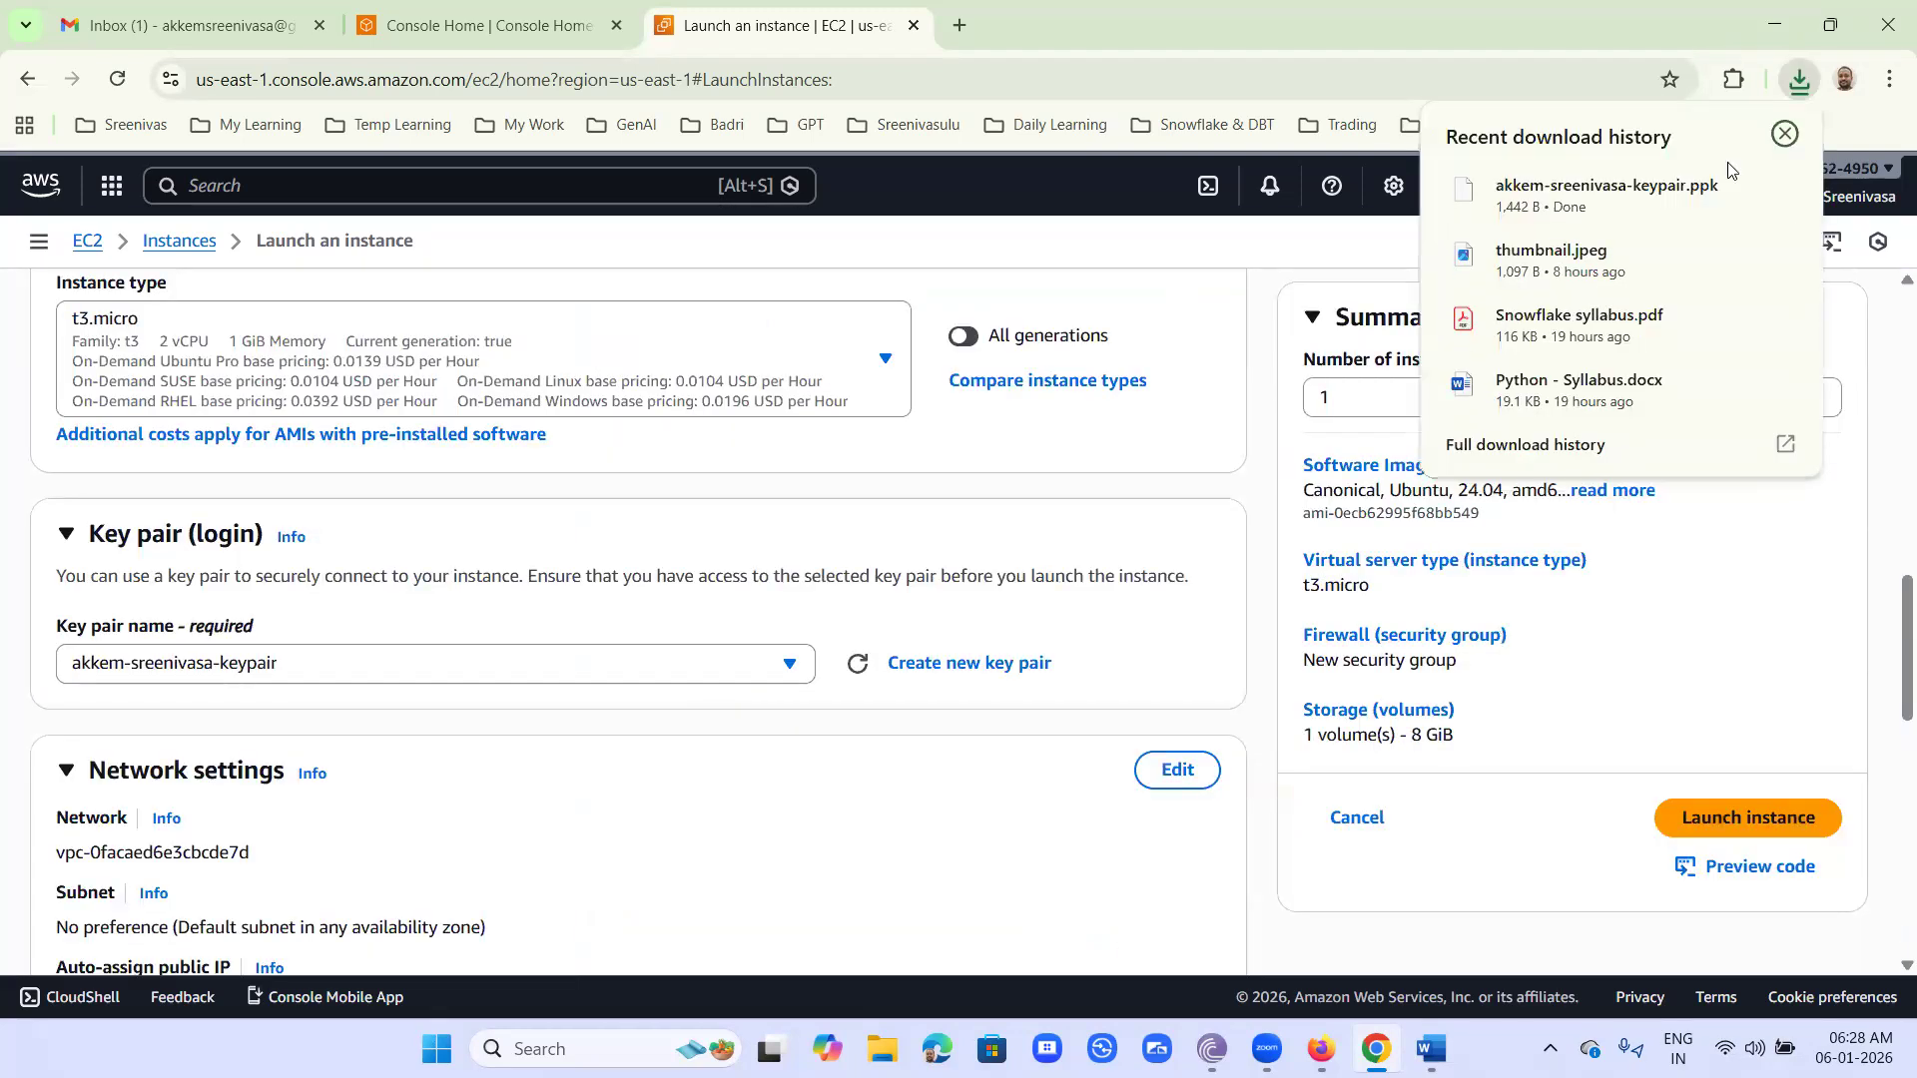
left_click(1737, 189)
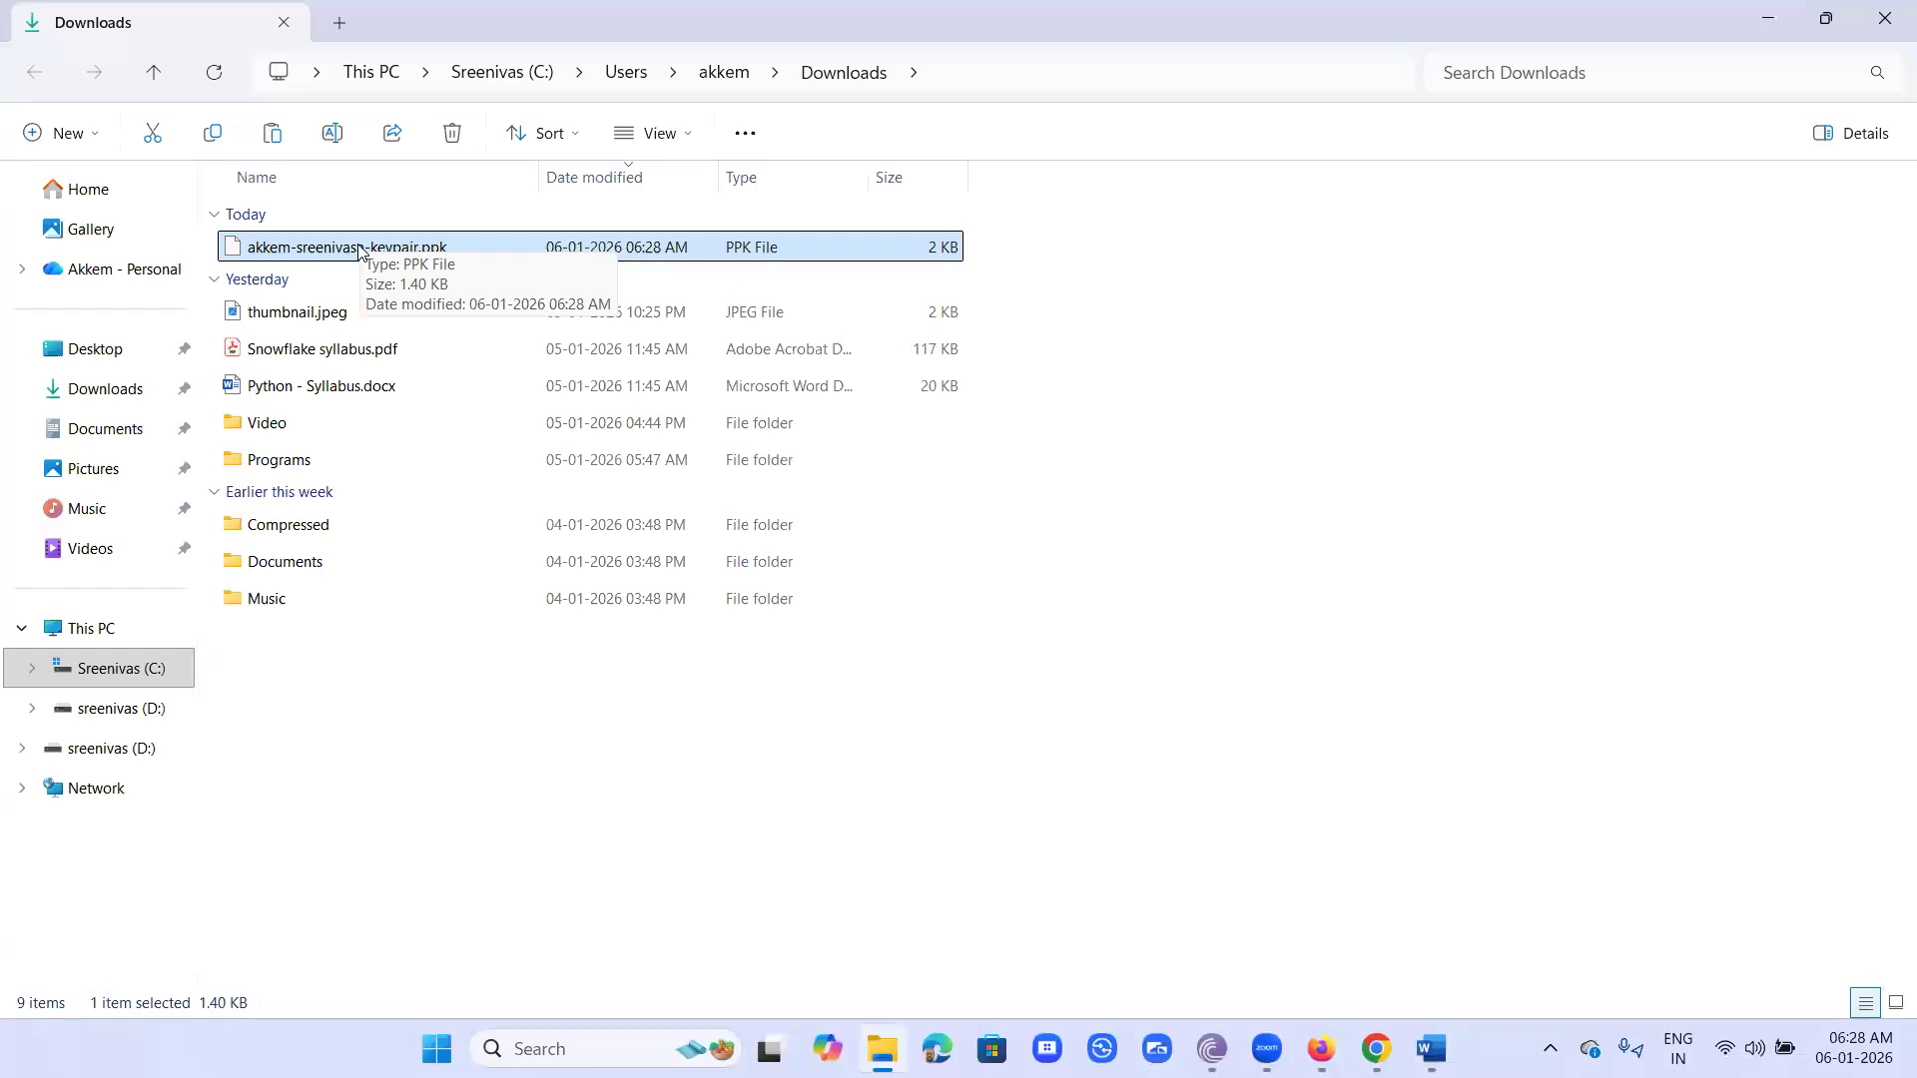
right_click(359, 250)
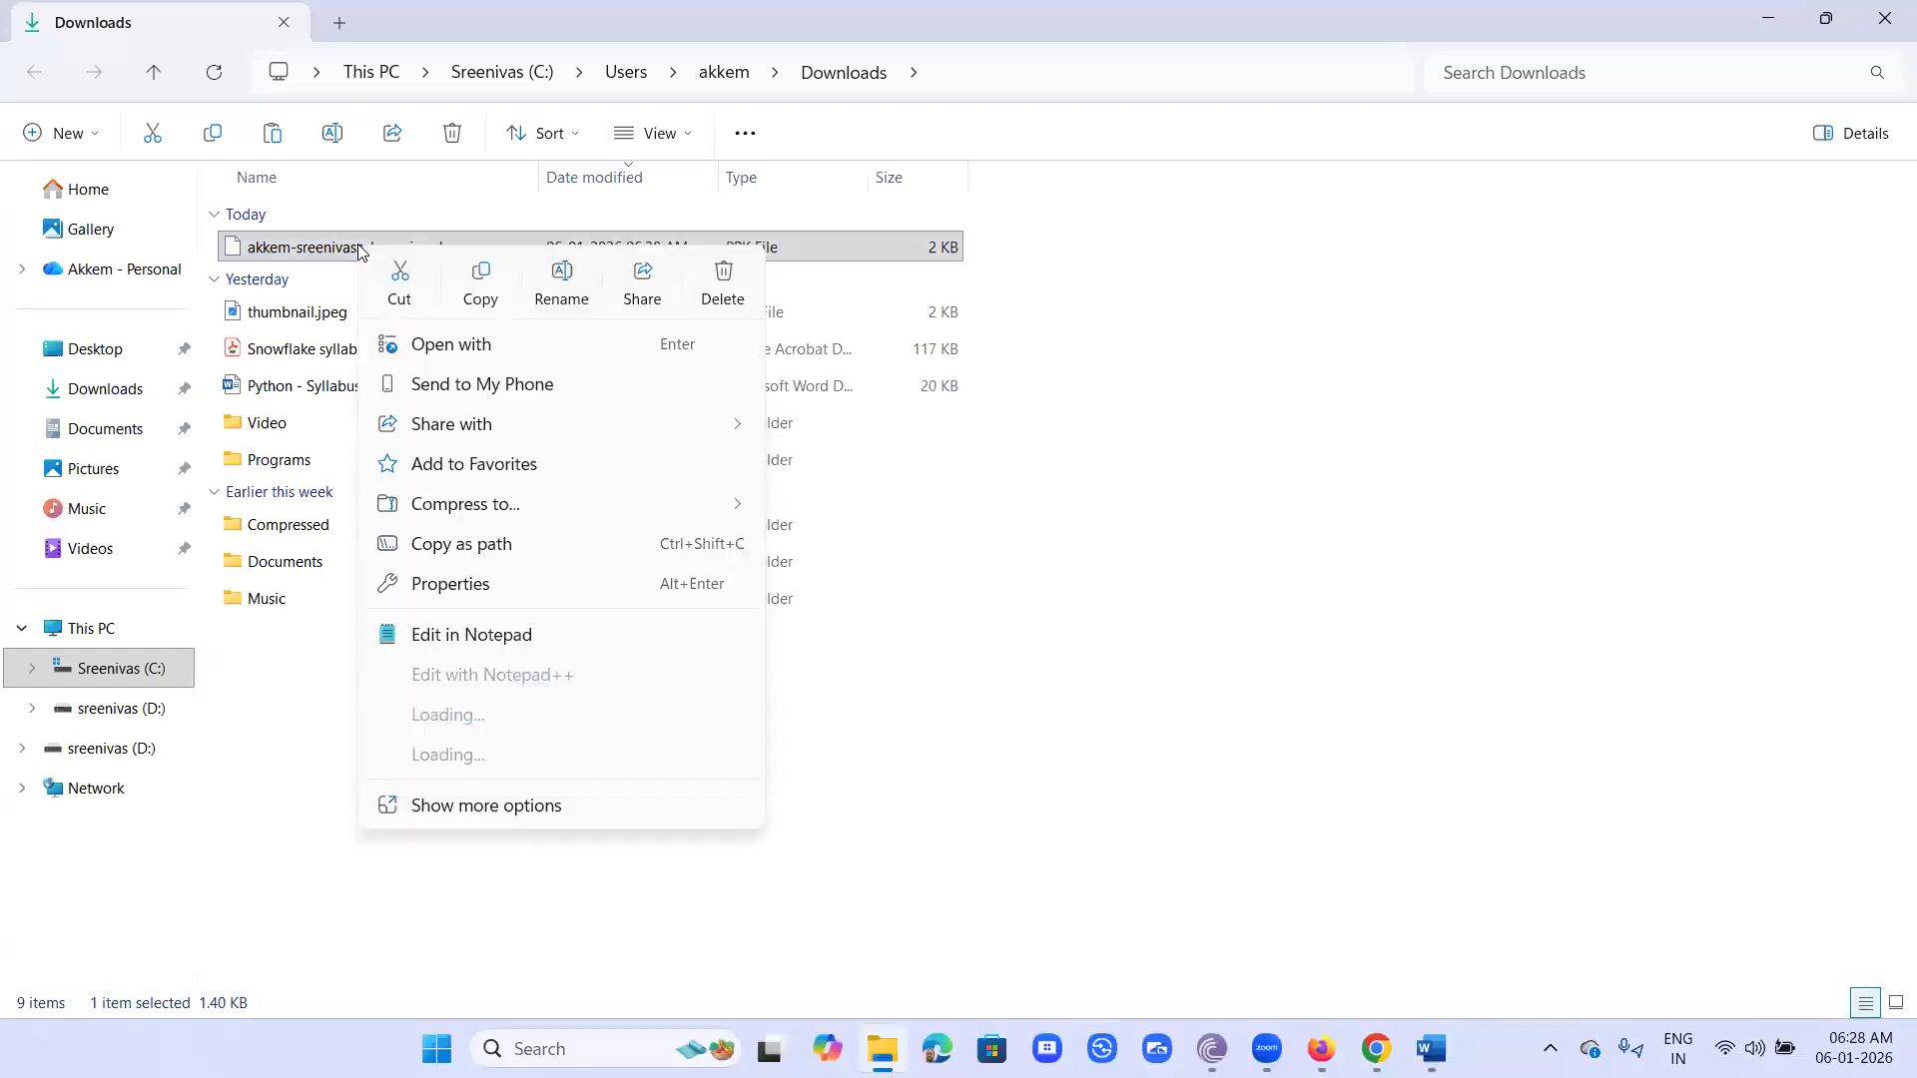
left_click(401, 289)
left_click(150, 672)
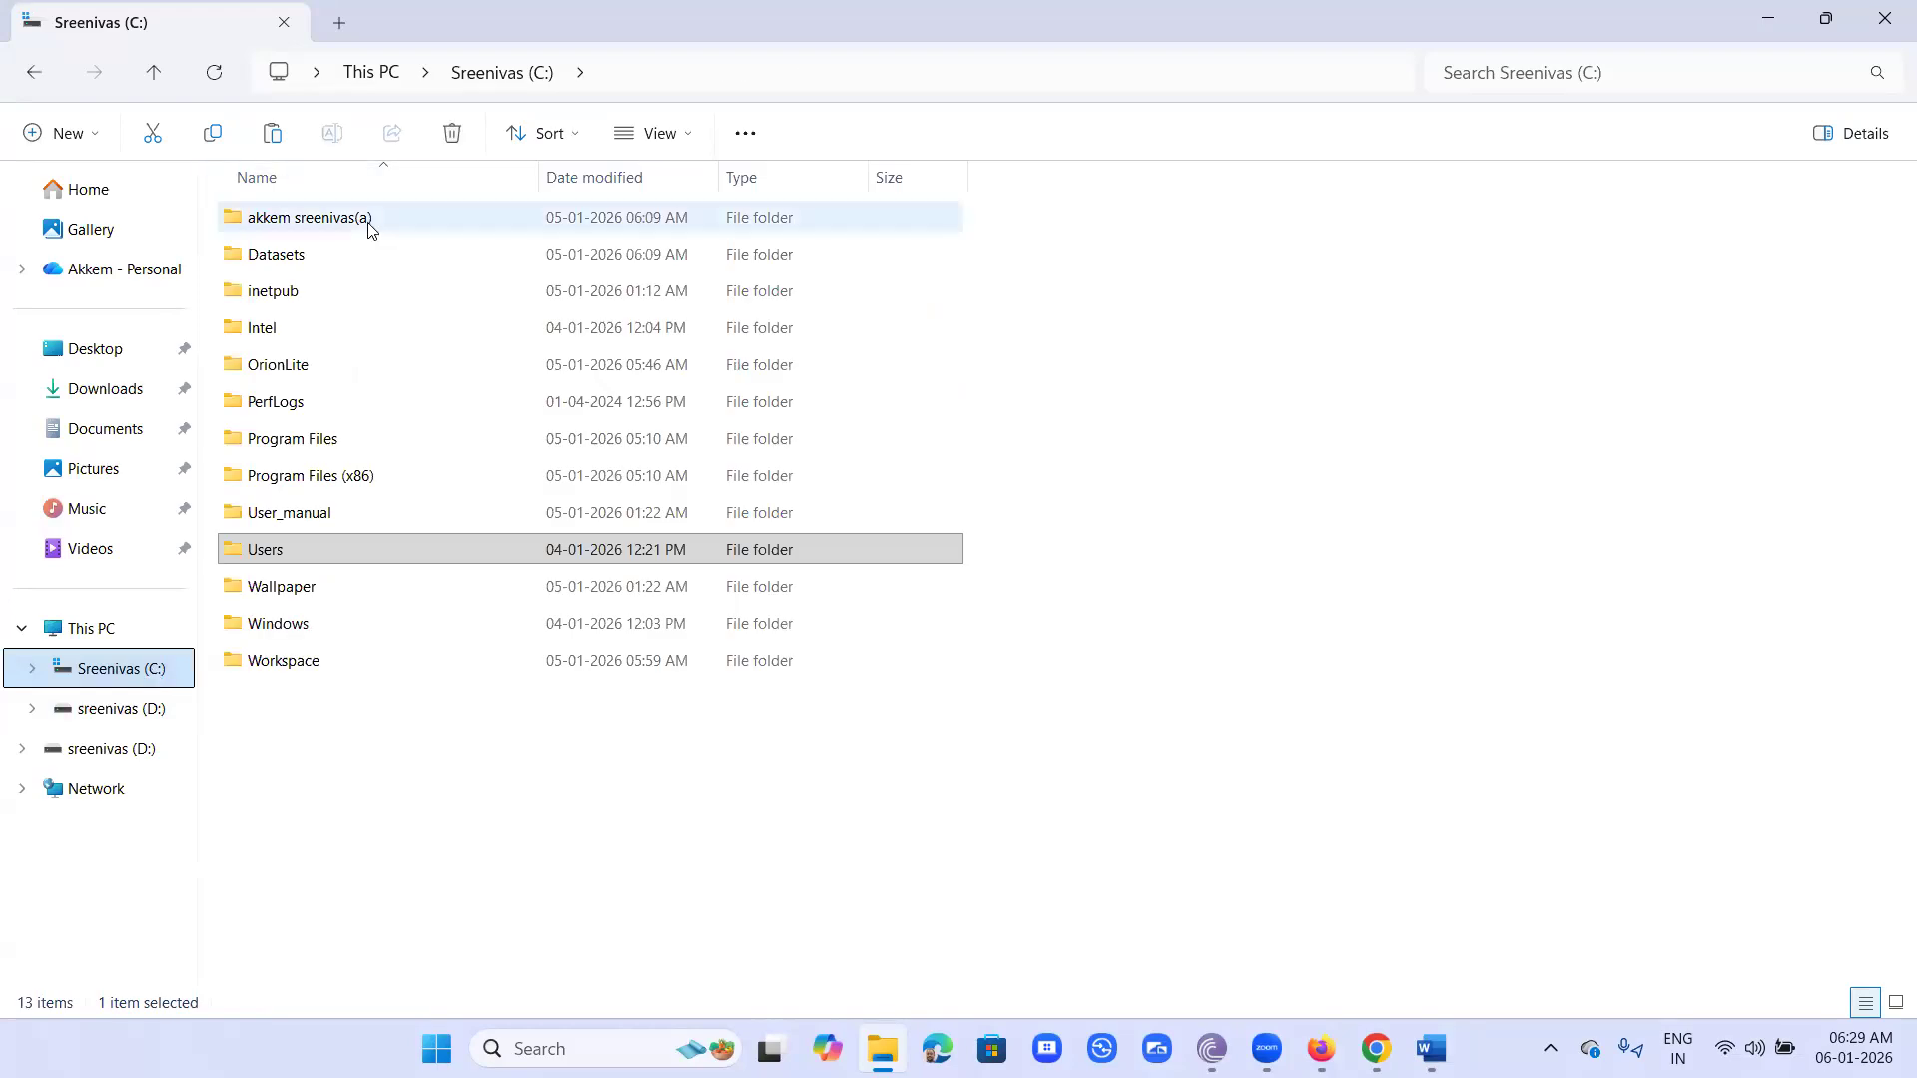
double_click(367, 224)
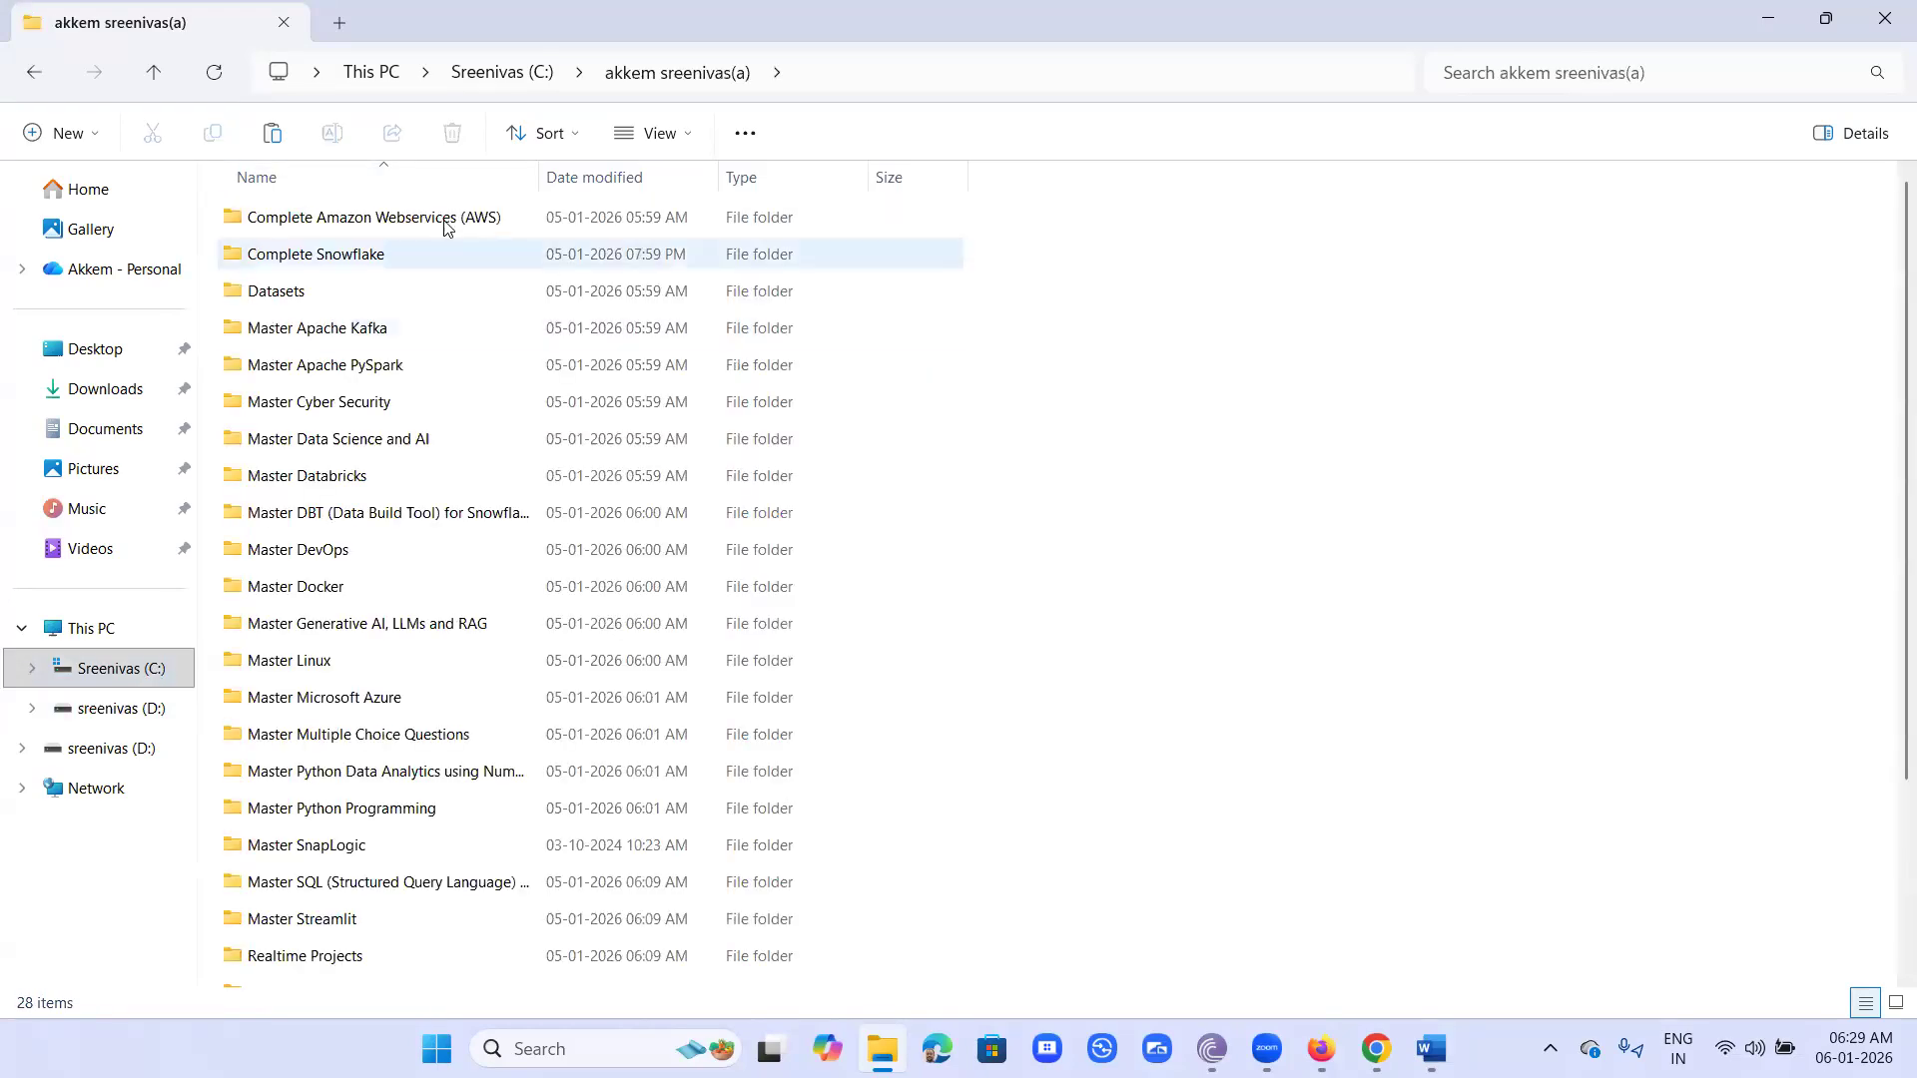
double_click(445, 224)
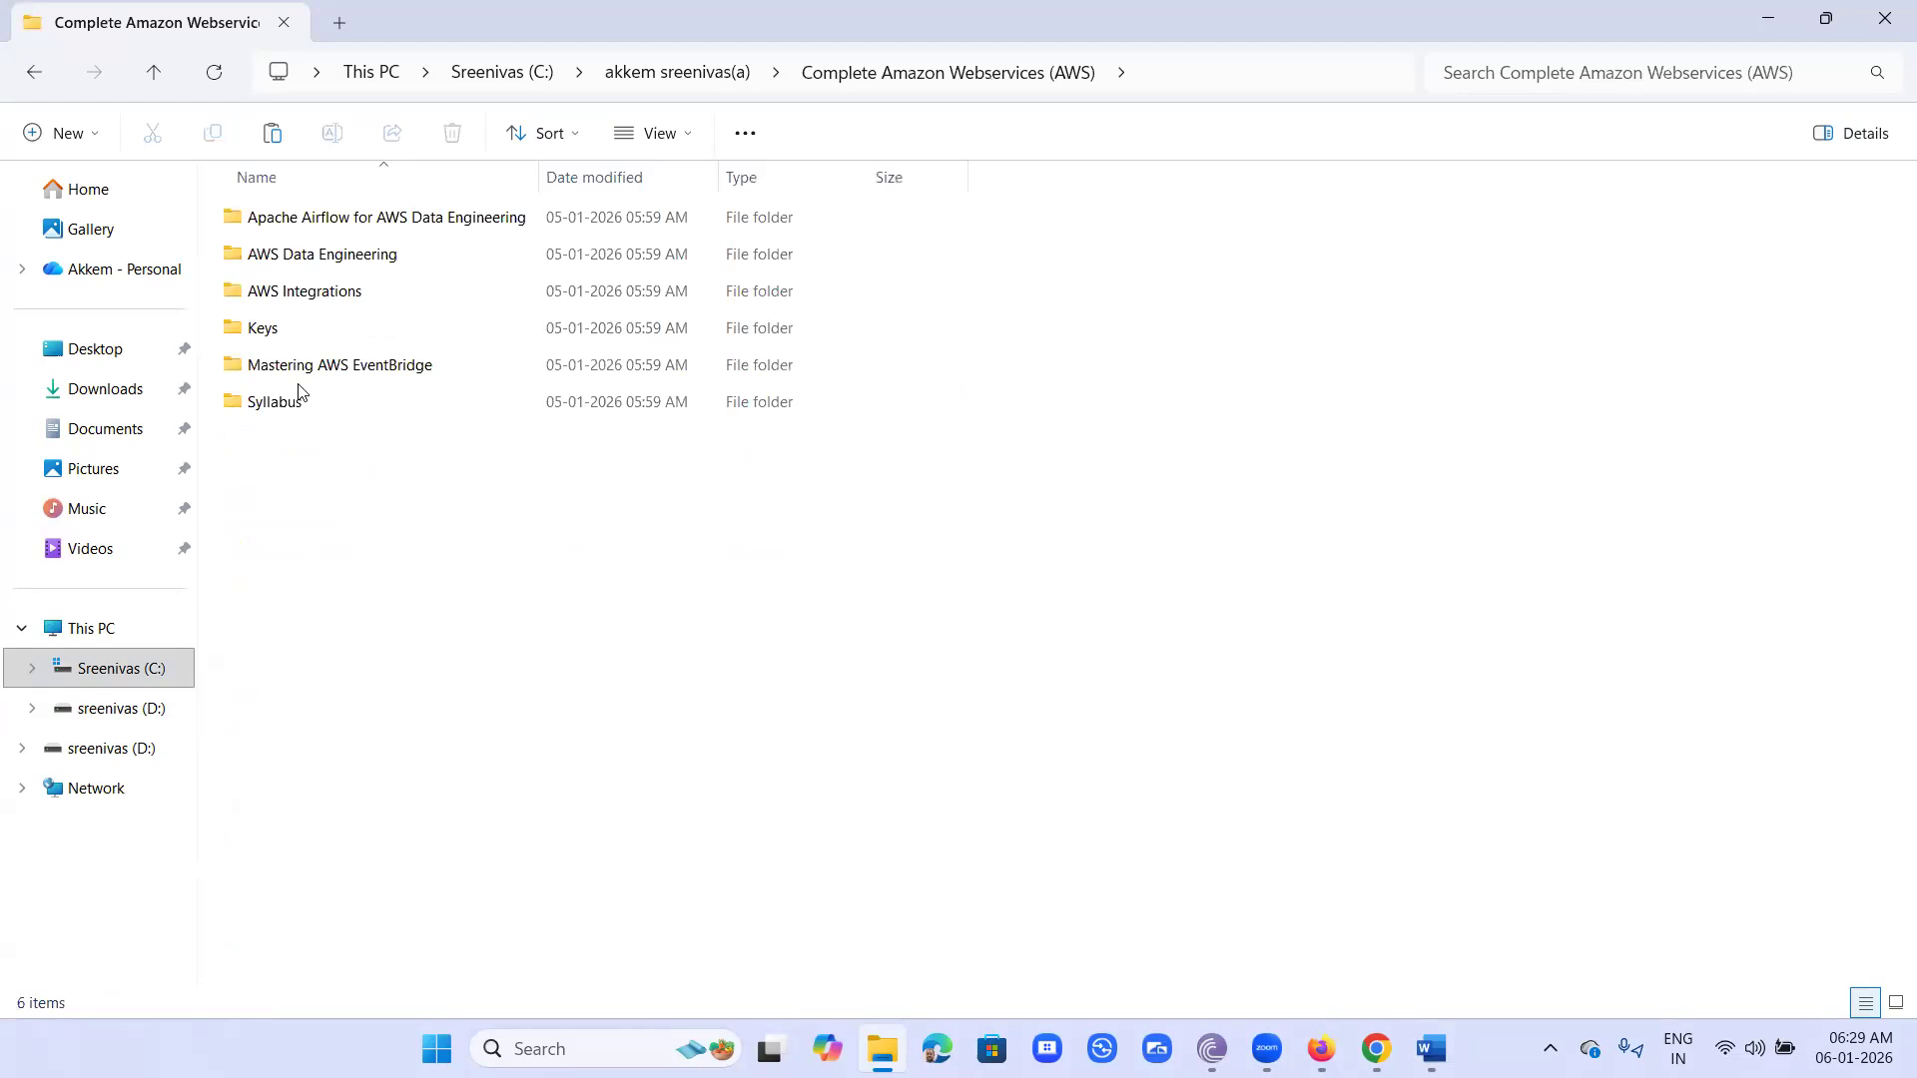
left_click(263, 332)
double_click(262, 332)
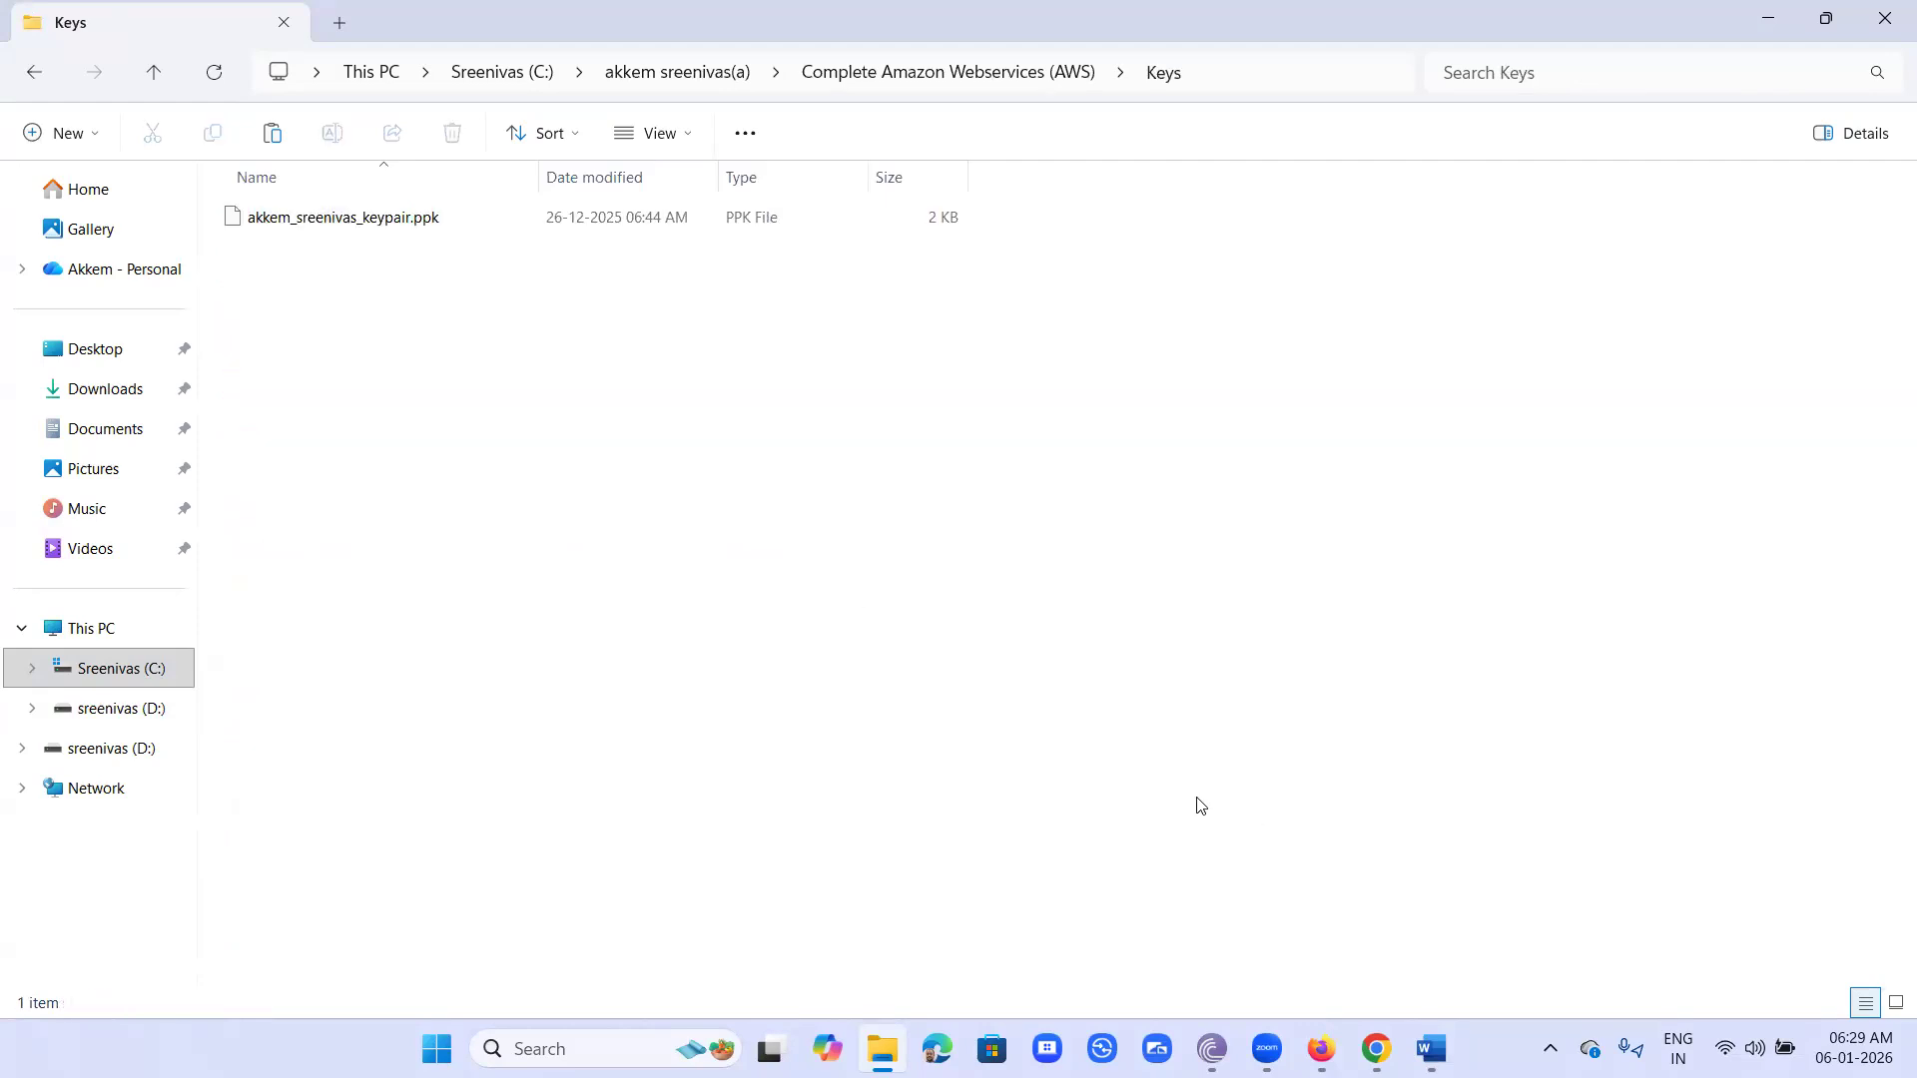
key("ctrl+v")
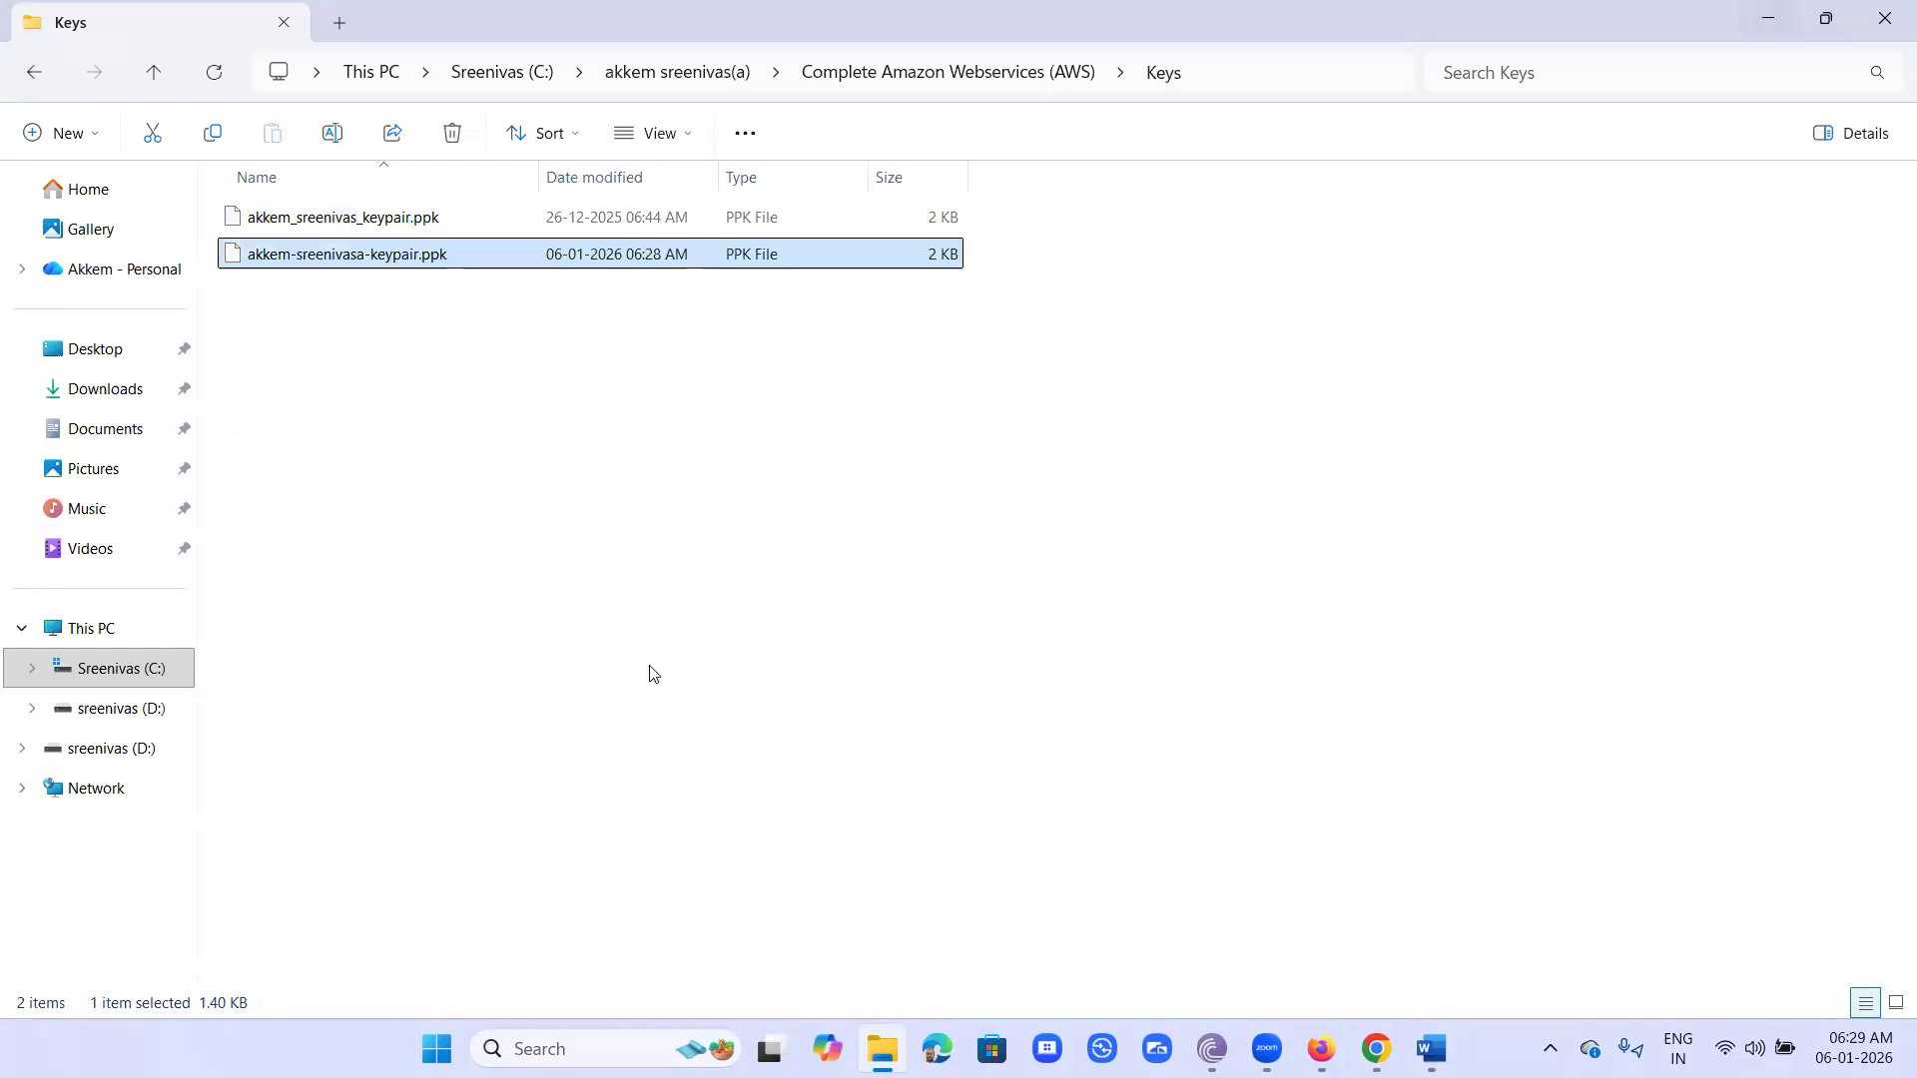
key("super+Down")
- Assign the existing security group named after the owner and ending in _sg to the instance instead of creating a new one
scroll(548, 655, "down", 4)
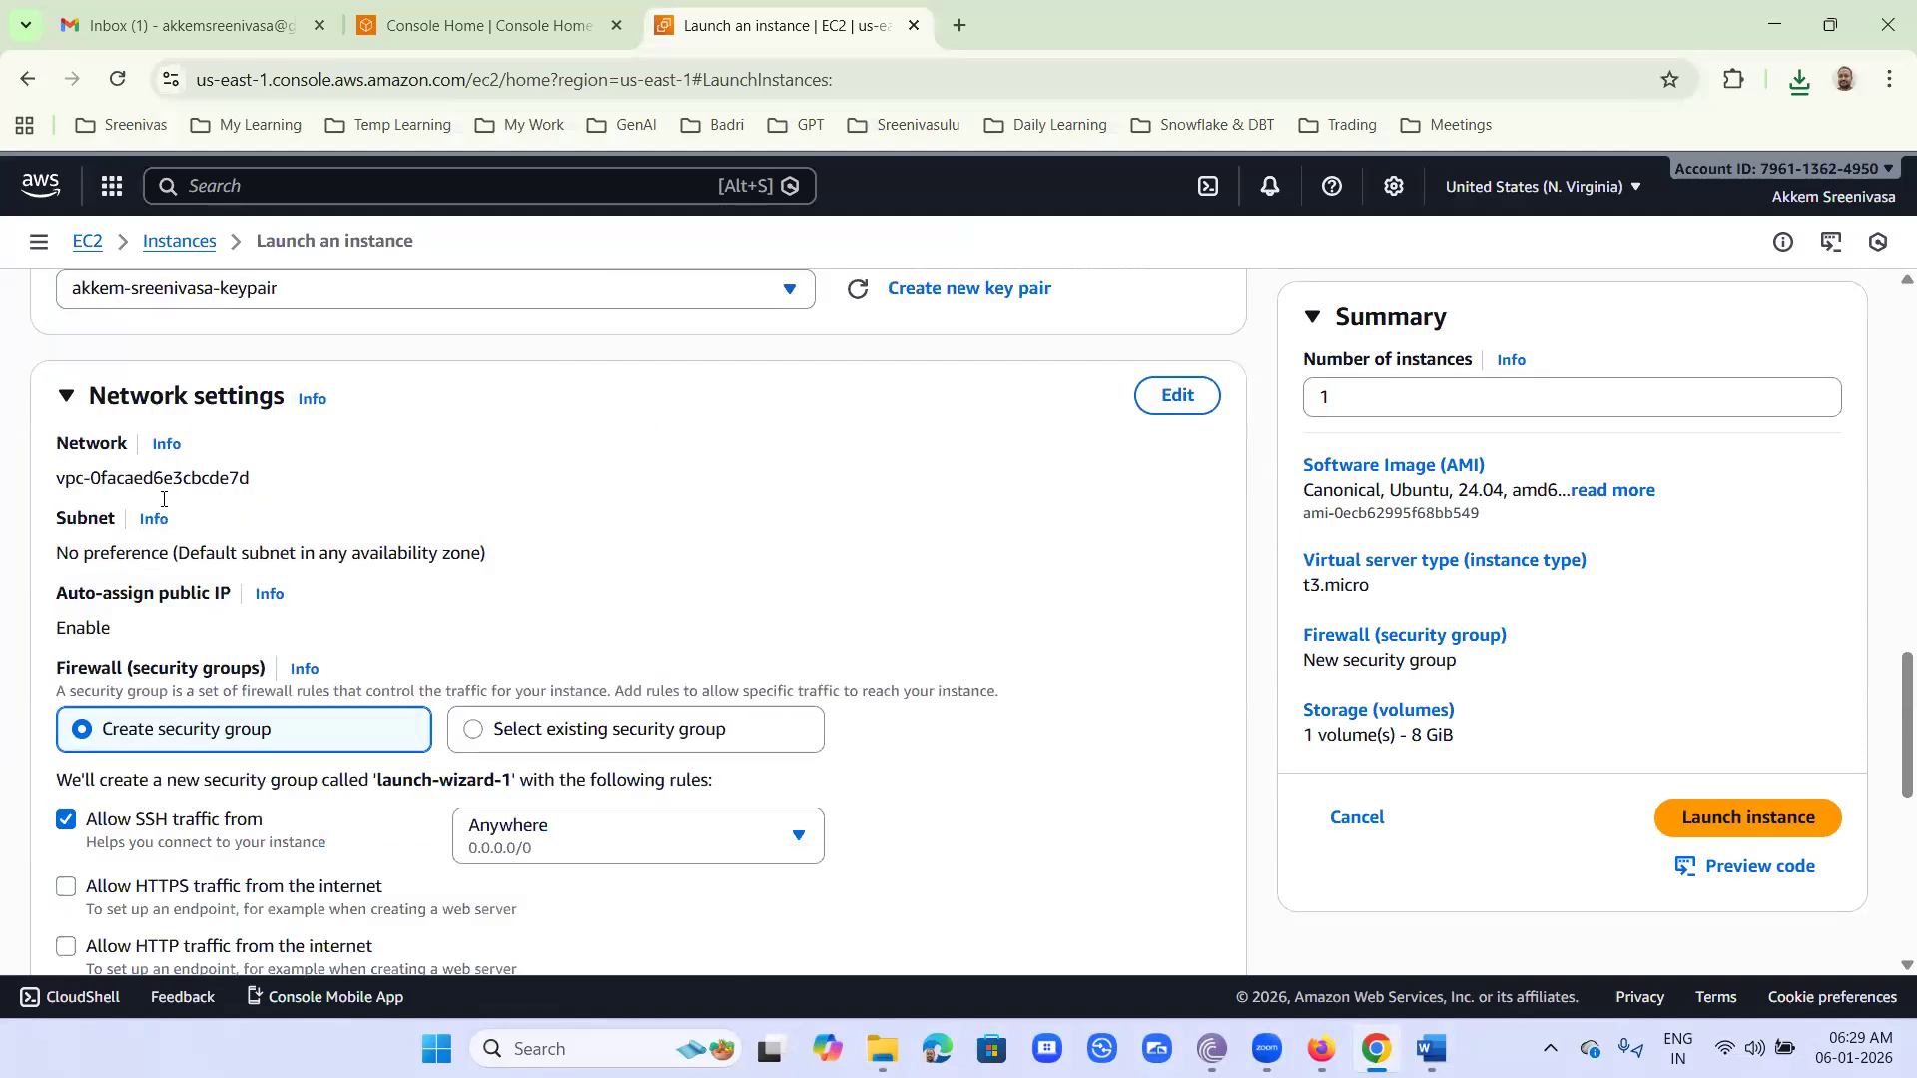
scroll(469, 524, "down", 2)
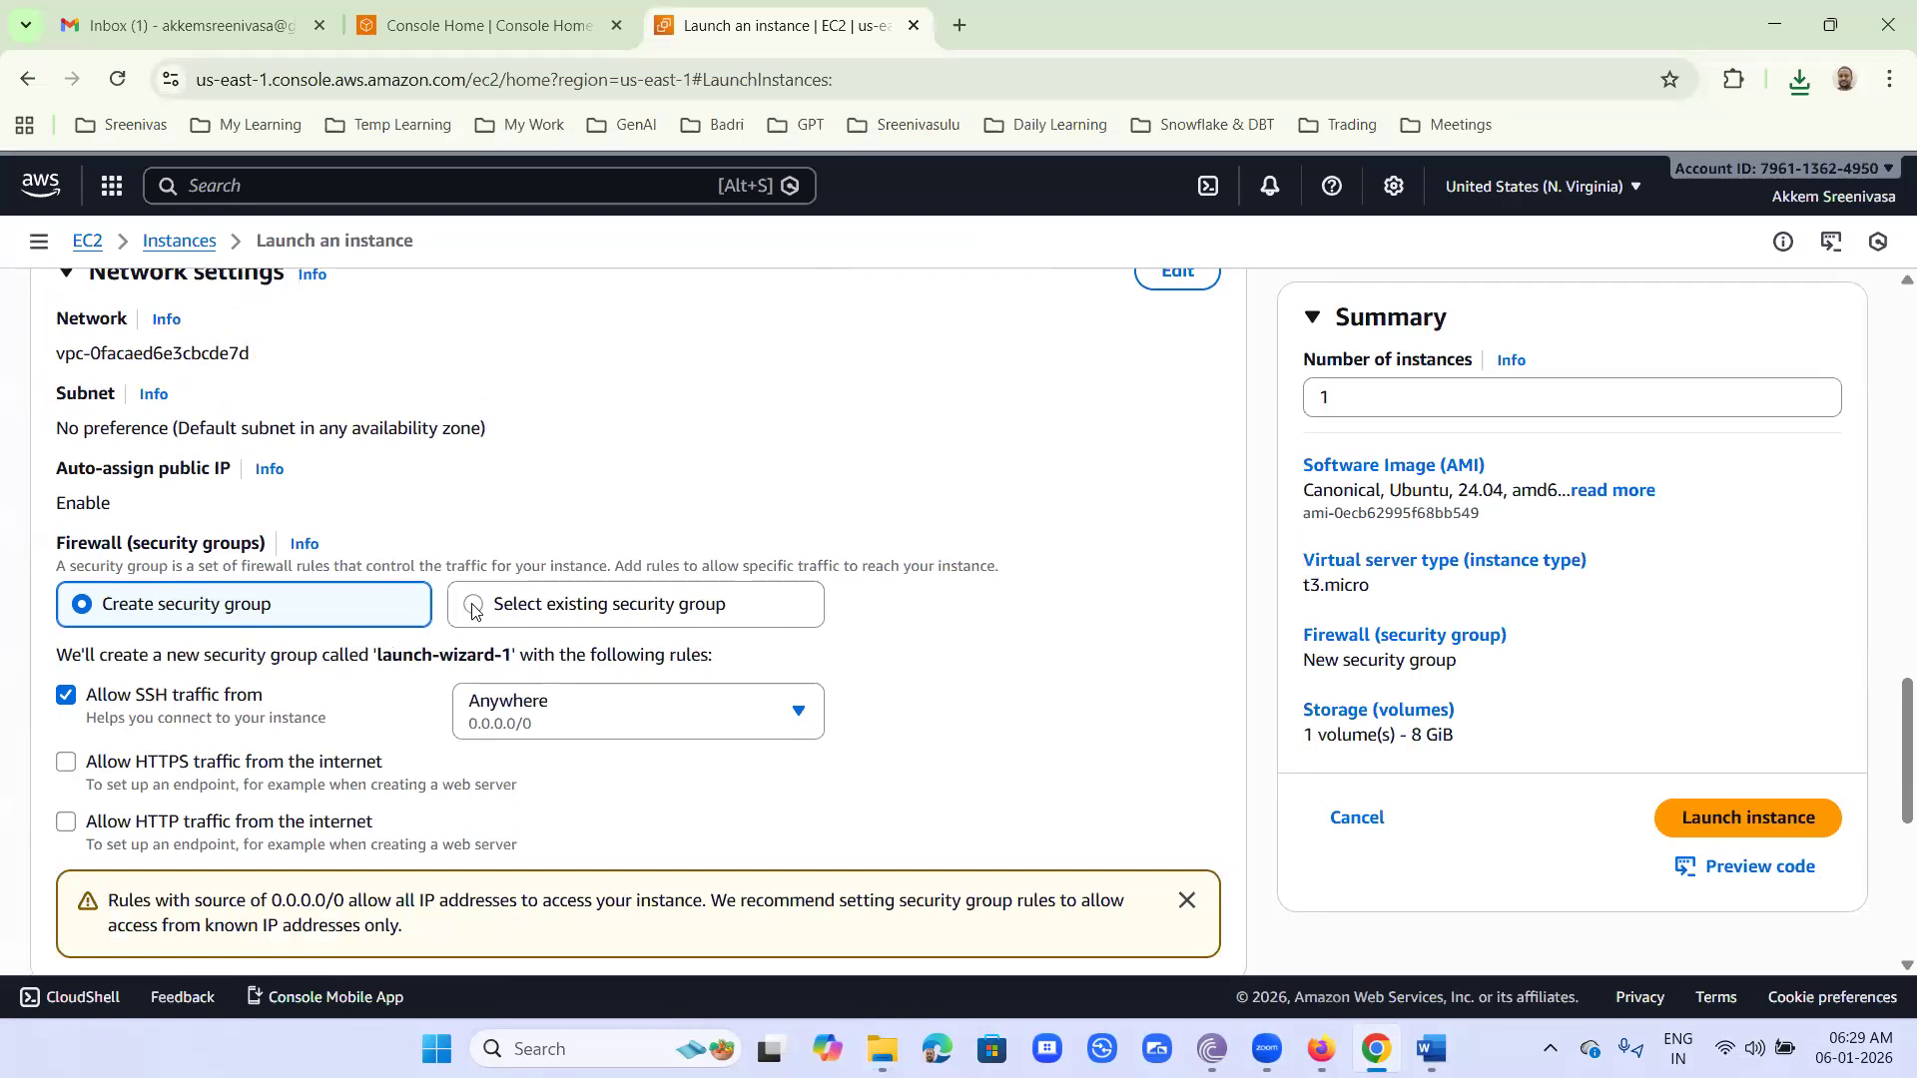
left_click(682, 611)
scroll(582, 539, "down", 3)
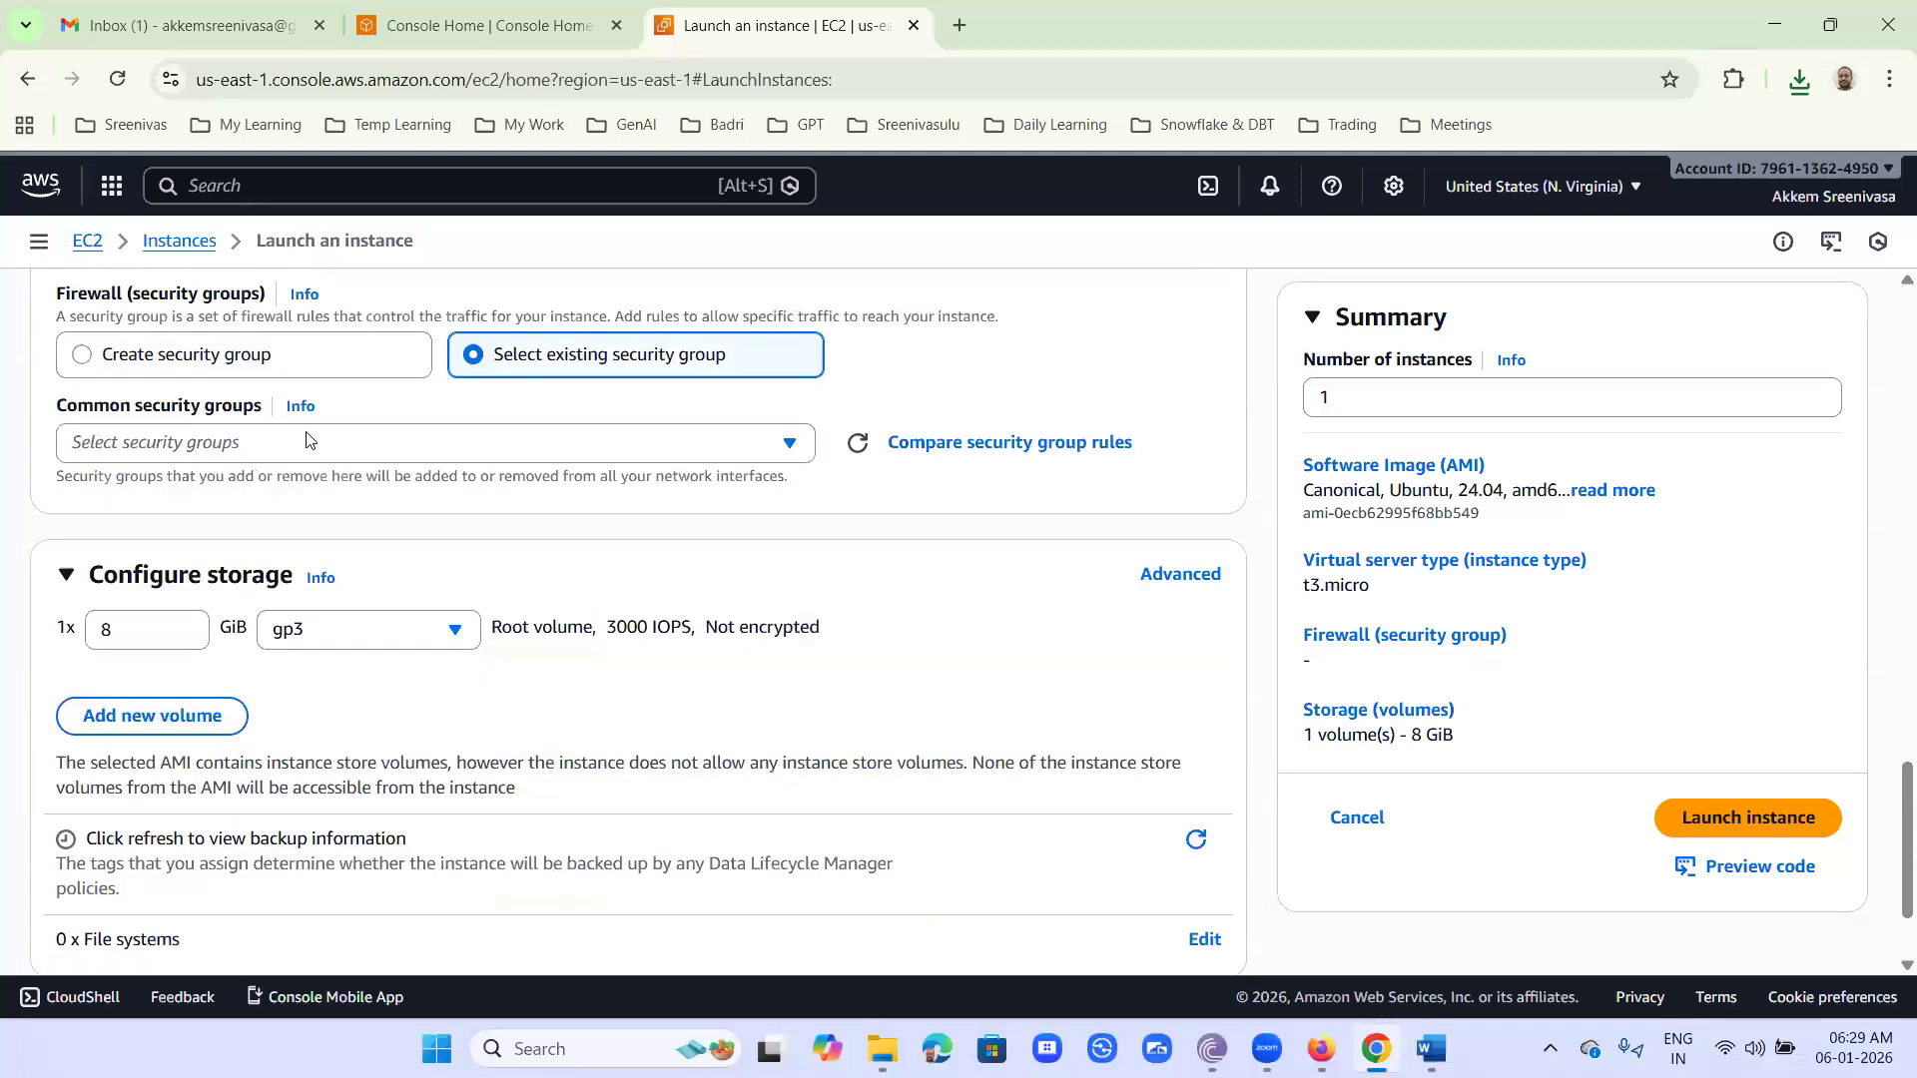
left_click(308, 441)
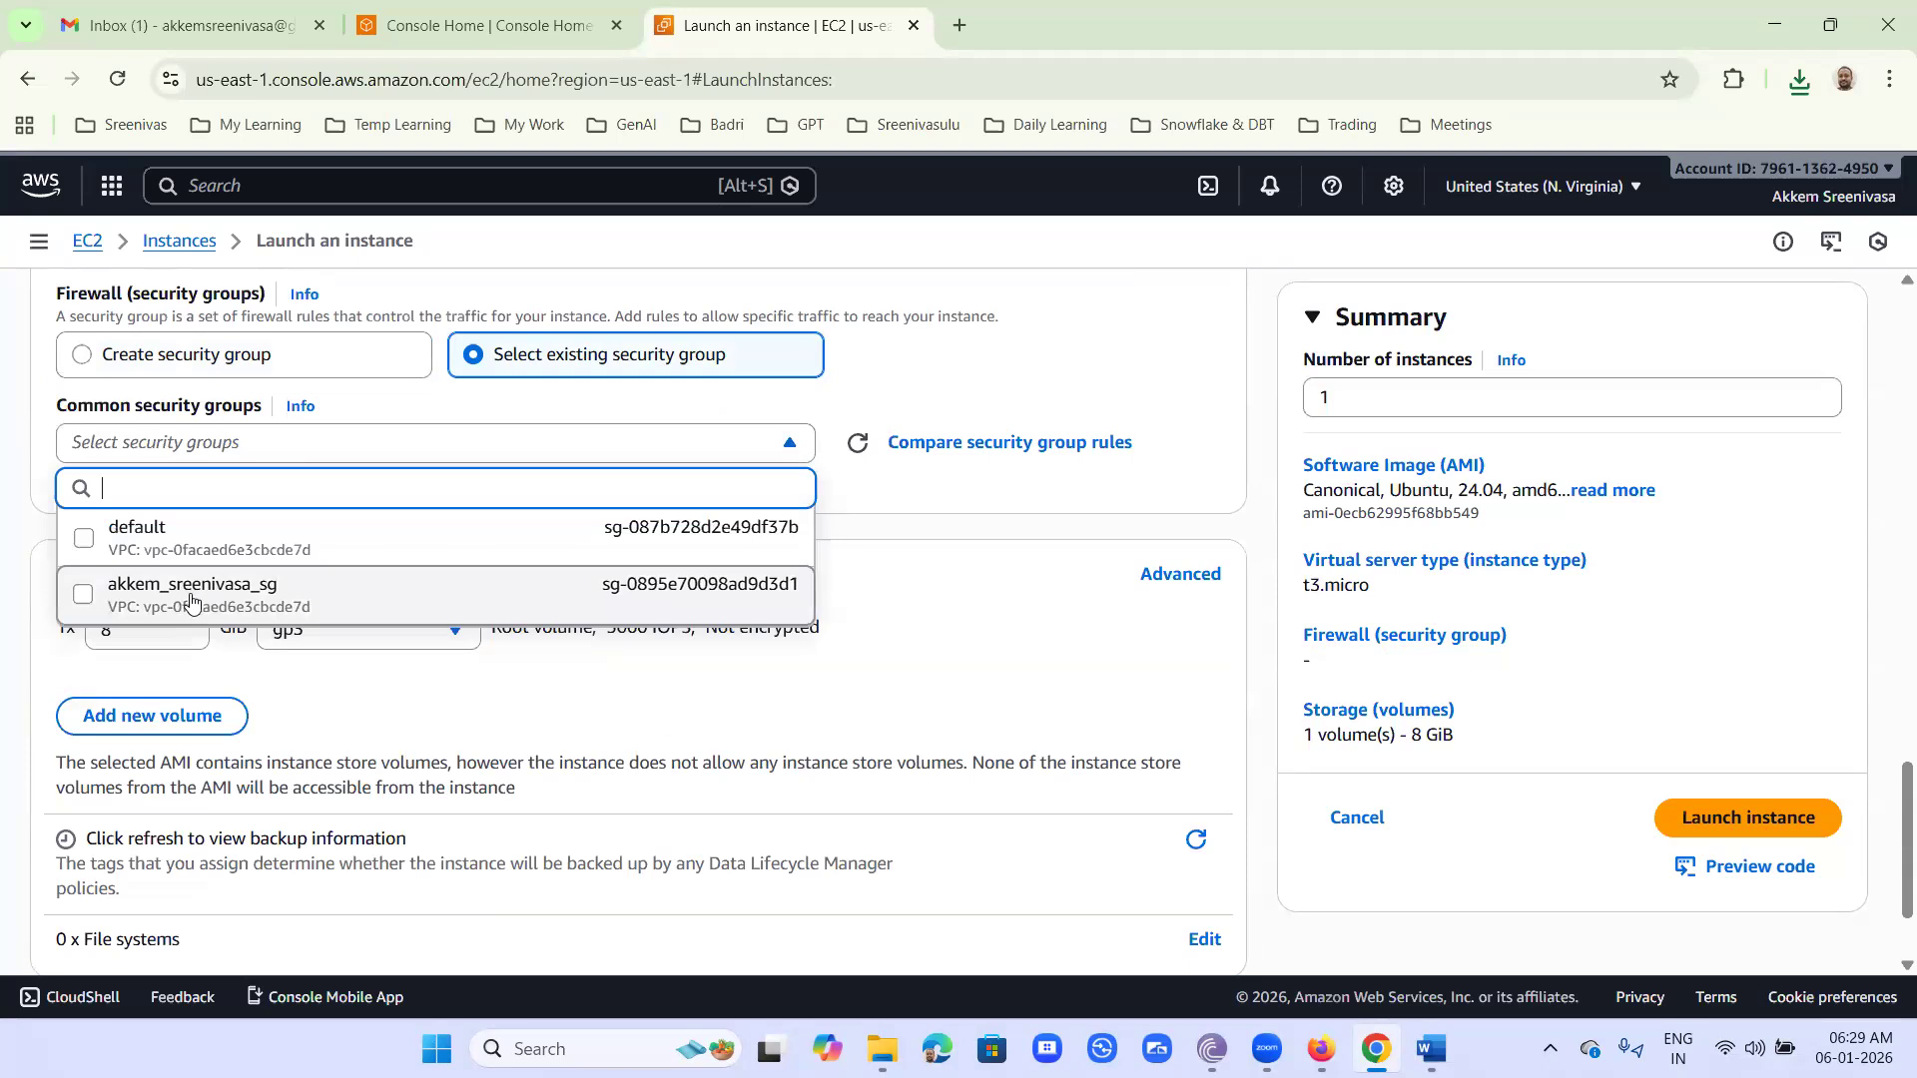
left_click(82, 595)
- Set the root volume size to 30 GiB and launch the single instance
scroll(890, 561, "down", 2)
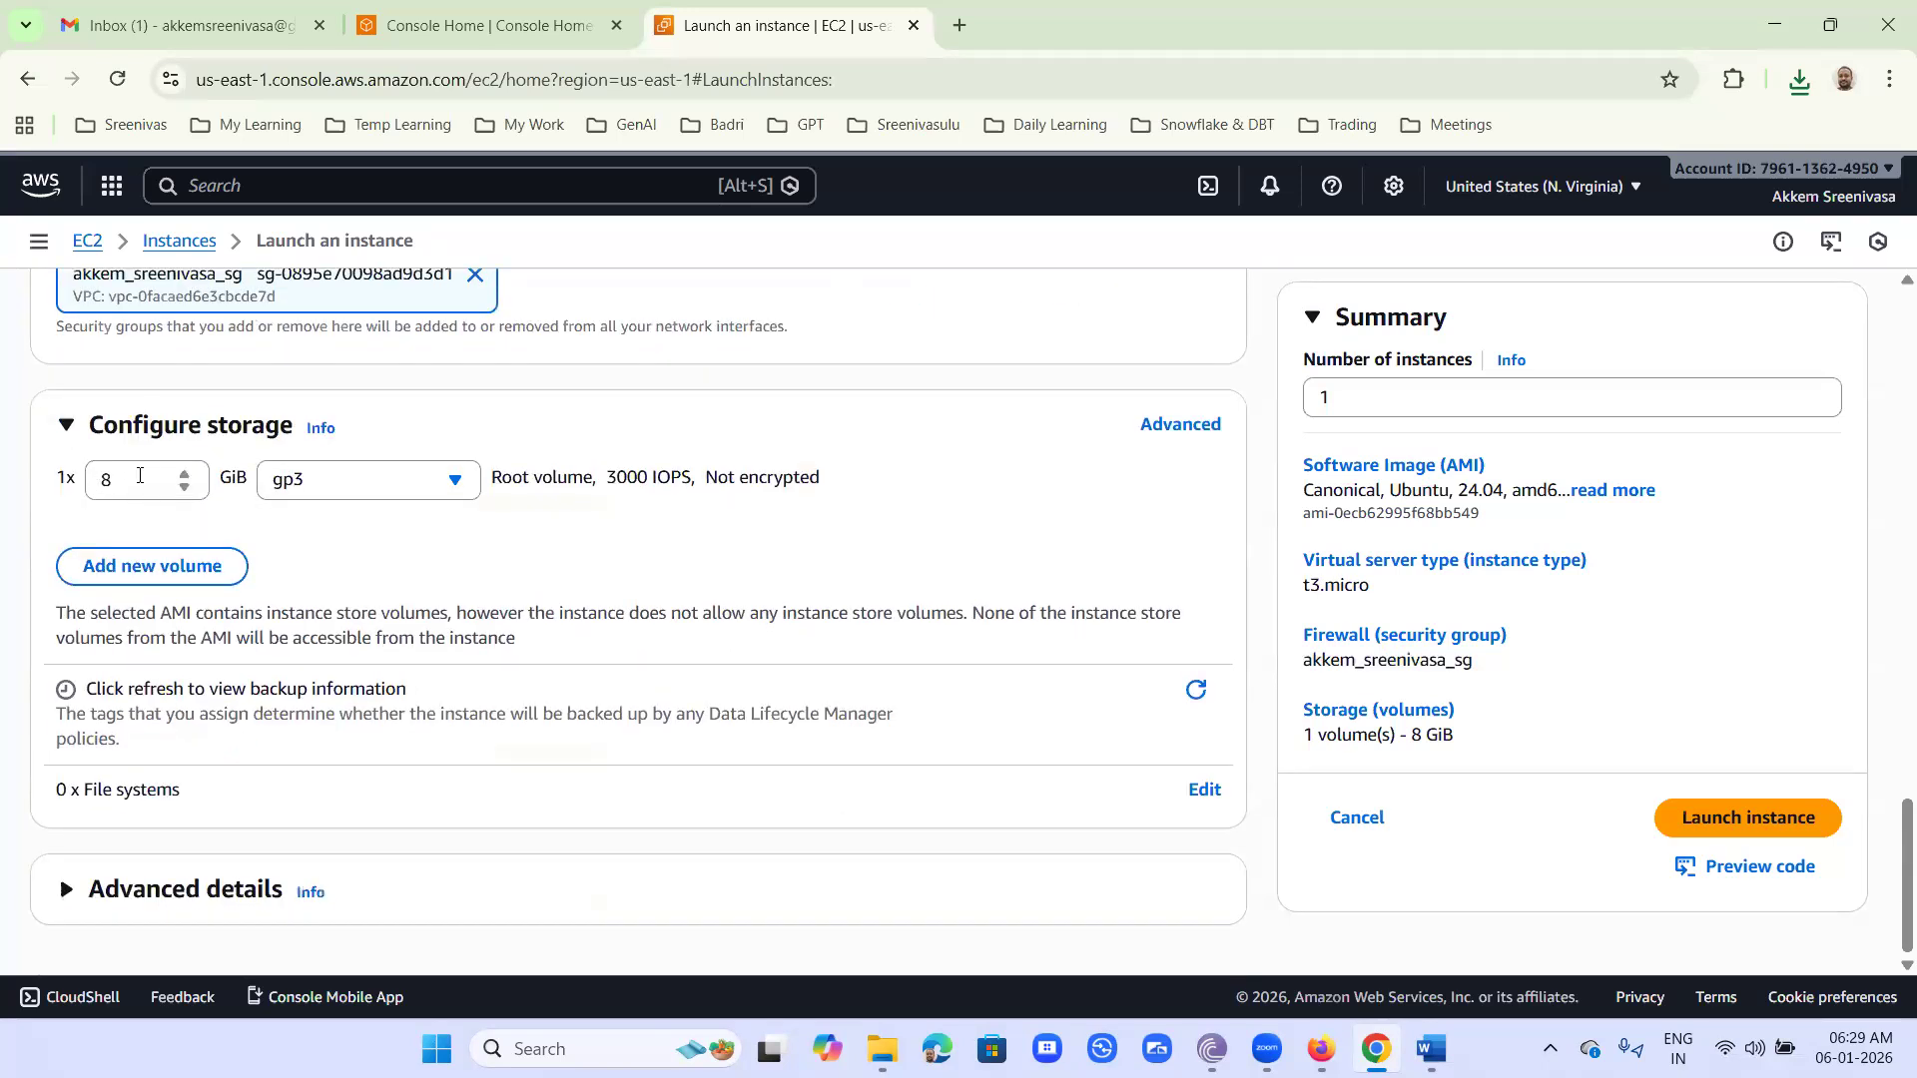
left_click_drag(140, 477, 1, 477)
type("30")
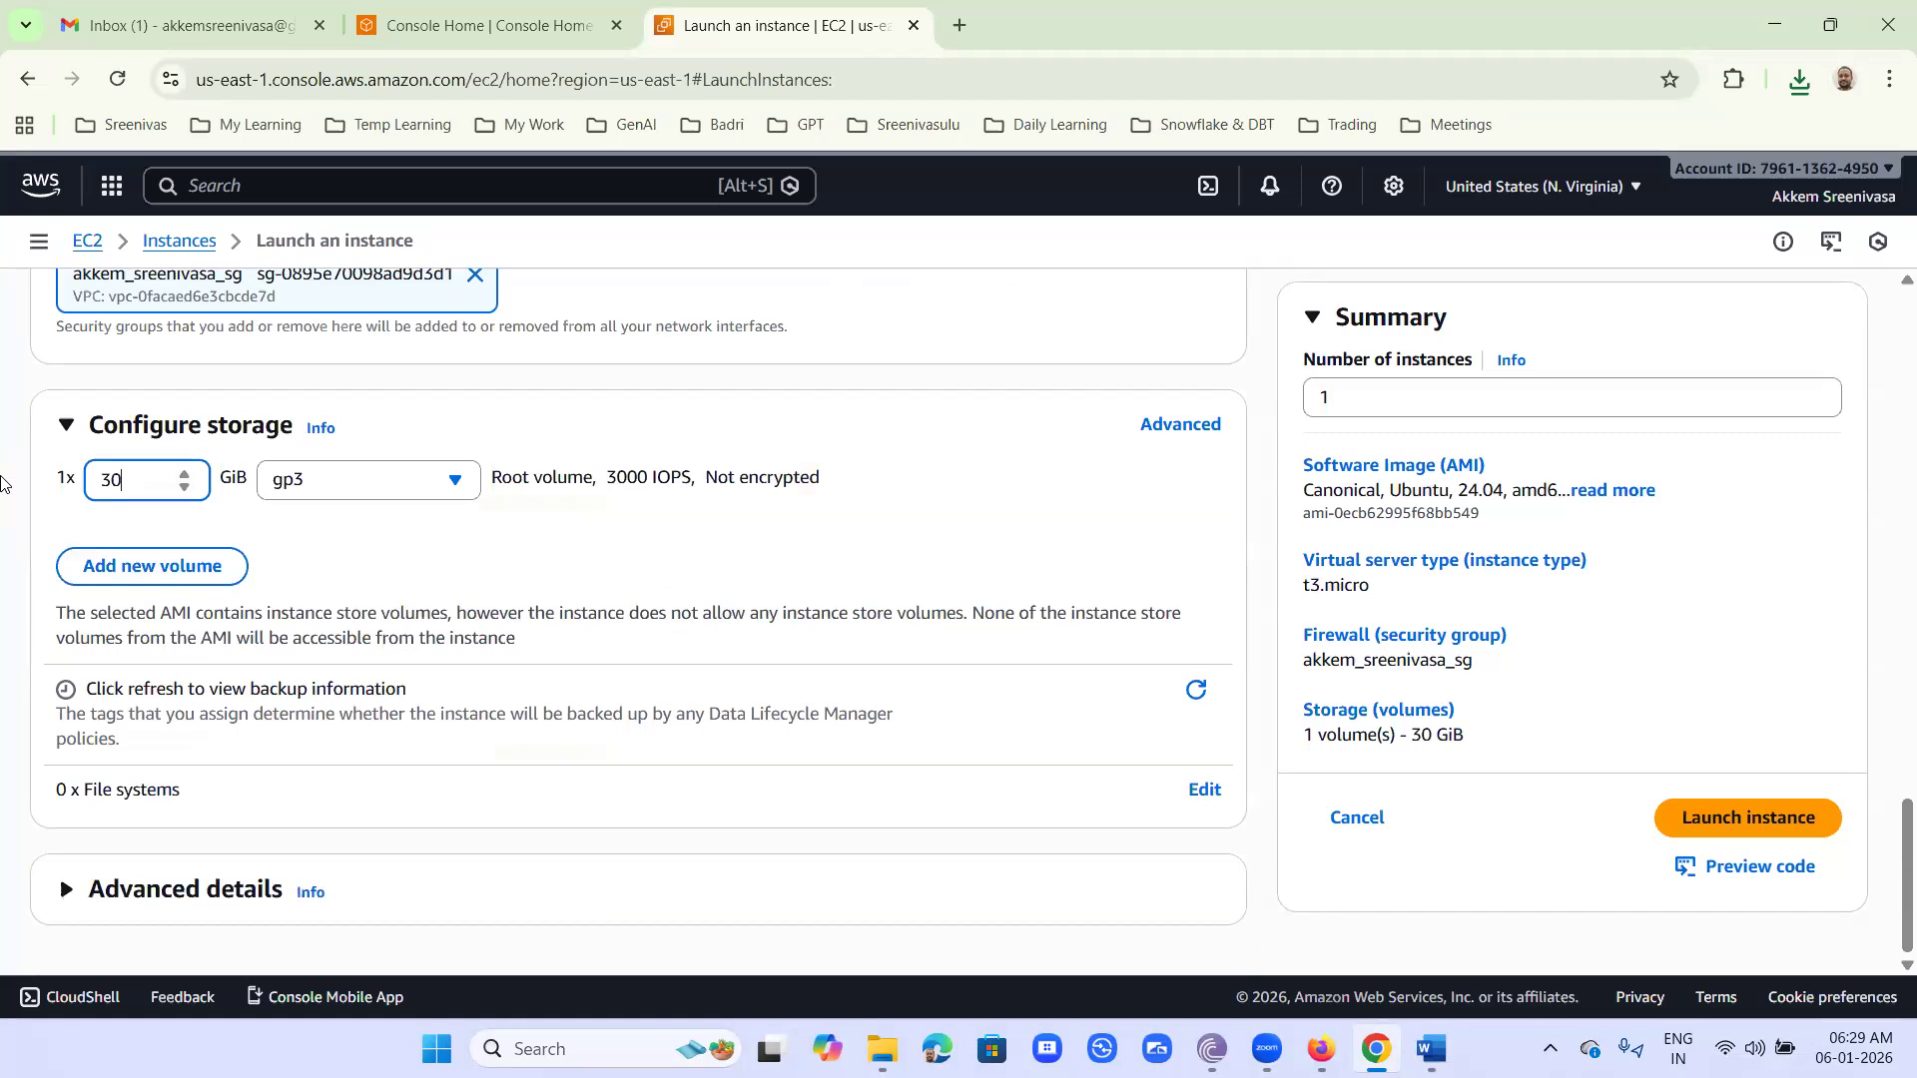
left_click(1413, 392)
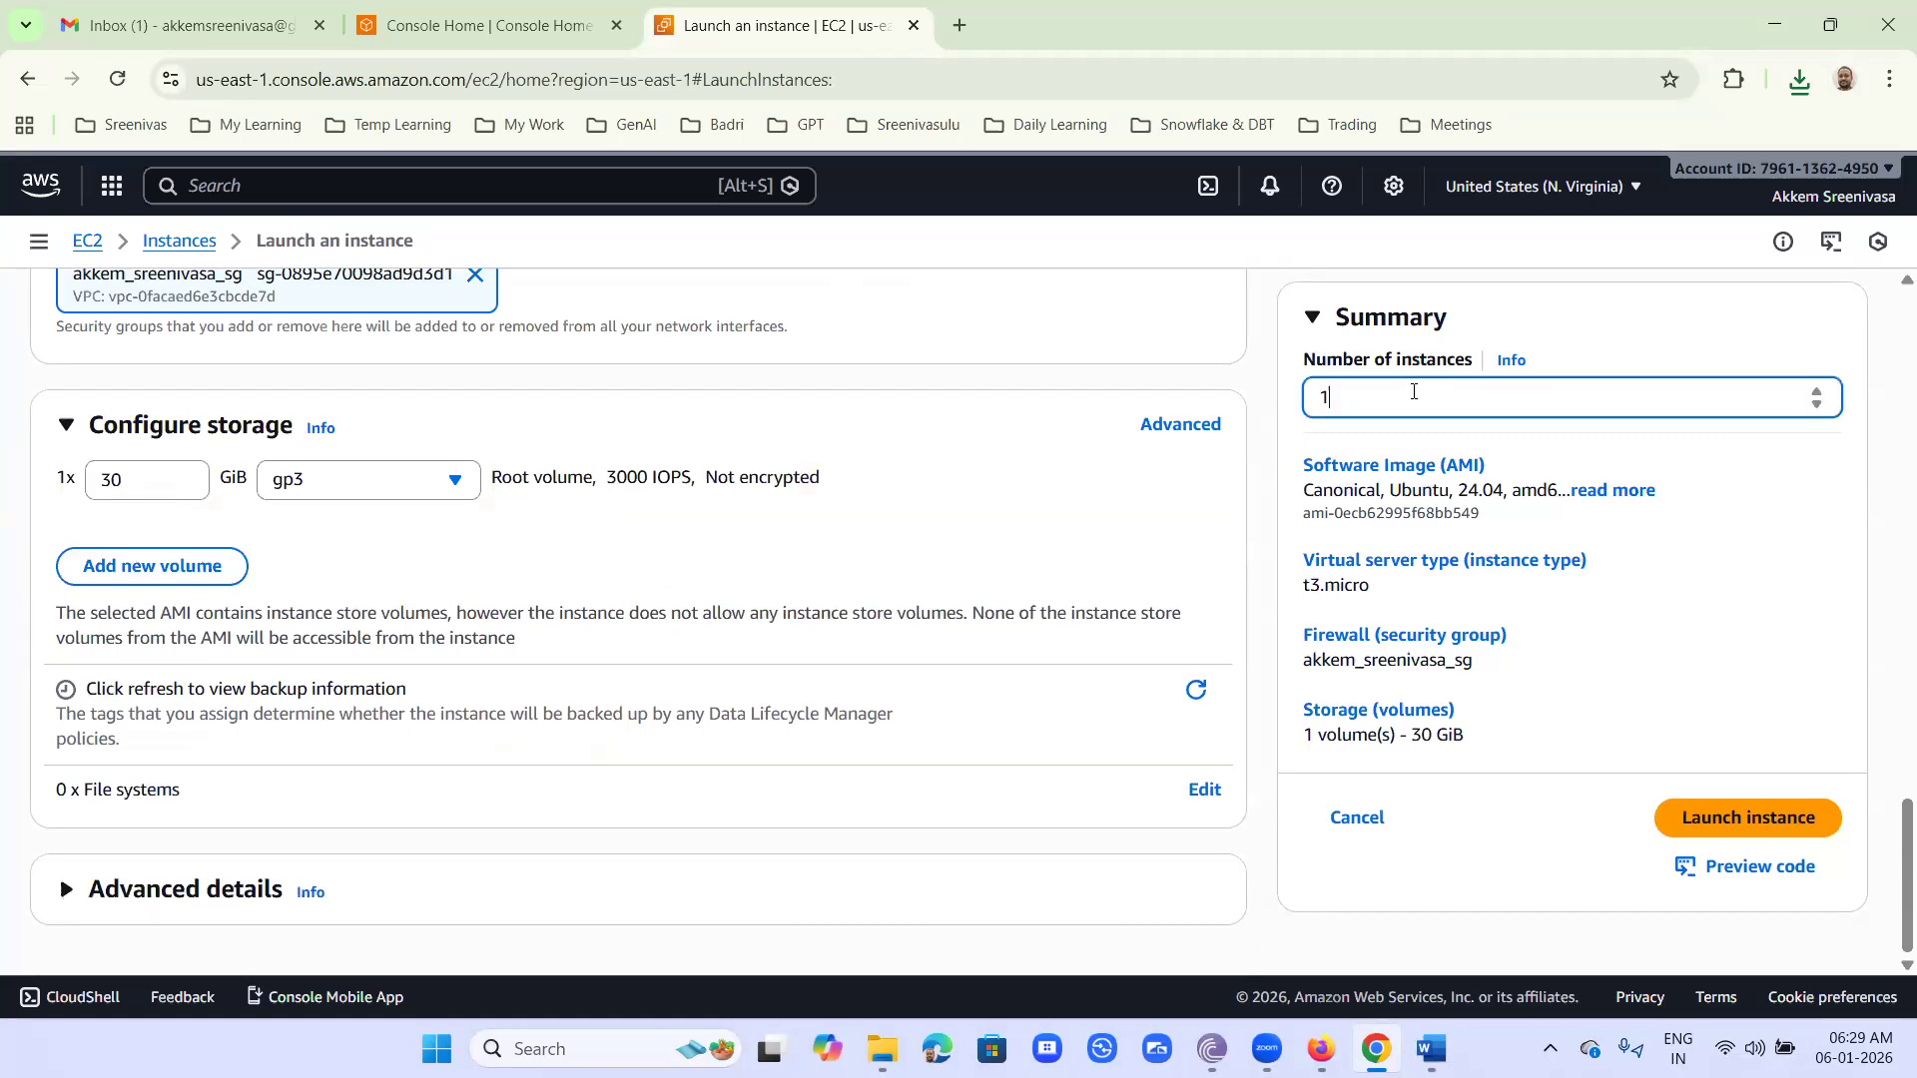
left_click(1760, 827)
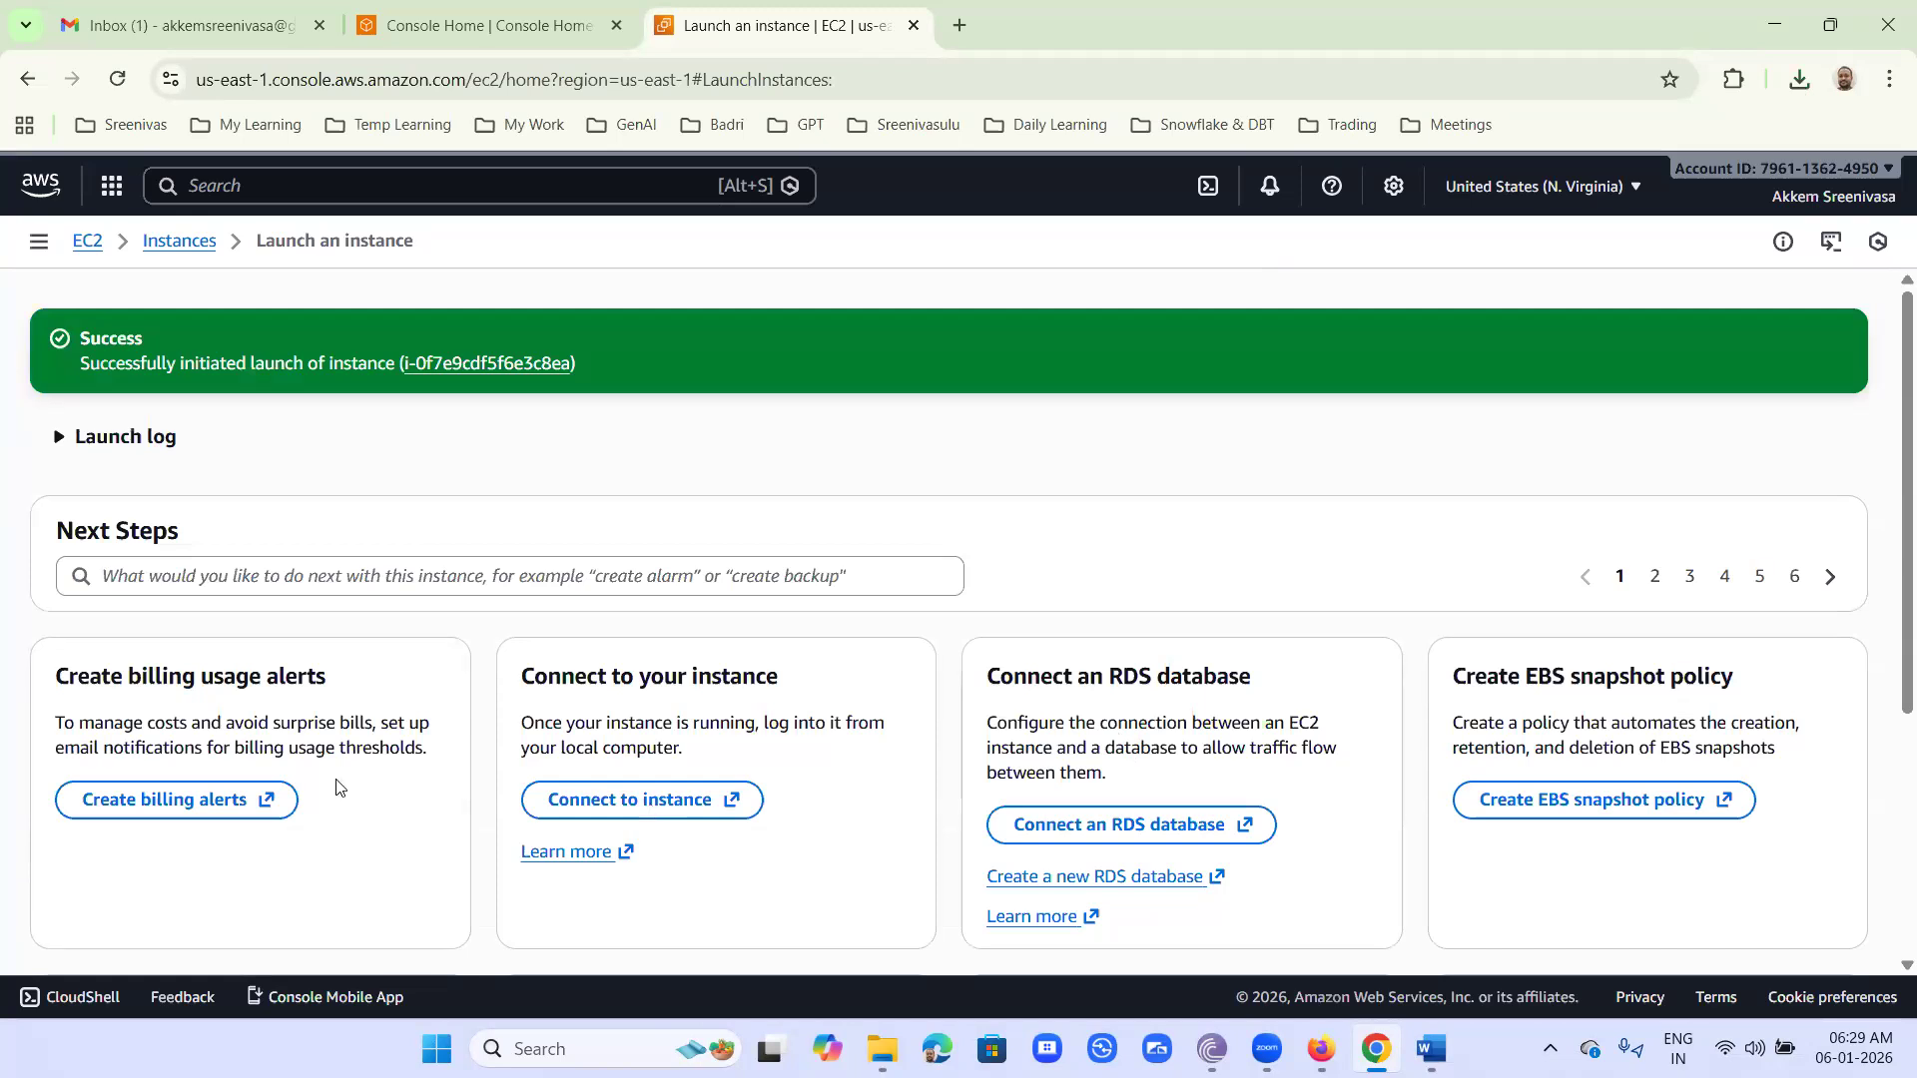
- View the details of the newly launched instance, and check its status check in the Instances list
left_click(489, 361)
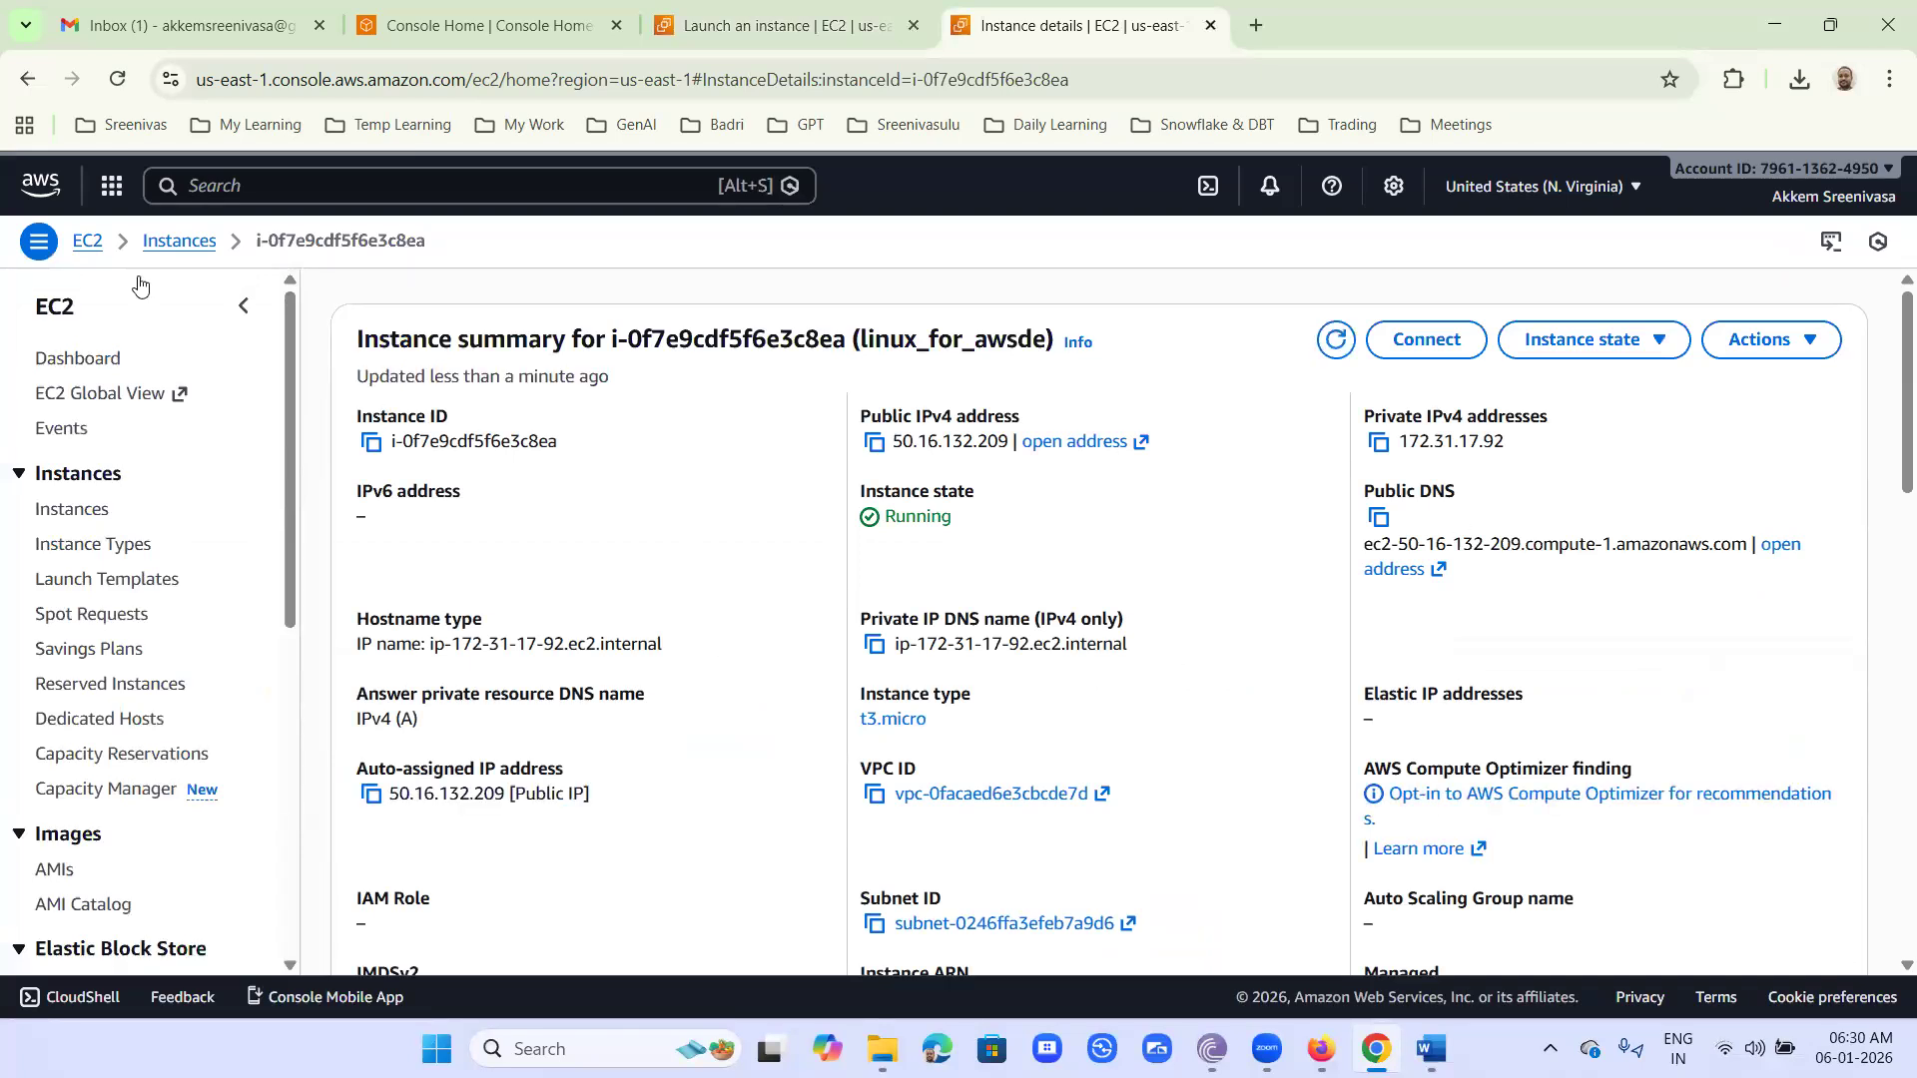
left_click(165, 244)
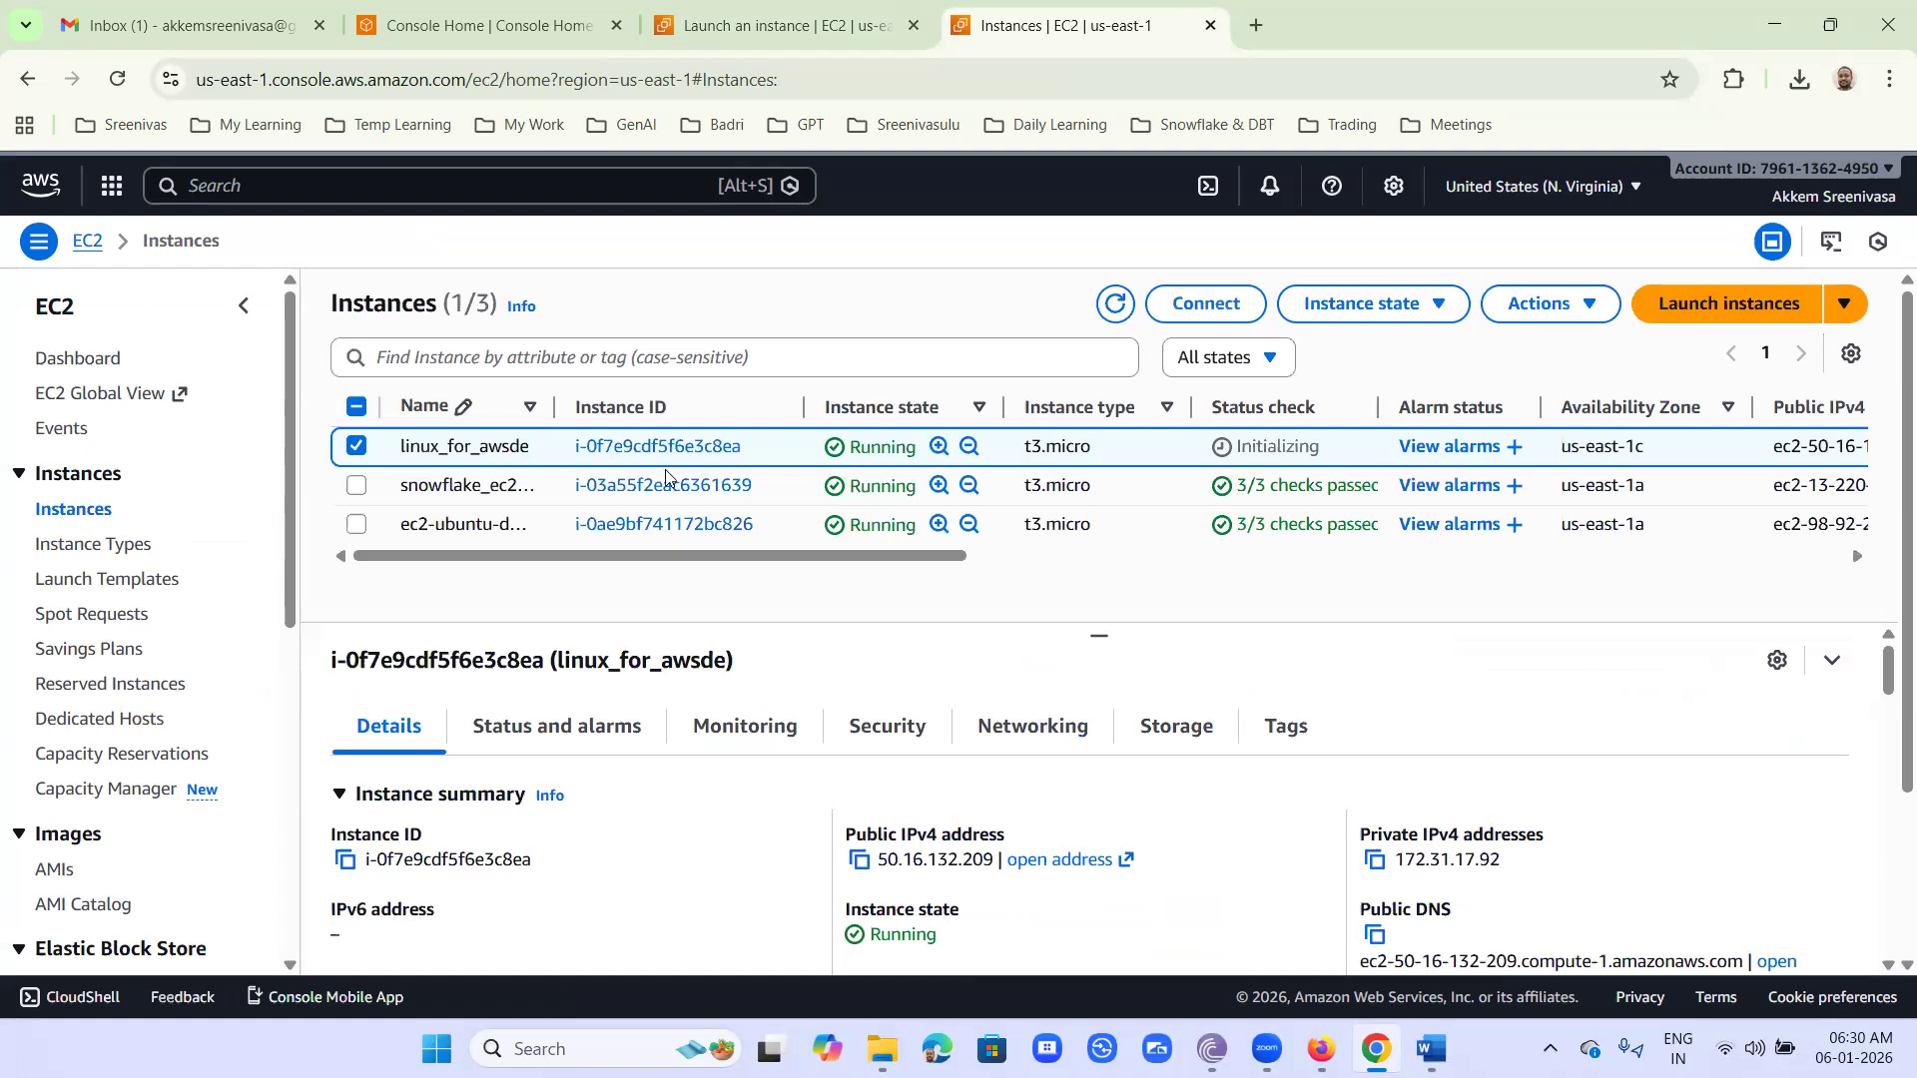
left_click_drag(307, 442, 357, 409)
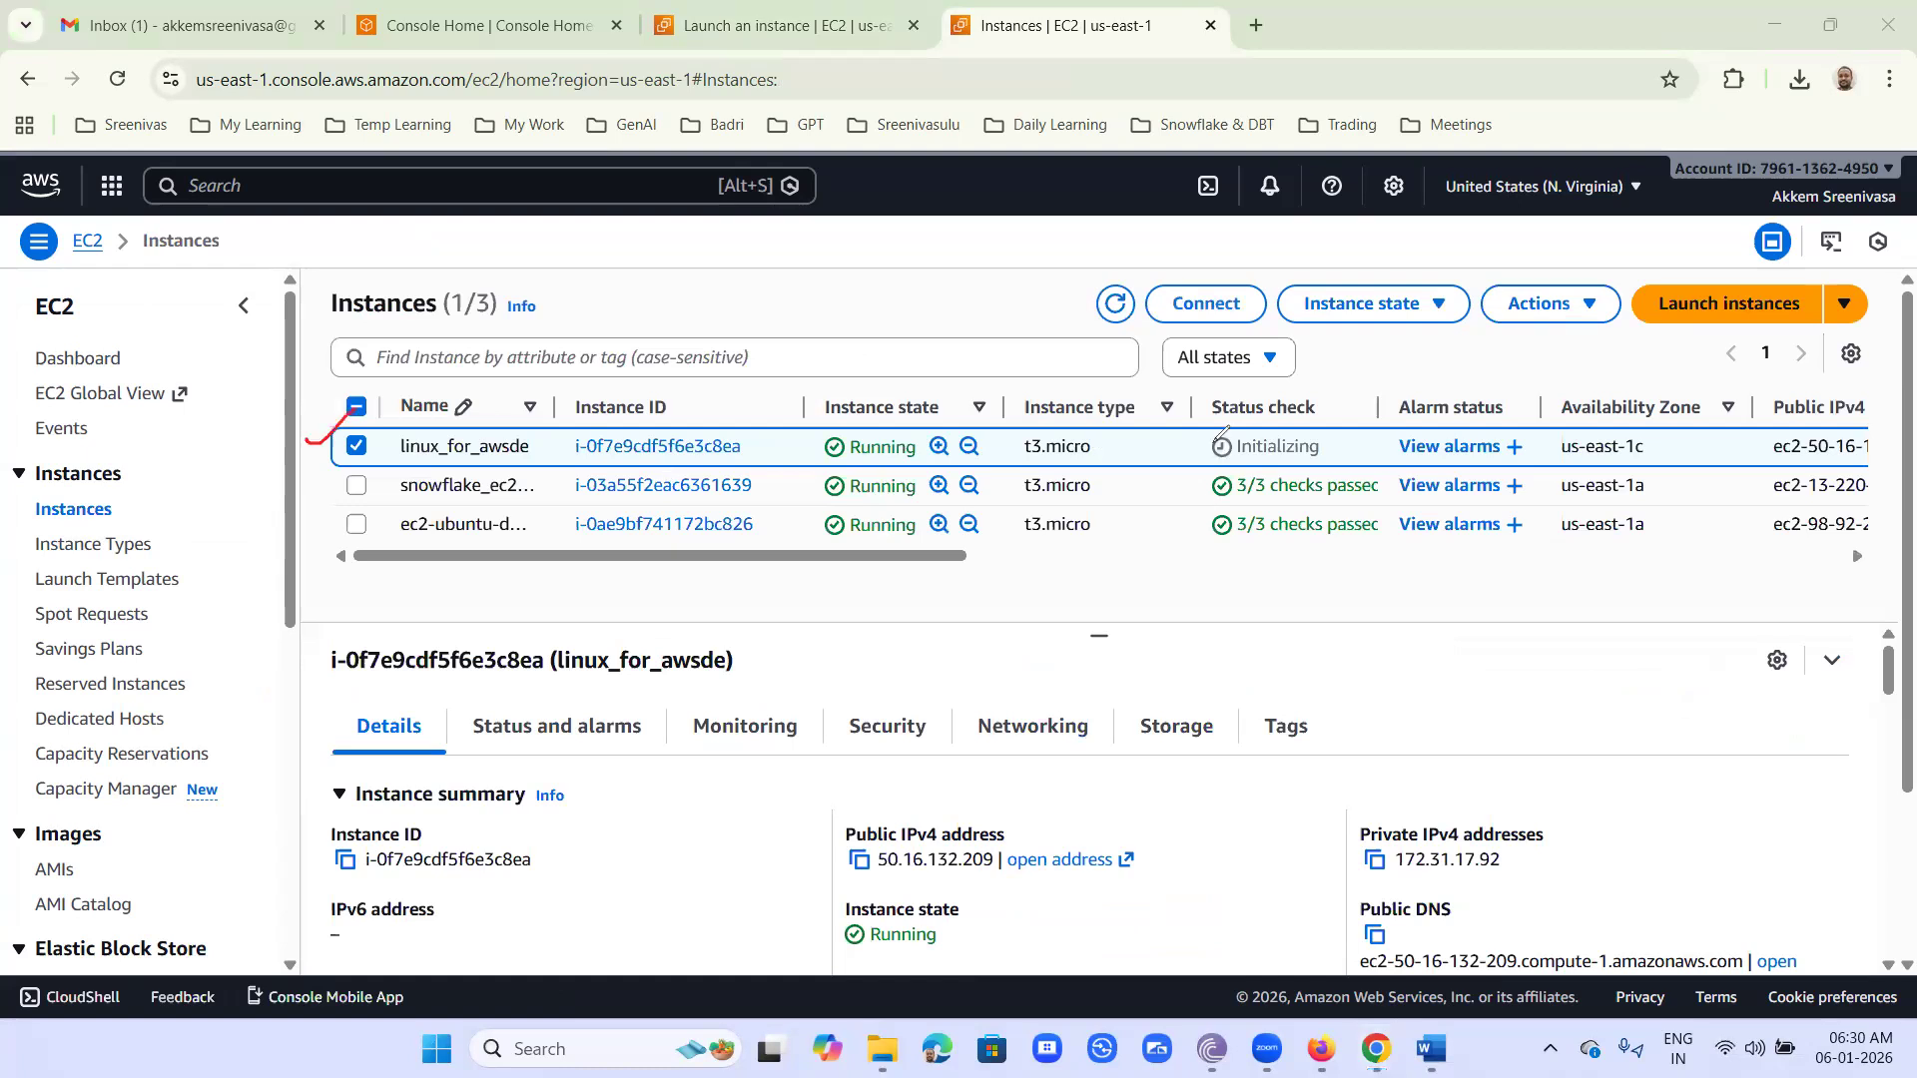
left_click_drag(1198, 468, 1328, 465)
left_click_drag(1226, 509, 1376, 510)
left_click(1260, 791)
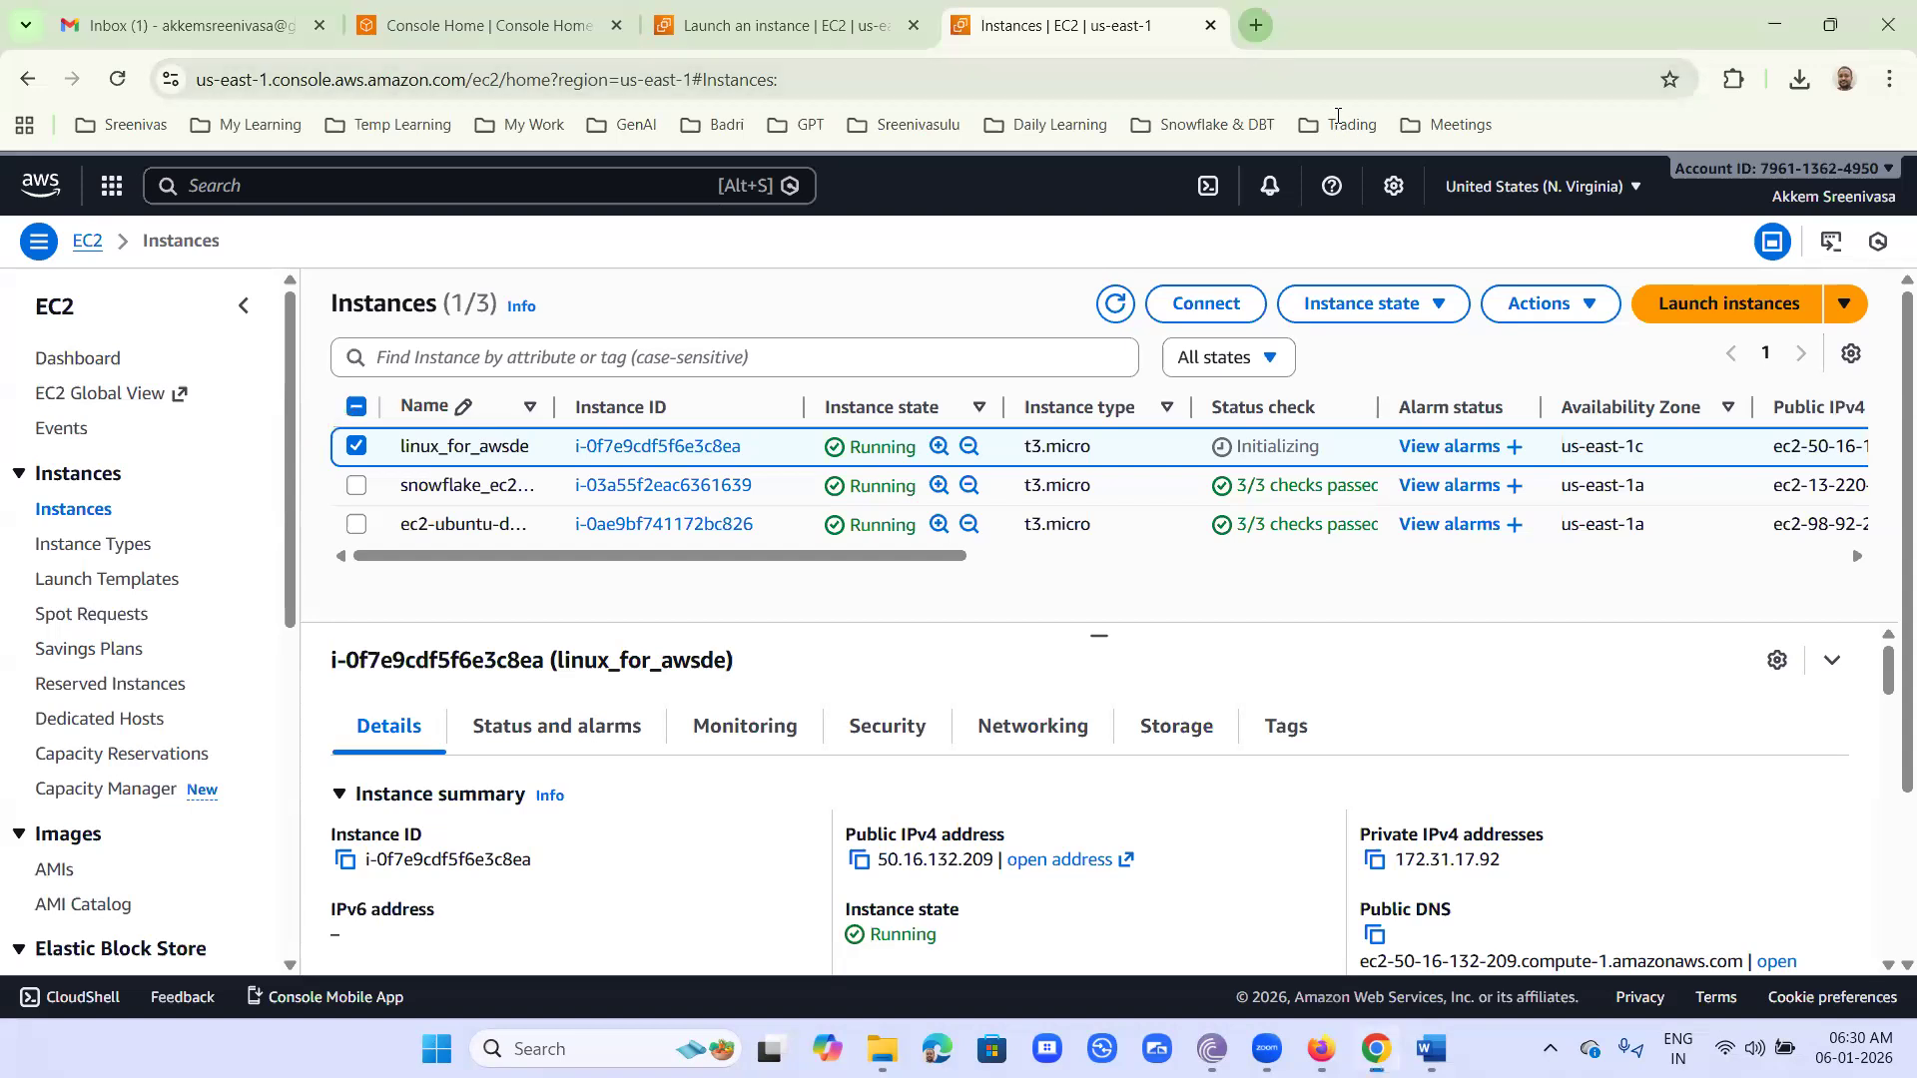
- Add a new browser tab, then switch to File Explorer and open the MobaXterm folder inside SSH Clients in the owner's main folder
left_click(1256, 25)
left_click(1787, 22)
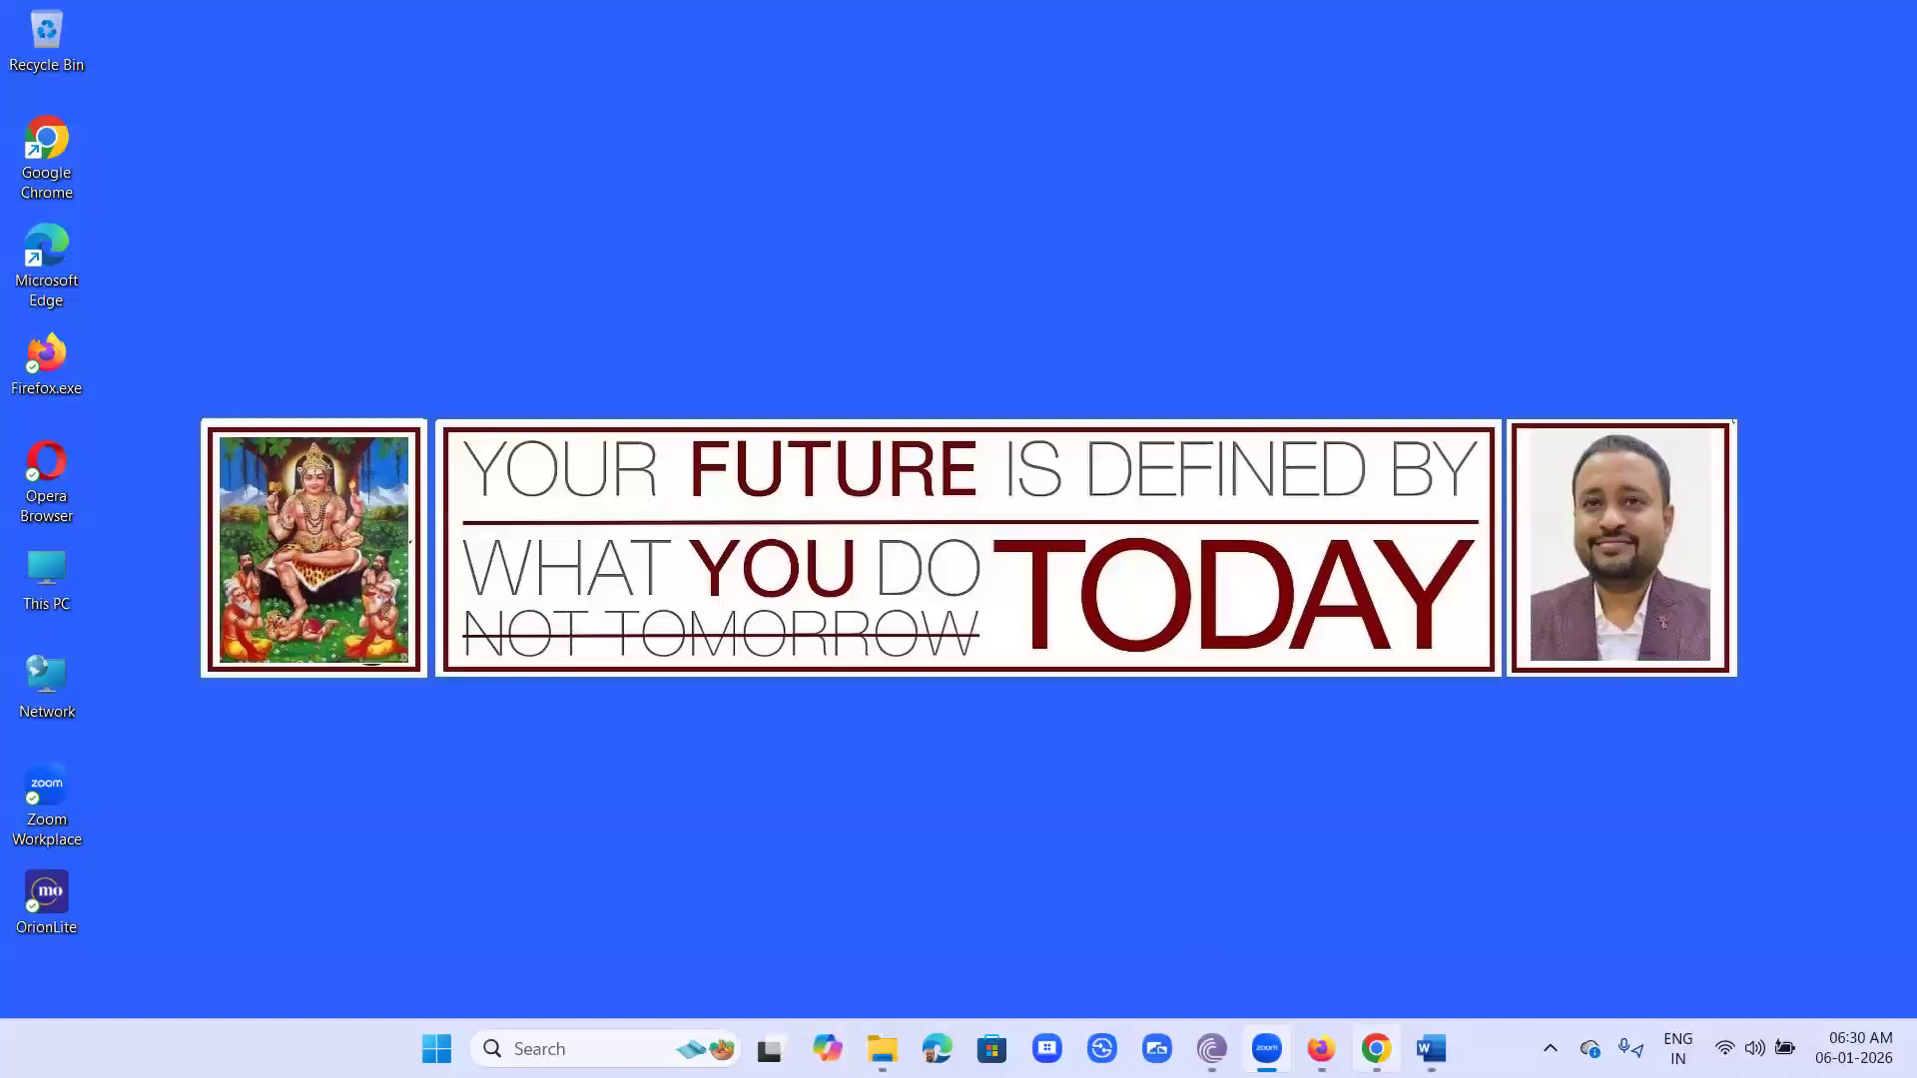
left_click(883, 1048)
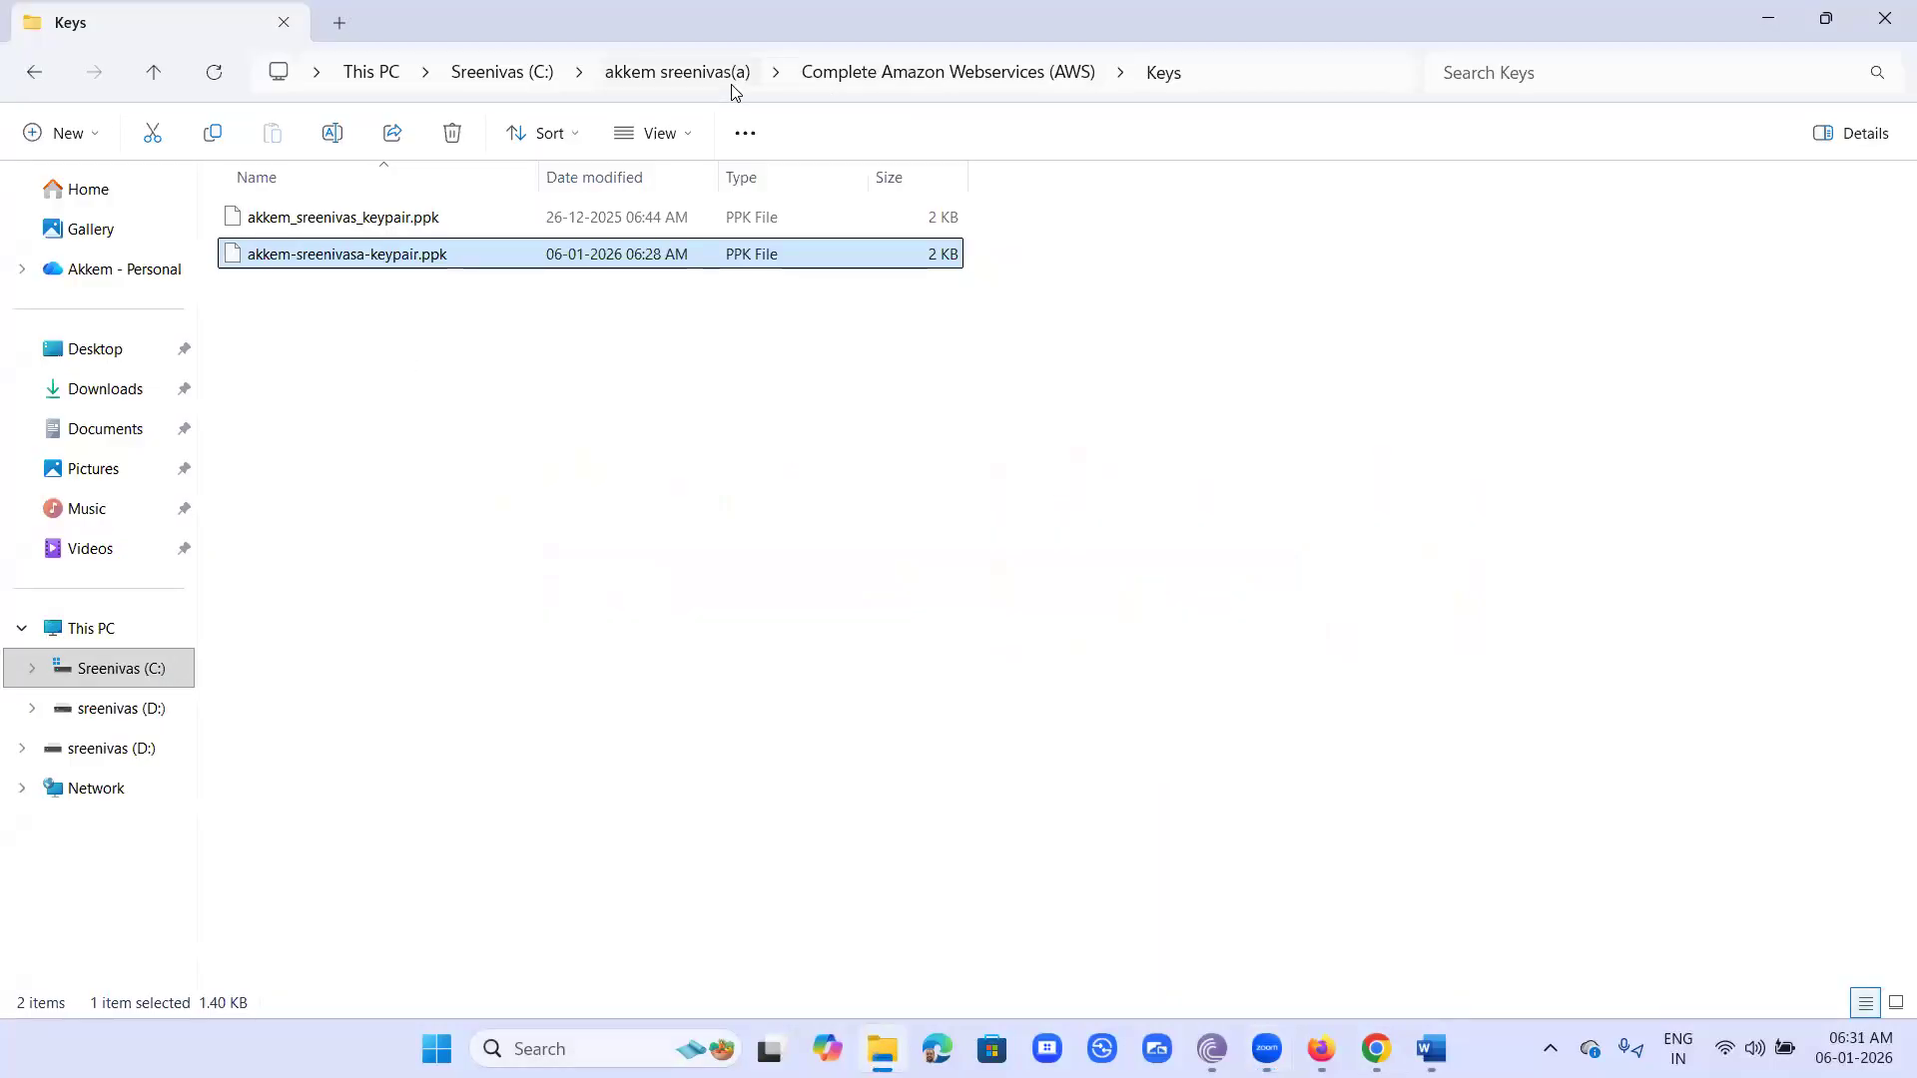
left_click(914, 74)
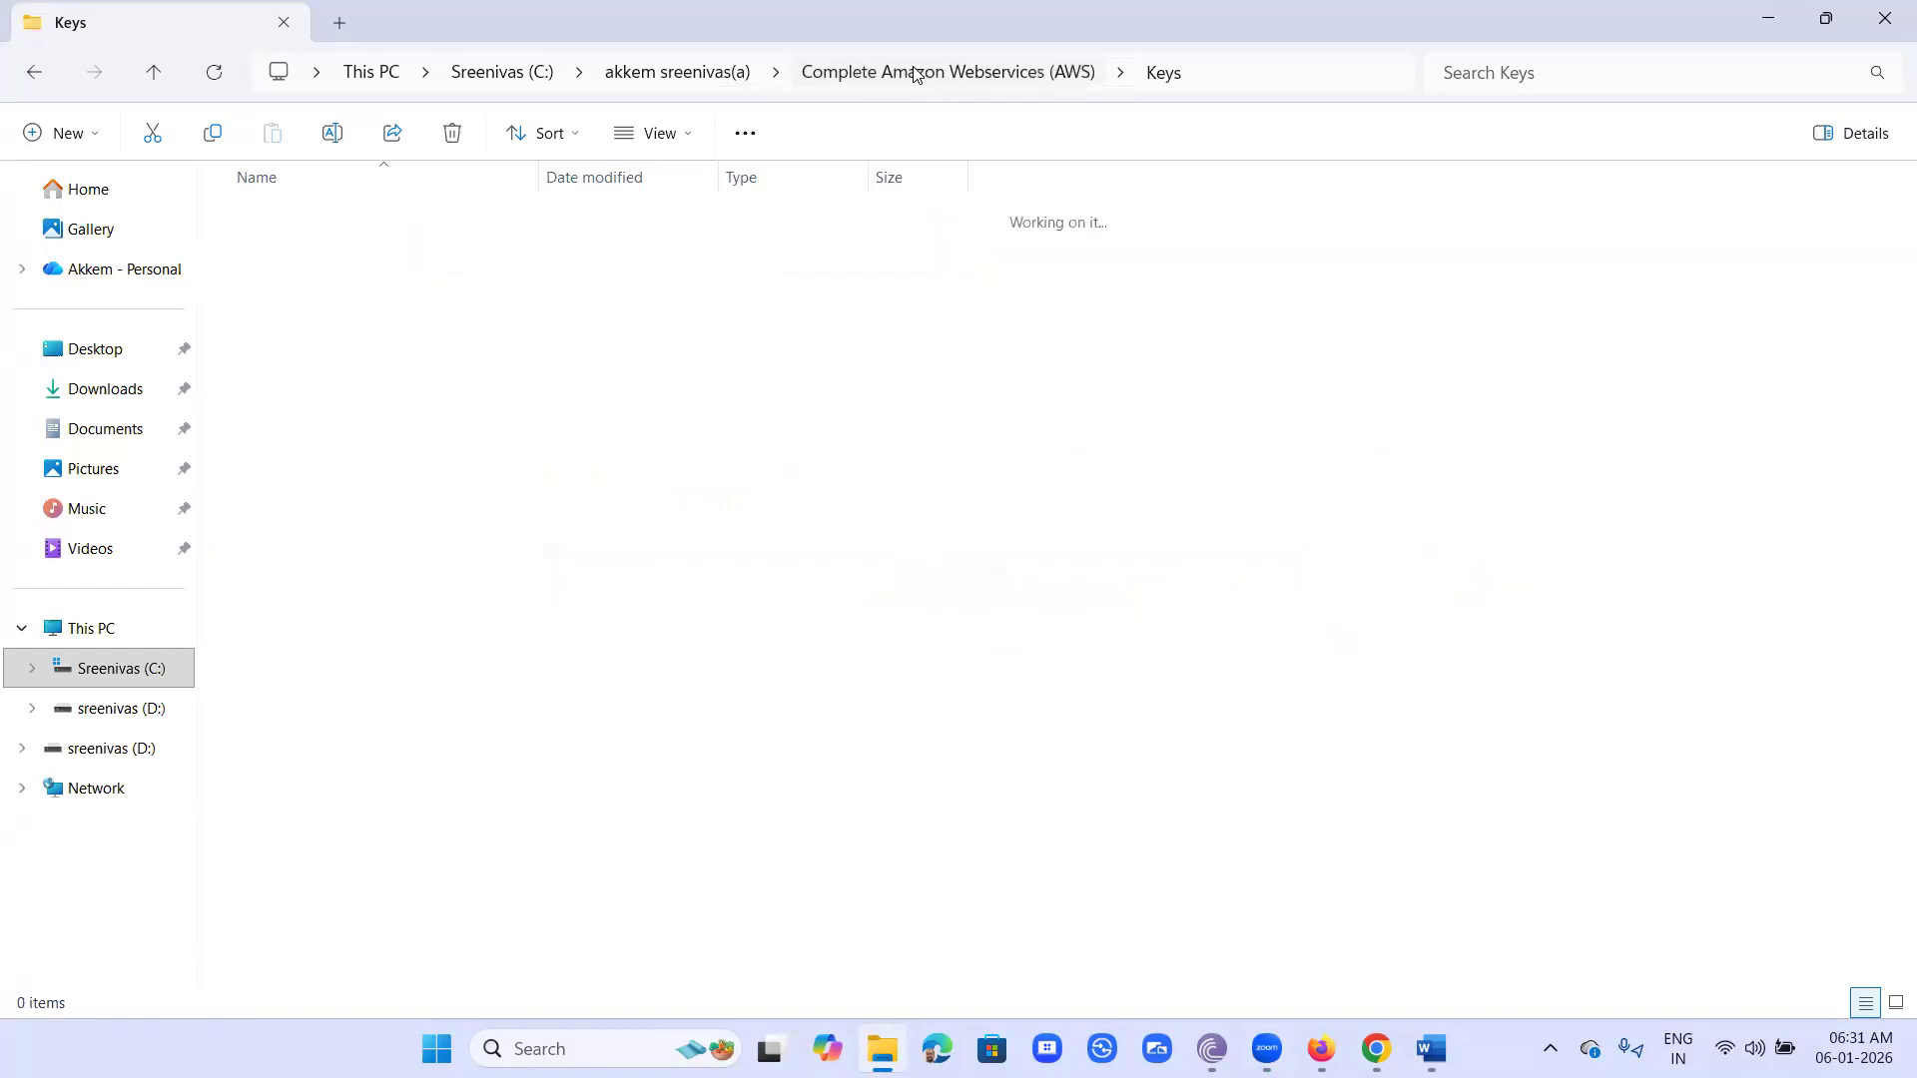
left_click(711, 74)
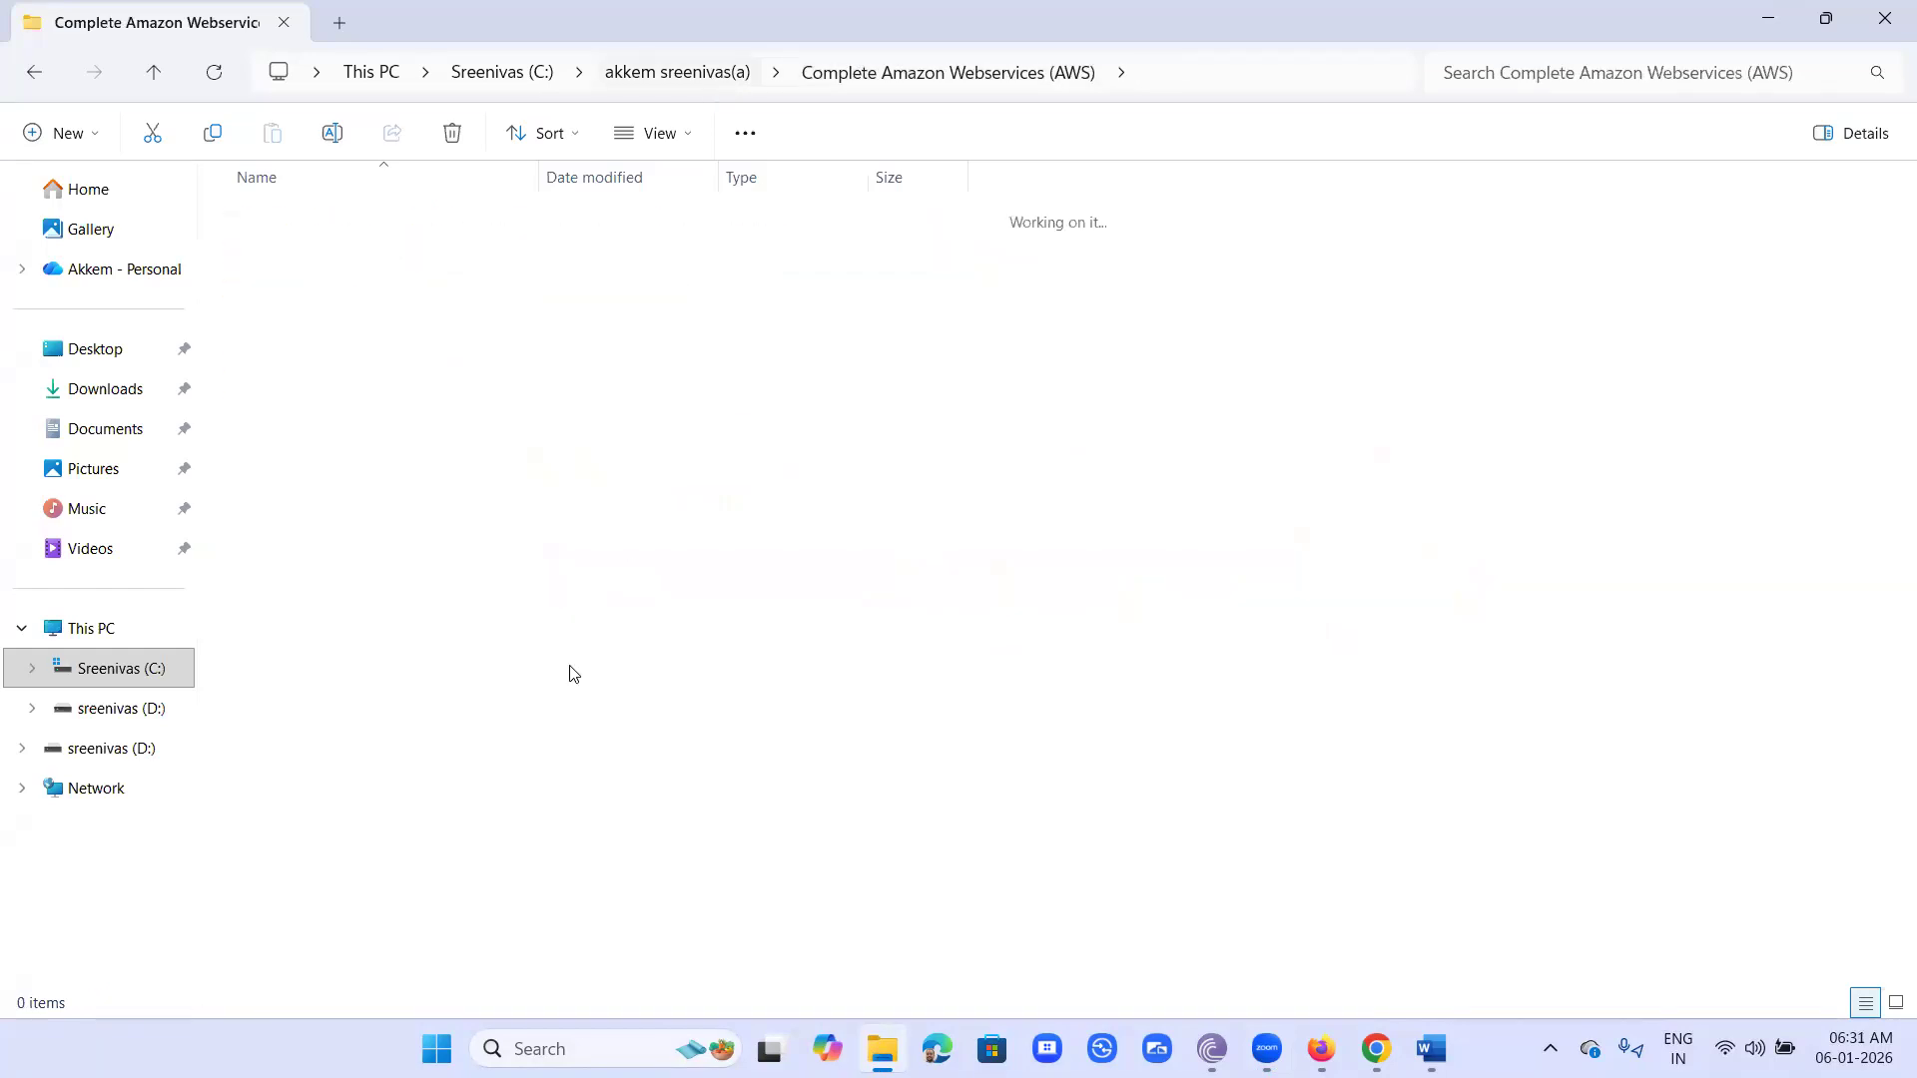
left_click(1552, 593)
scroll(1552, 593, "down", 2)
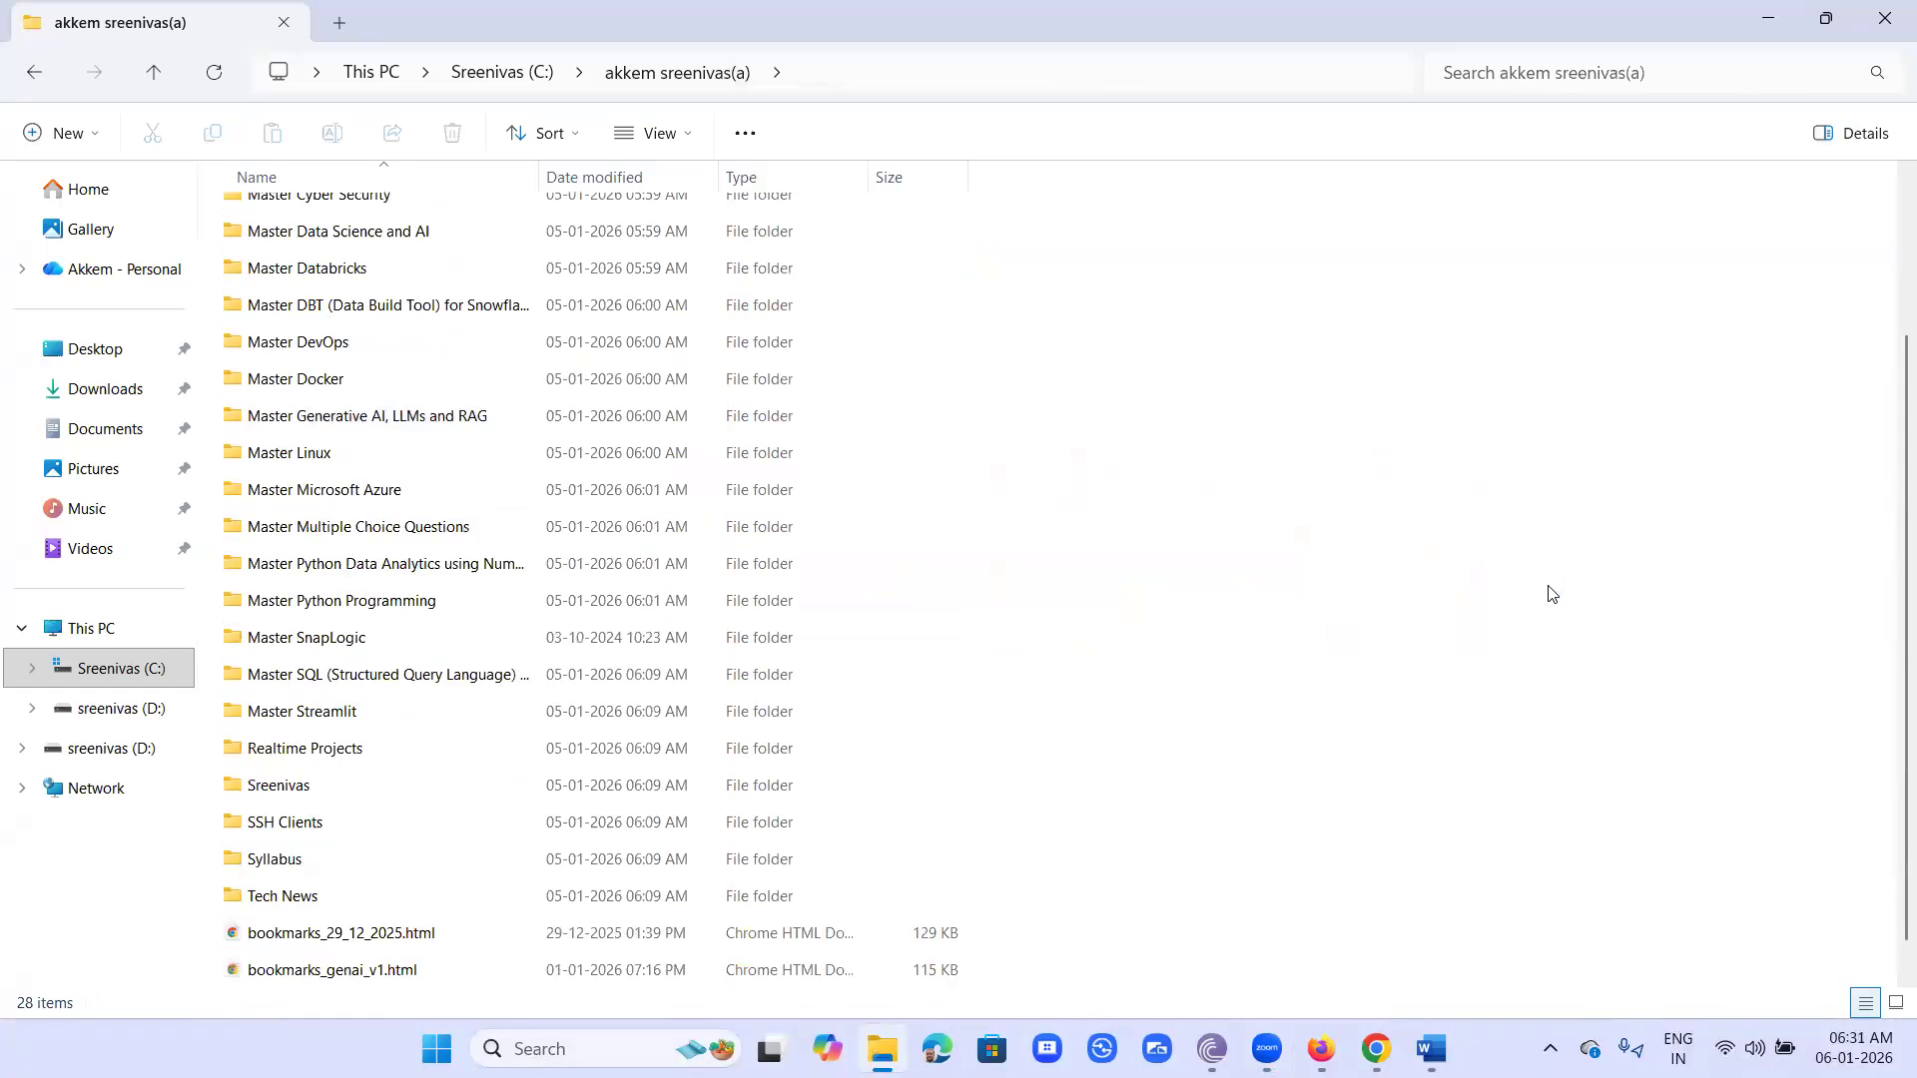
double_click(290, 824)
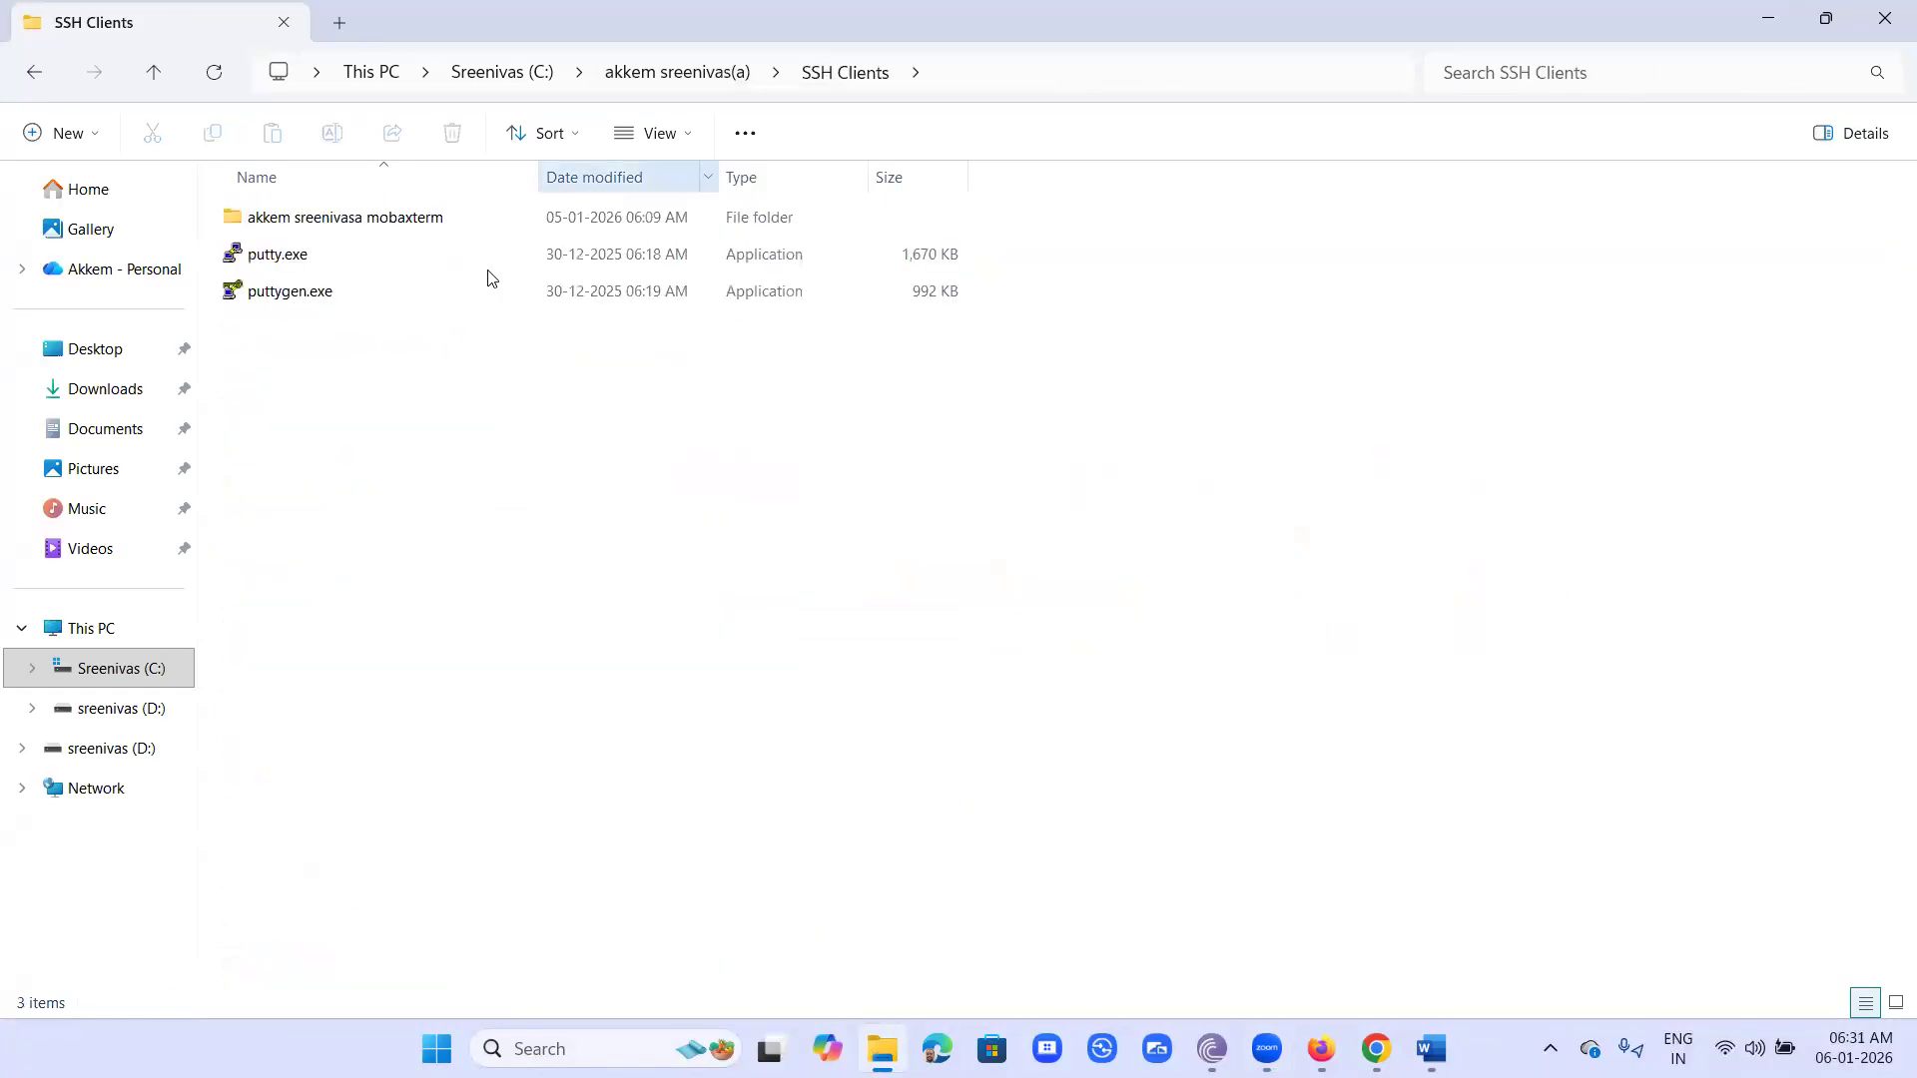
double_click(378, 223)
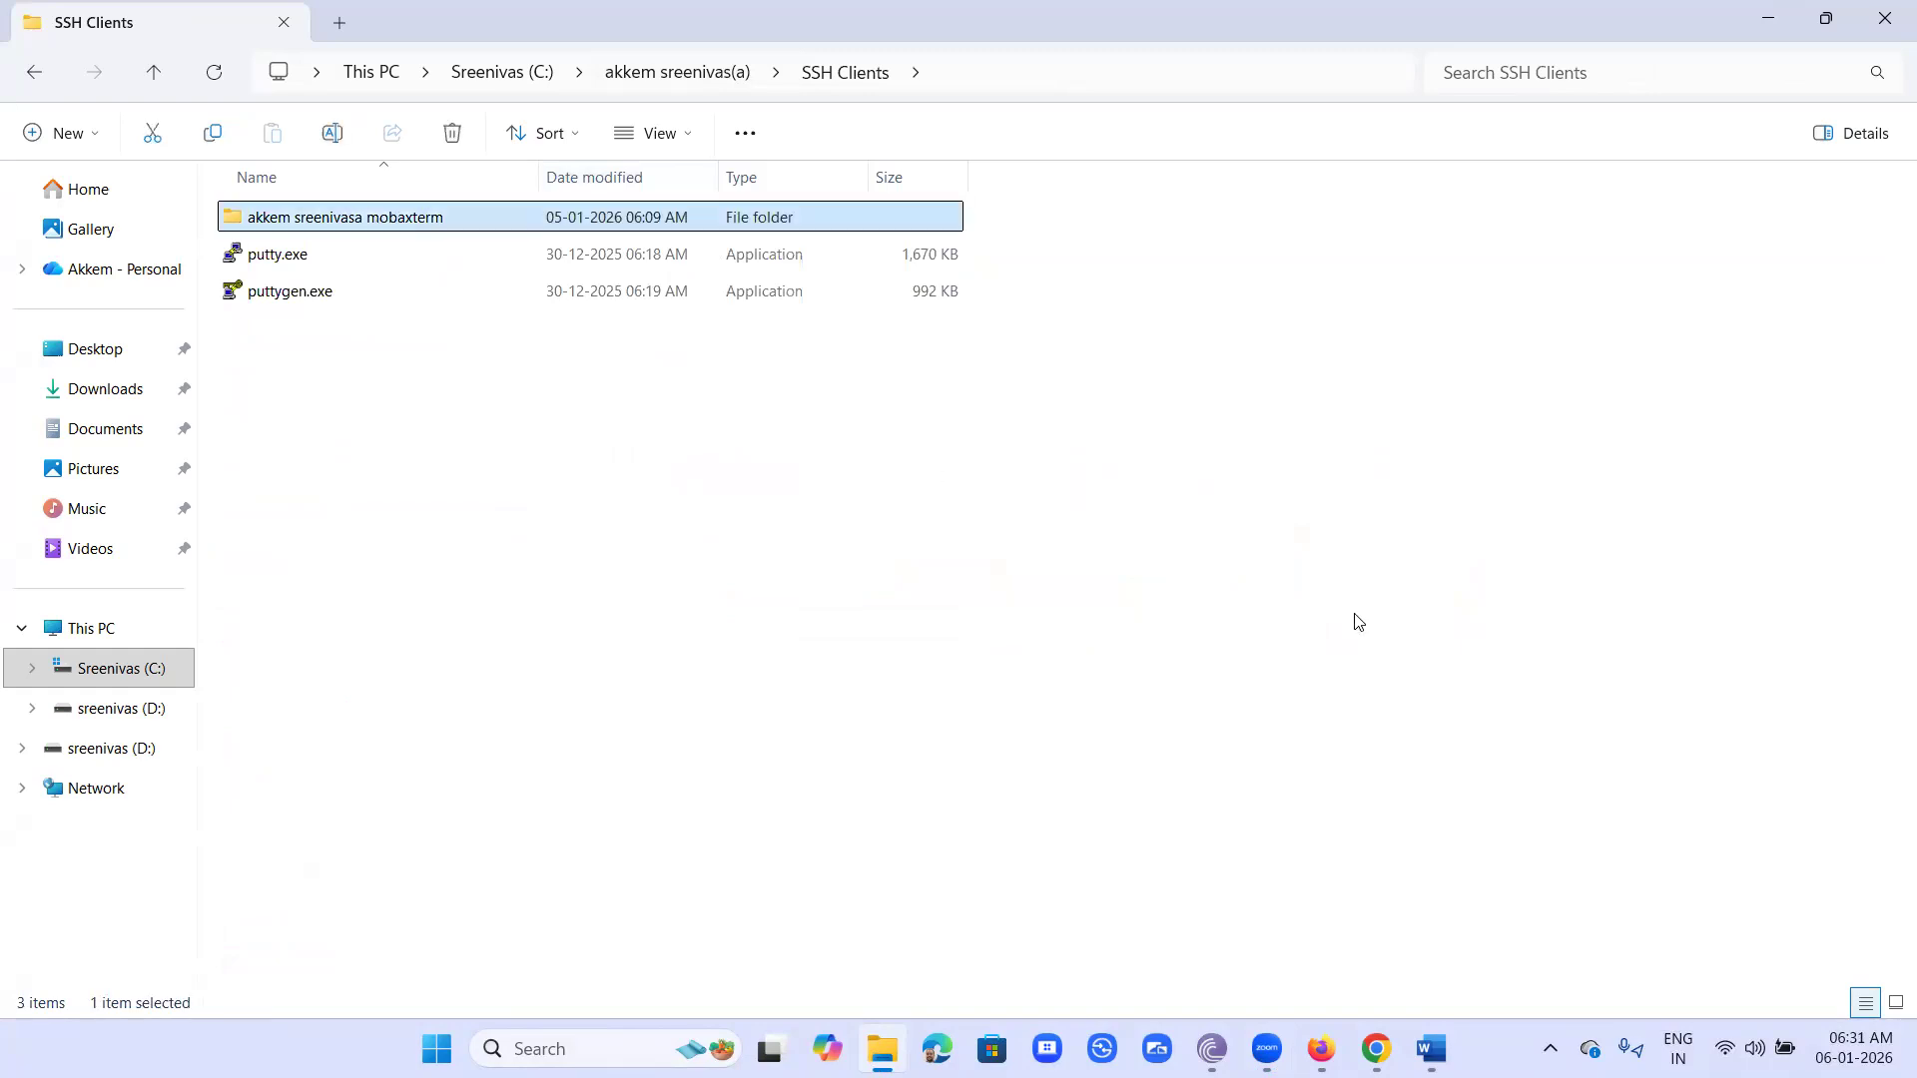
left_click(1772, 20)
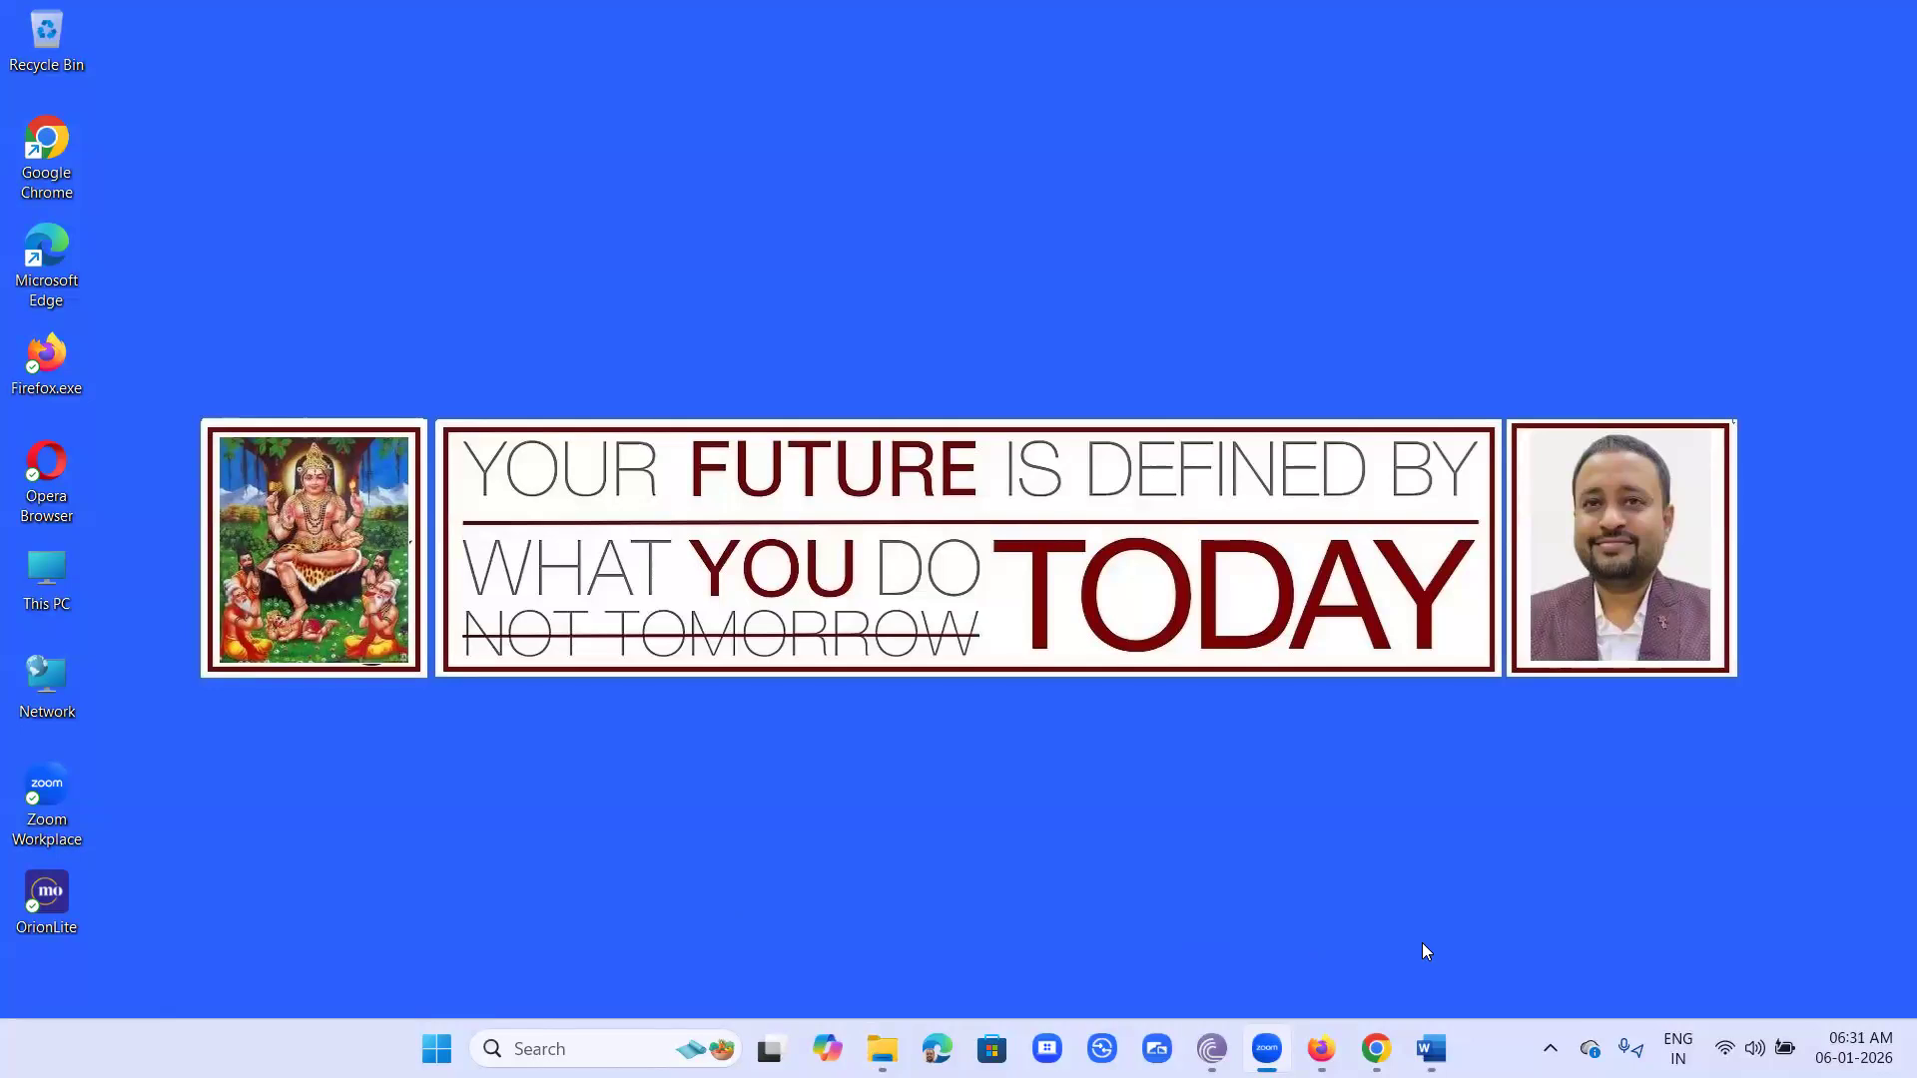
- Switch to Chrome, go to google.com and search for "mobaxterm download"
left_click(1376, 1048)
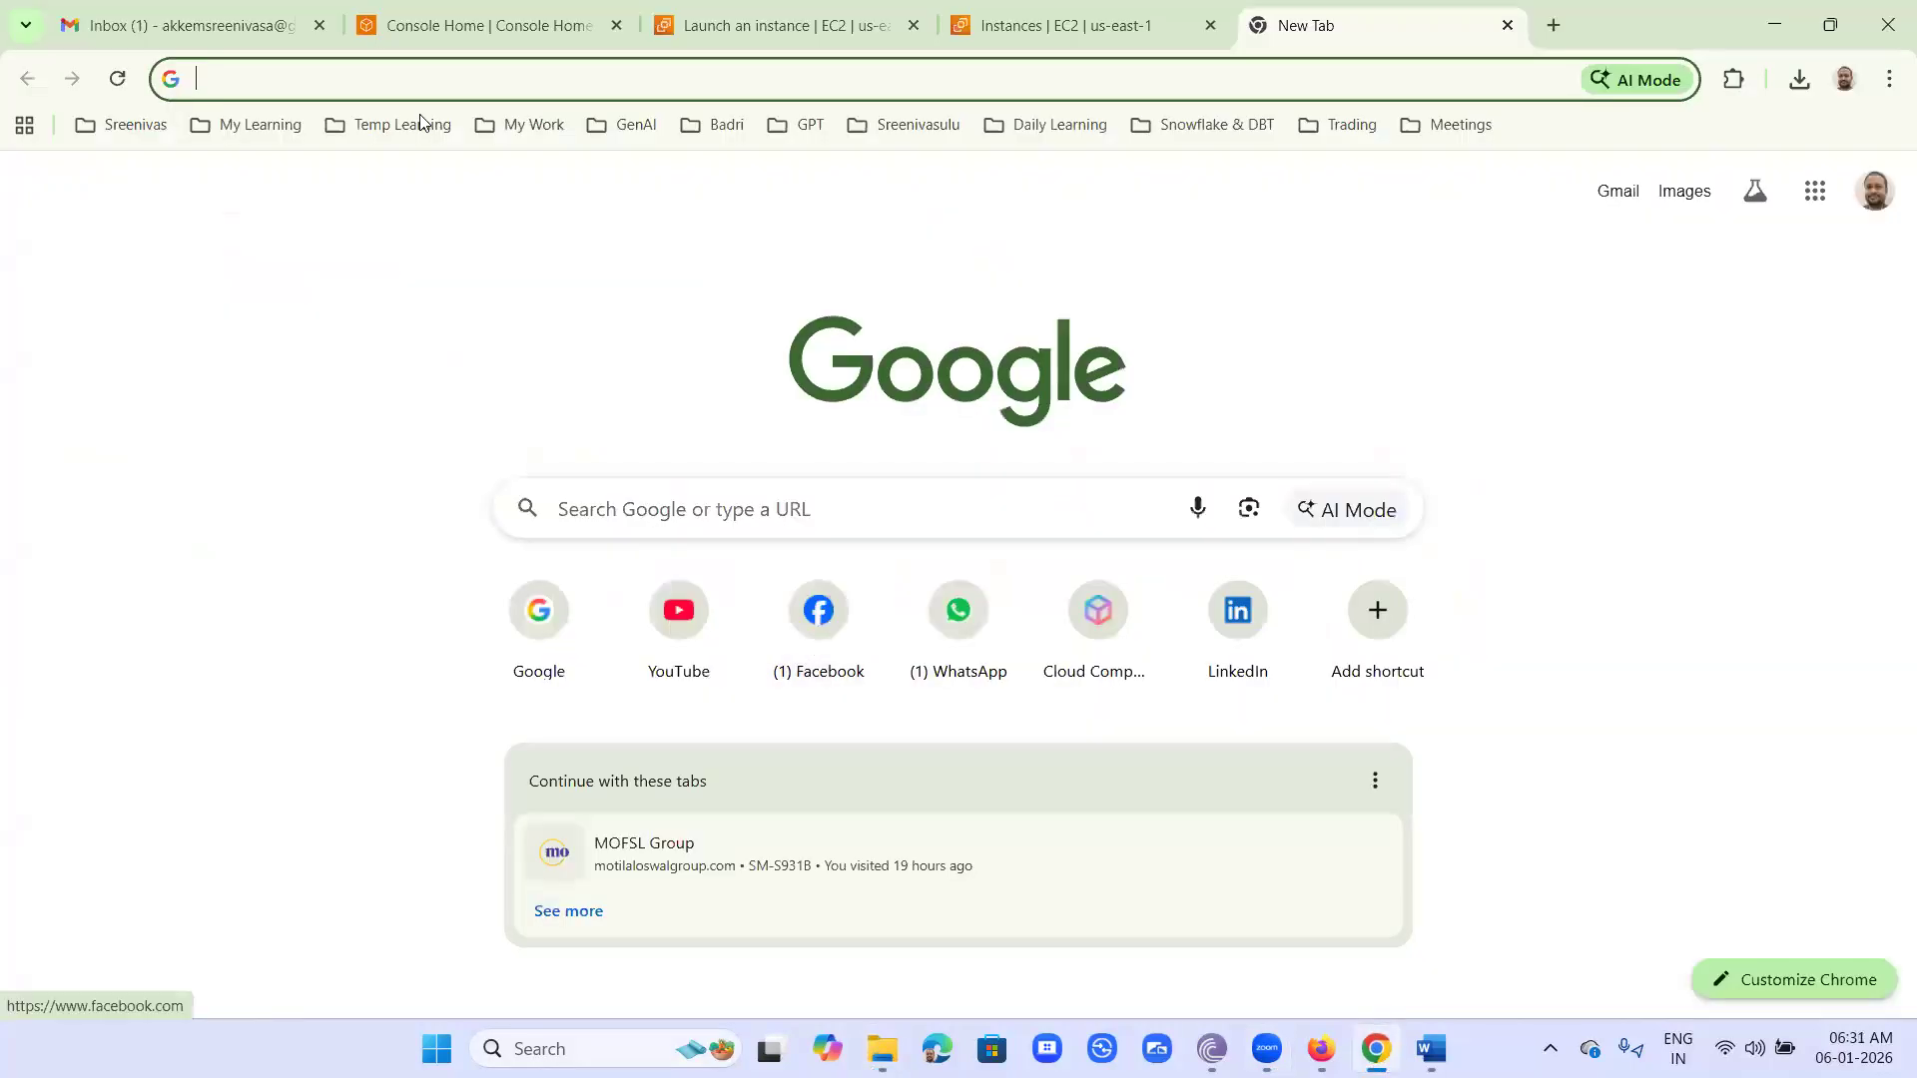
type("go")
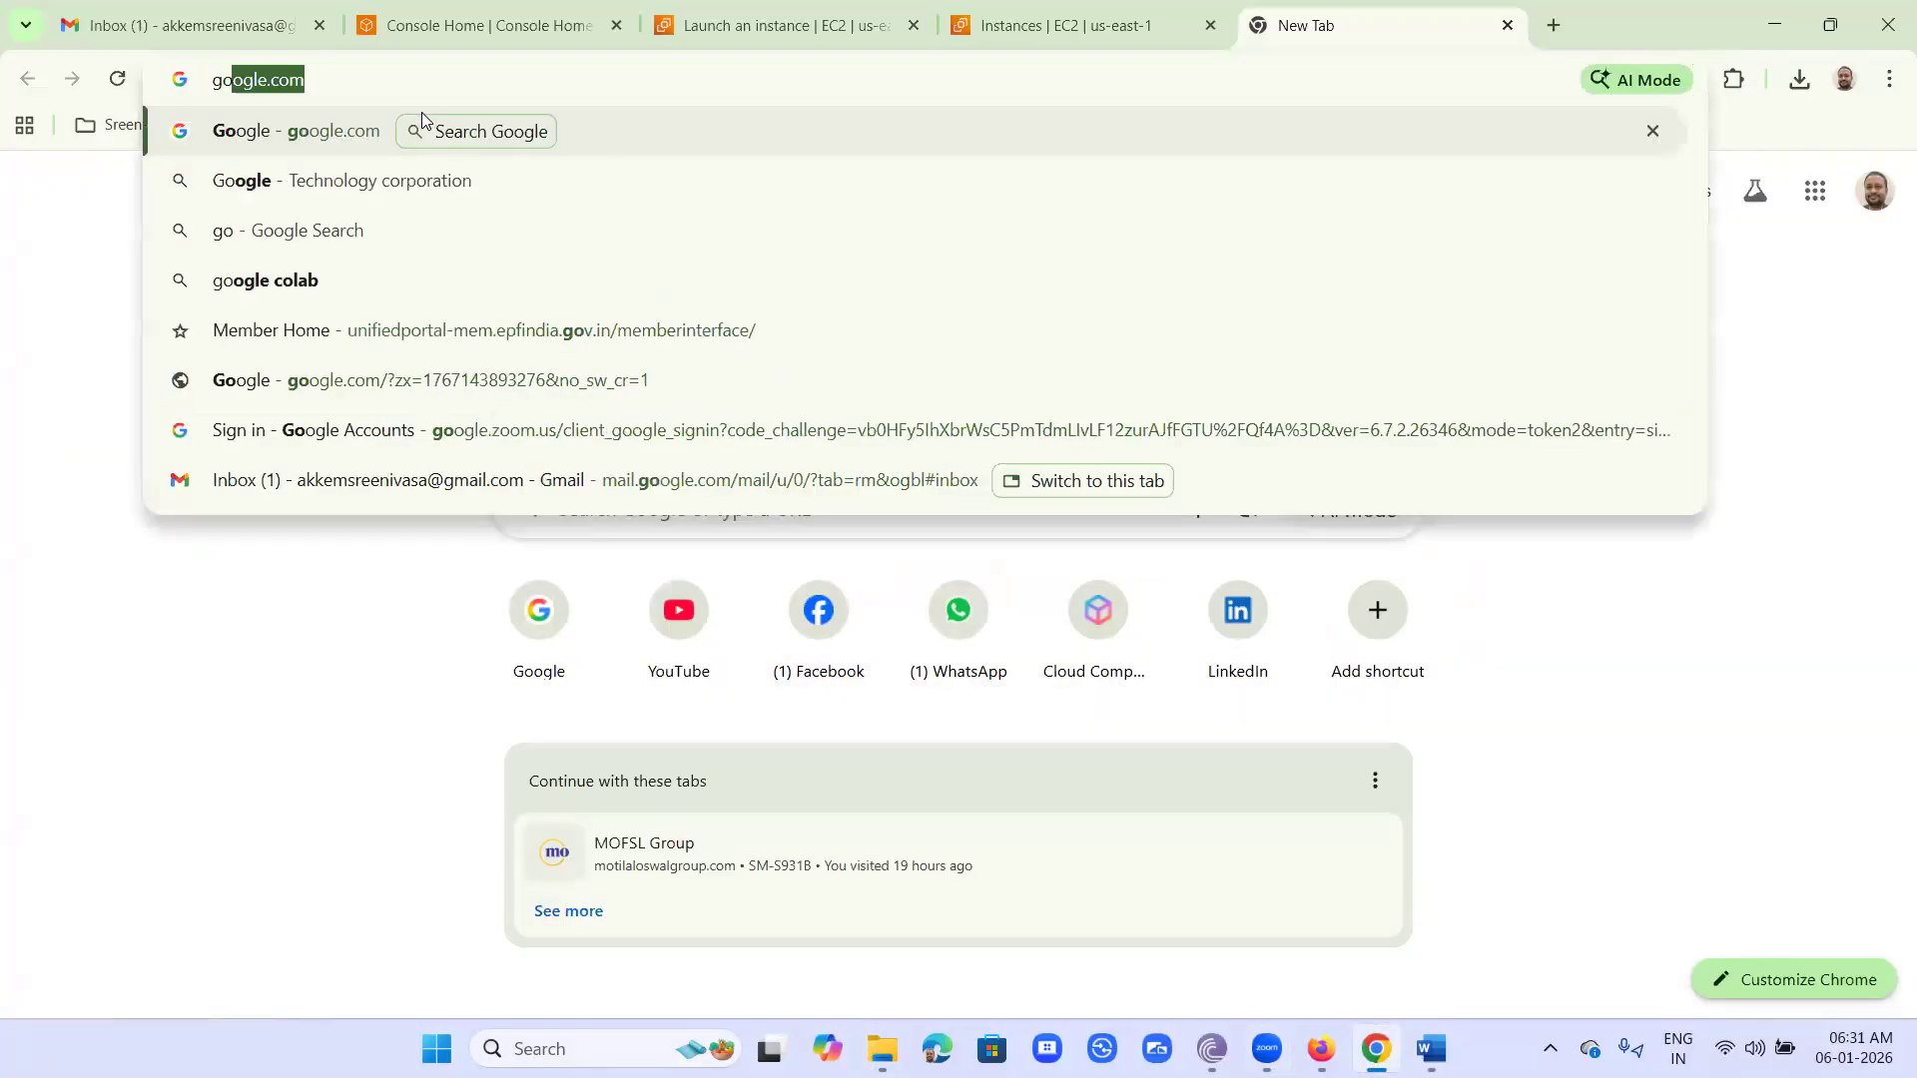
key("Return")
type("m")
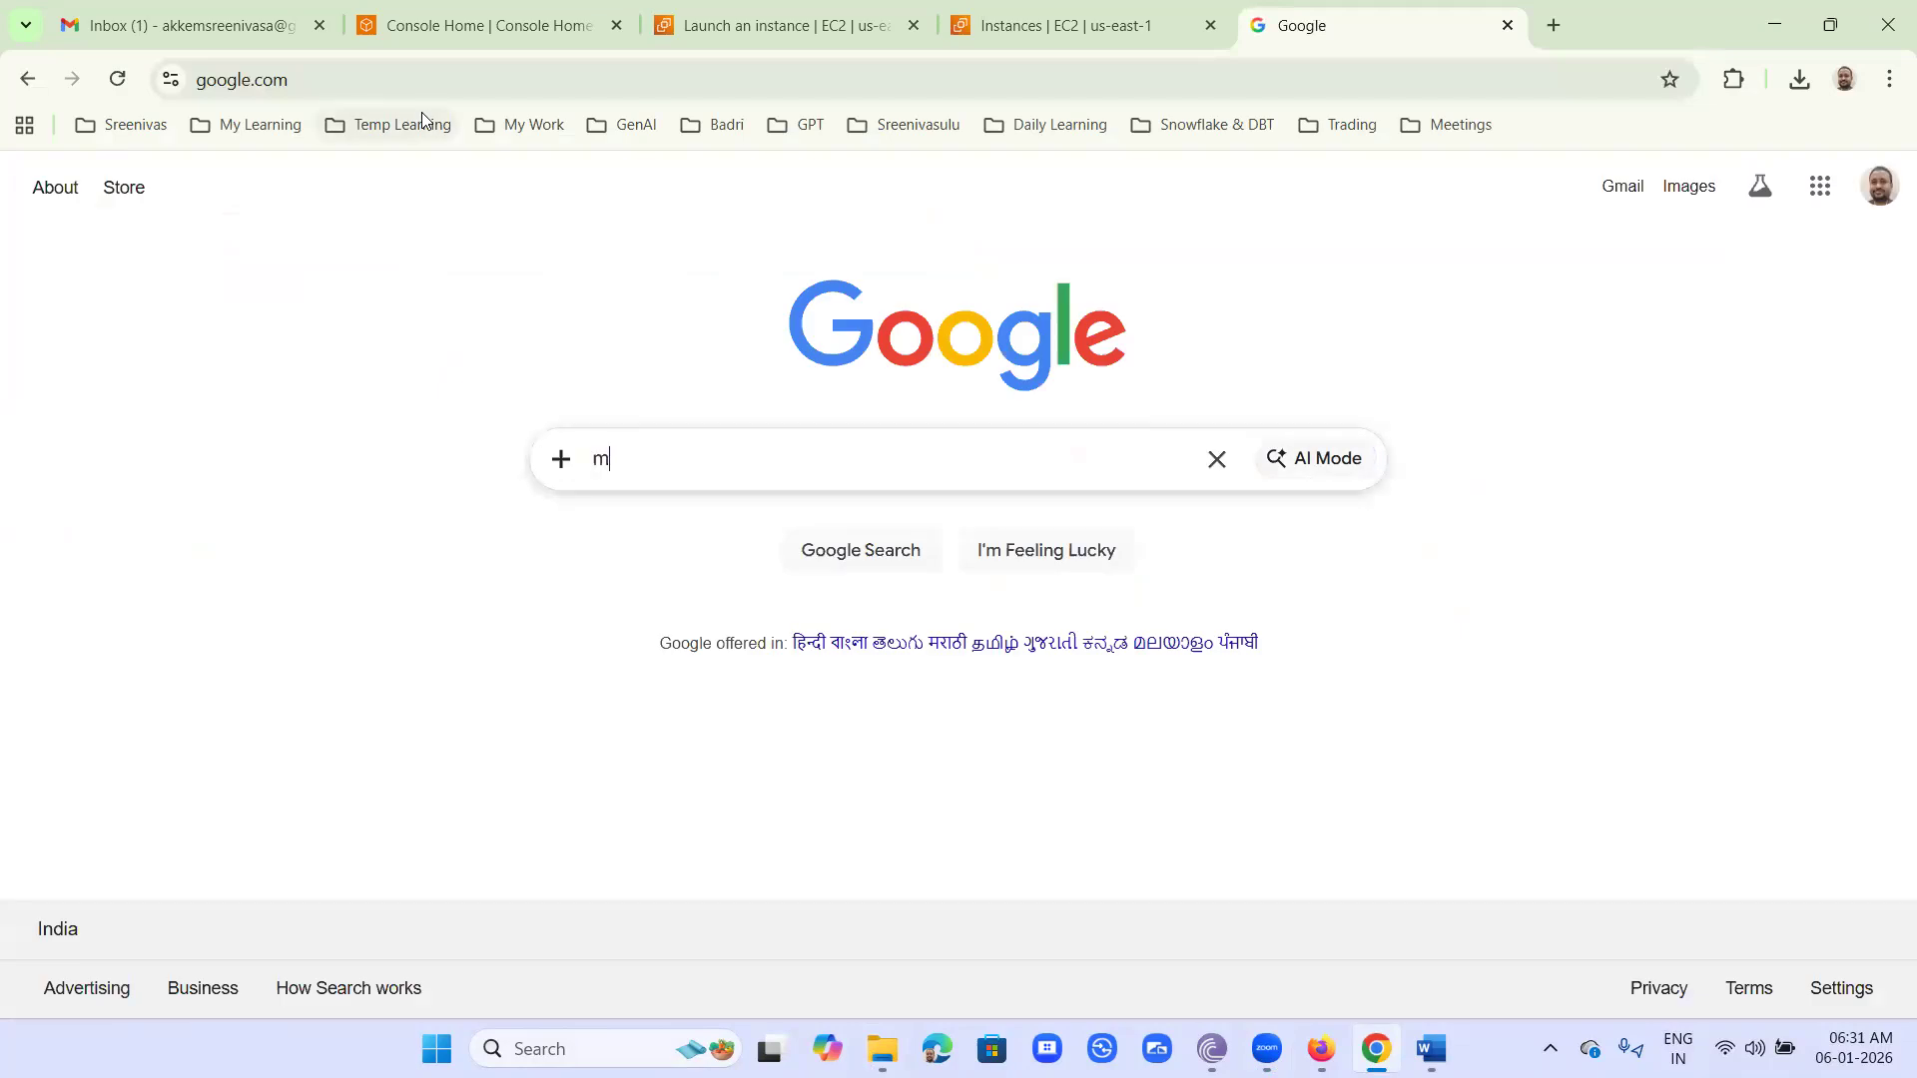
type("obaxterm download")
key("Return")
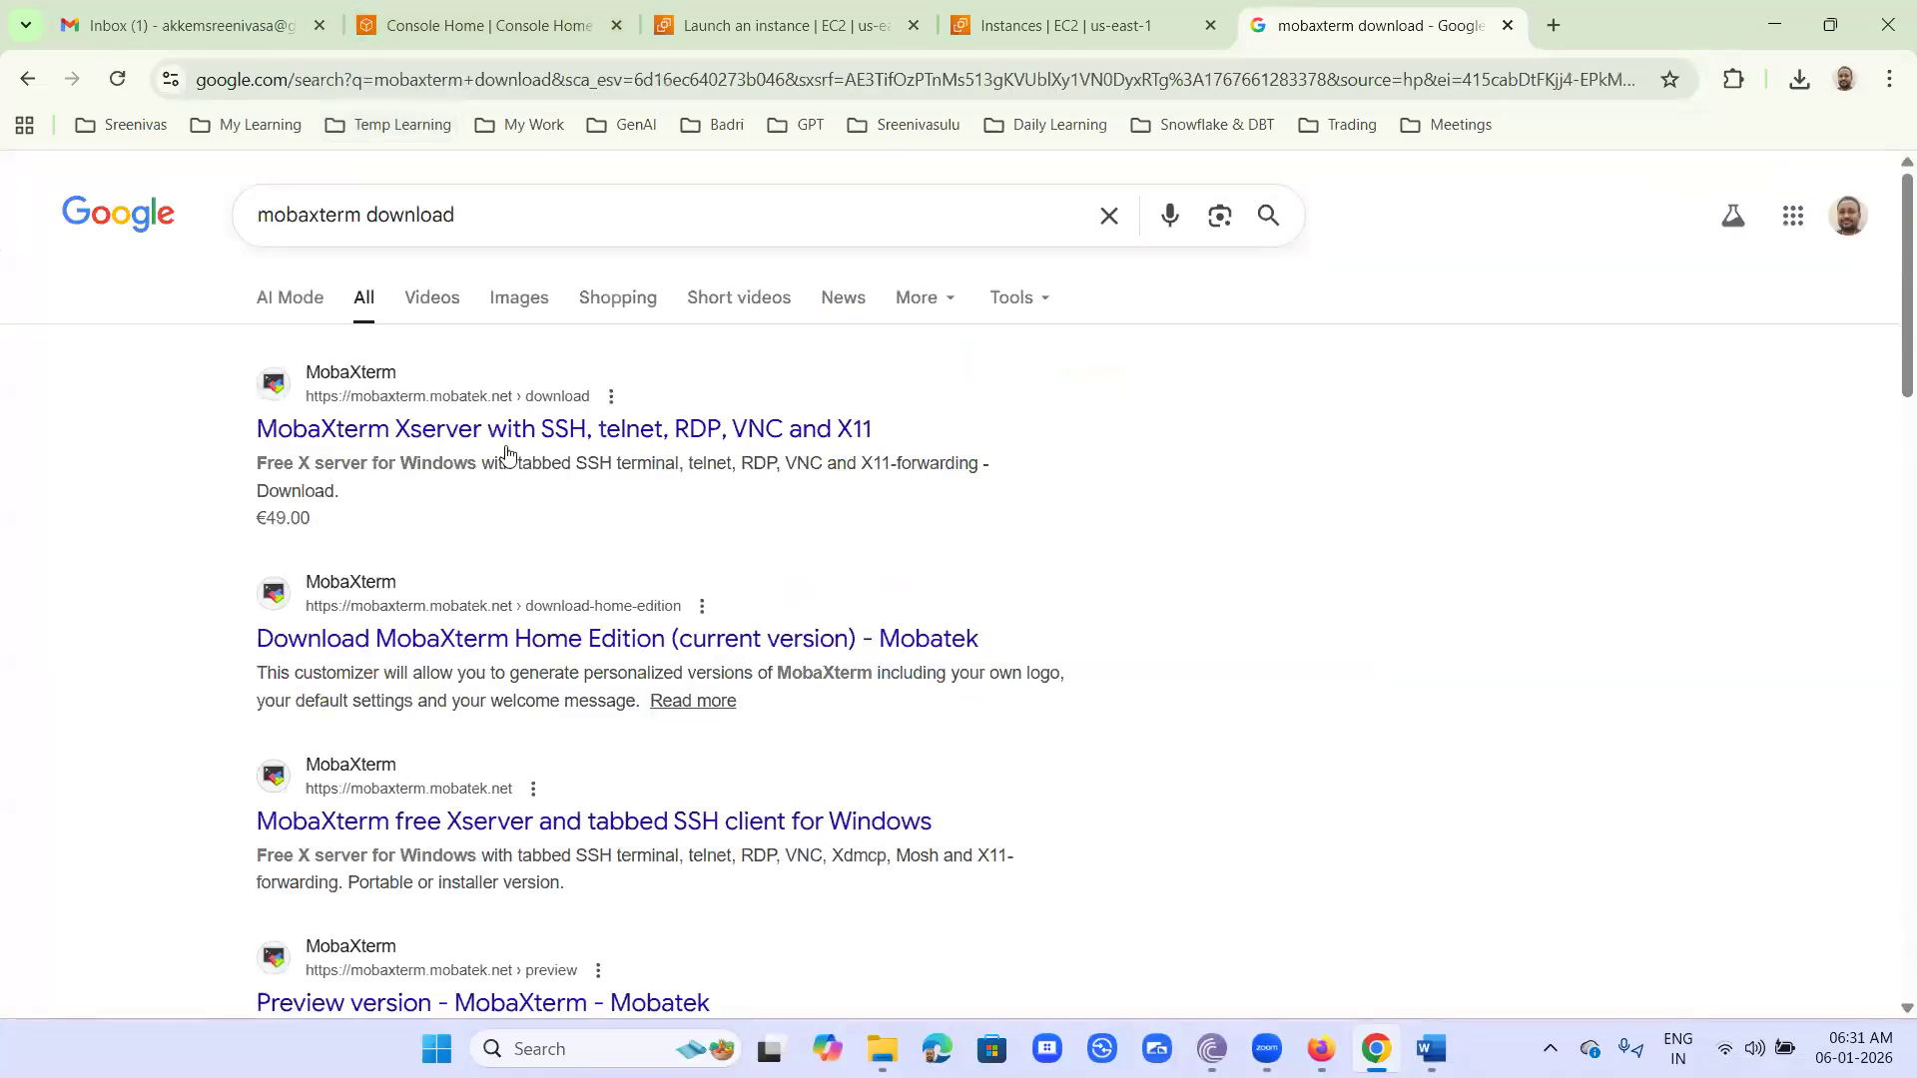
- Open the MobaXterm site's download page and proceed to the free Home Edition downloads
left_click(510, 437)
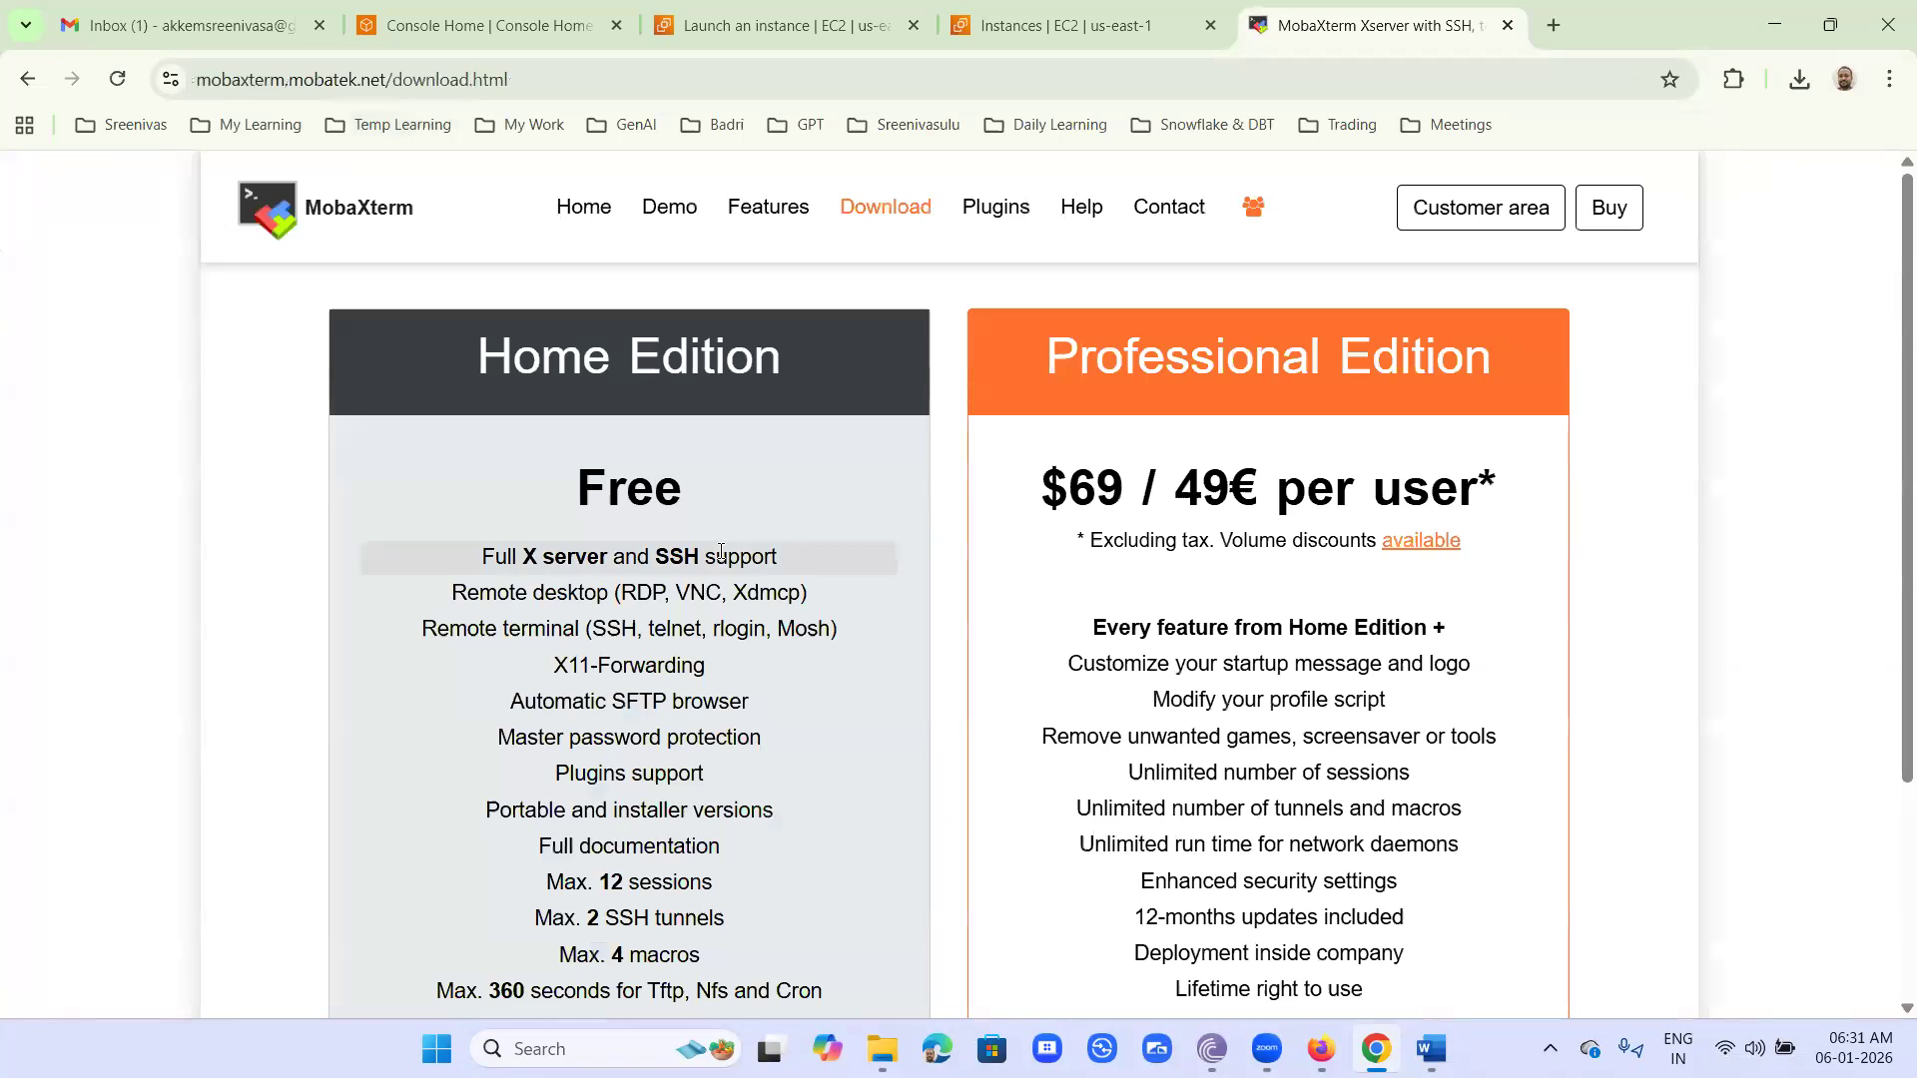
scroll(699, 559, "down", 3)
left_click(649, 787)
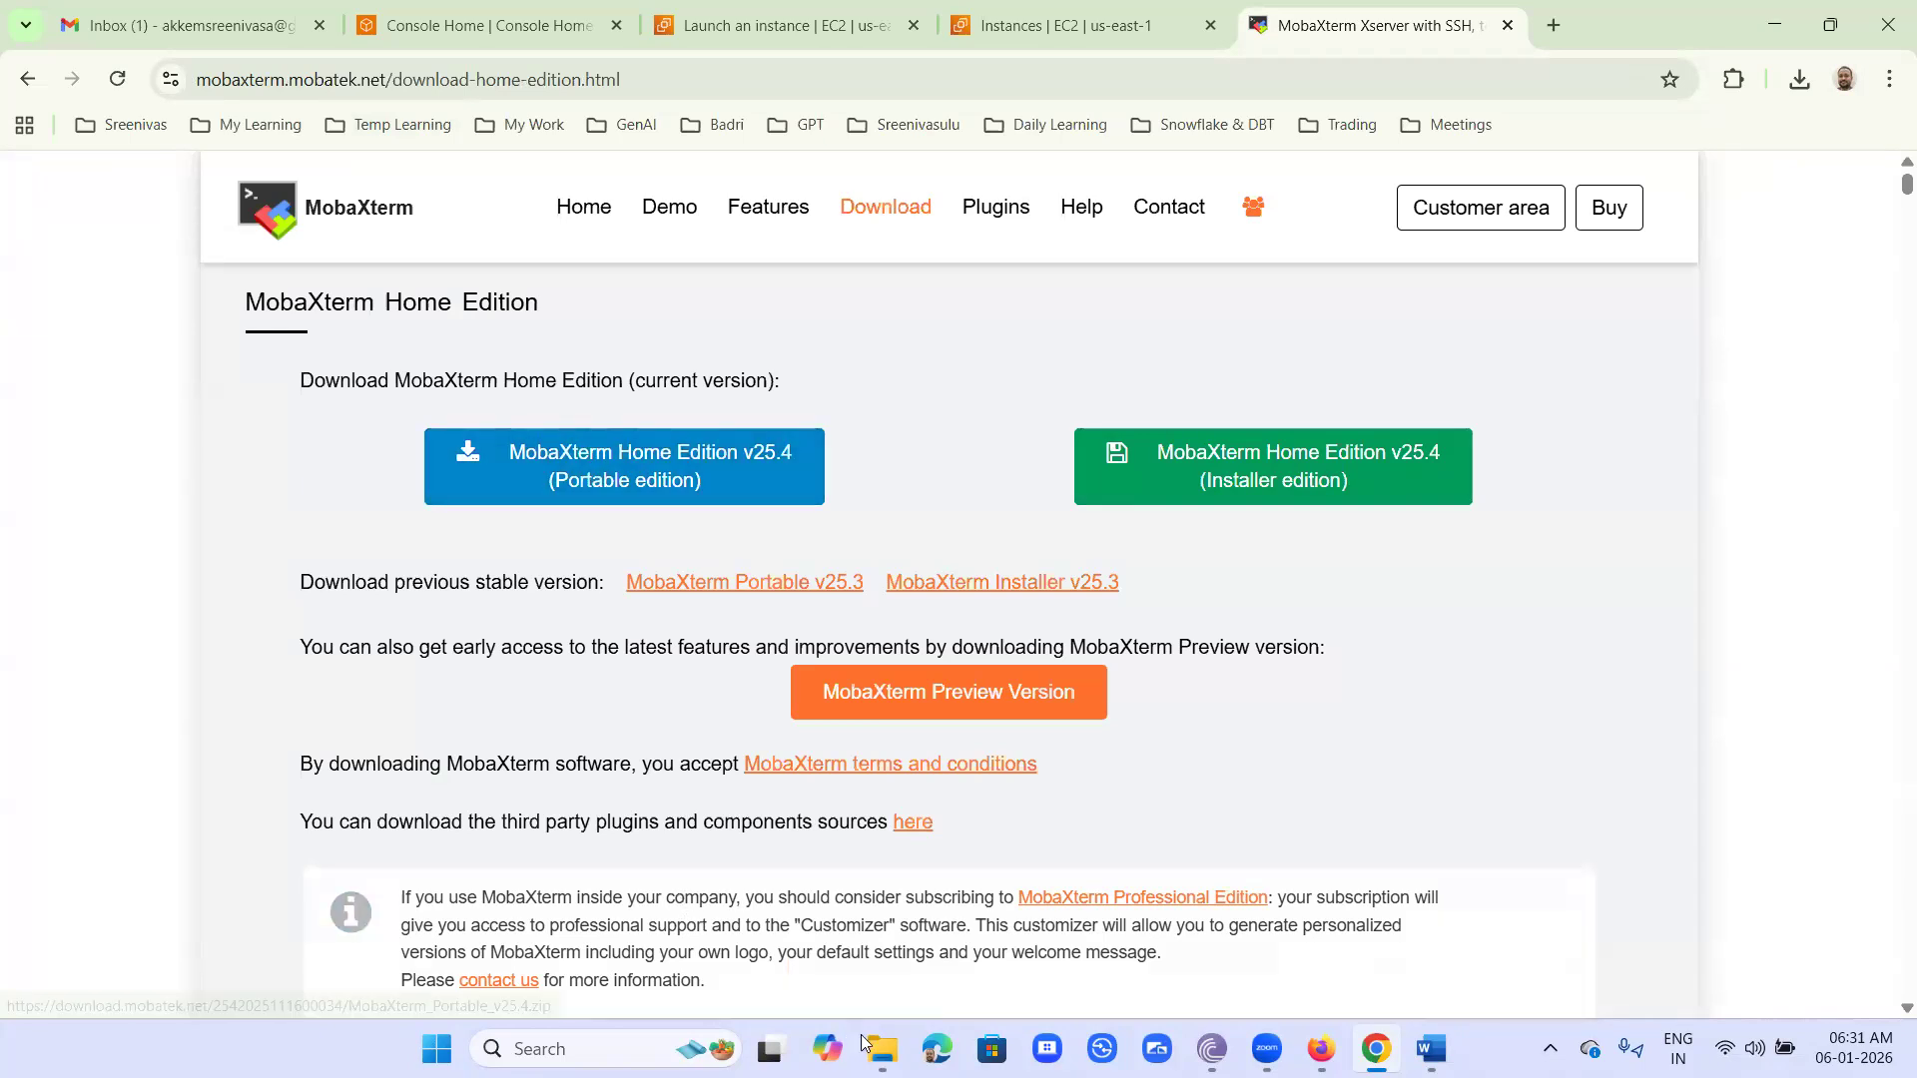
- Switch to File Explorer and look through the SSH Clients folder and the MobaXterm folder inside it
mouse_move(883, 1048)
left_click(879, 928)
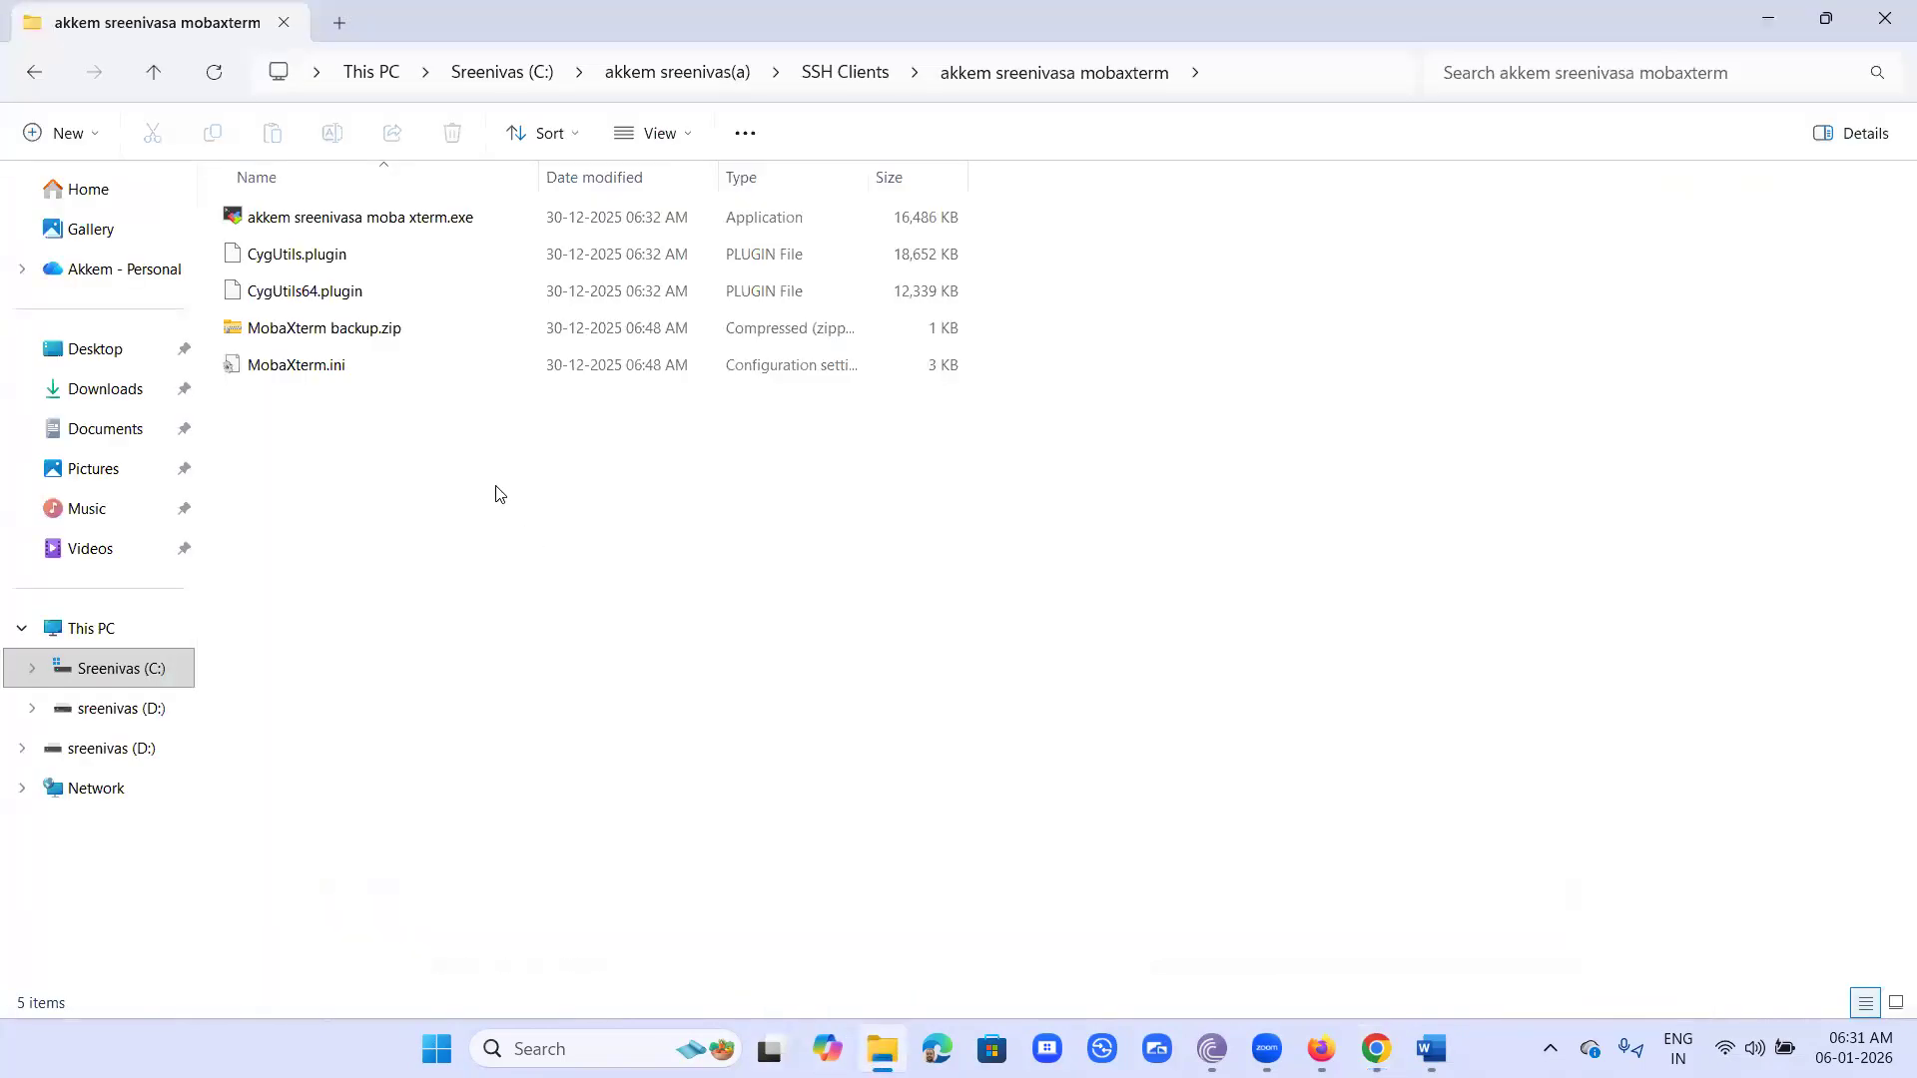
left_click(857, 73)
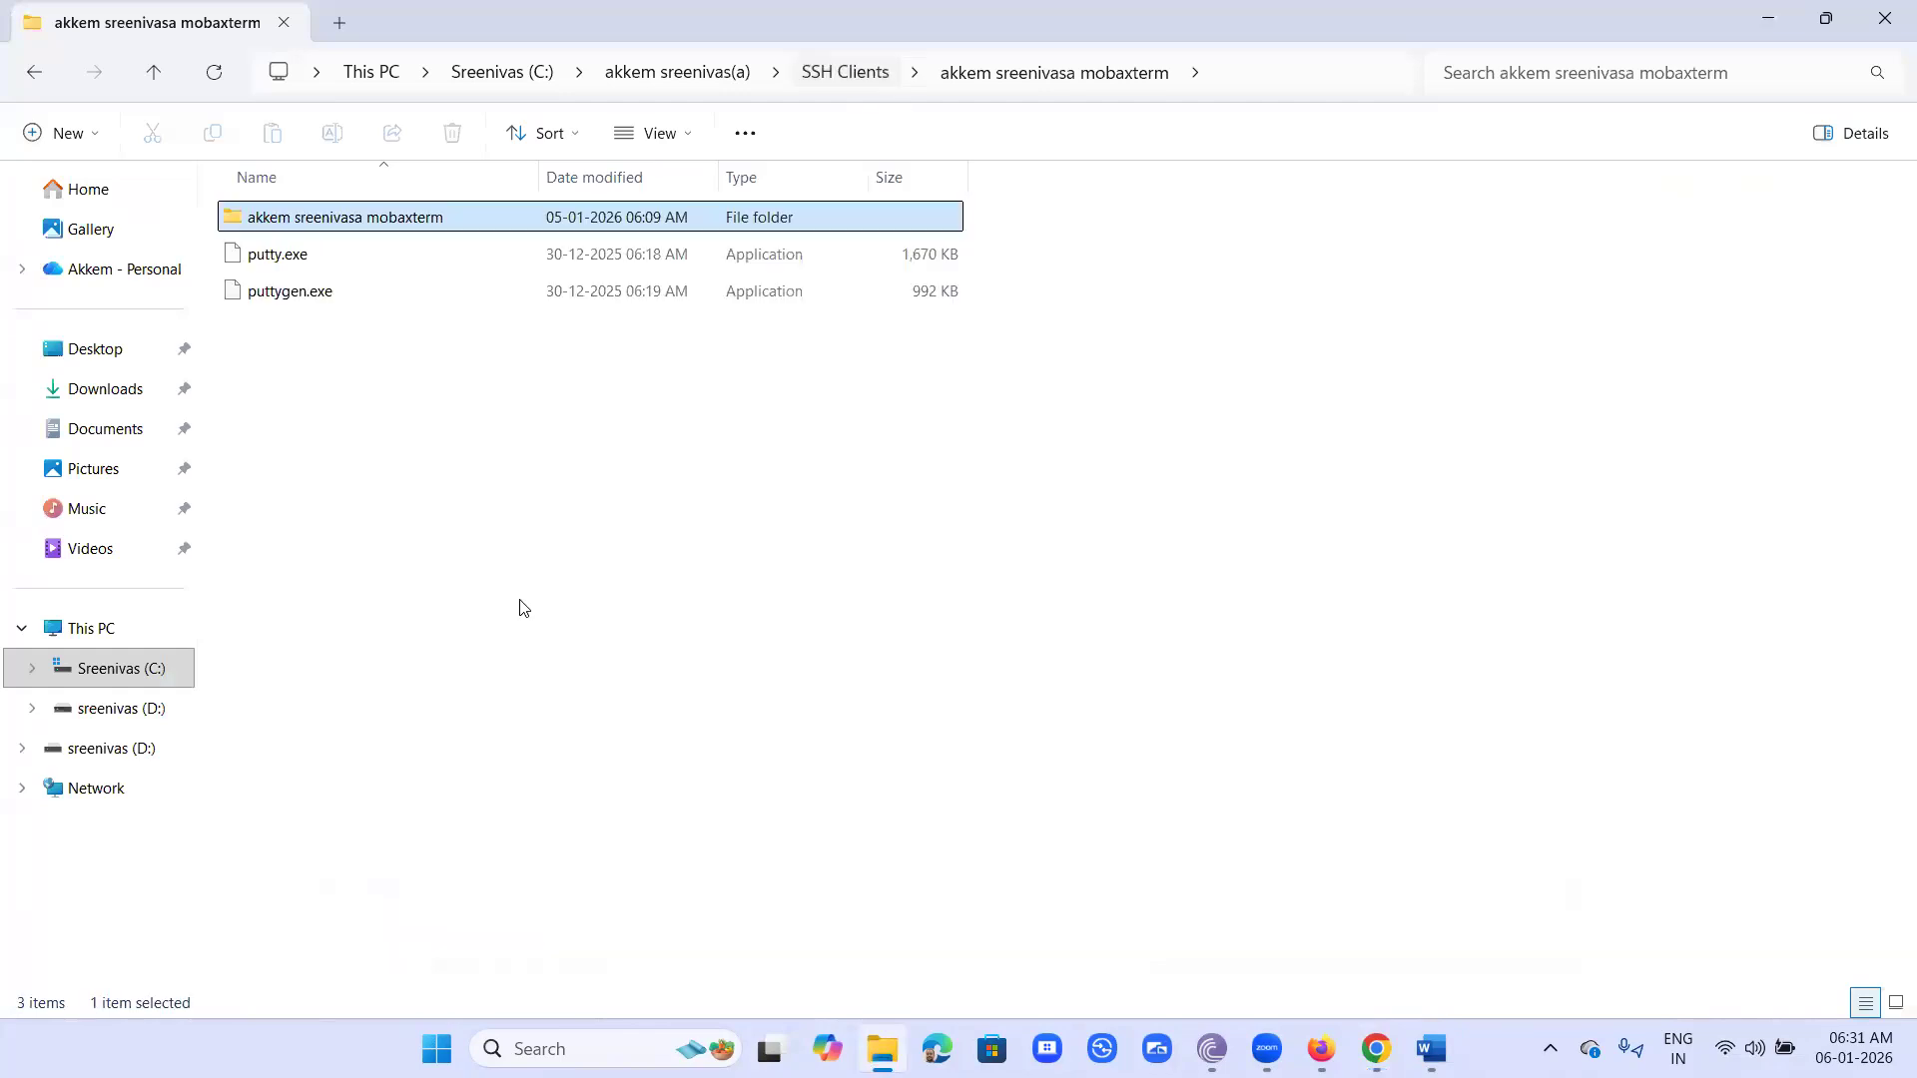
double_click(347, 216)
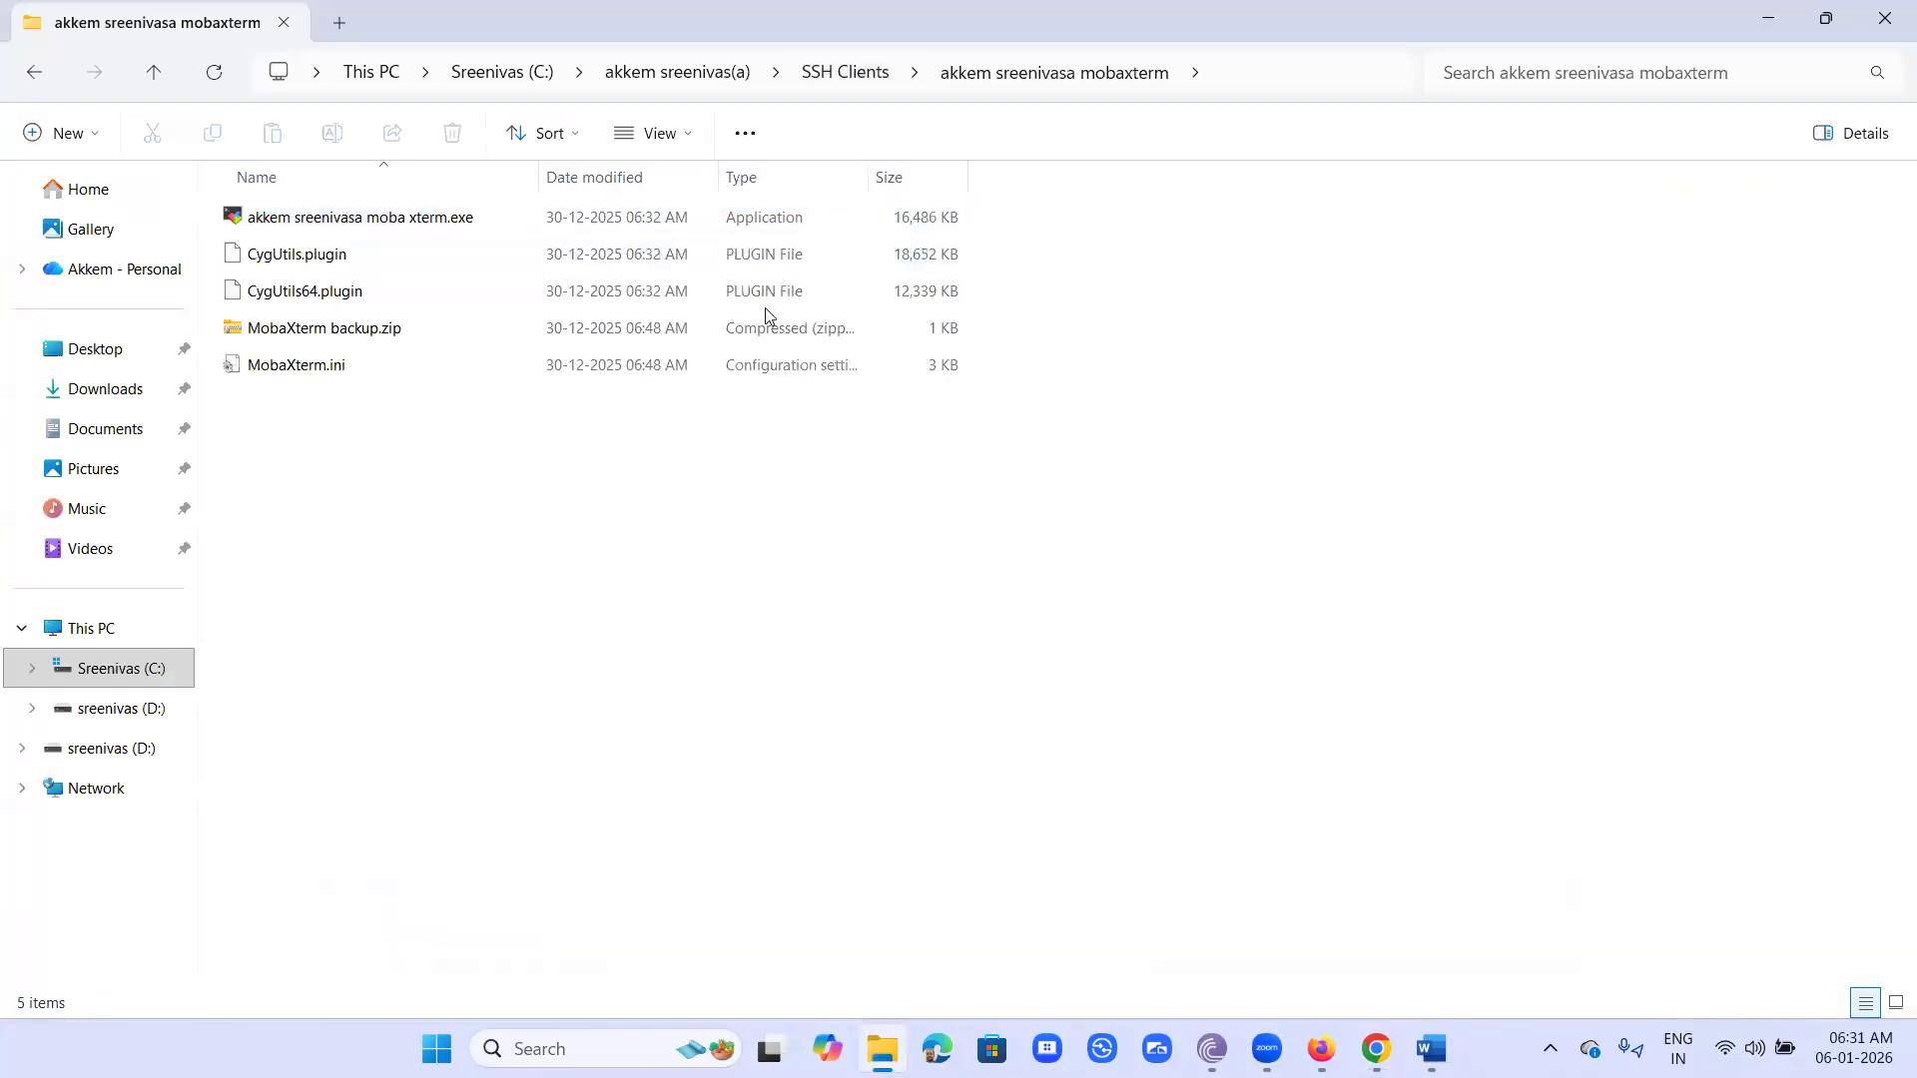
left_click(828, 75)
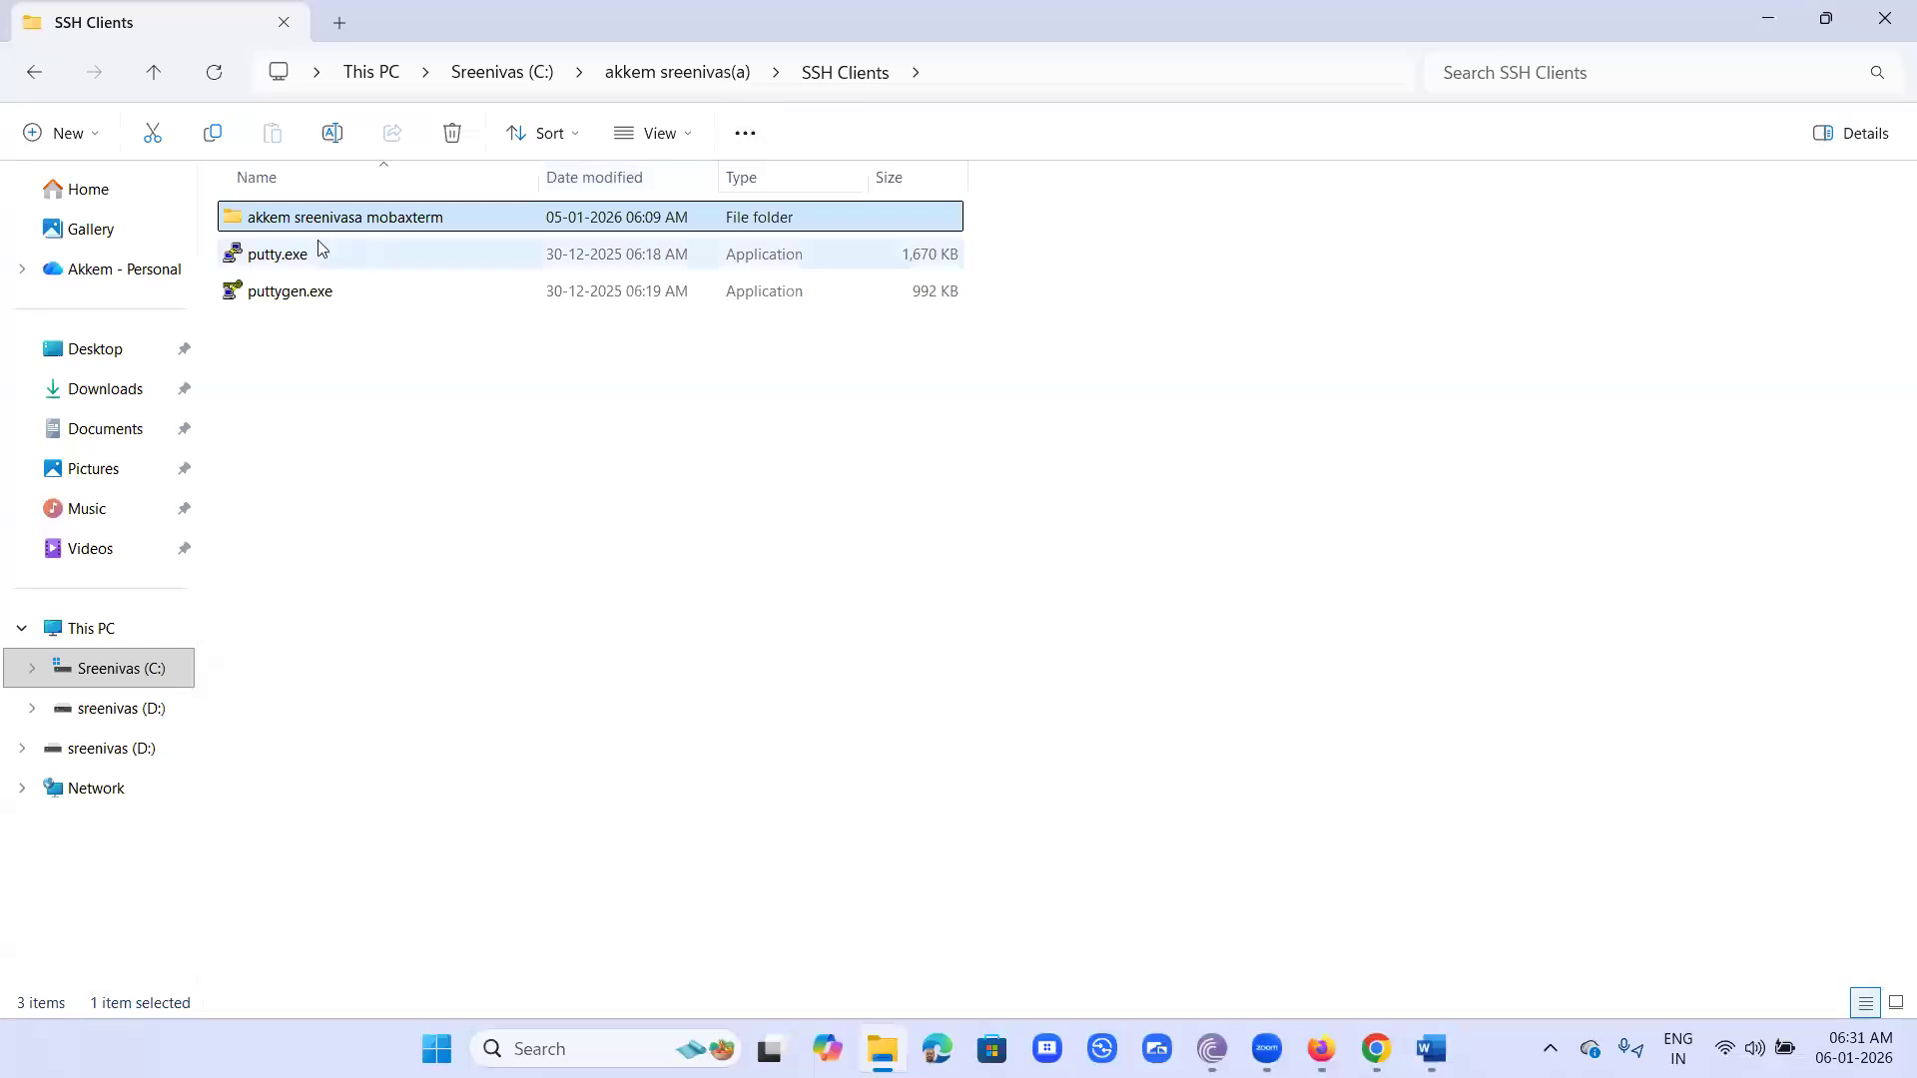
left_click(471, 338)
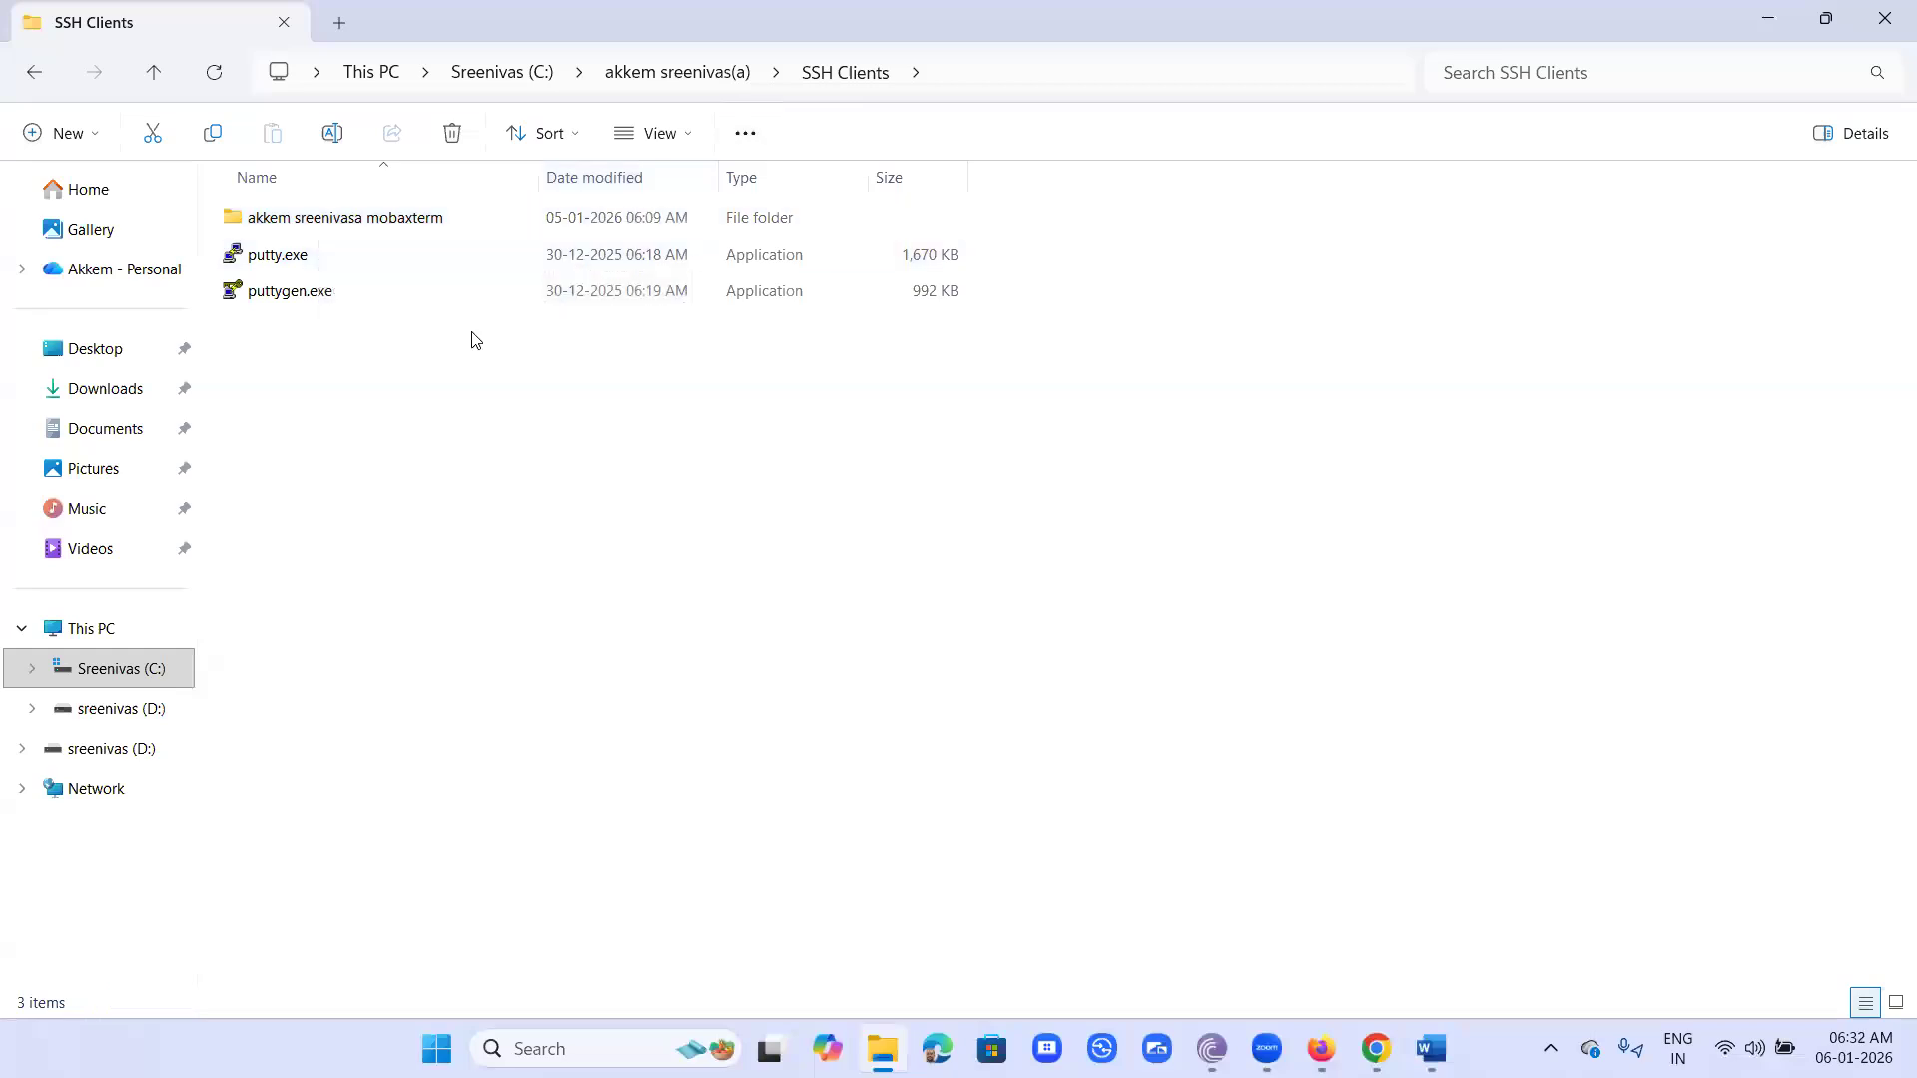
double_click(423, 224)
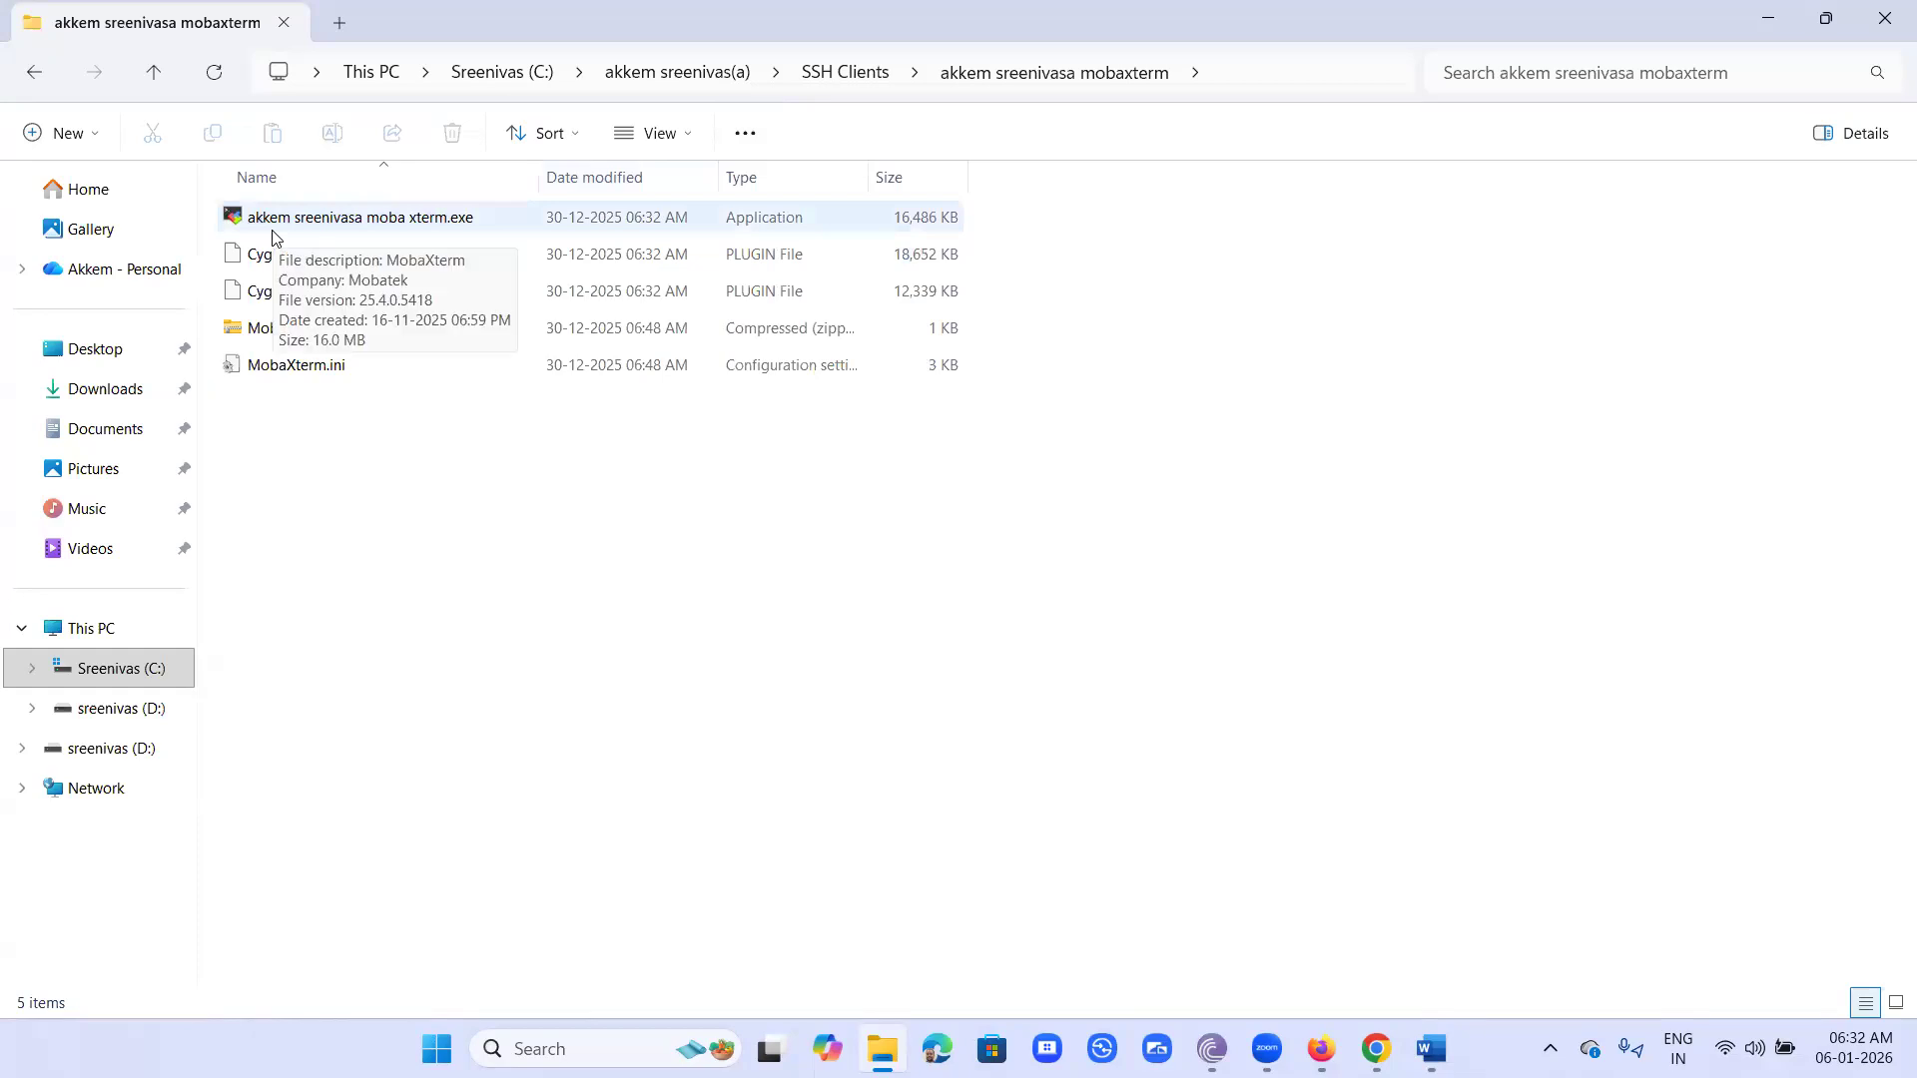
- Create a desktop shortcut for the MobaXterm executable
left_click(376, 230)
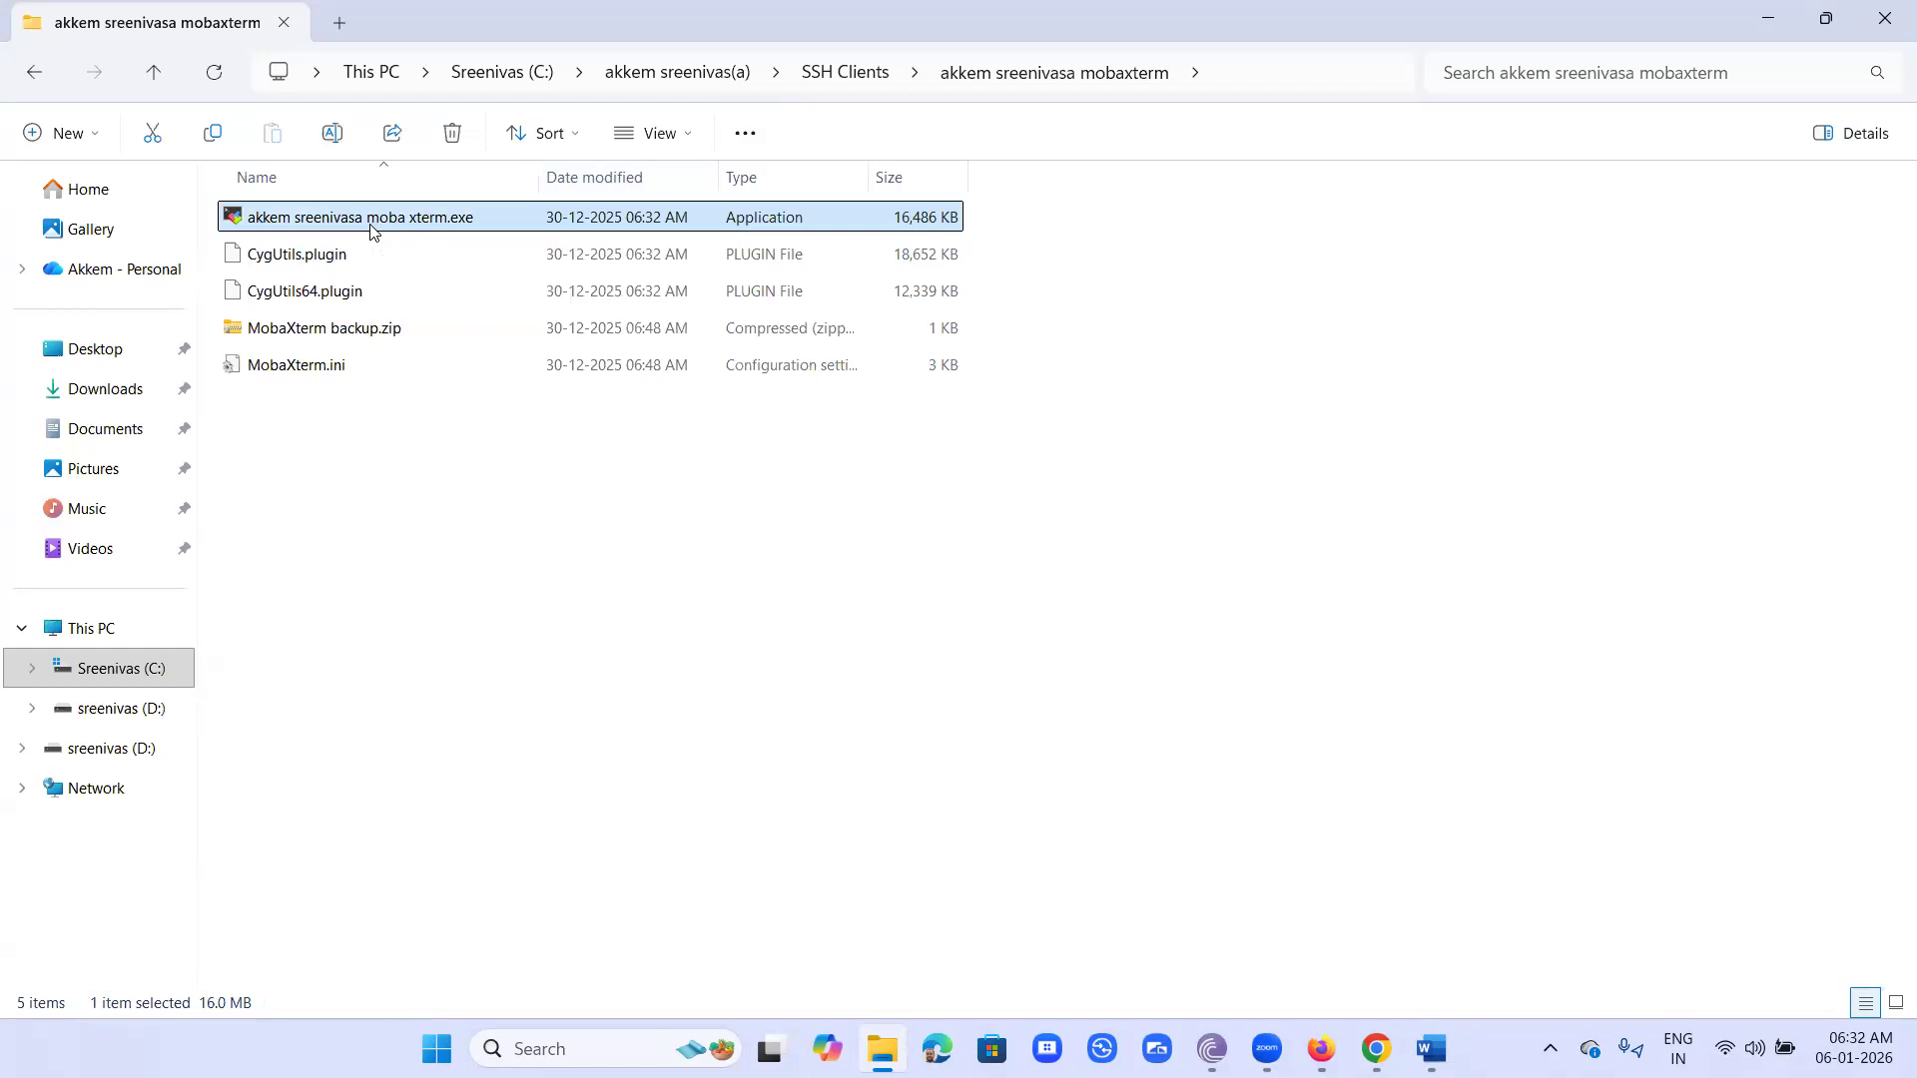
right_click(372, 231)
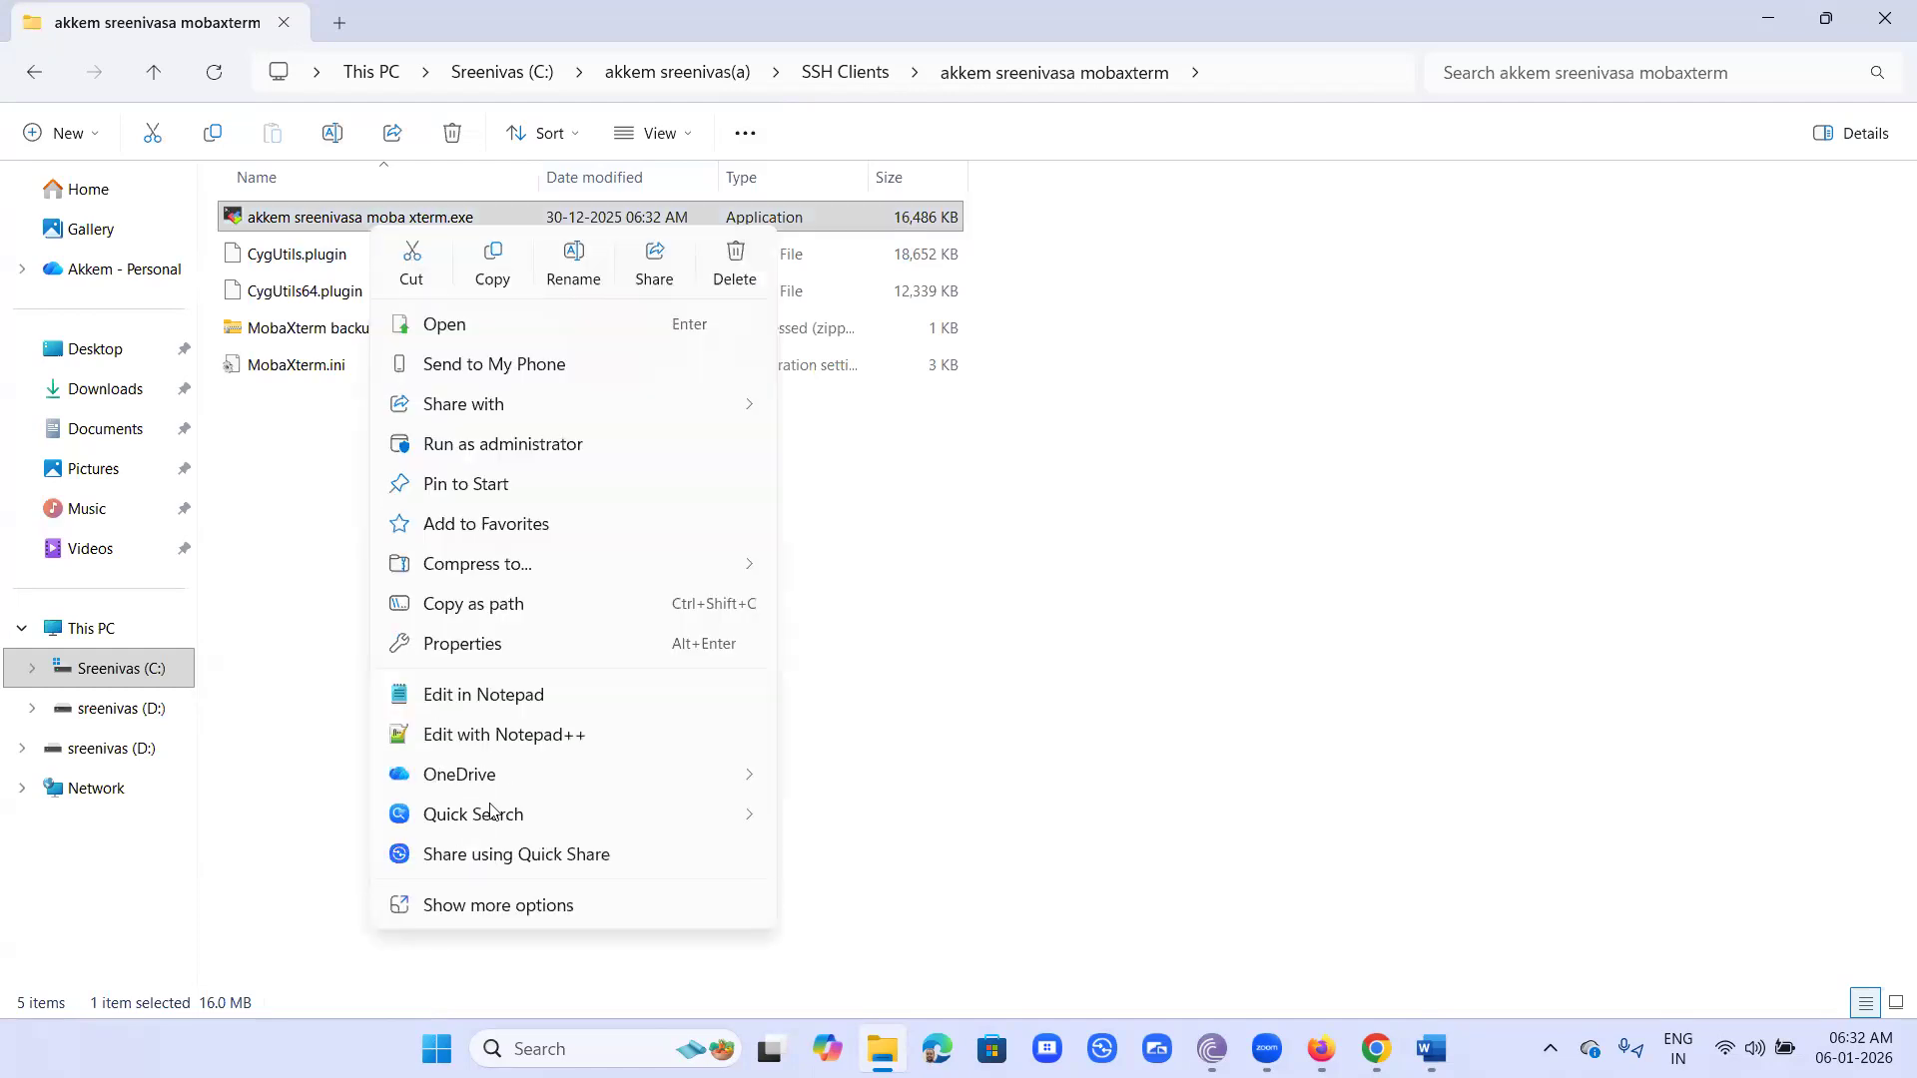
left_click(547, 904)
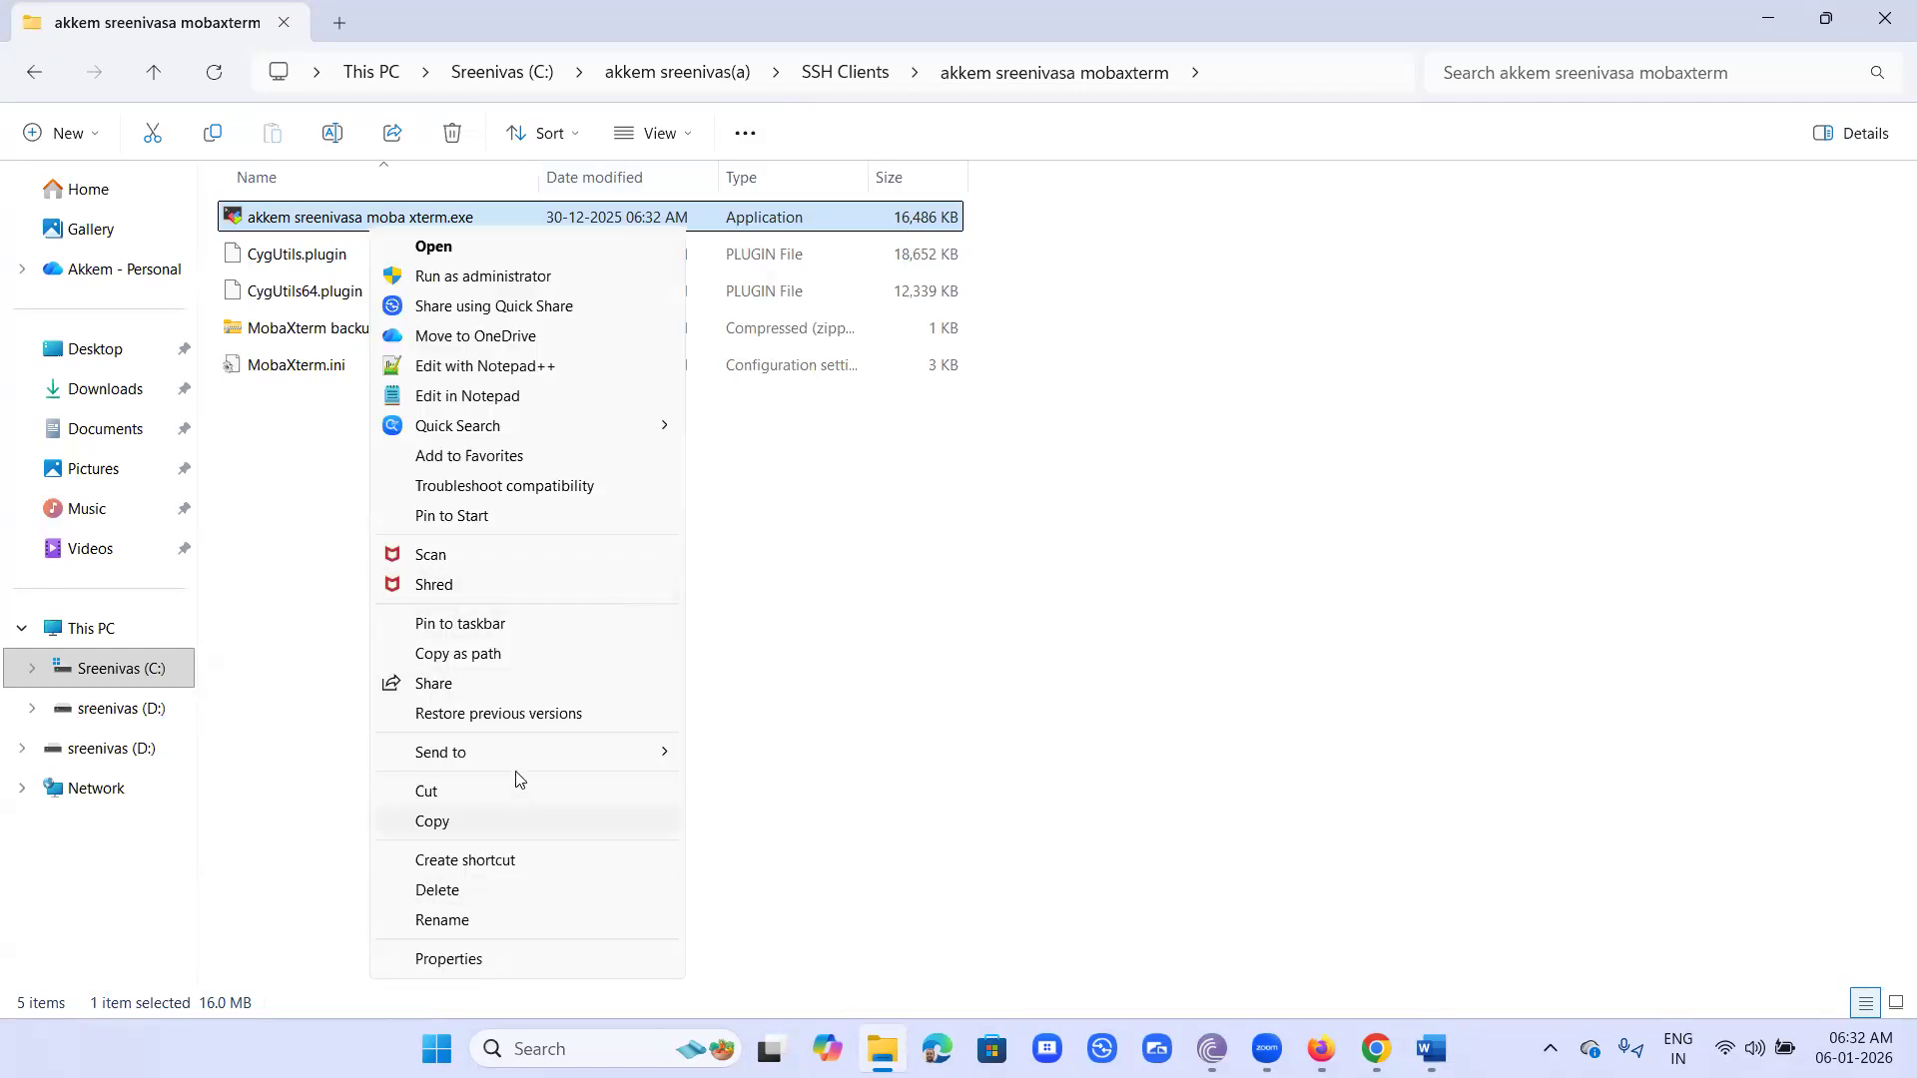
mouse_move(519, 753)
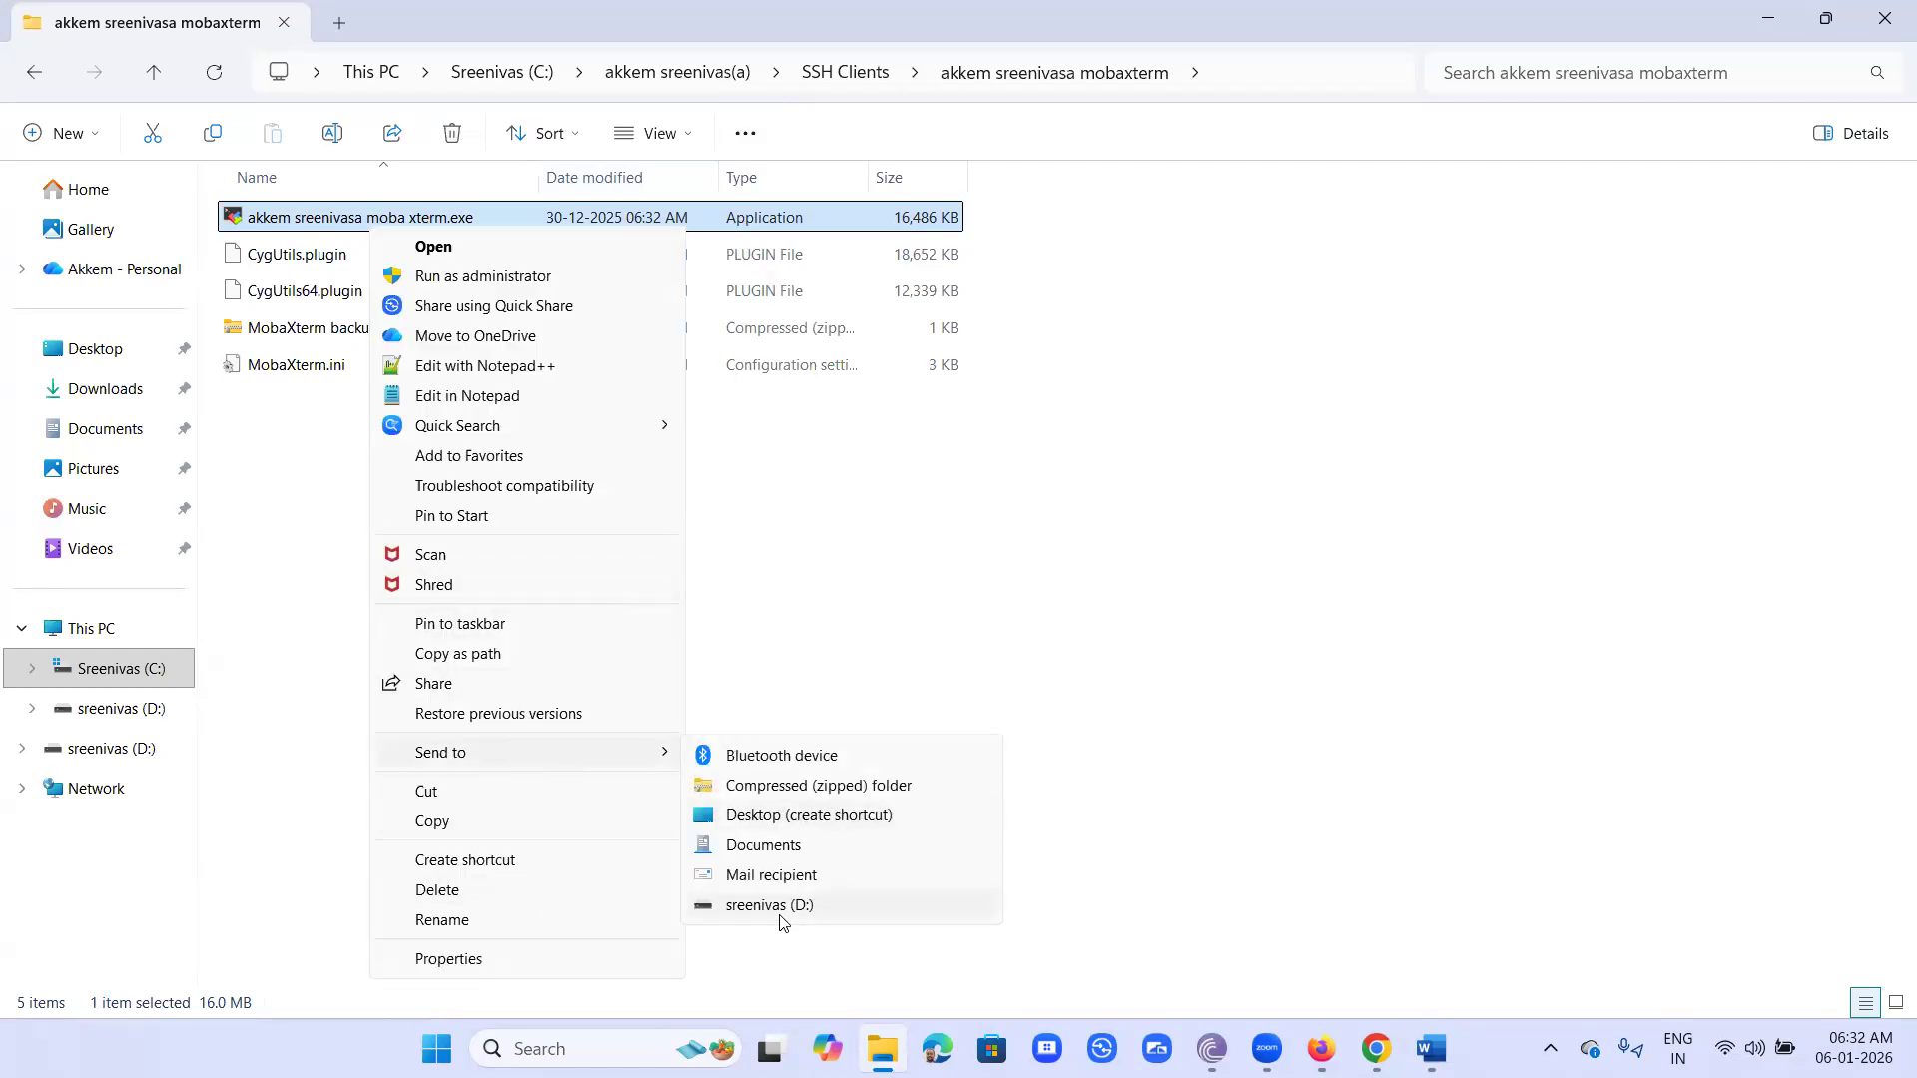
left_click(774, 817)
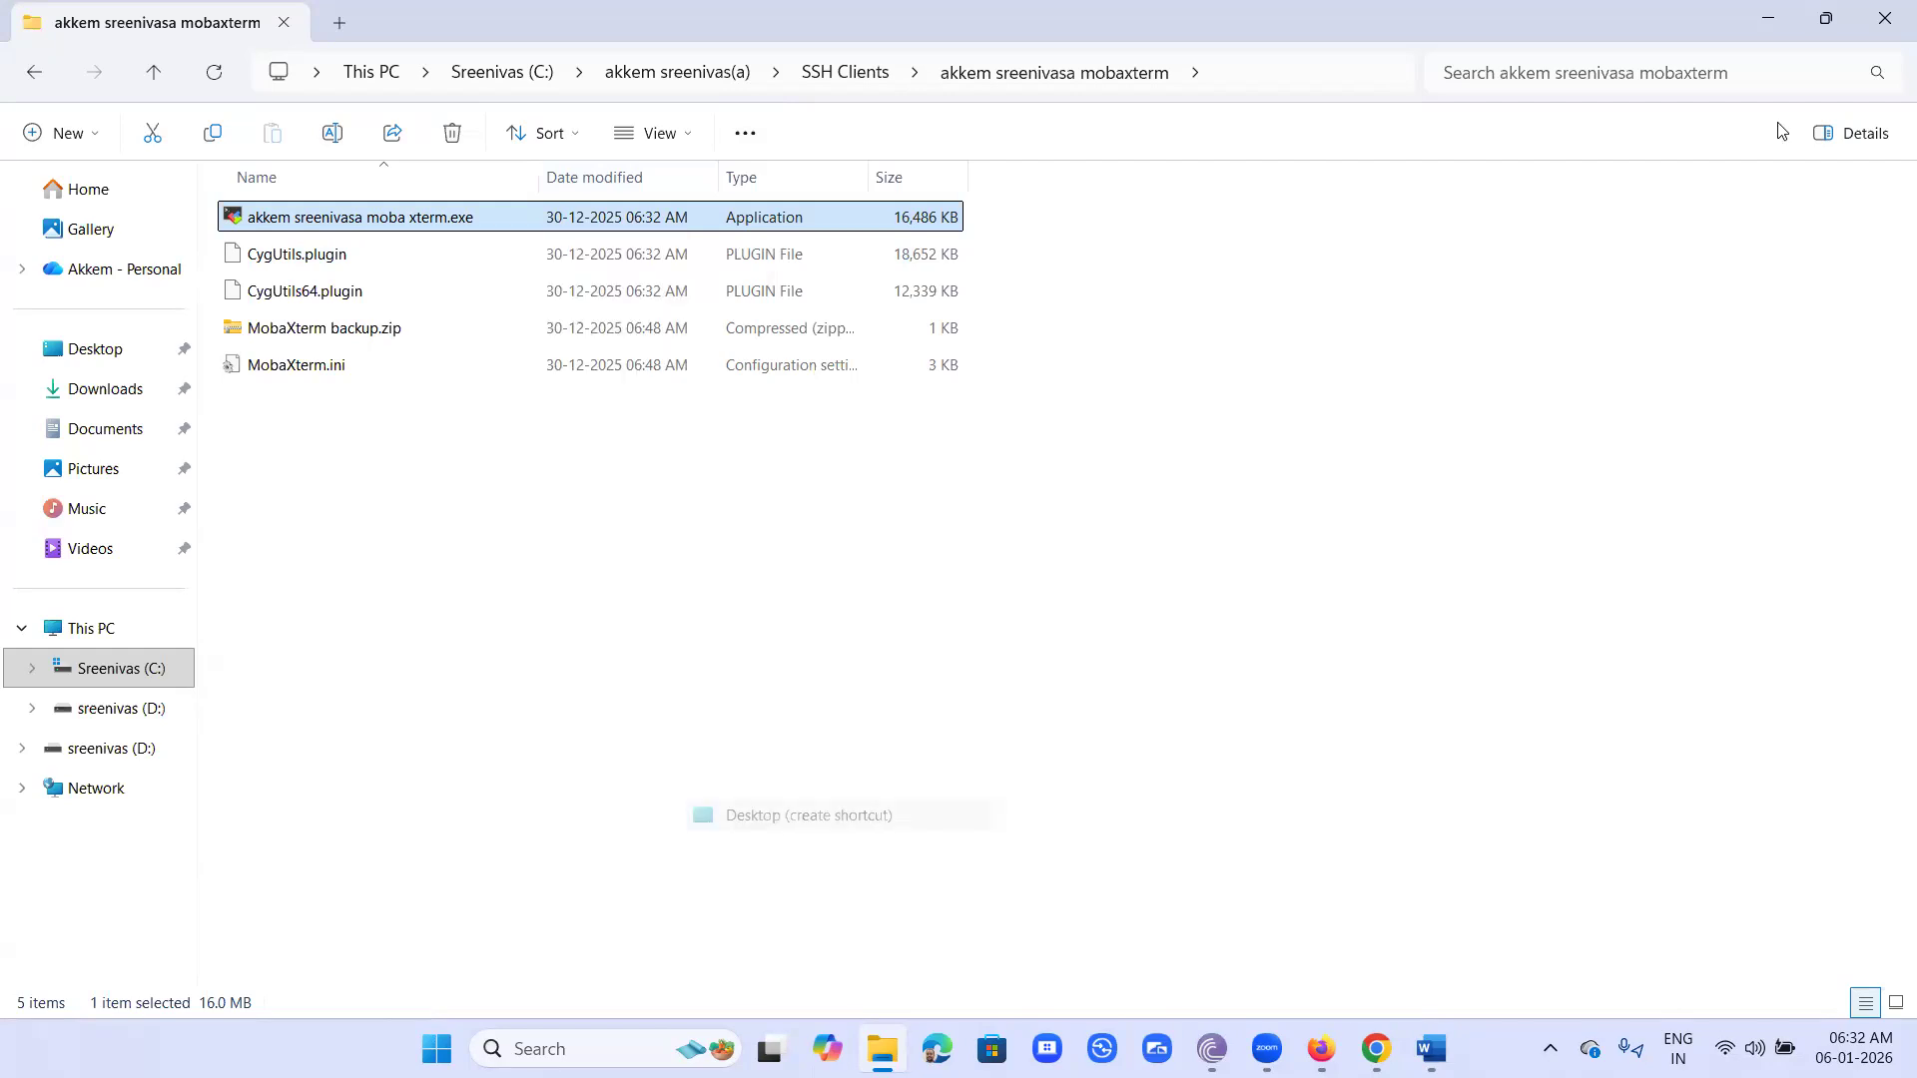
- Close File Explorer and the MobaXterm download page, and minimize Chrome to reach the desktop
left_click(1889, 18)
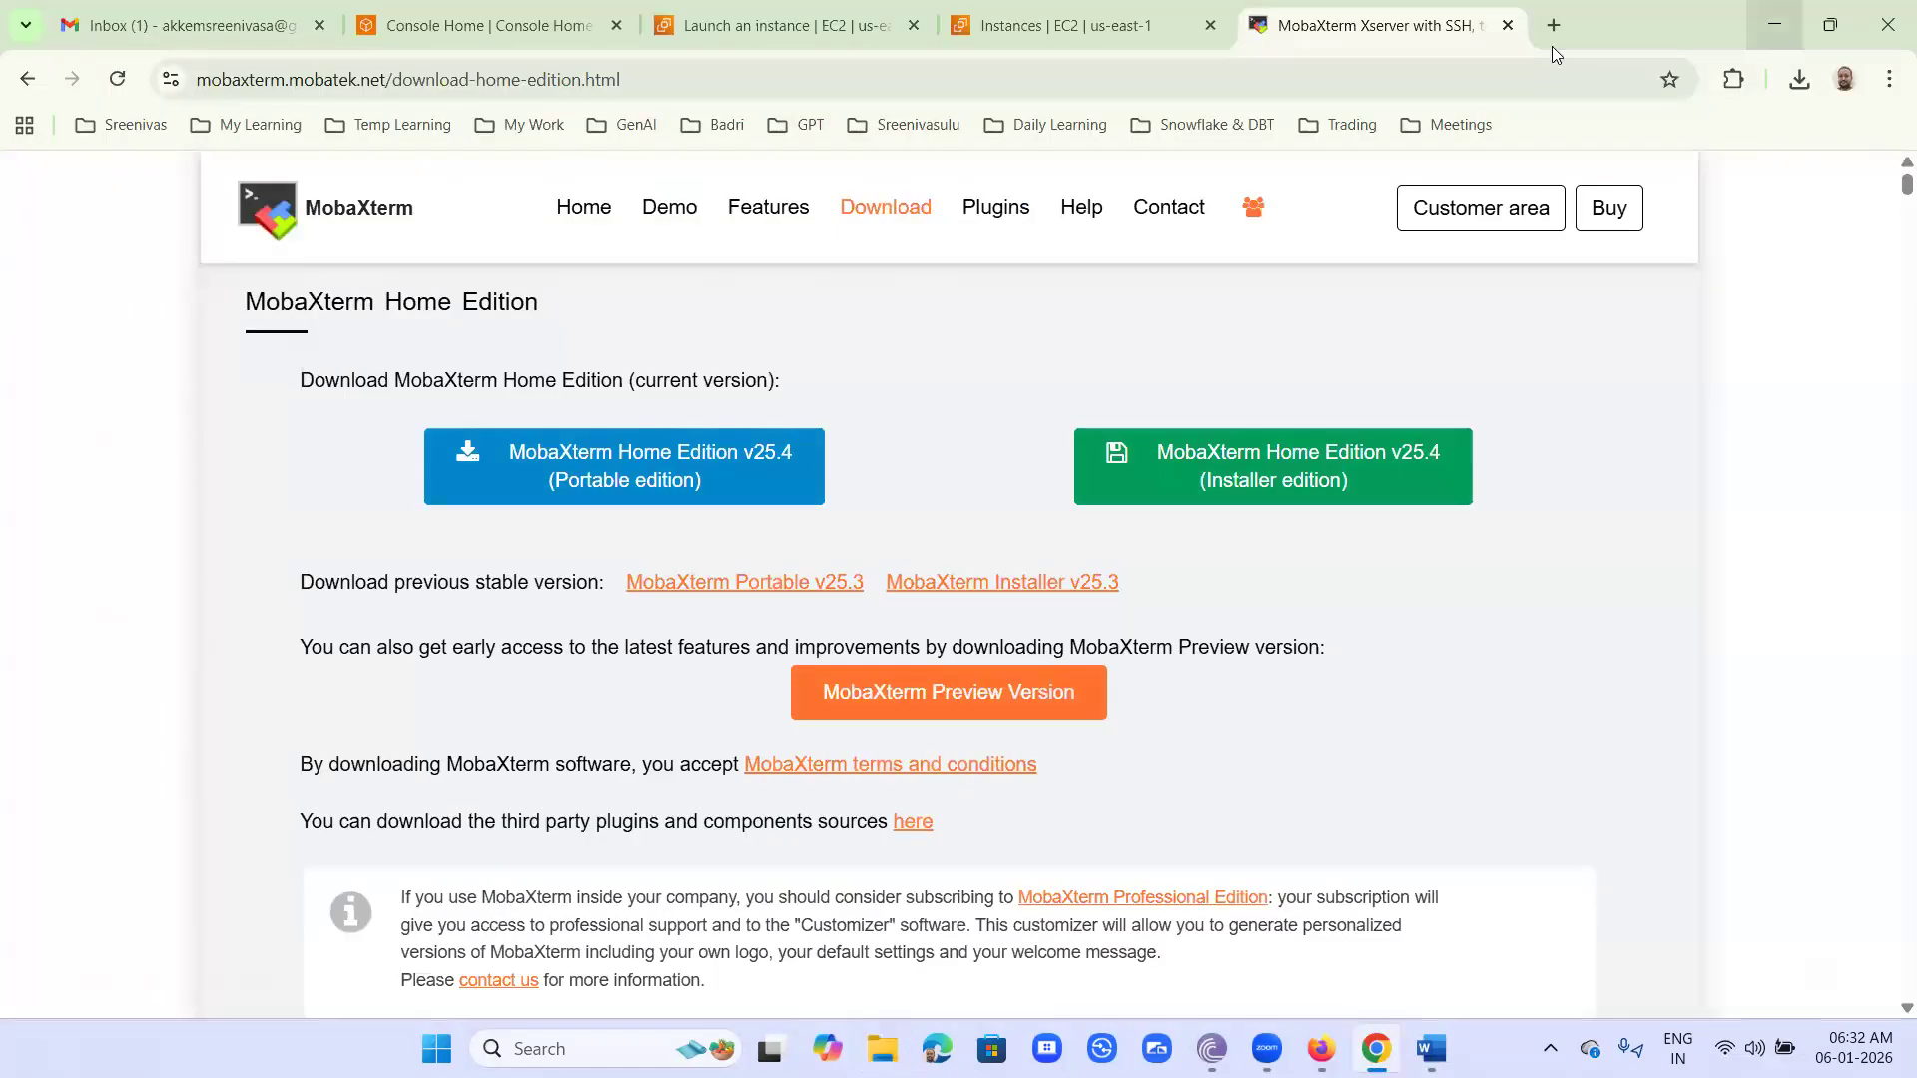
left_click(1507, 26)
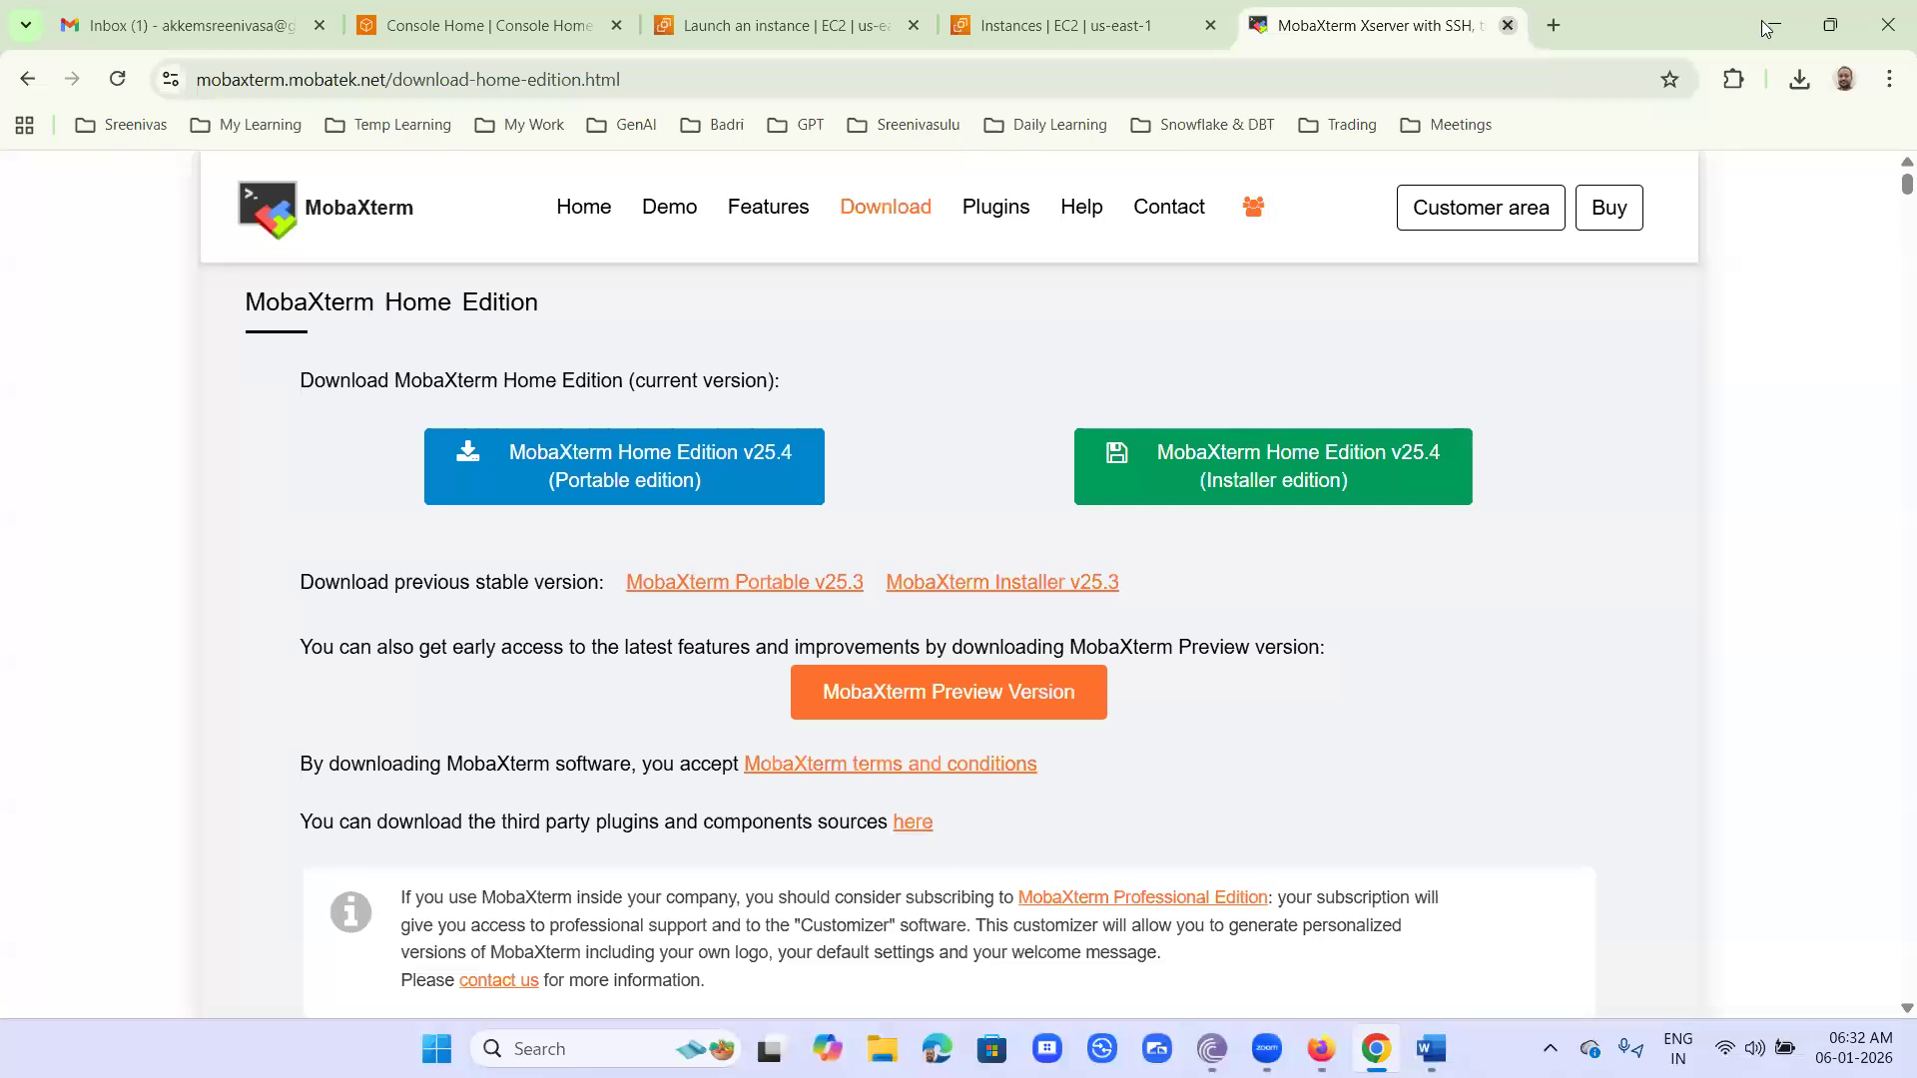
left_click(1765, 23)
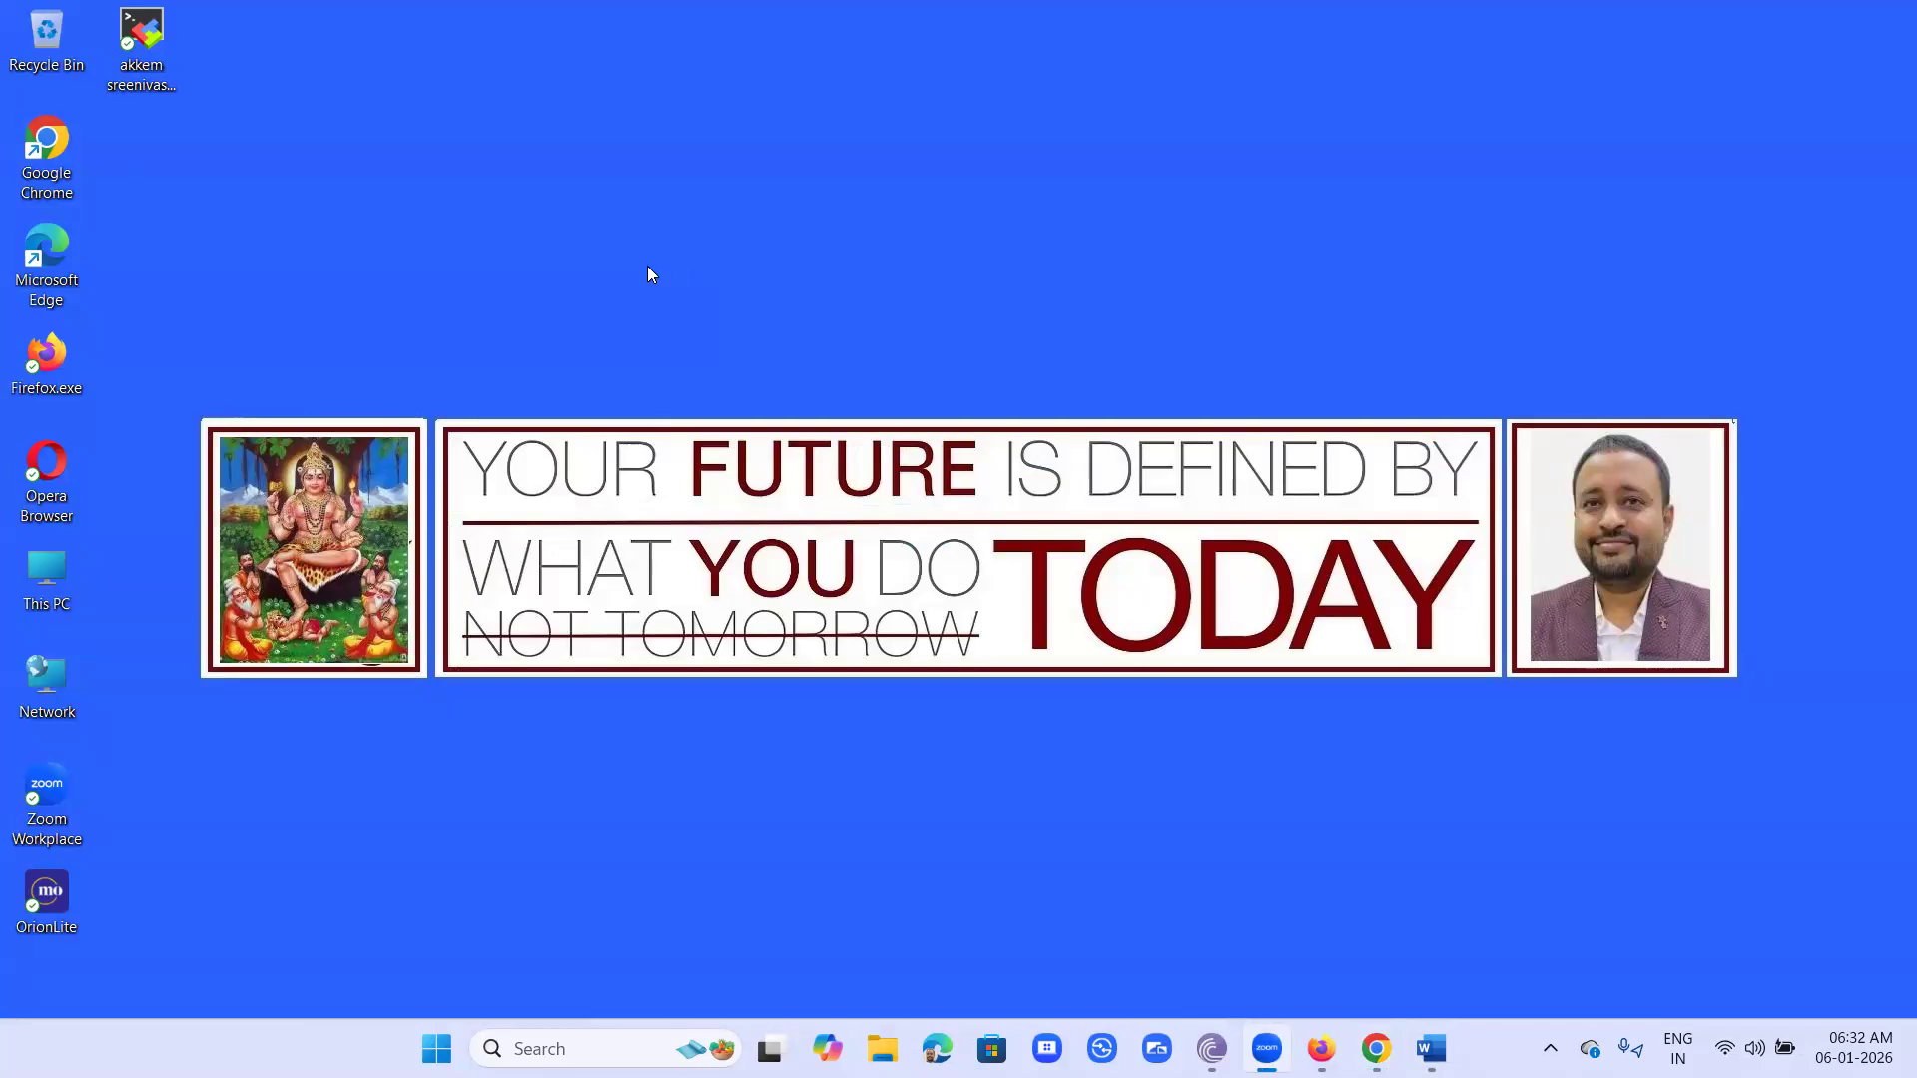
- Move the Zoom Workplace and MobaXterm shortcuts to the far right edge of the desktop and launch MobaXterm
left_click_drag(72, 789, 1842, 40)
left_click_drag(150, 43, 1881, 225)
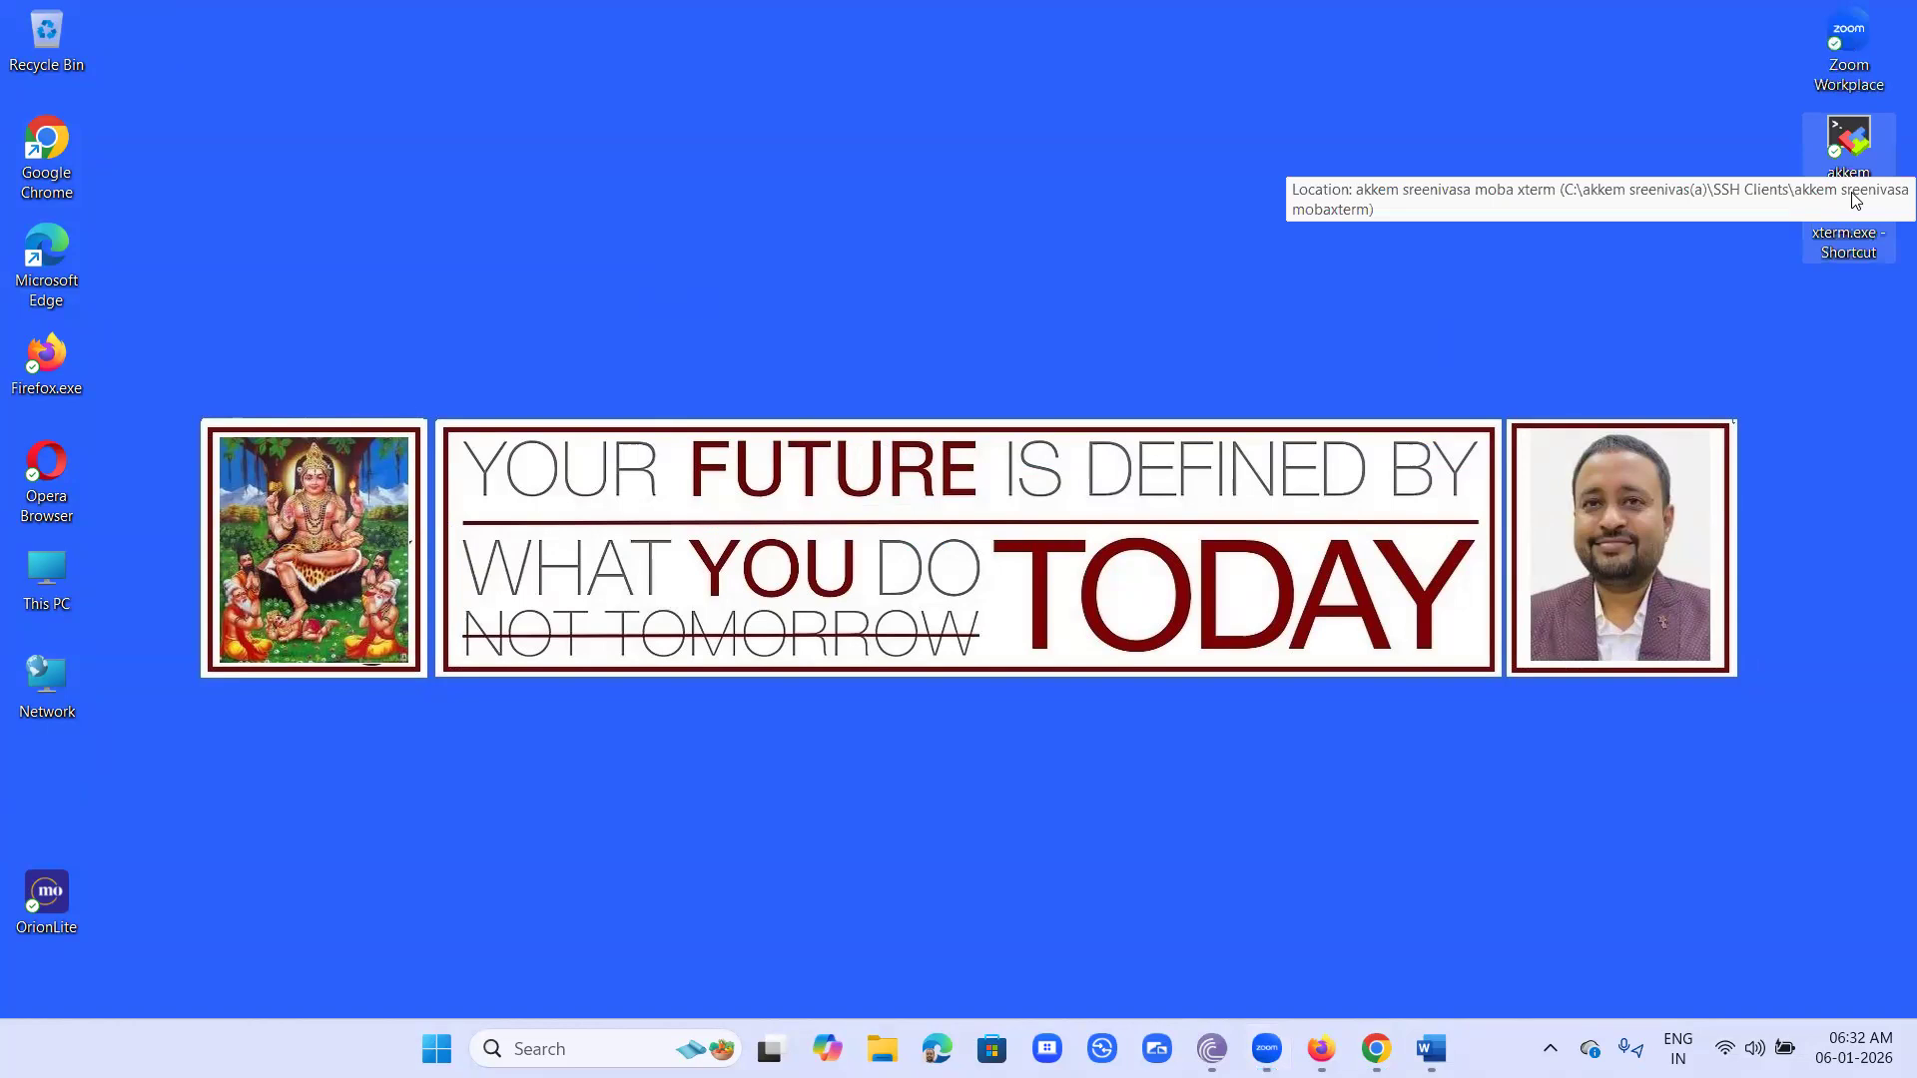
double_click(1855, 199)
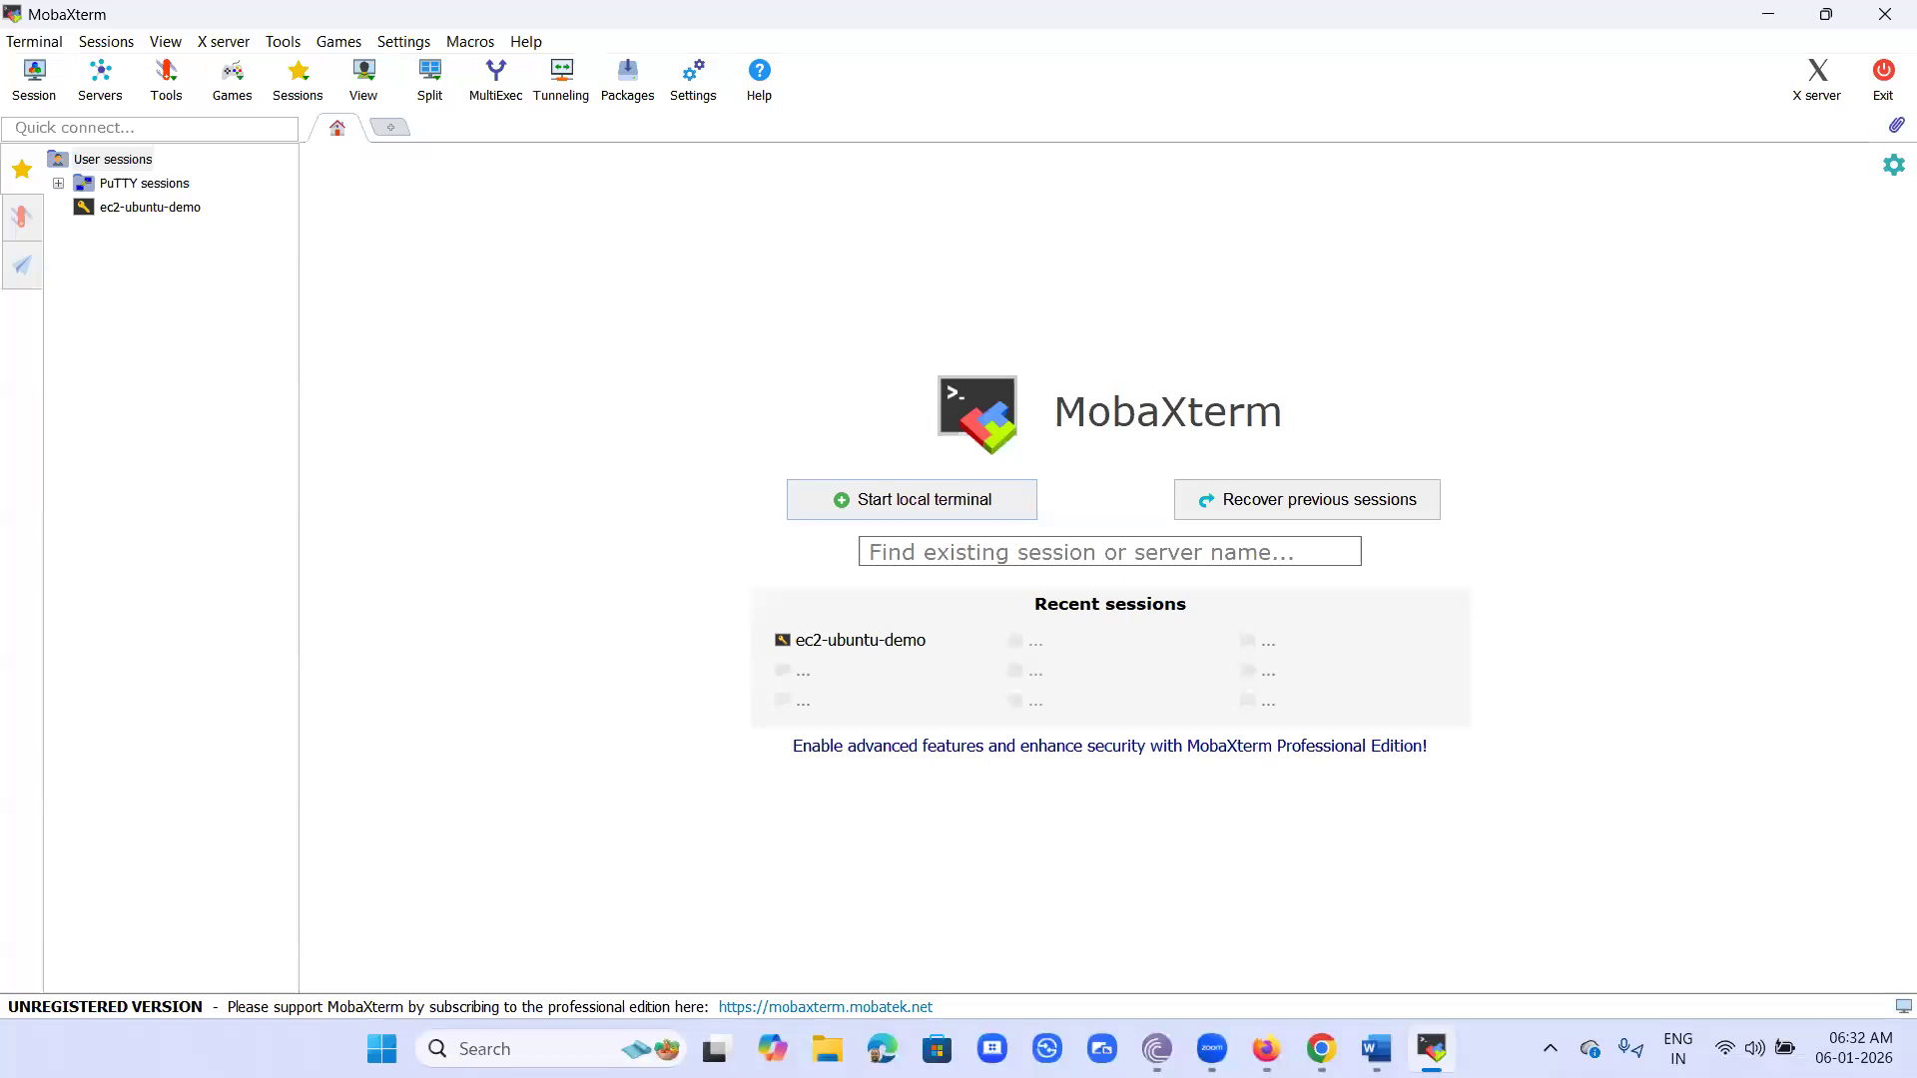
- Switch to the EC2 console in Chrome and refresh the instances list to examine the status check of linux_for_awsde
left_click(1320, 1049)
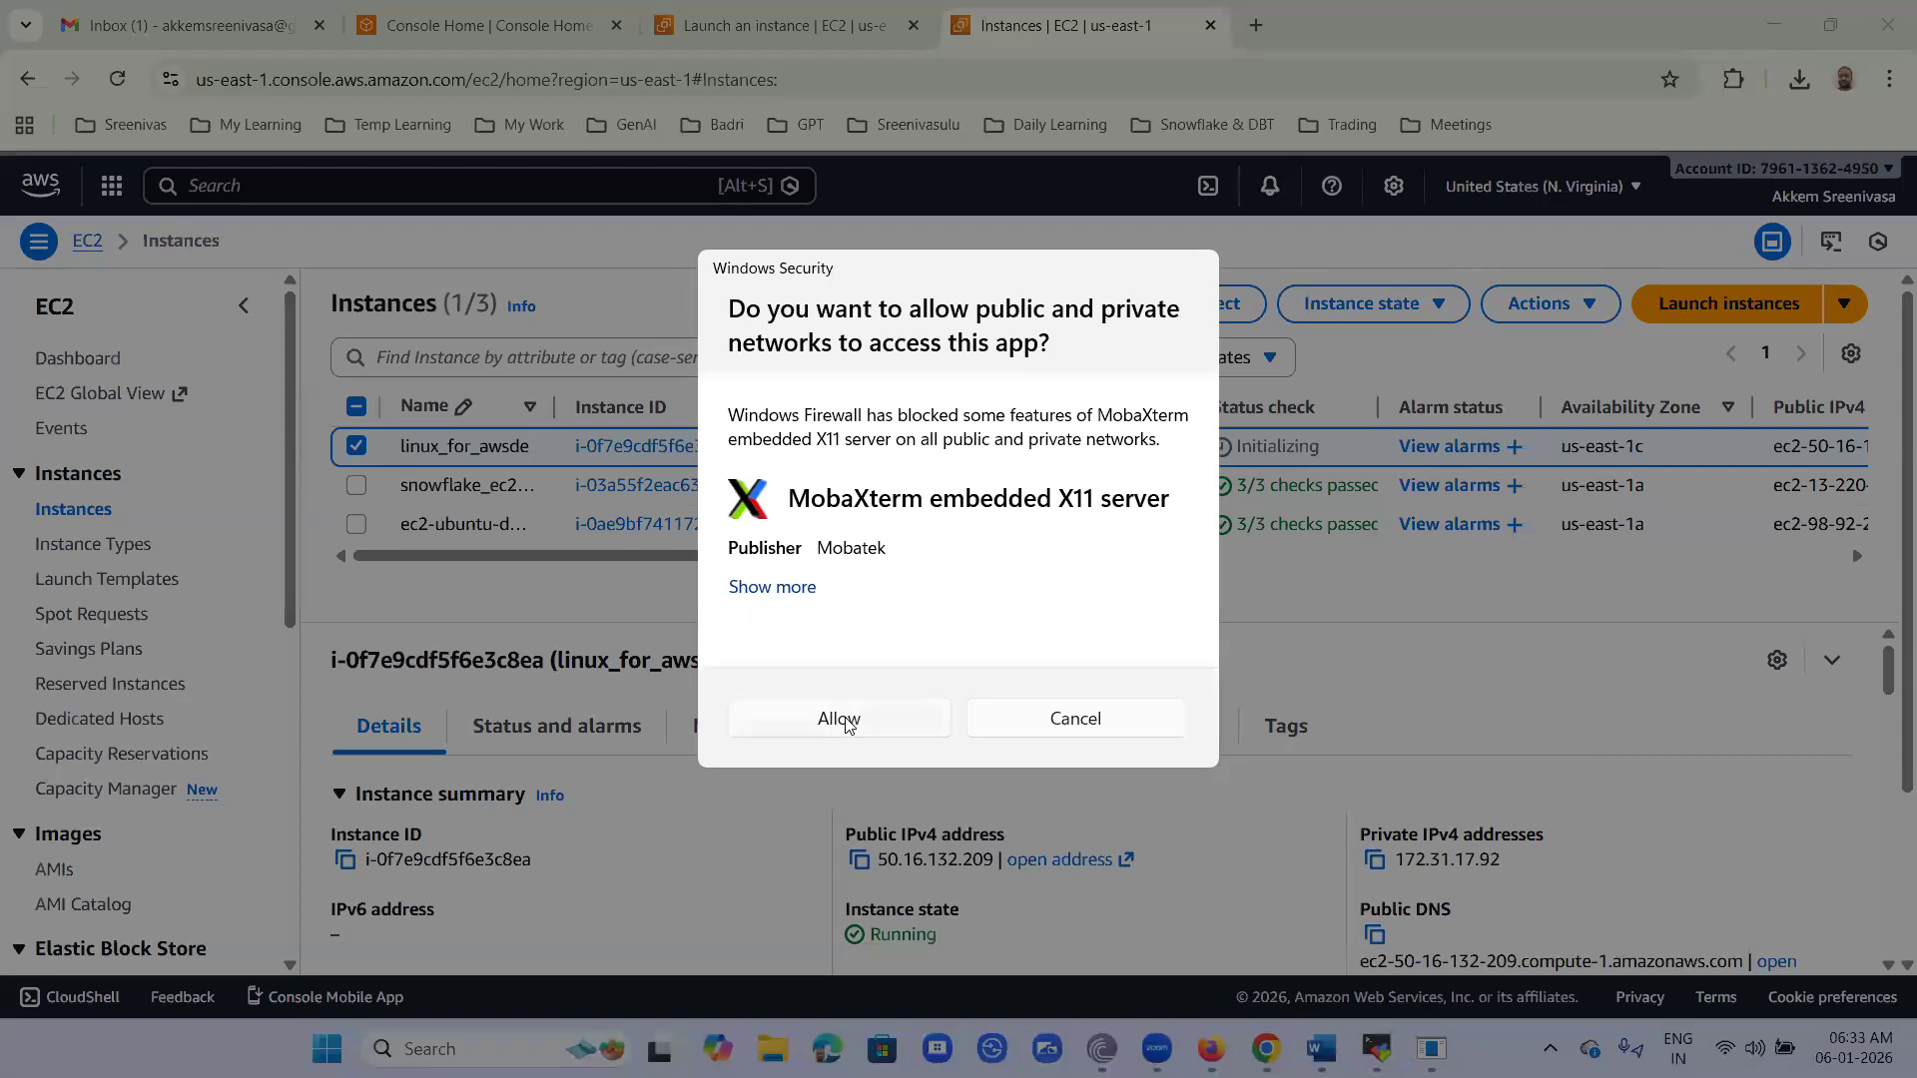
left_click(845, 721)
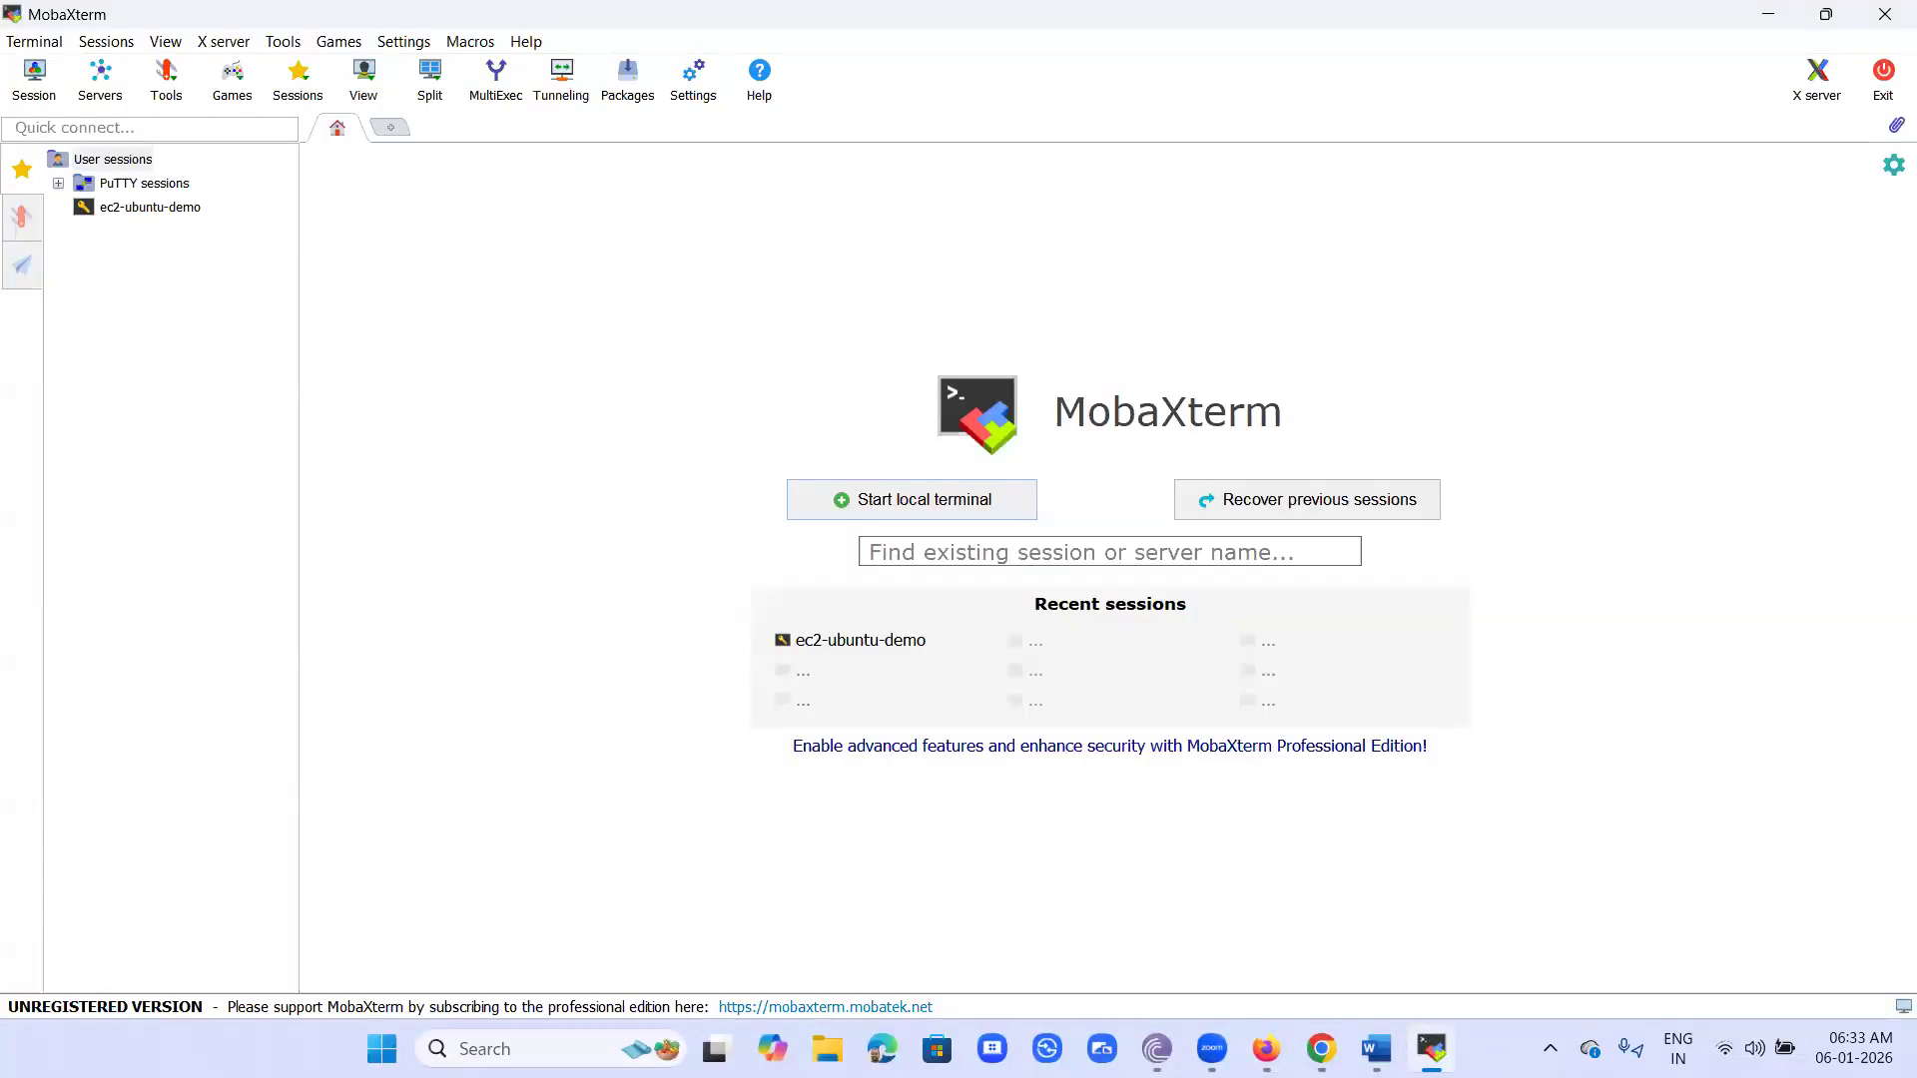
left_click(1768, 14)
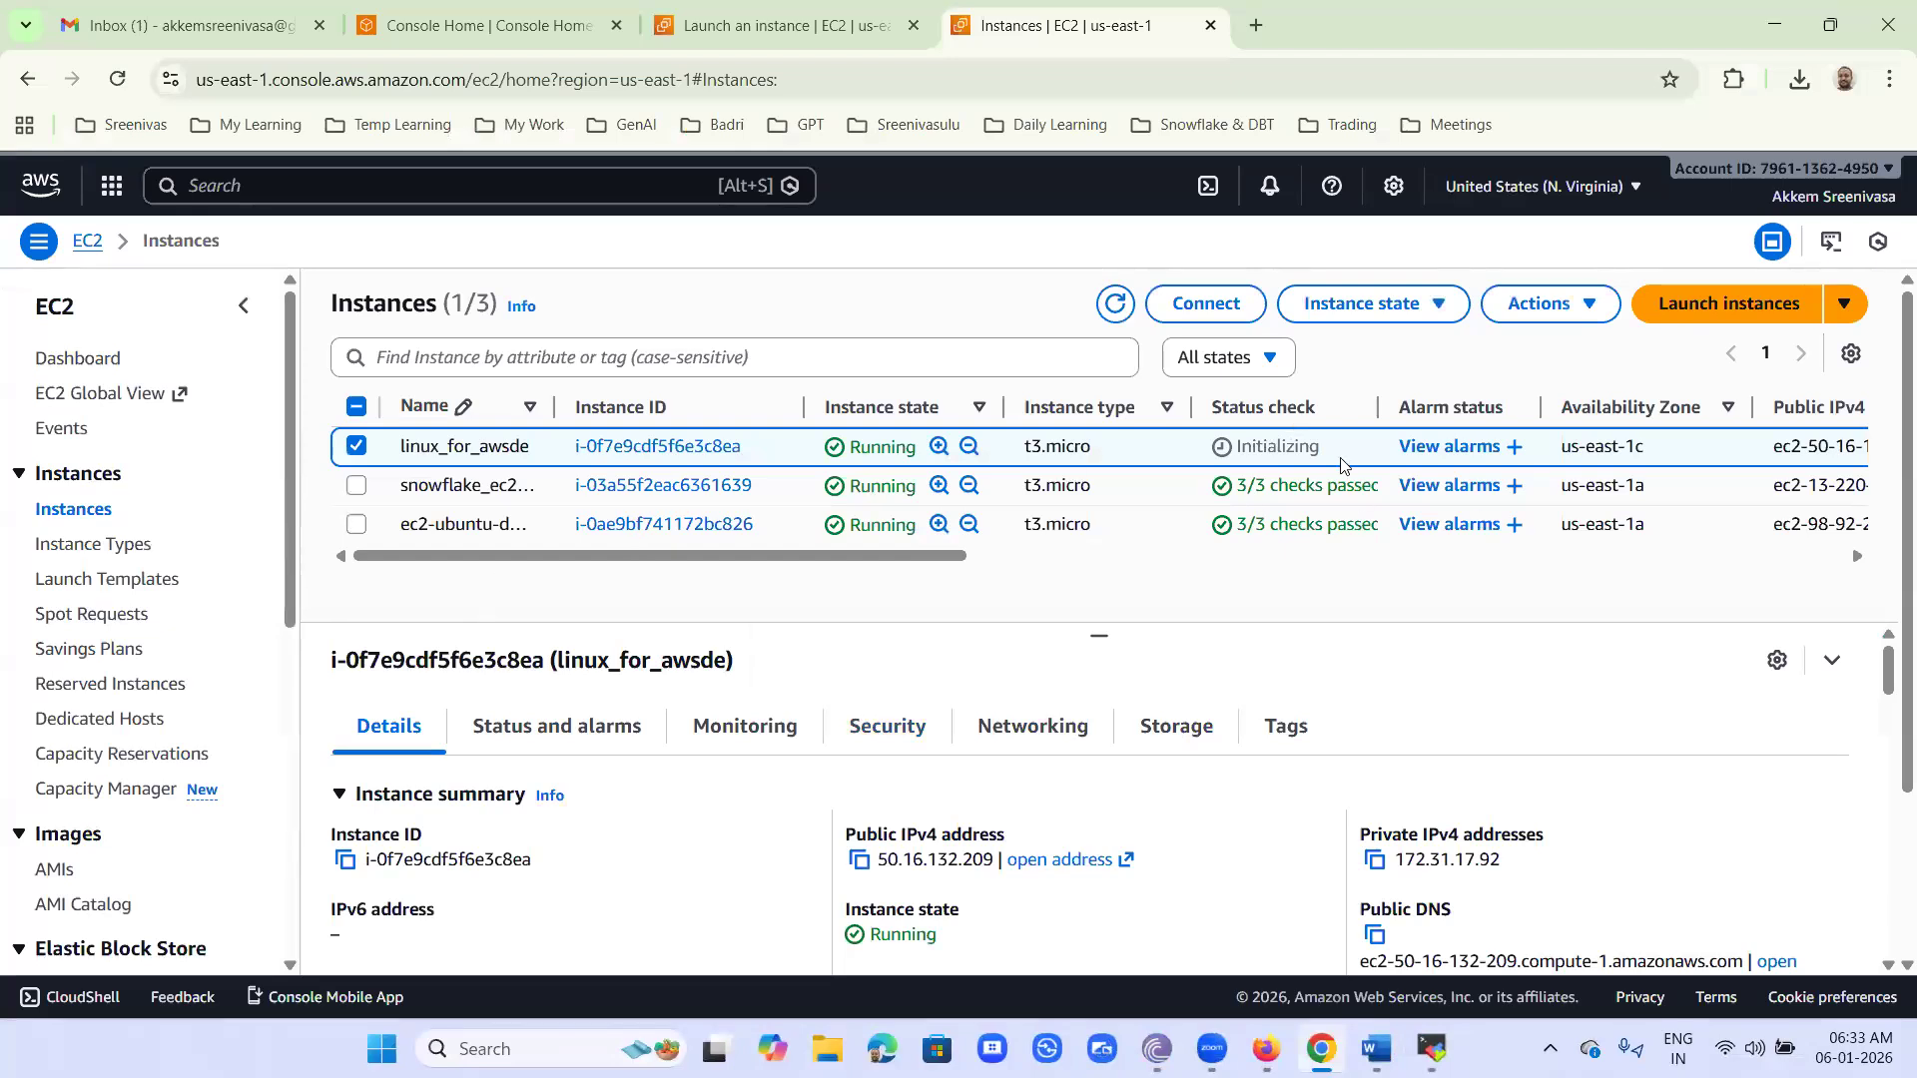
left_click(1116, 299)
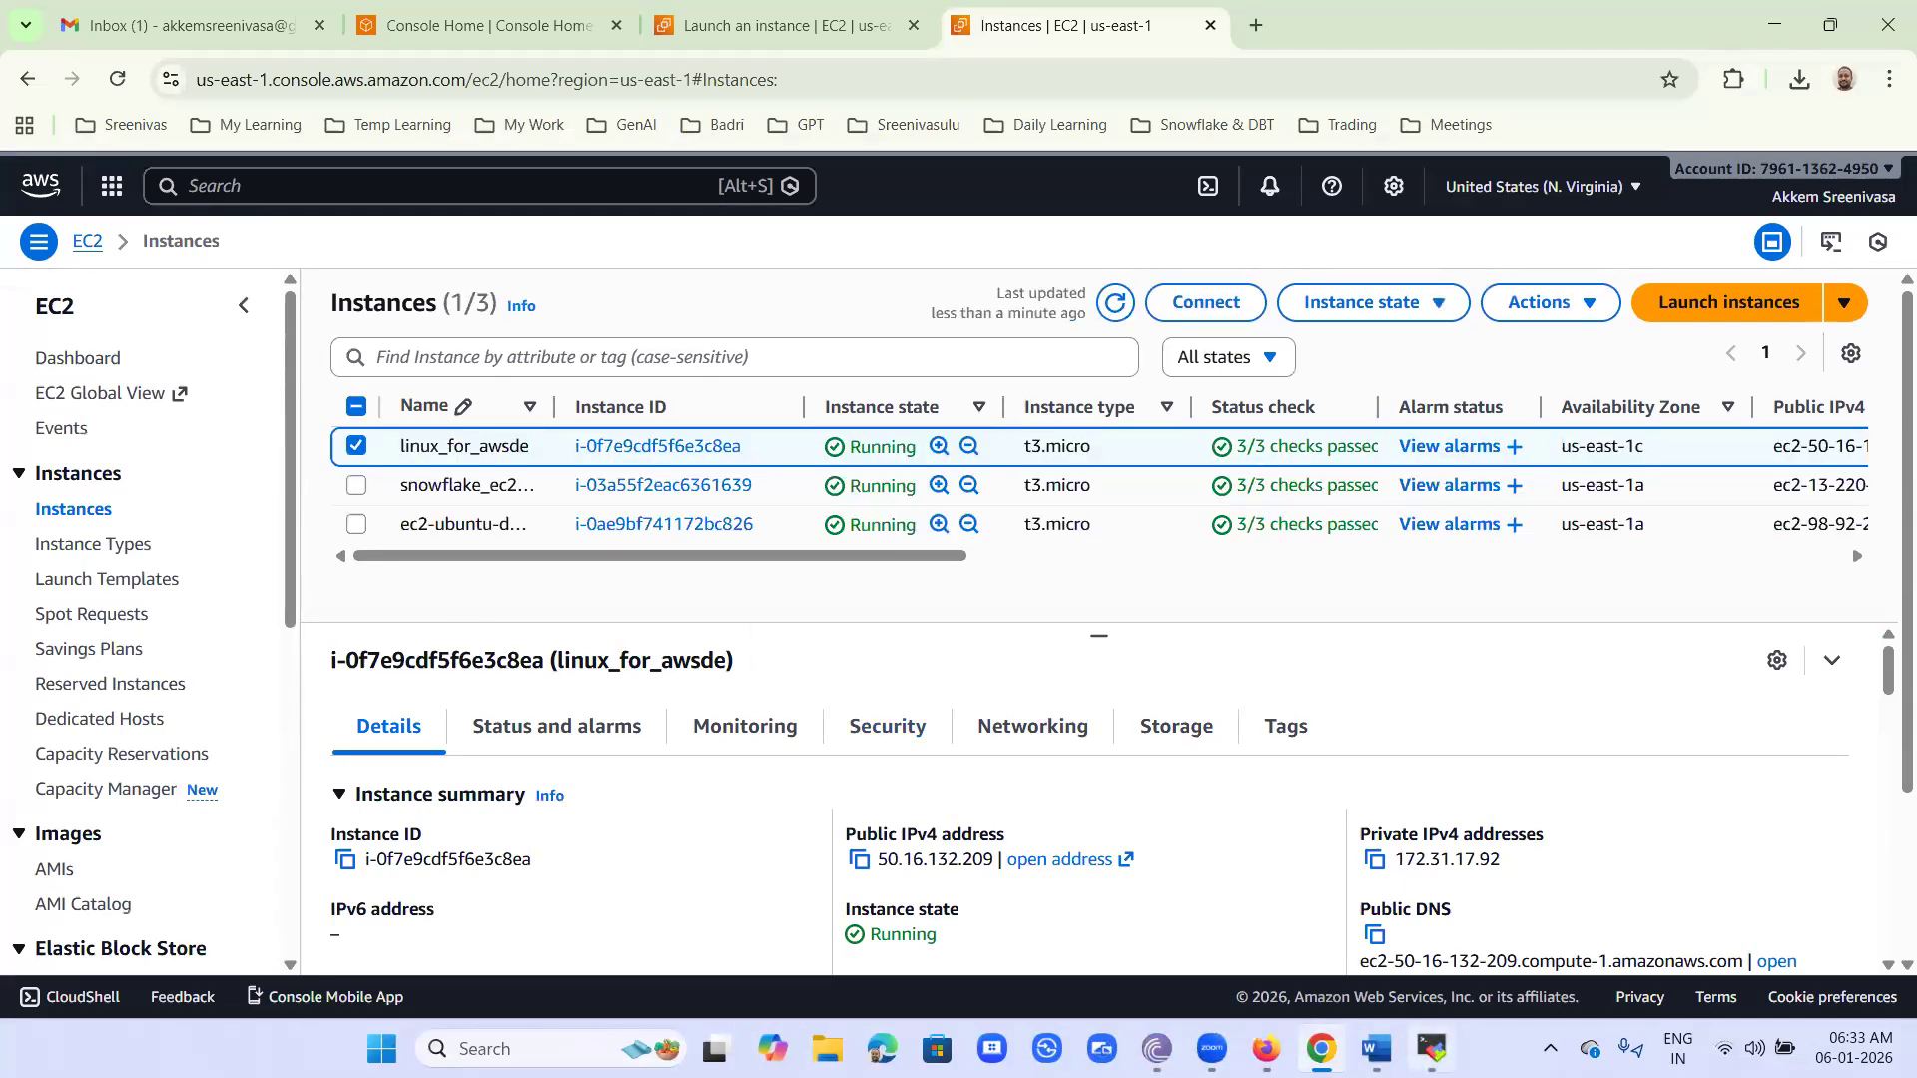
- Switch to MobaXterm and start a new session of type SSH
left_click(1433, 1048)
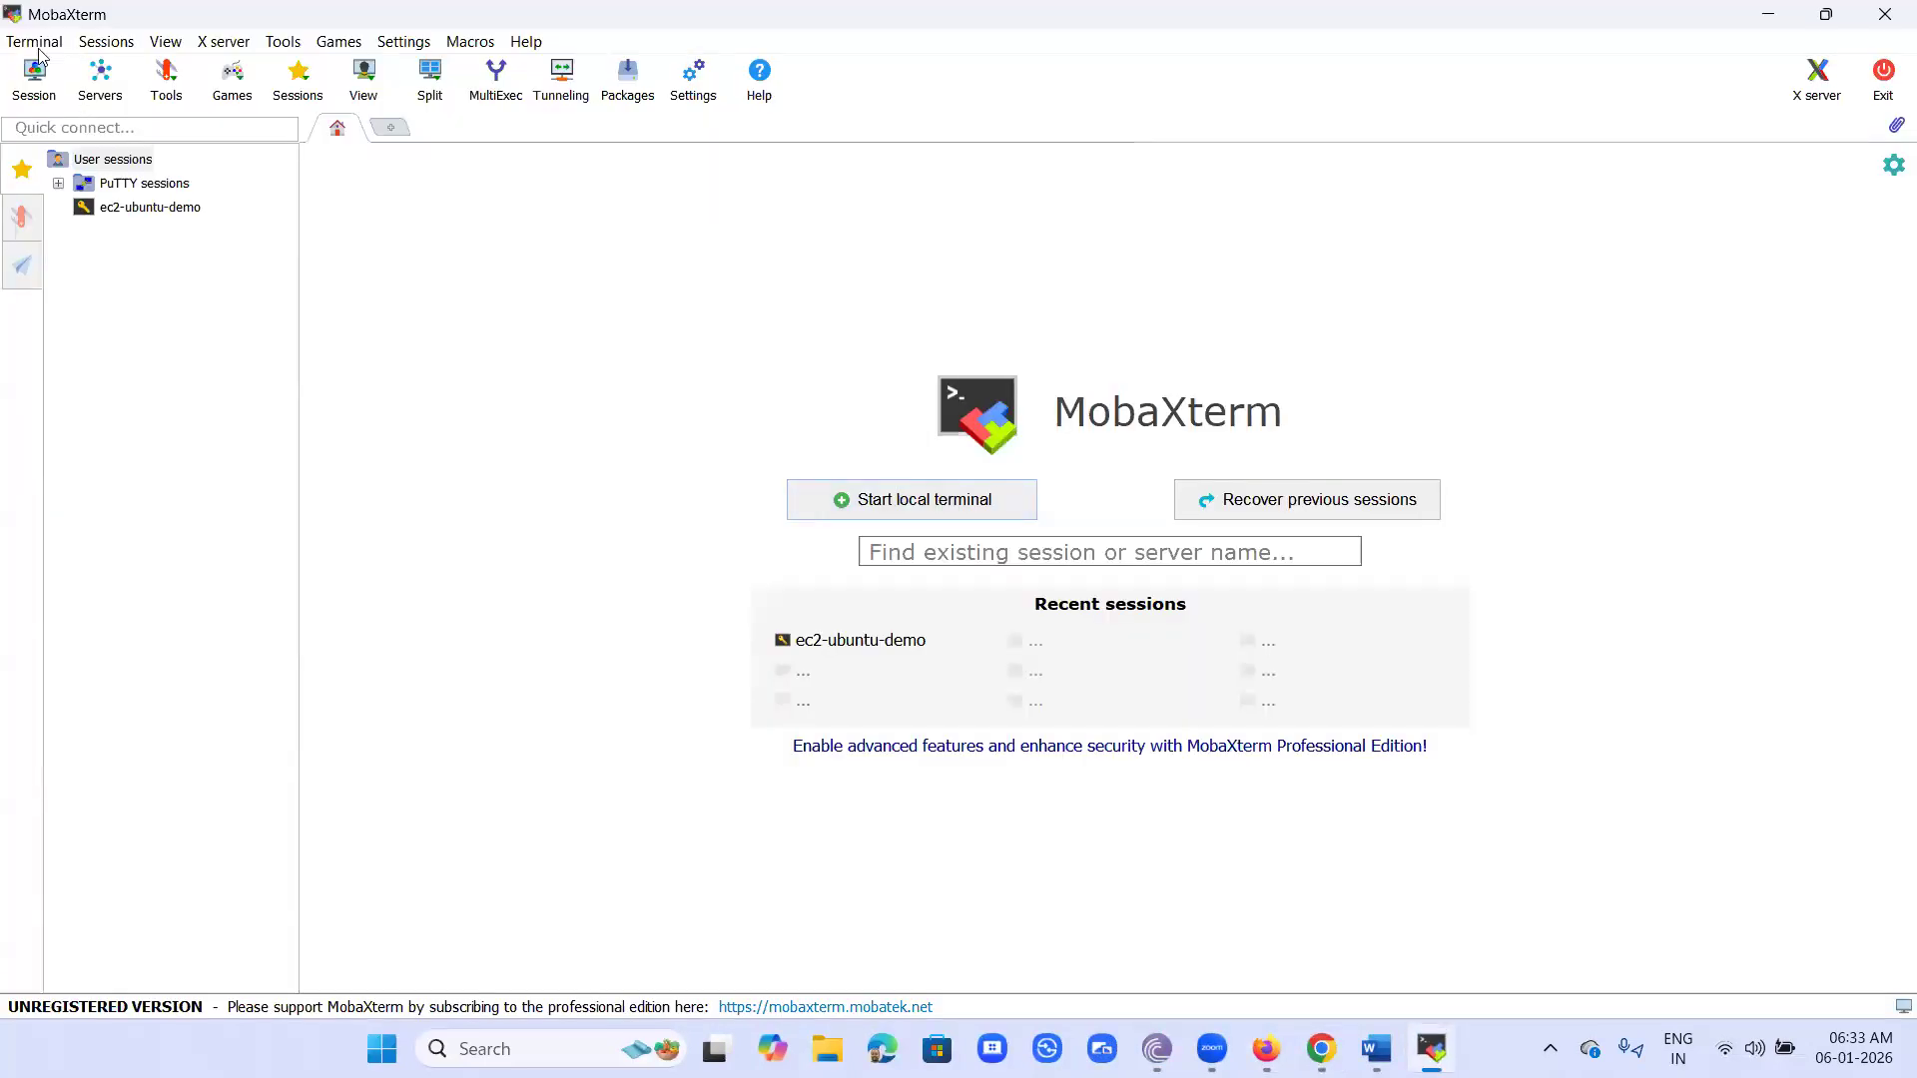
left_click(91, 46)
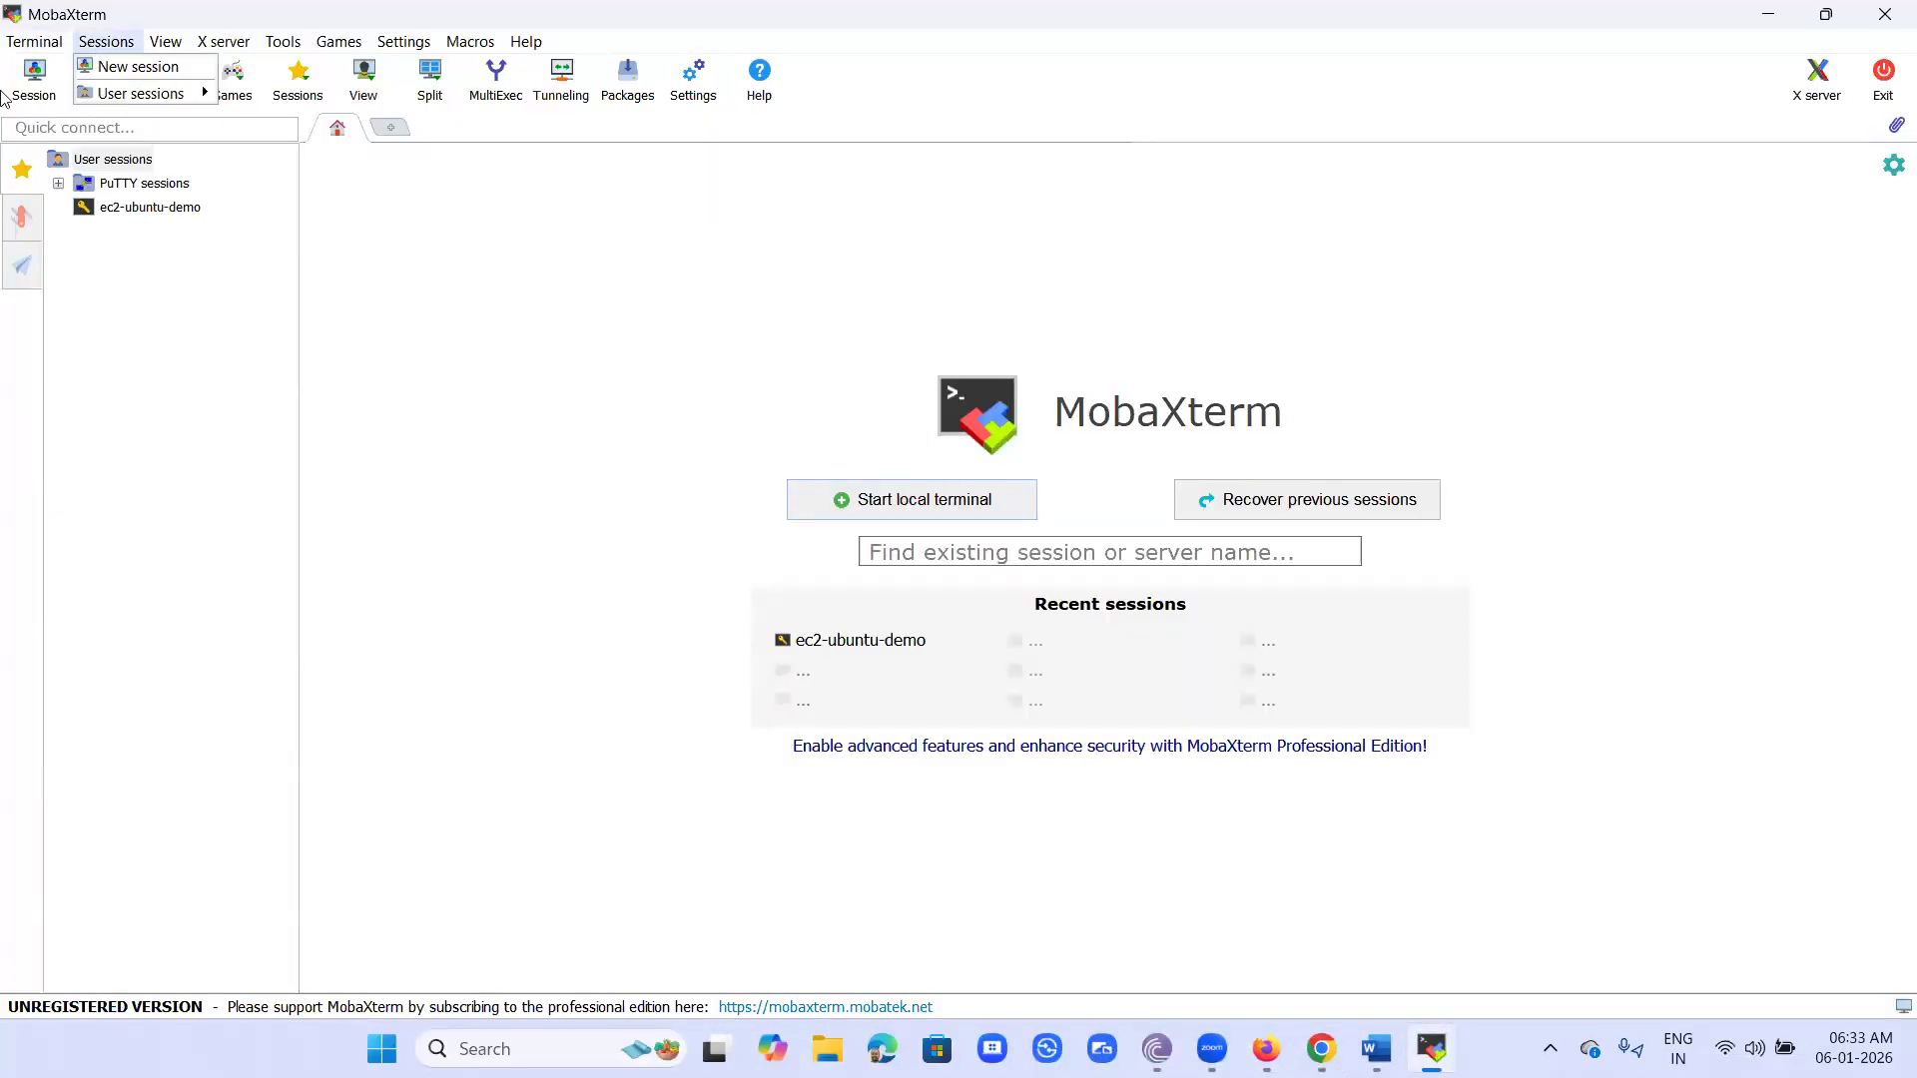
left_click(537, 442)
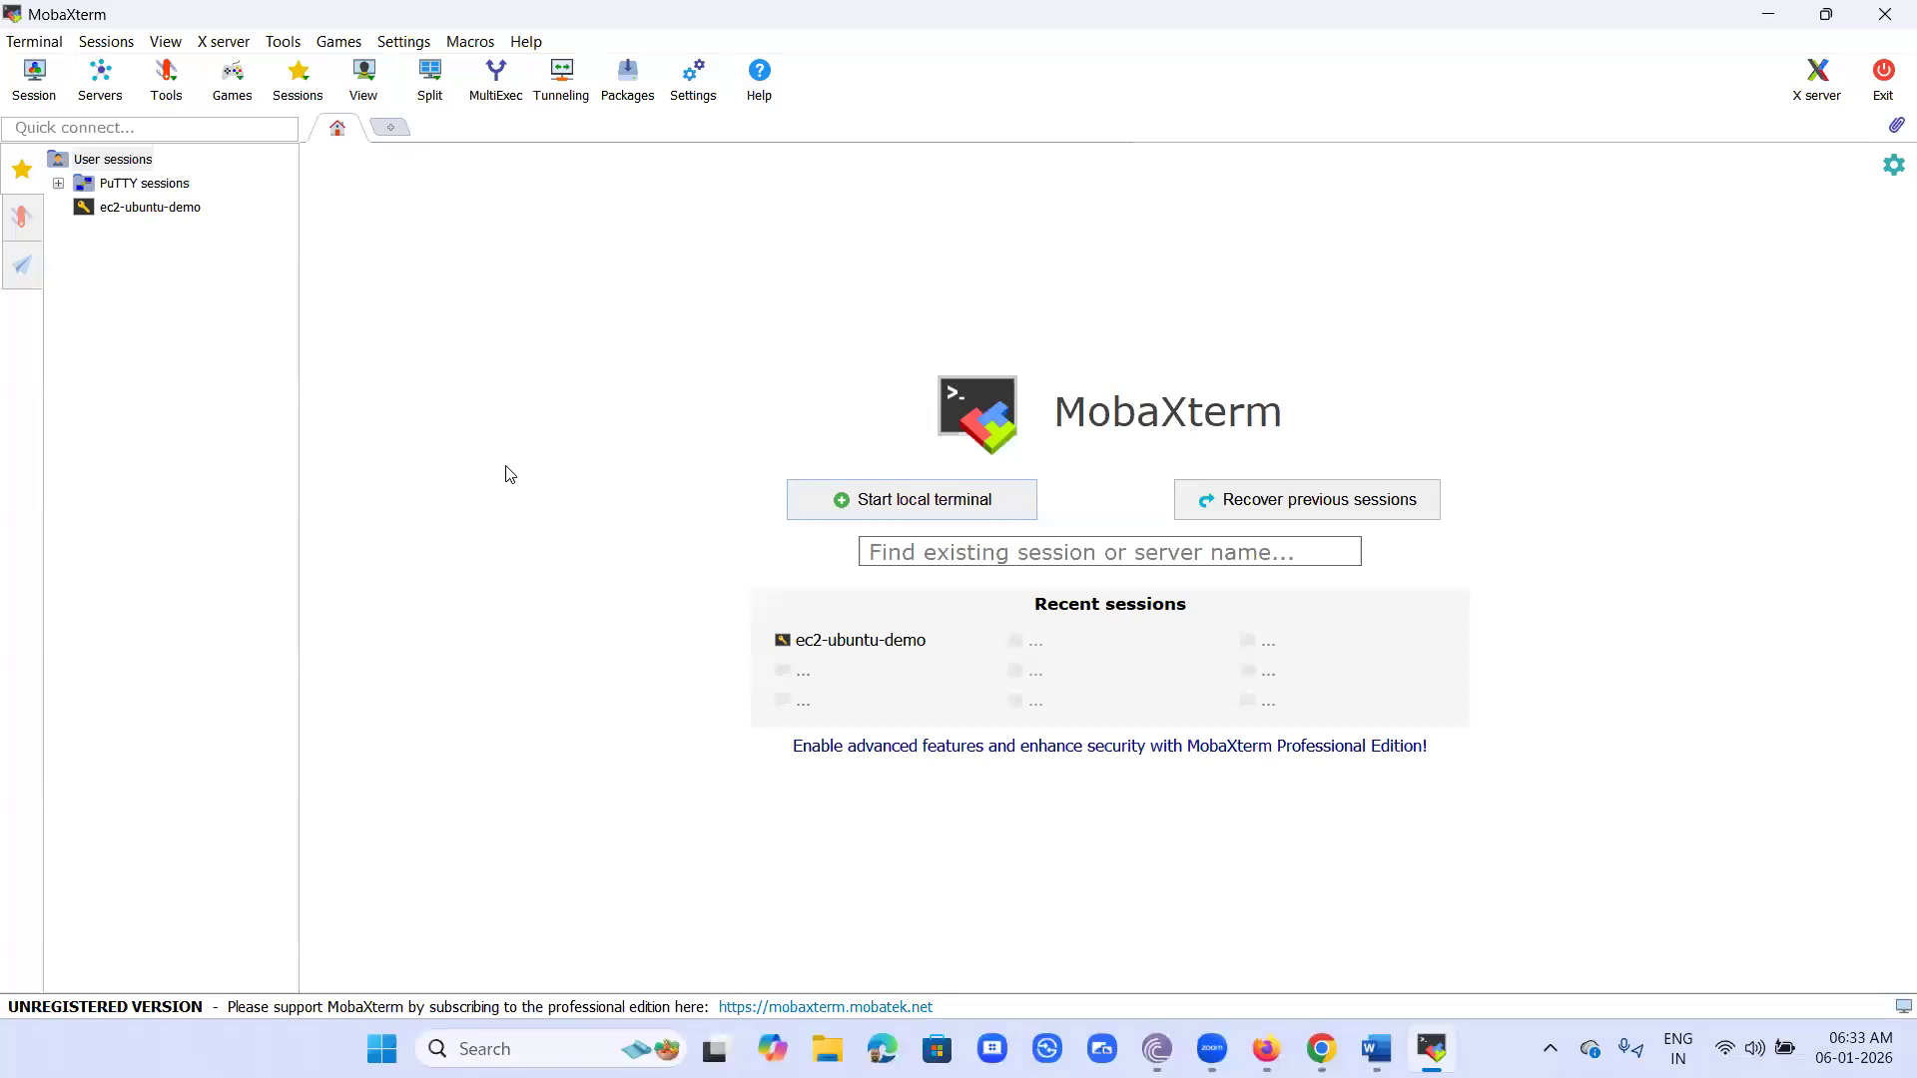
left_click(33, 79)
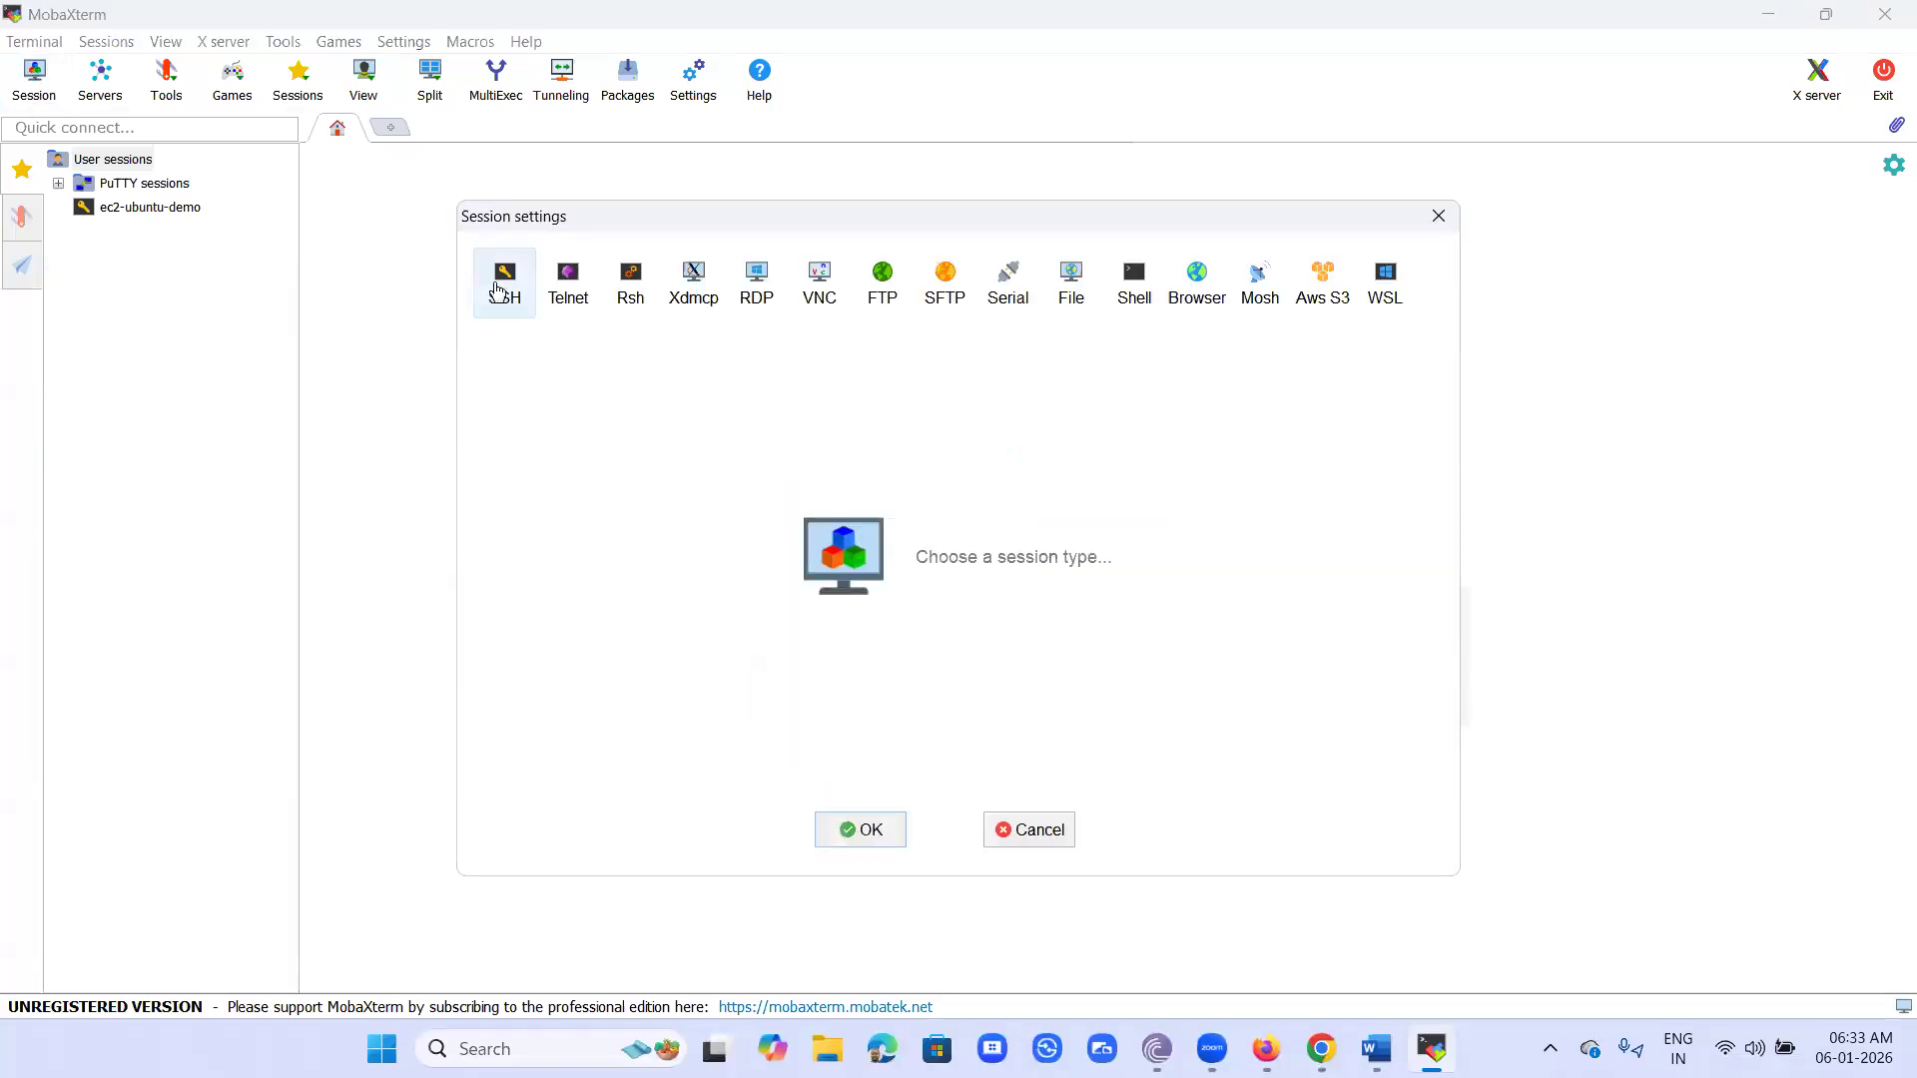
left_click(496, 290)
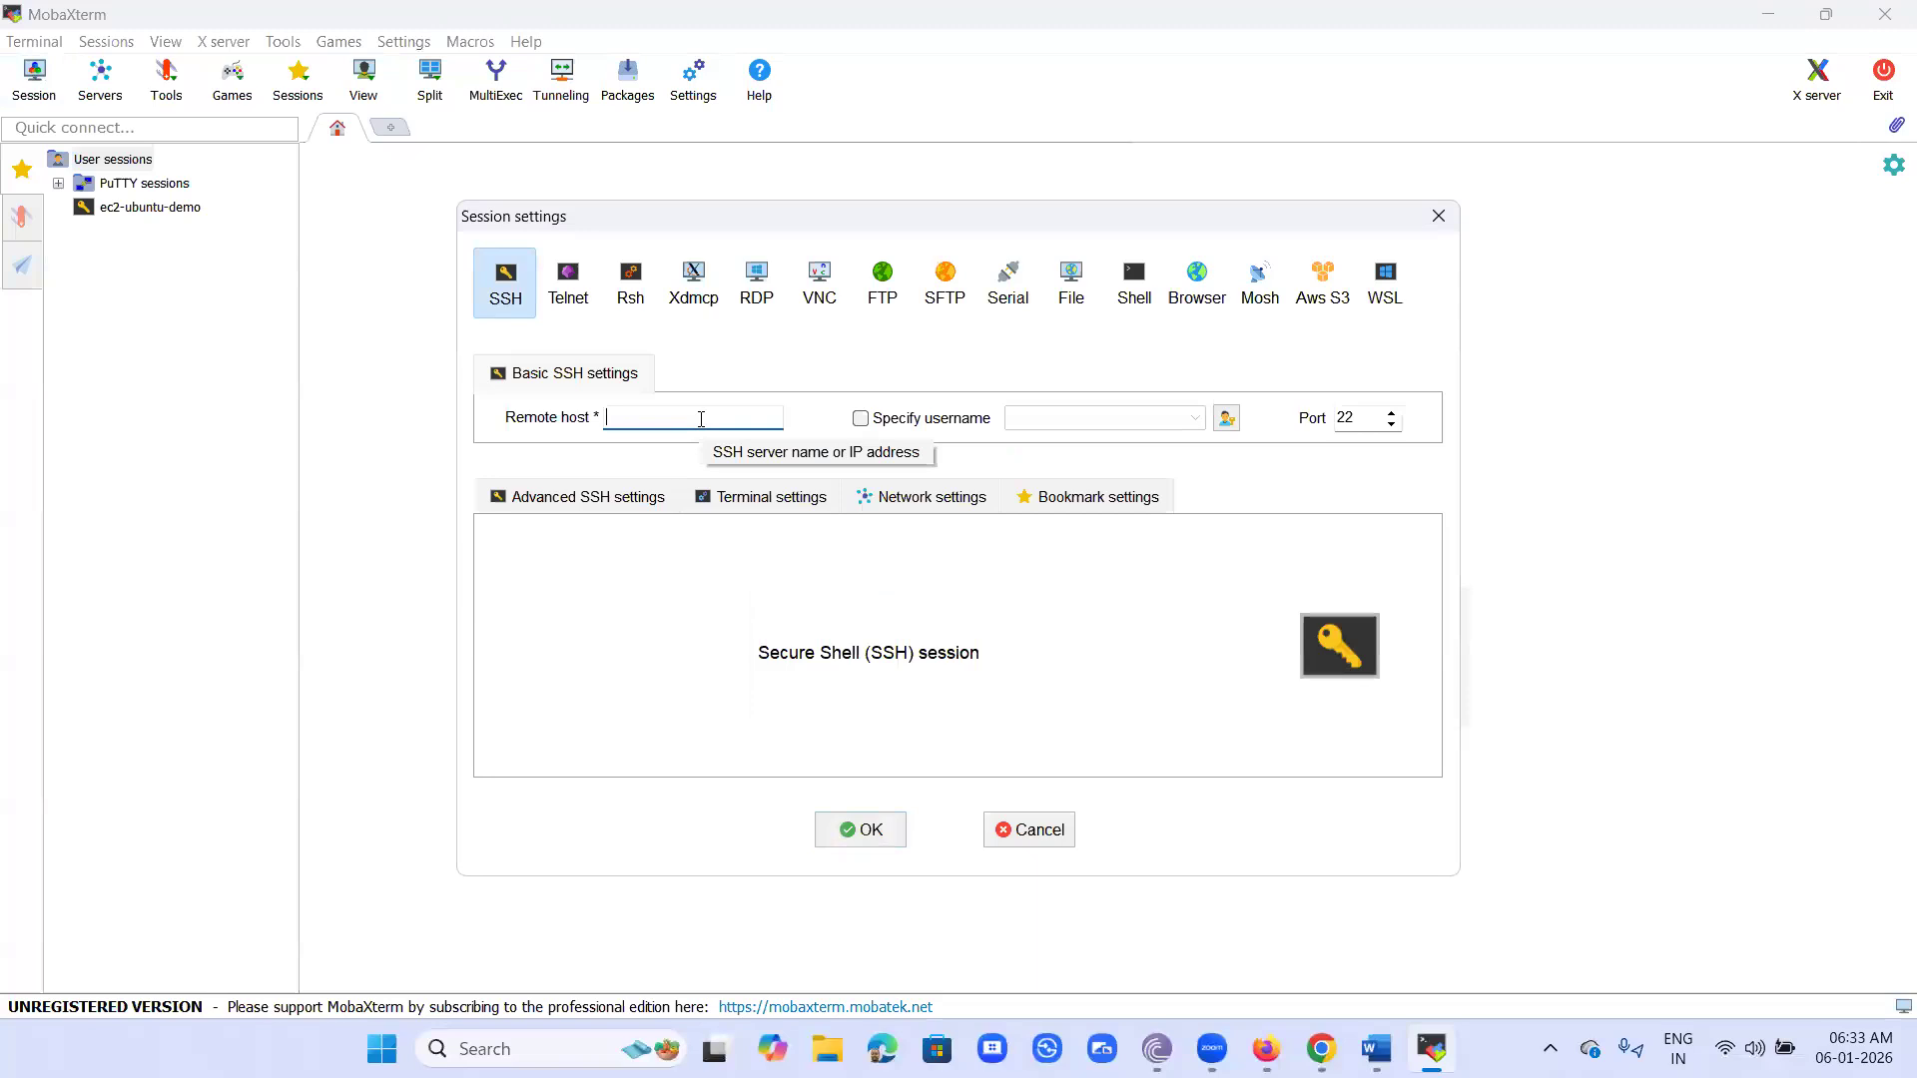
- Switch to the EC2 console in Chrome, keep only linux_for_awsde selected and copy its public IPv4 address
left_click(1330, 1045)
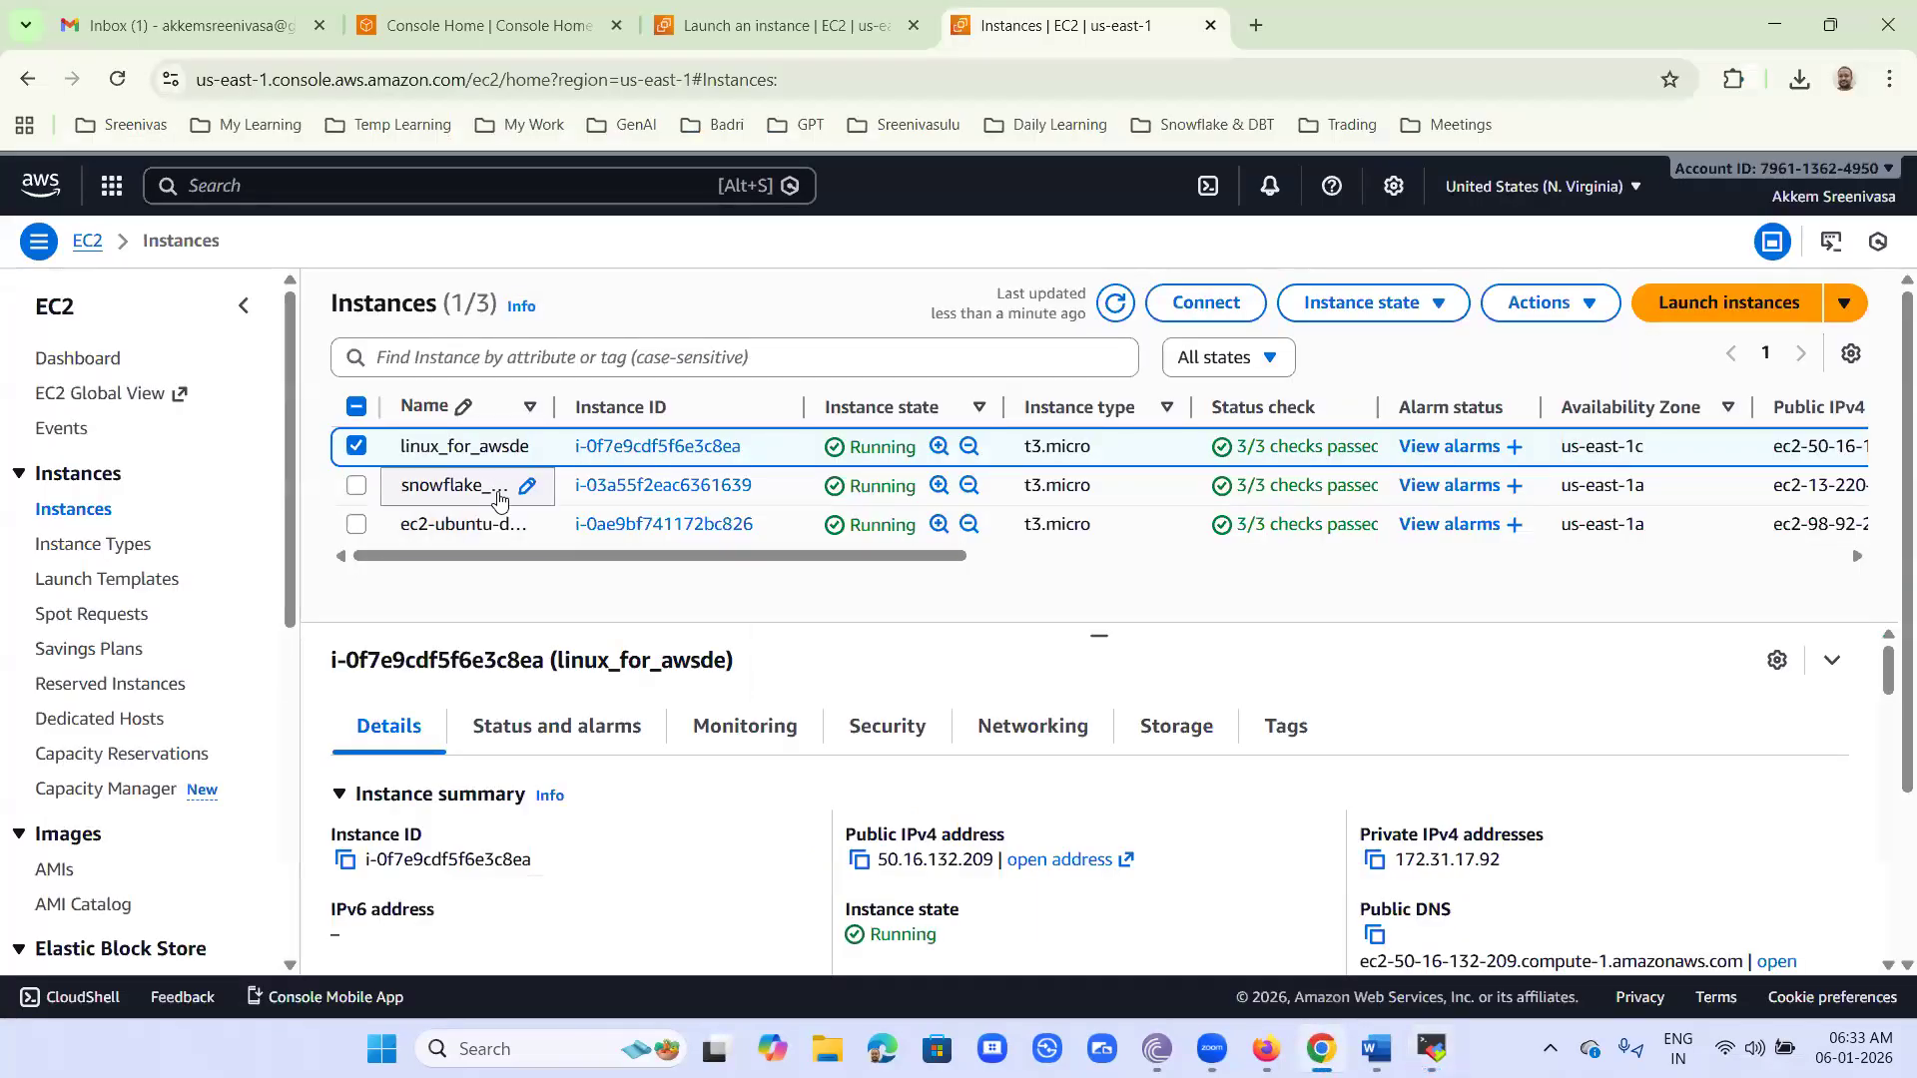
left_click(356, 487)
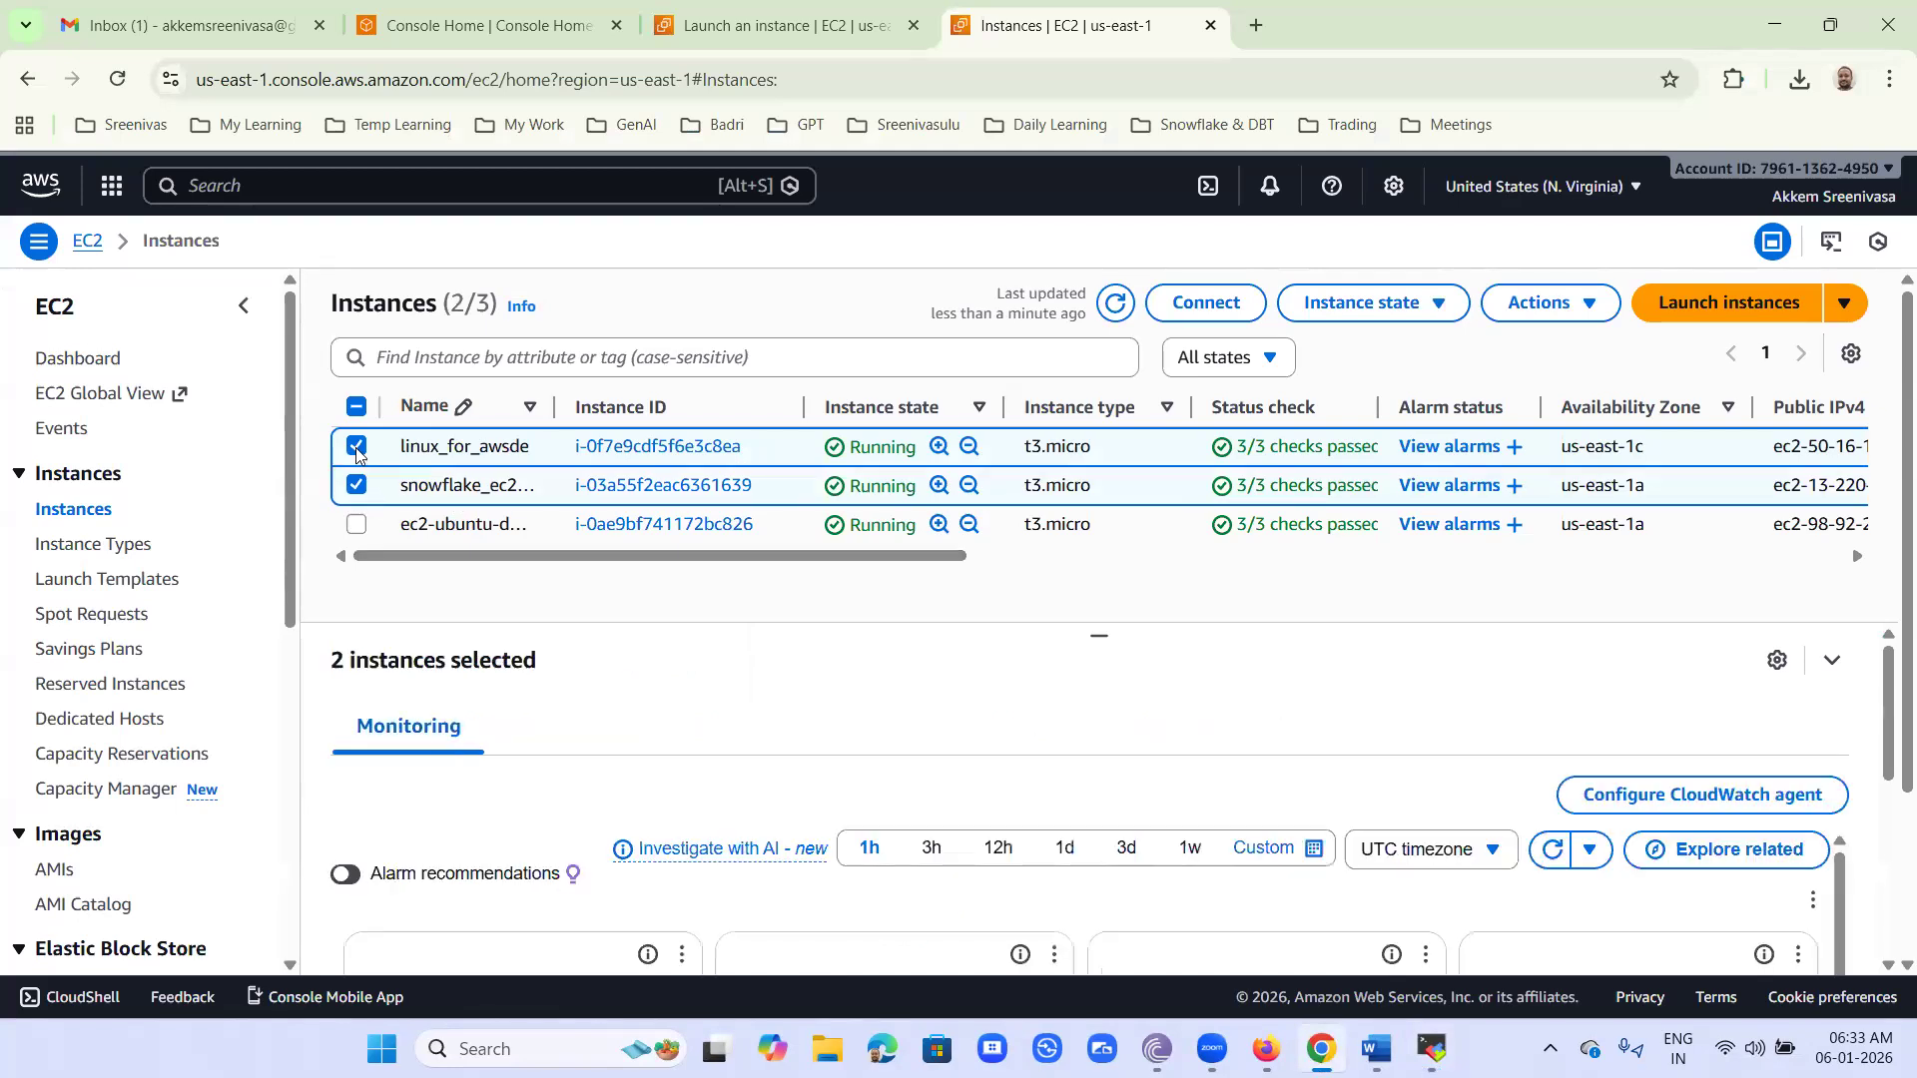
left_click(356, 447)
left_click(356, 486)
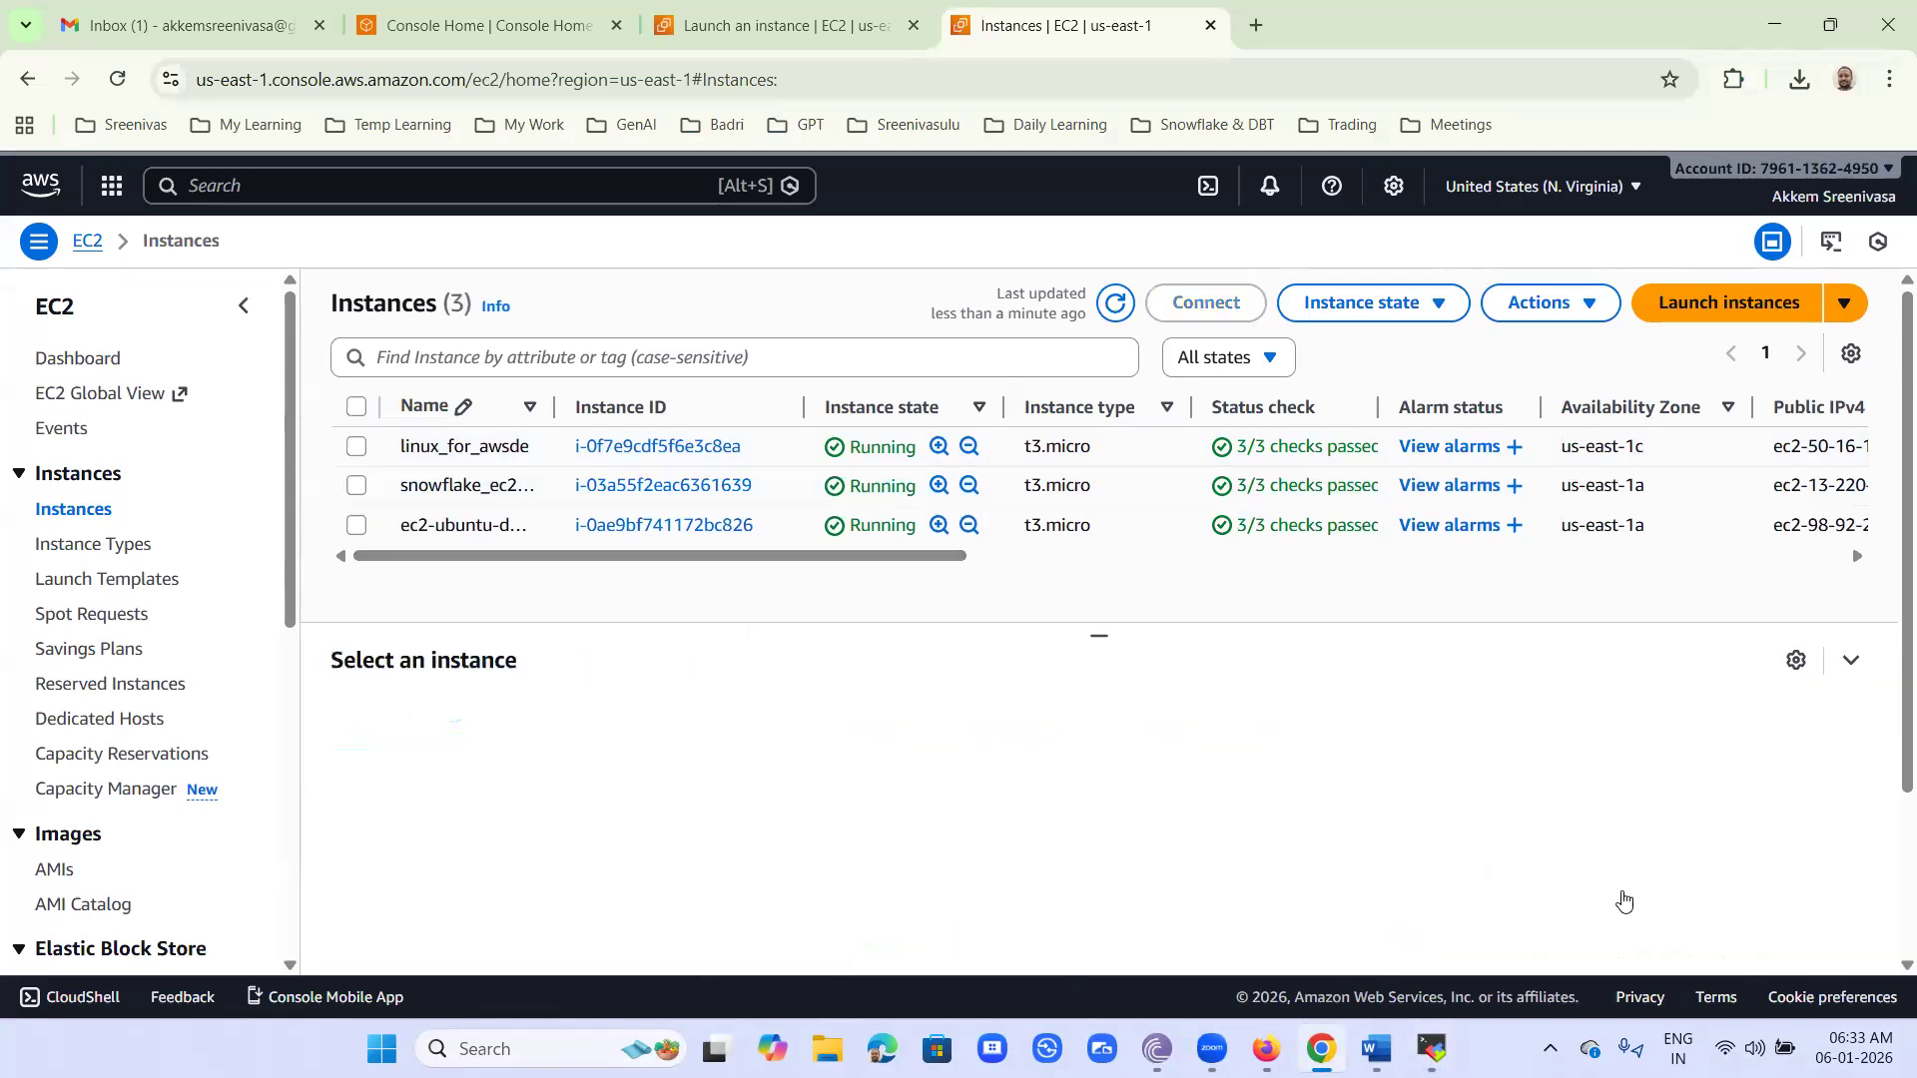
left_click(356, 448)
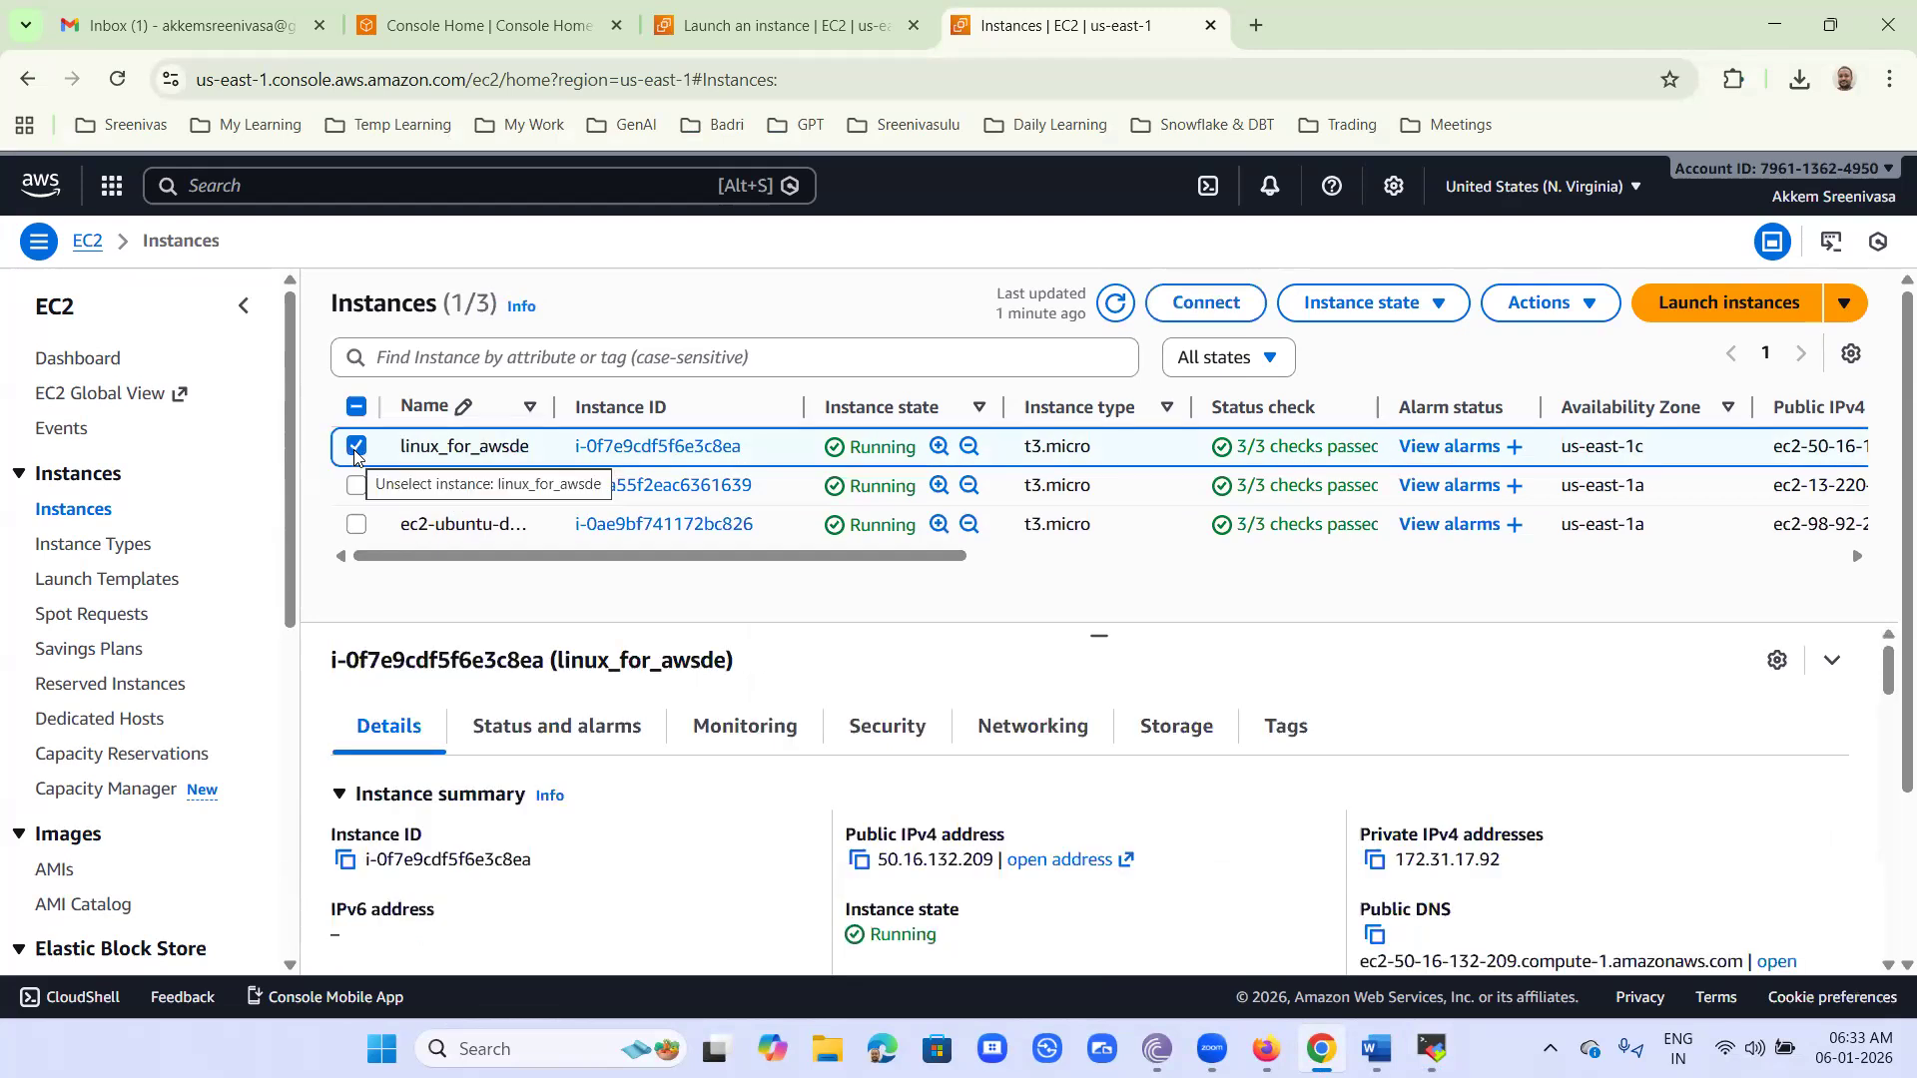
scroll(1887, 844, "down", 1)
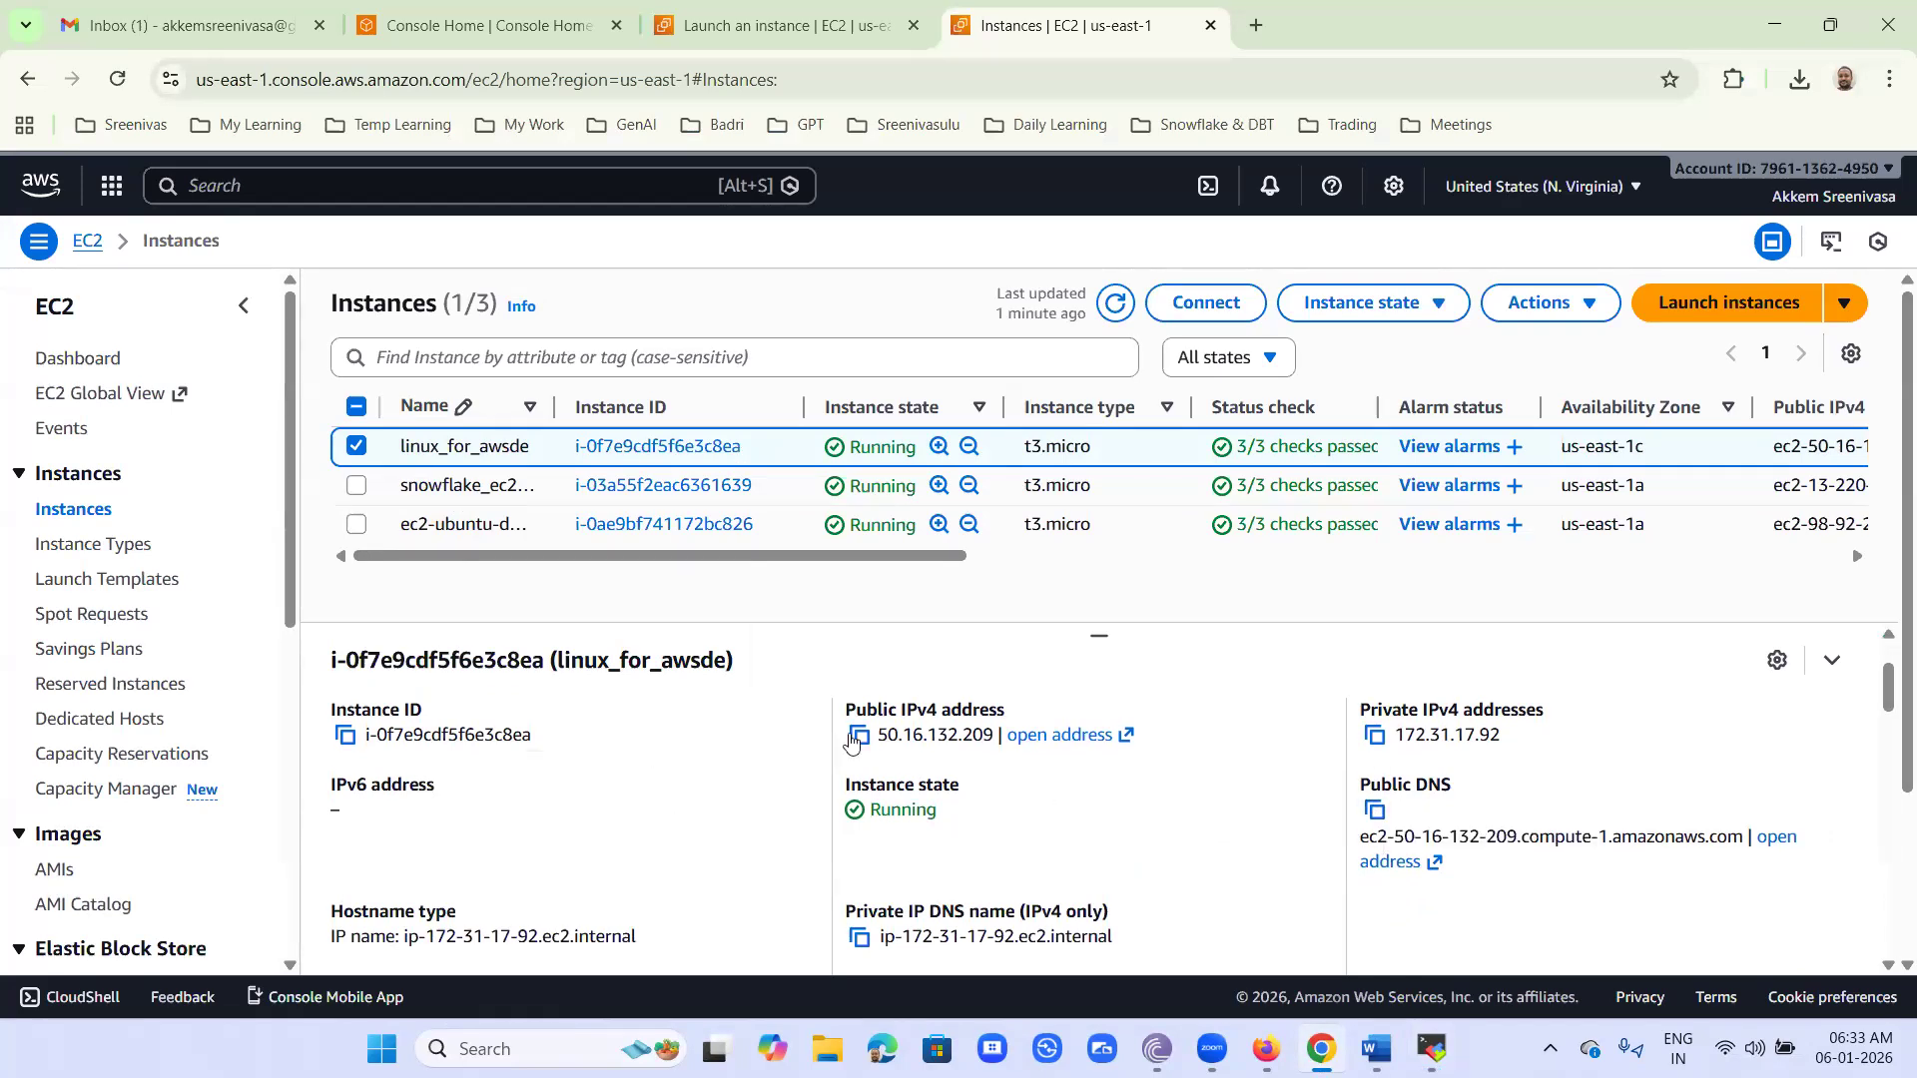
left_click(856, 735)
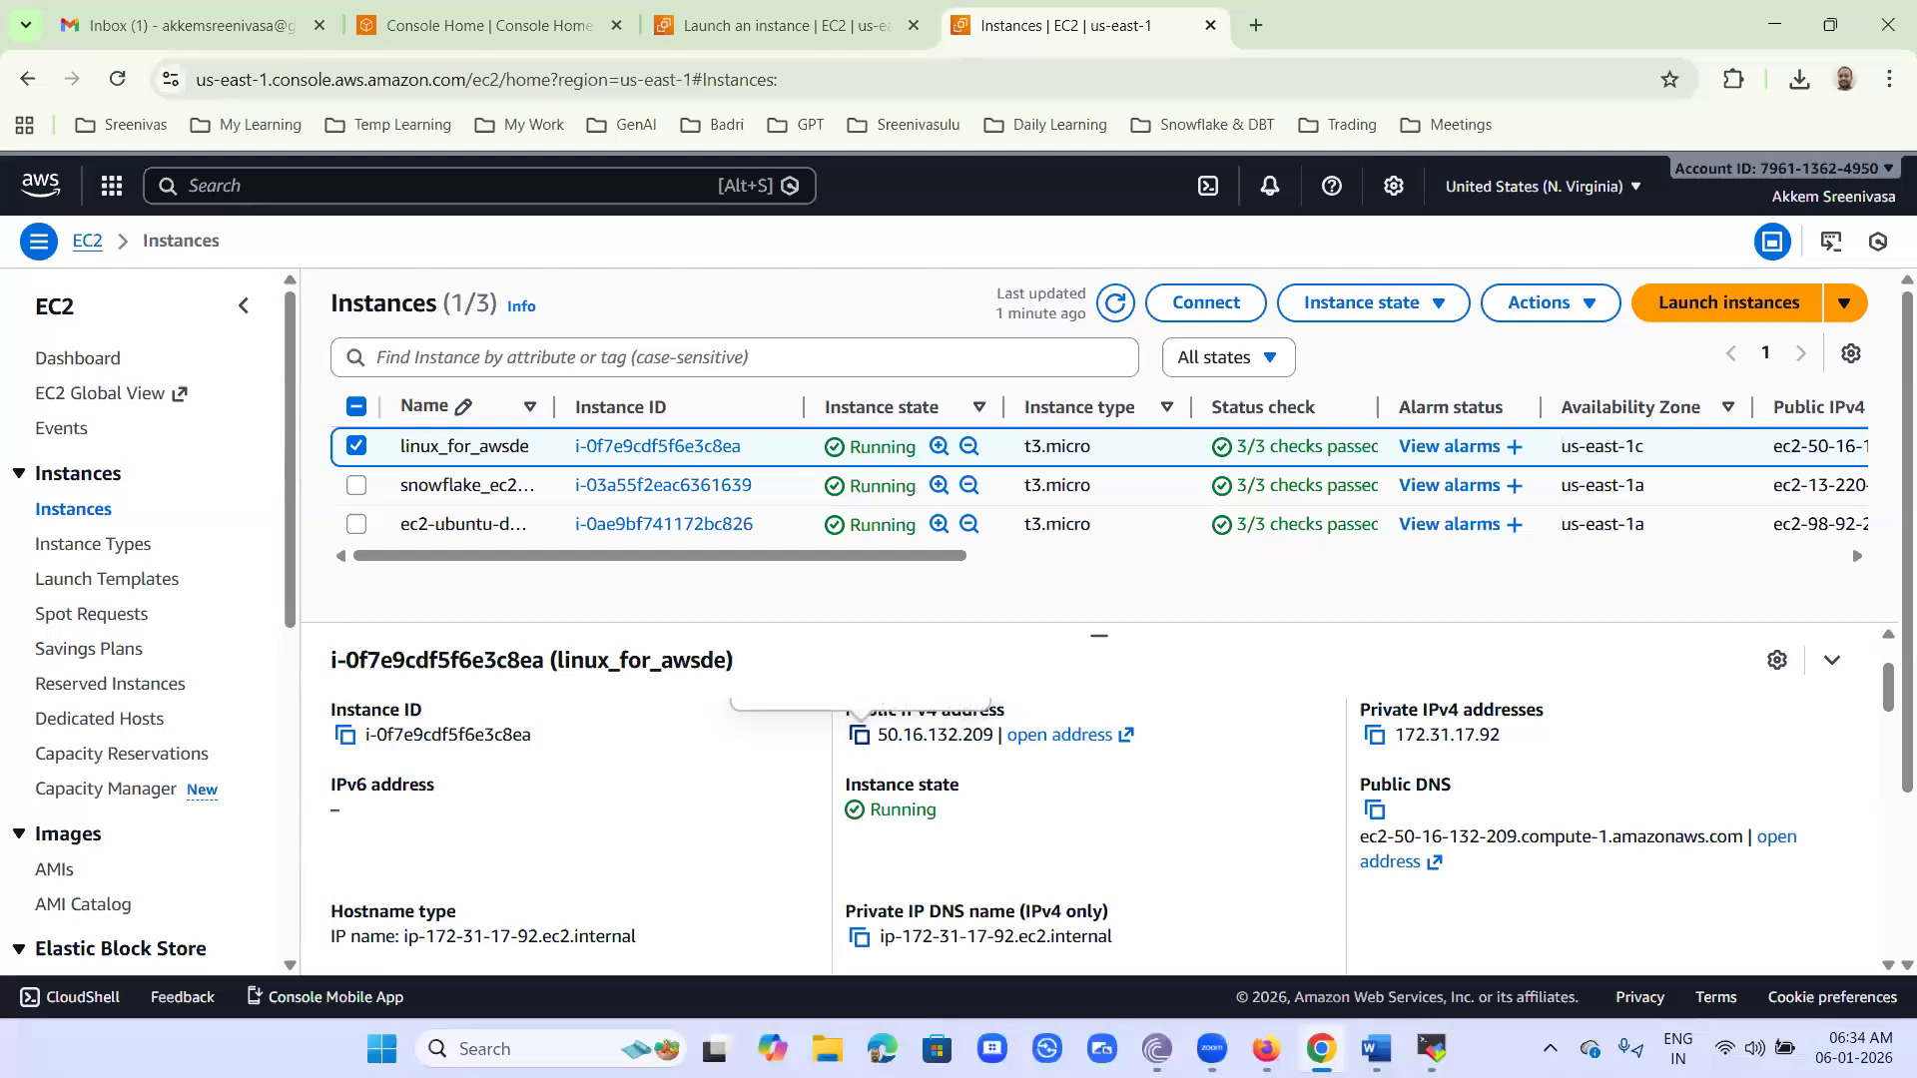
- Switch to MobaXterm and set the SSH session's remote host to 50.16.132.209 with the specified username ubuntu
left_click(1432, 1048)
left_click(687, 416)
key("ctrl+v")
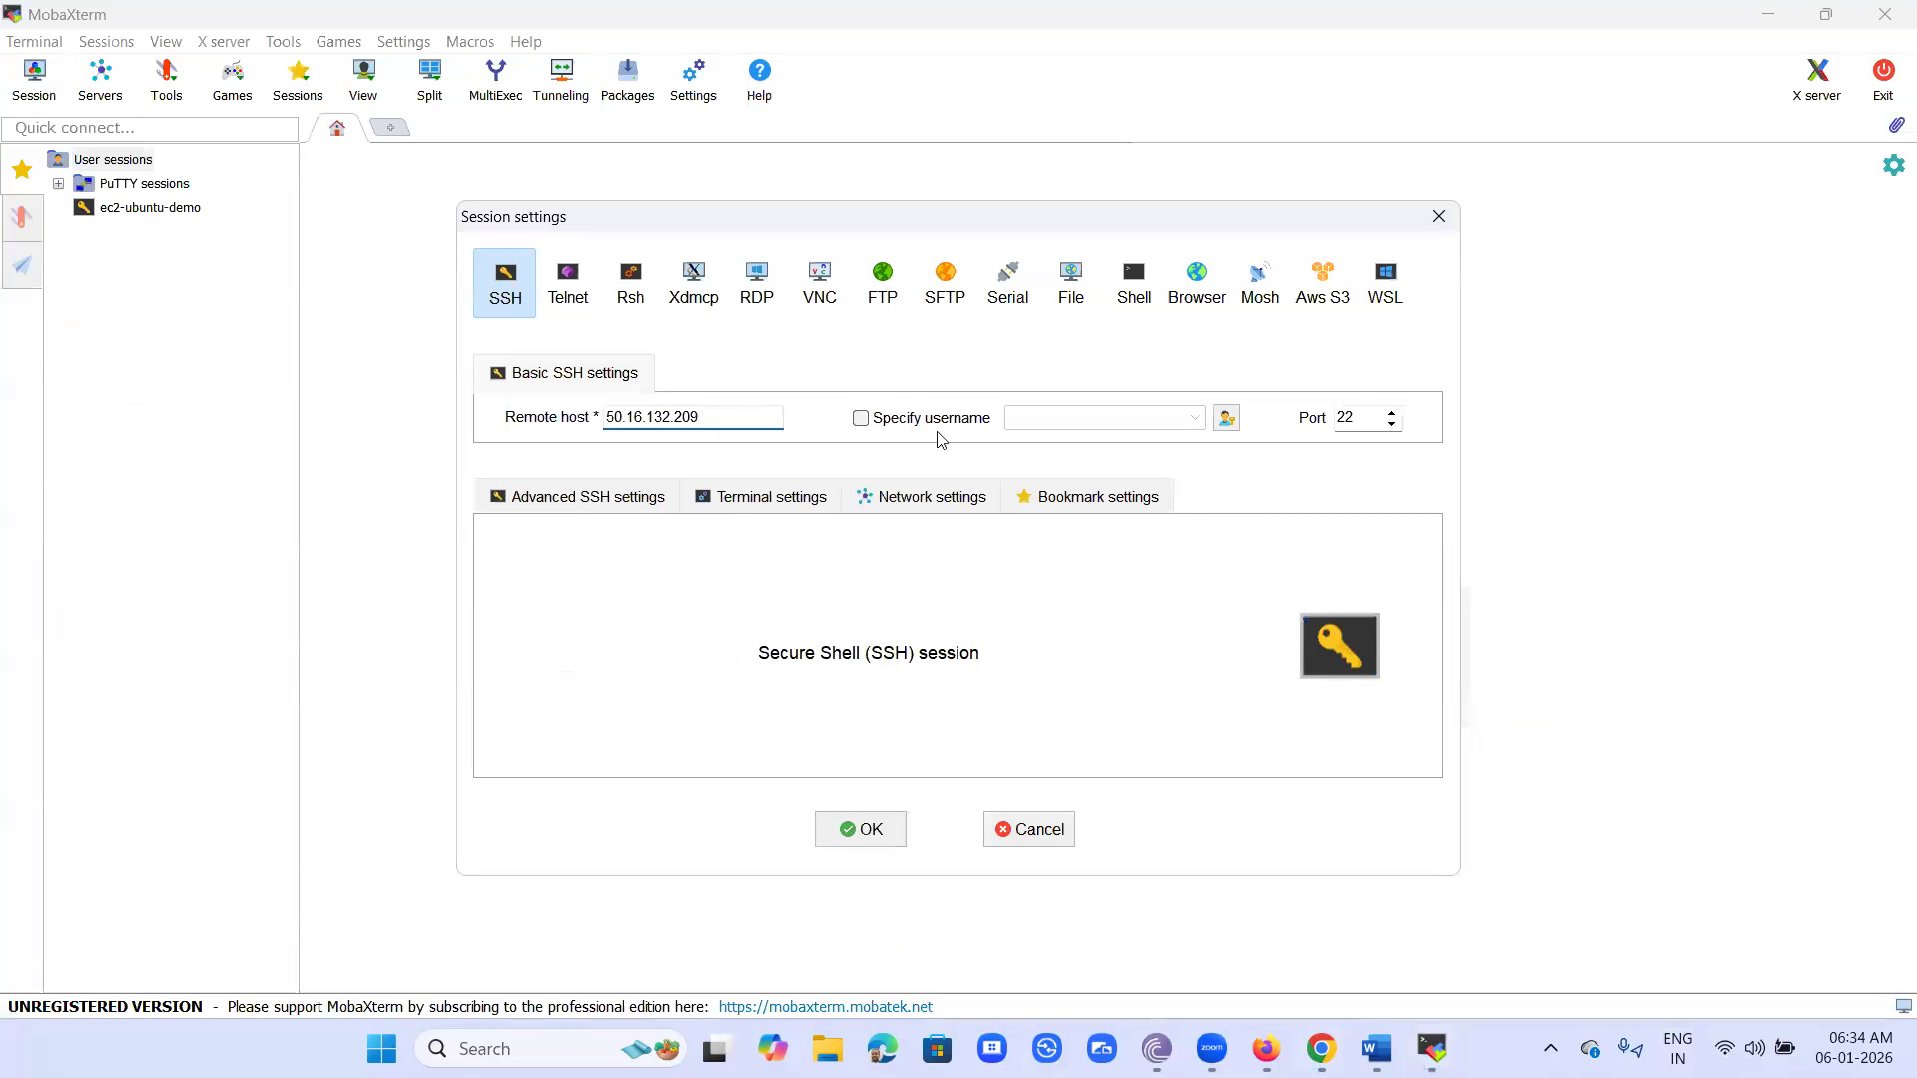
left_click(860, 419)
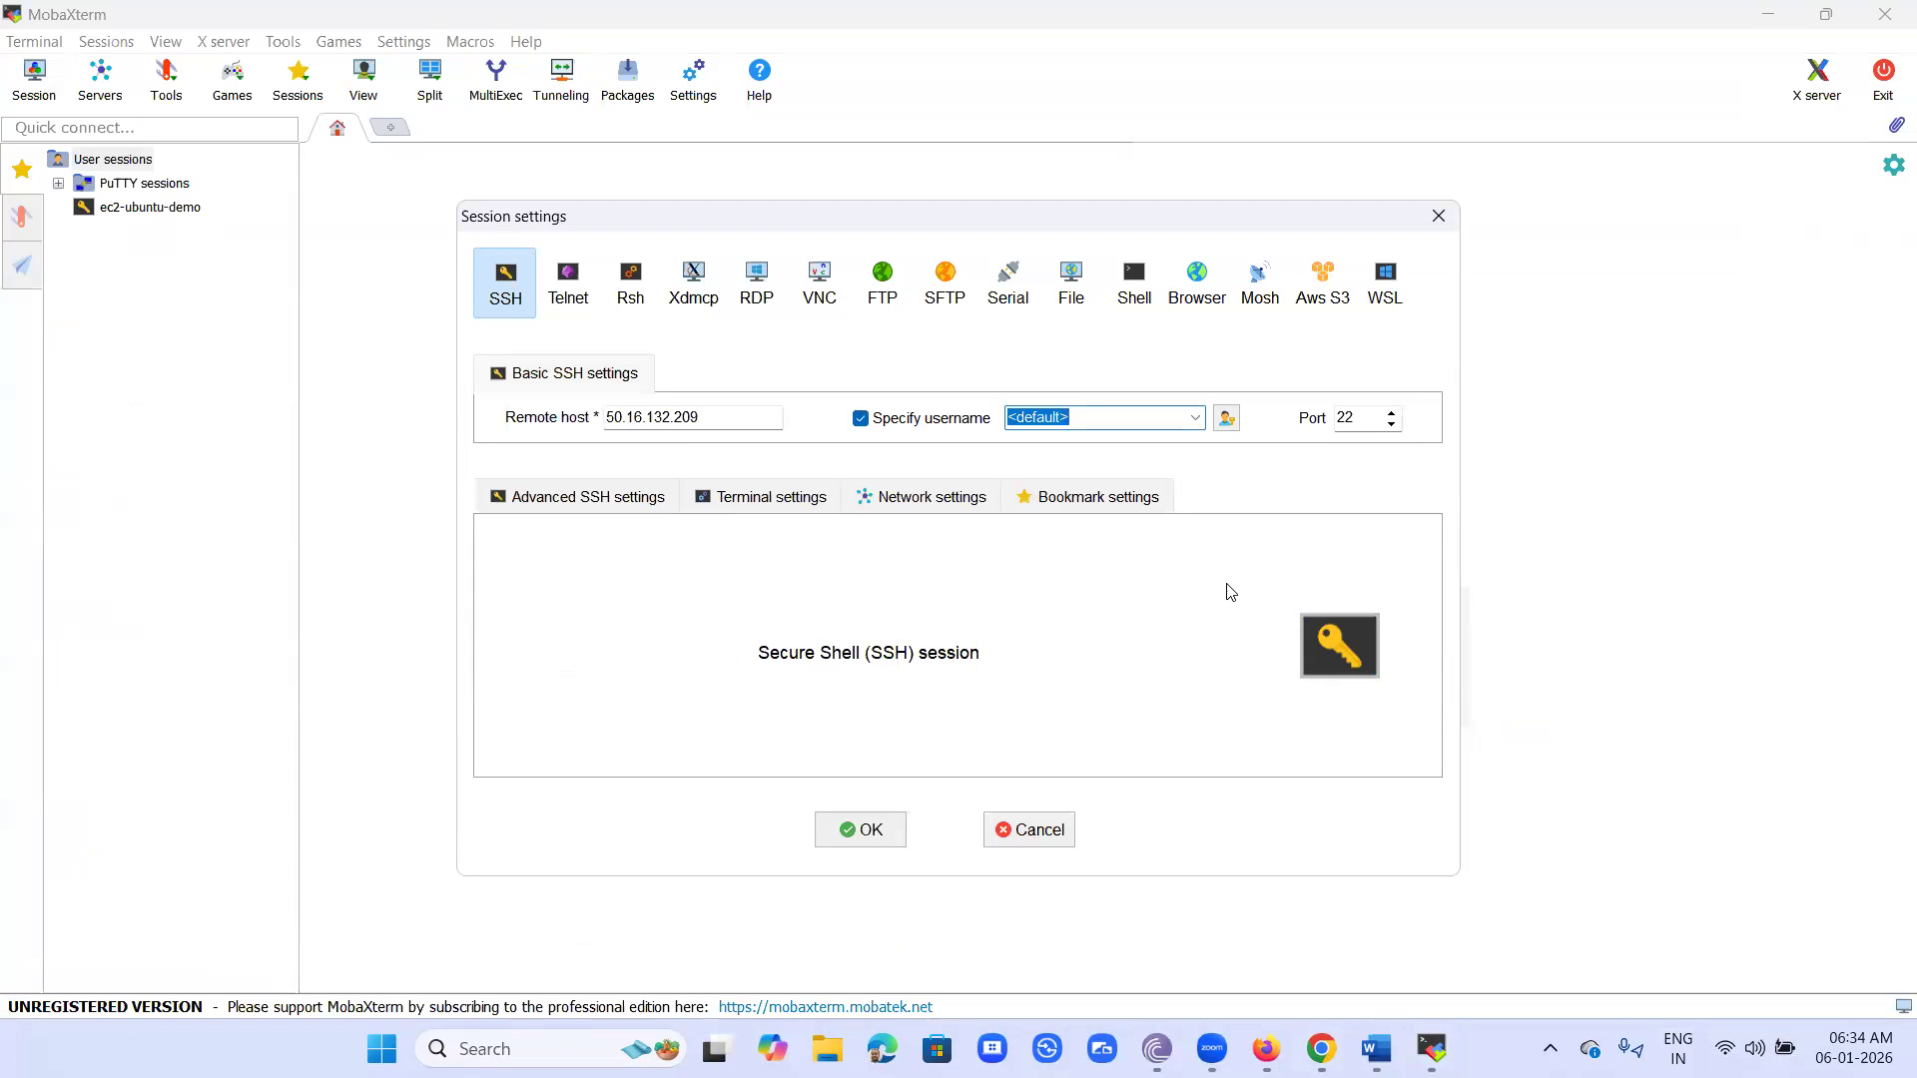
type("ubuntu")
- Enable private key authentication in the advanced SSH settings, using the .ppk file dated 06-01-2026 from the Complete Amazon Webservices (AWS) course's Keys folder
left_click(539, 499)
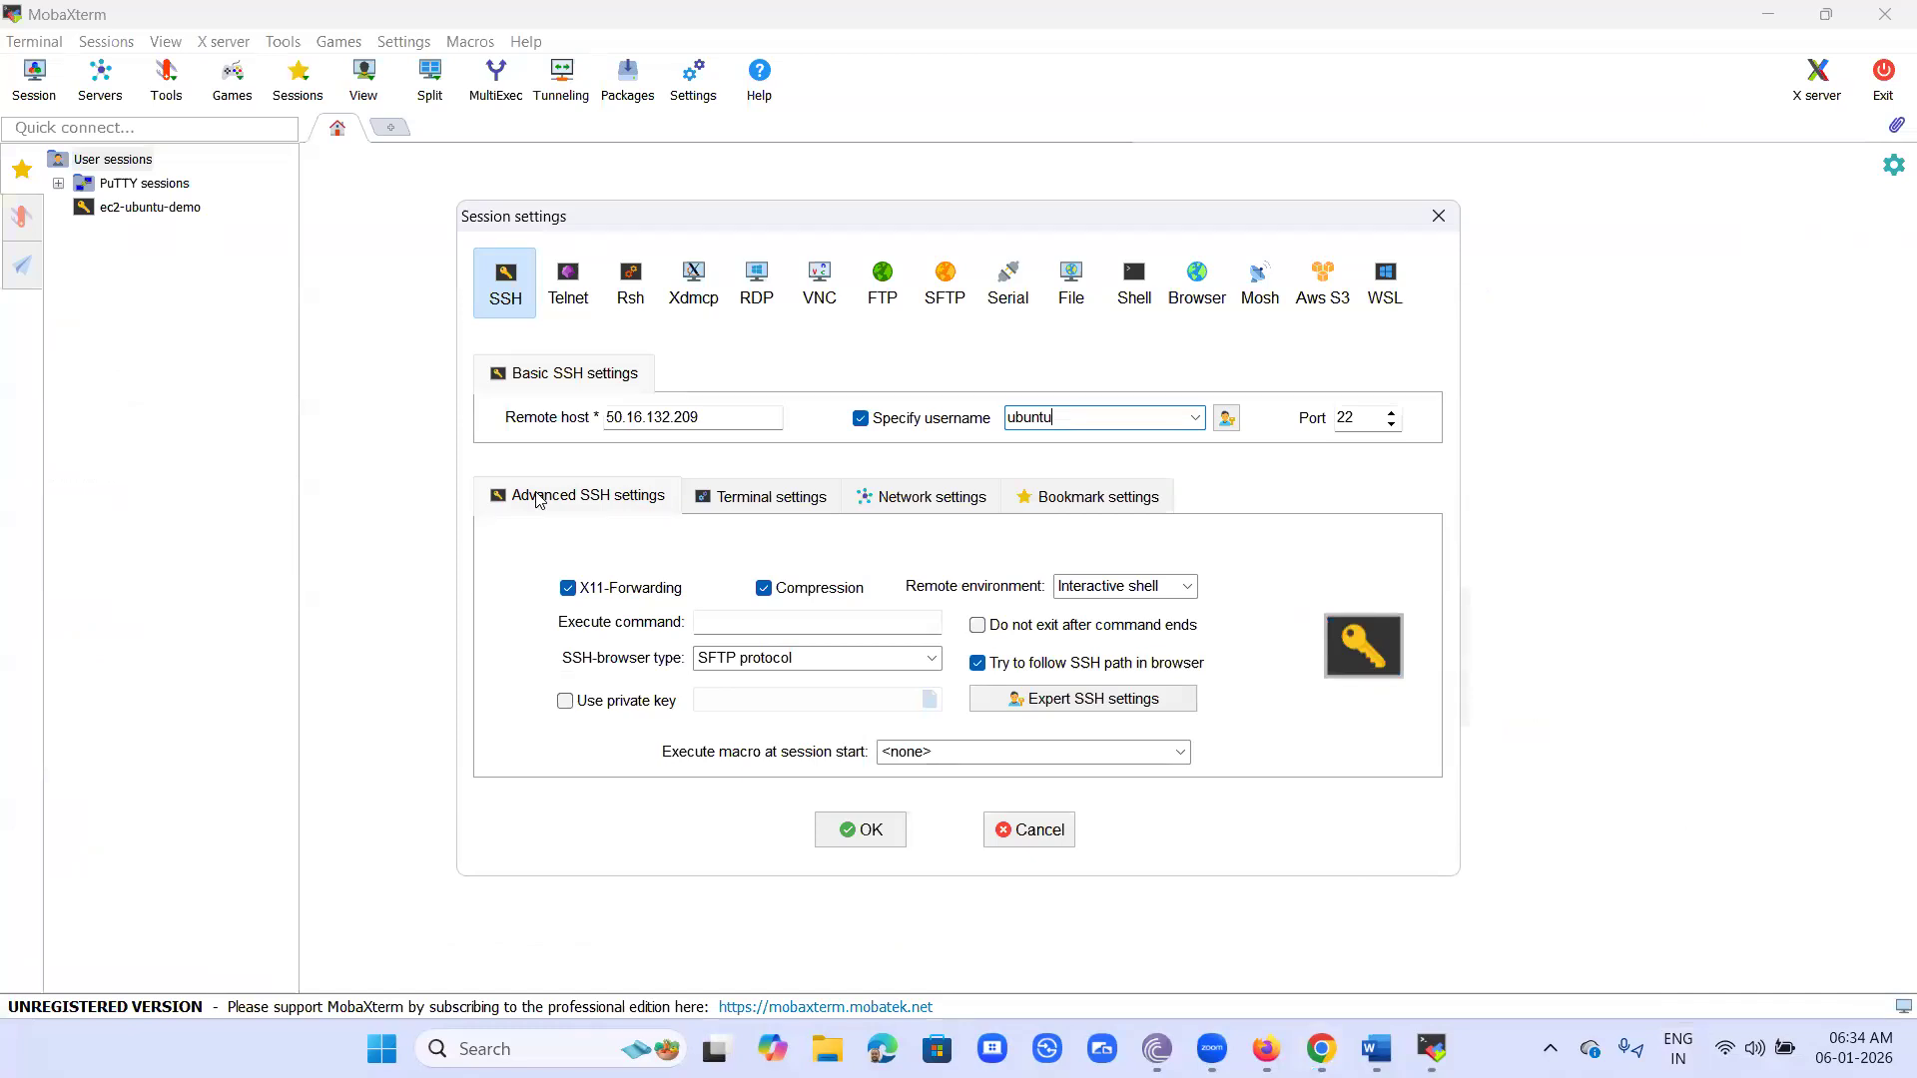
left_click(566, 702)
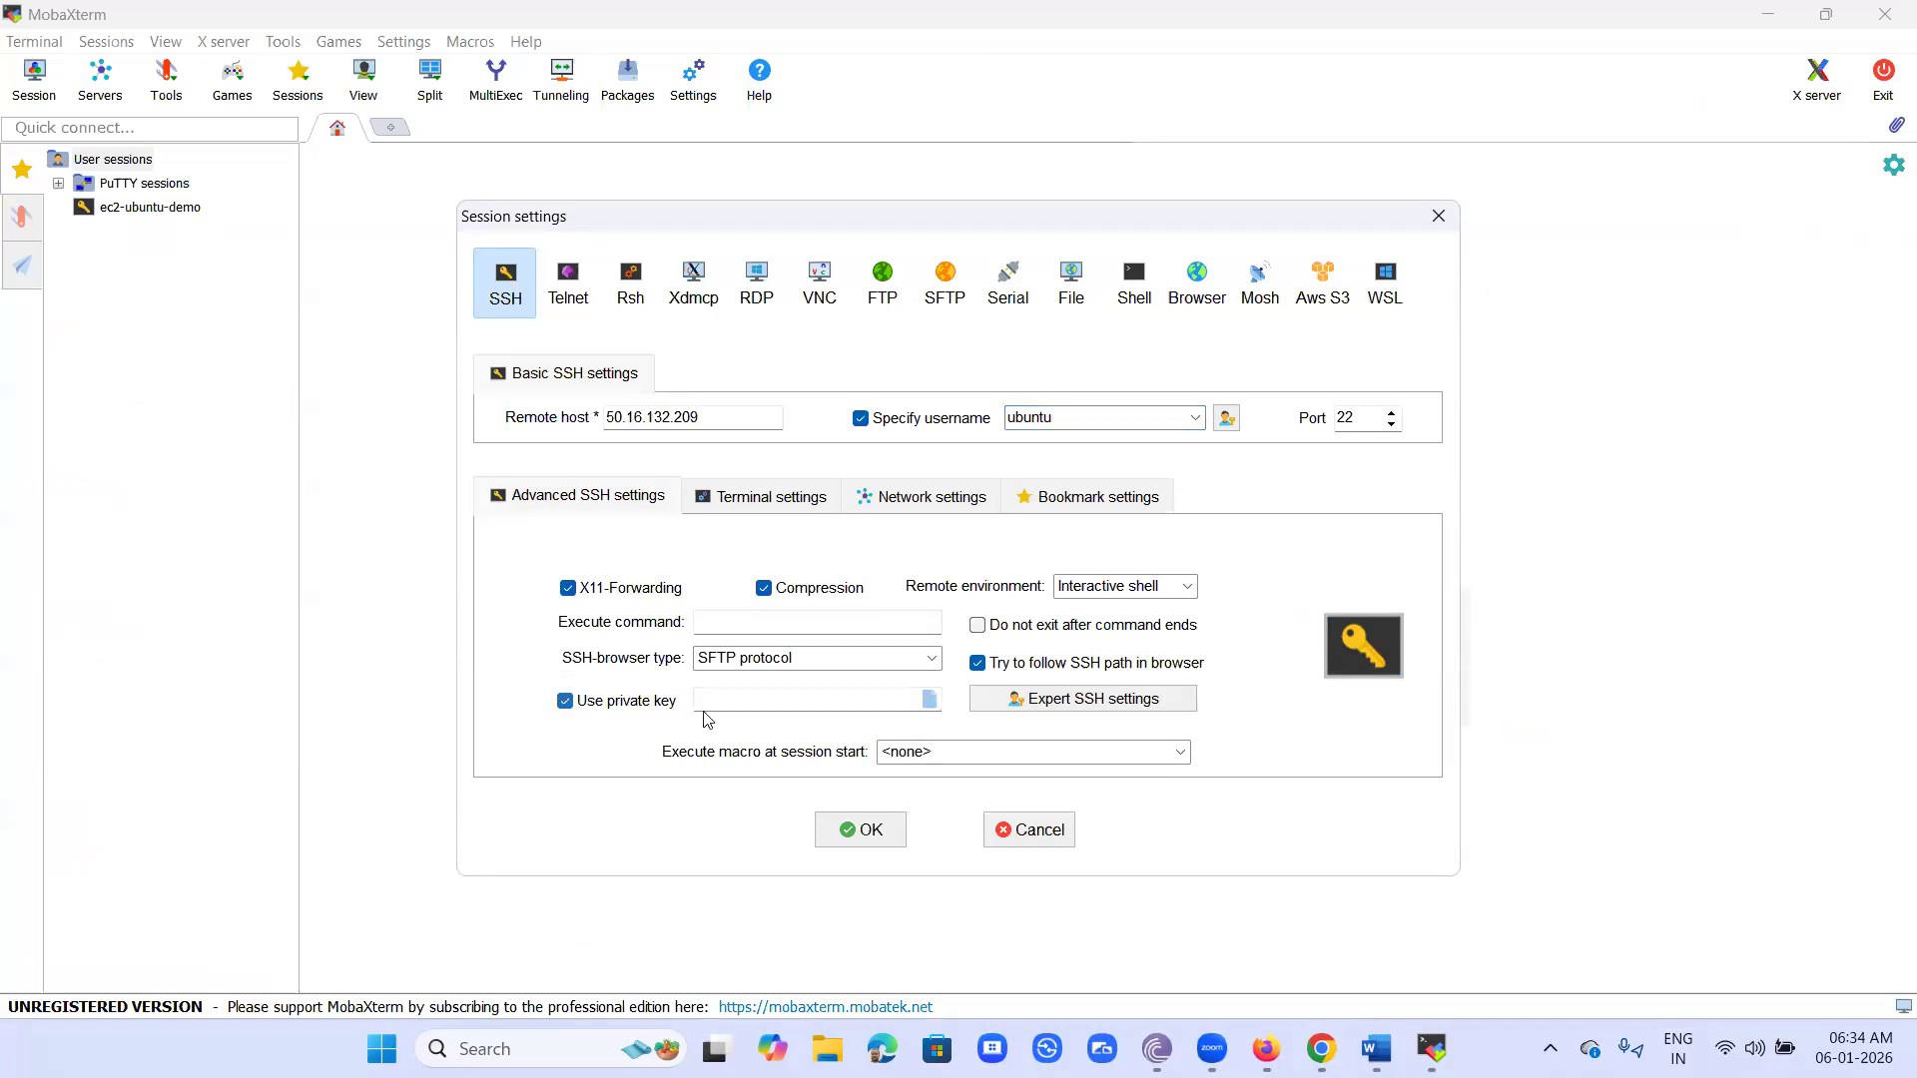
left_click(929, 701)
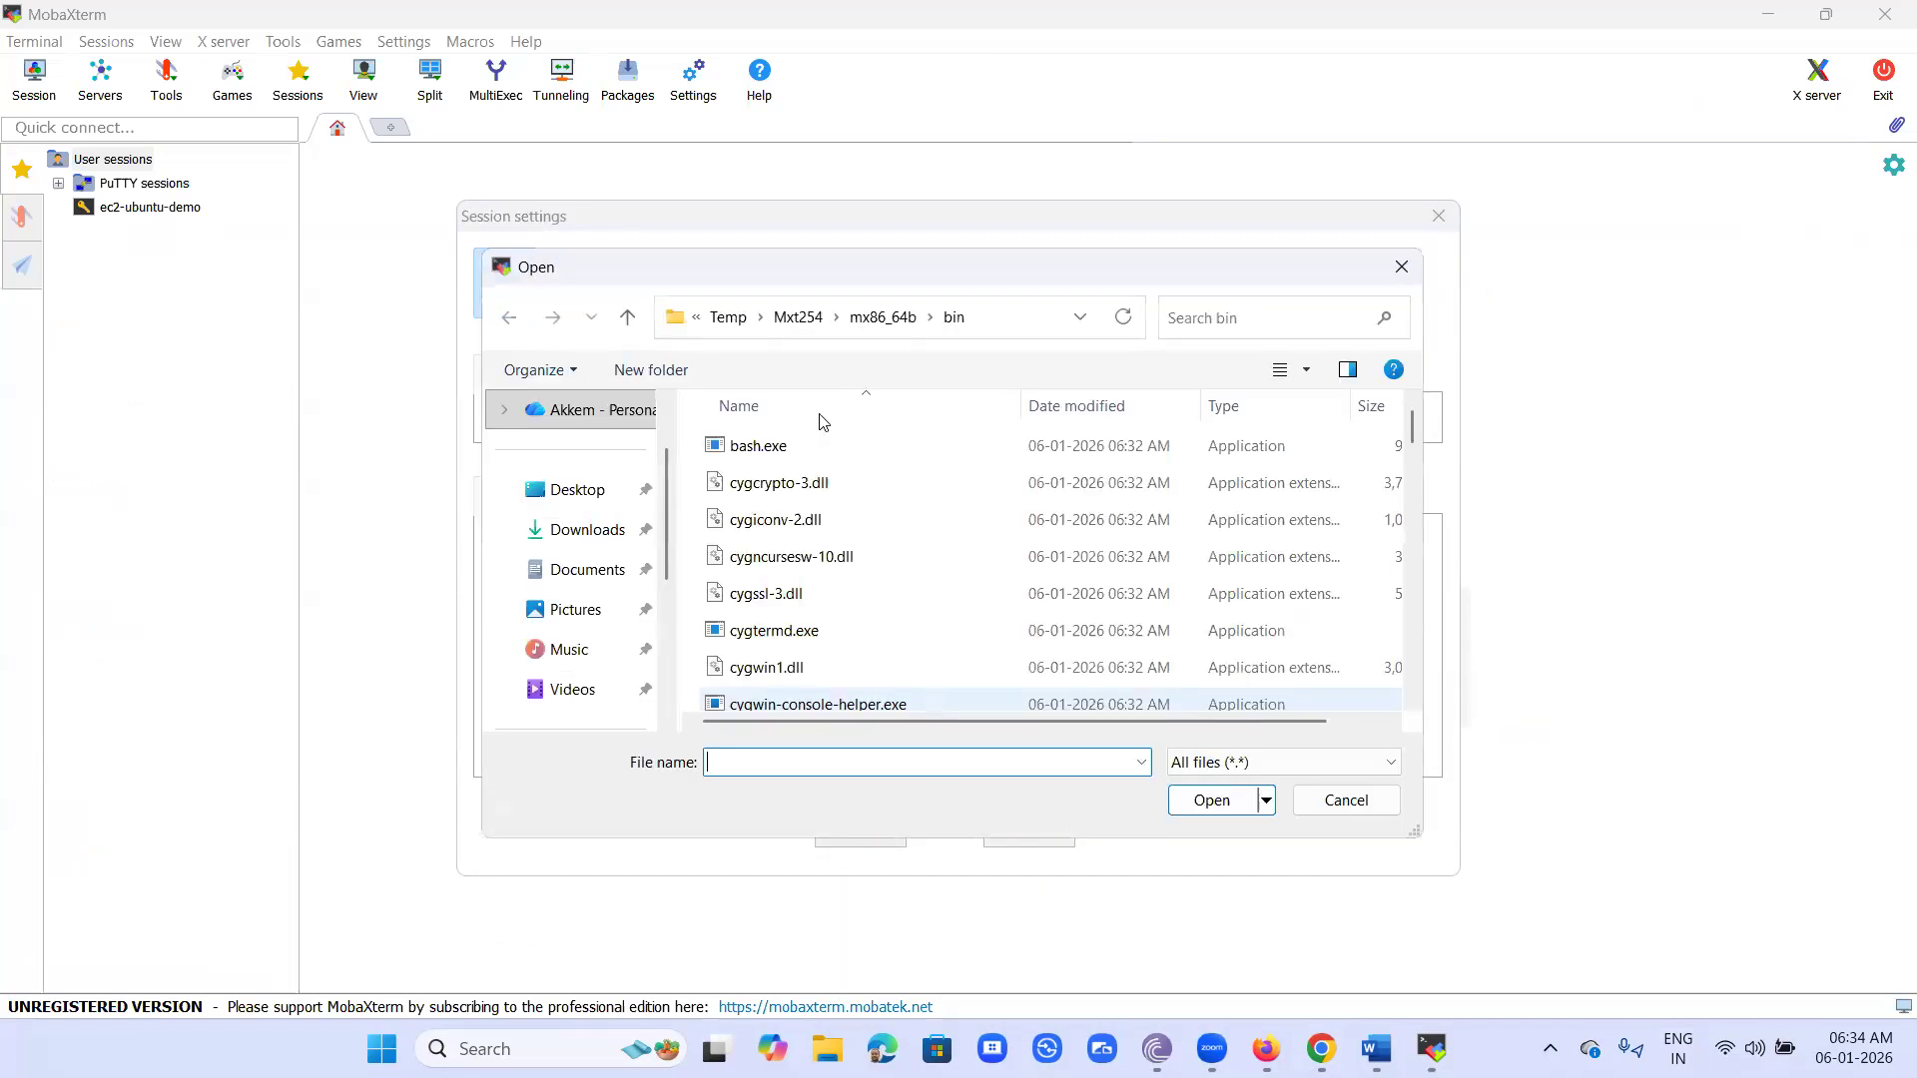
scroll(586, 569, "down", 3)
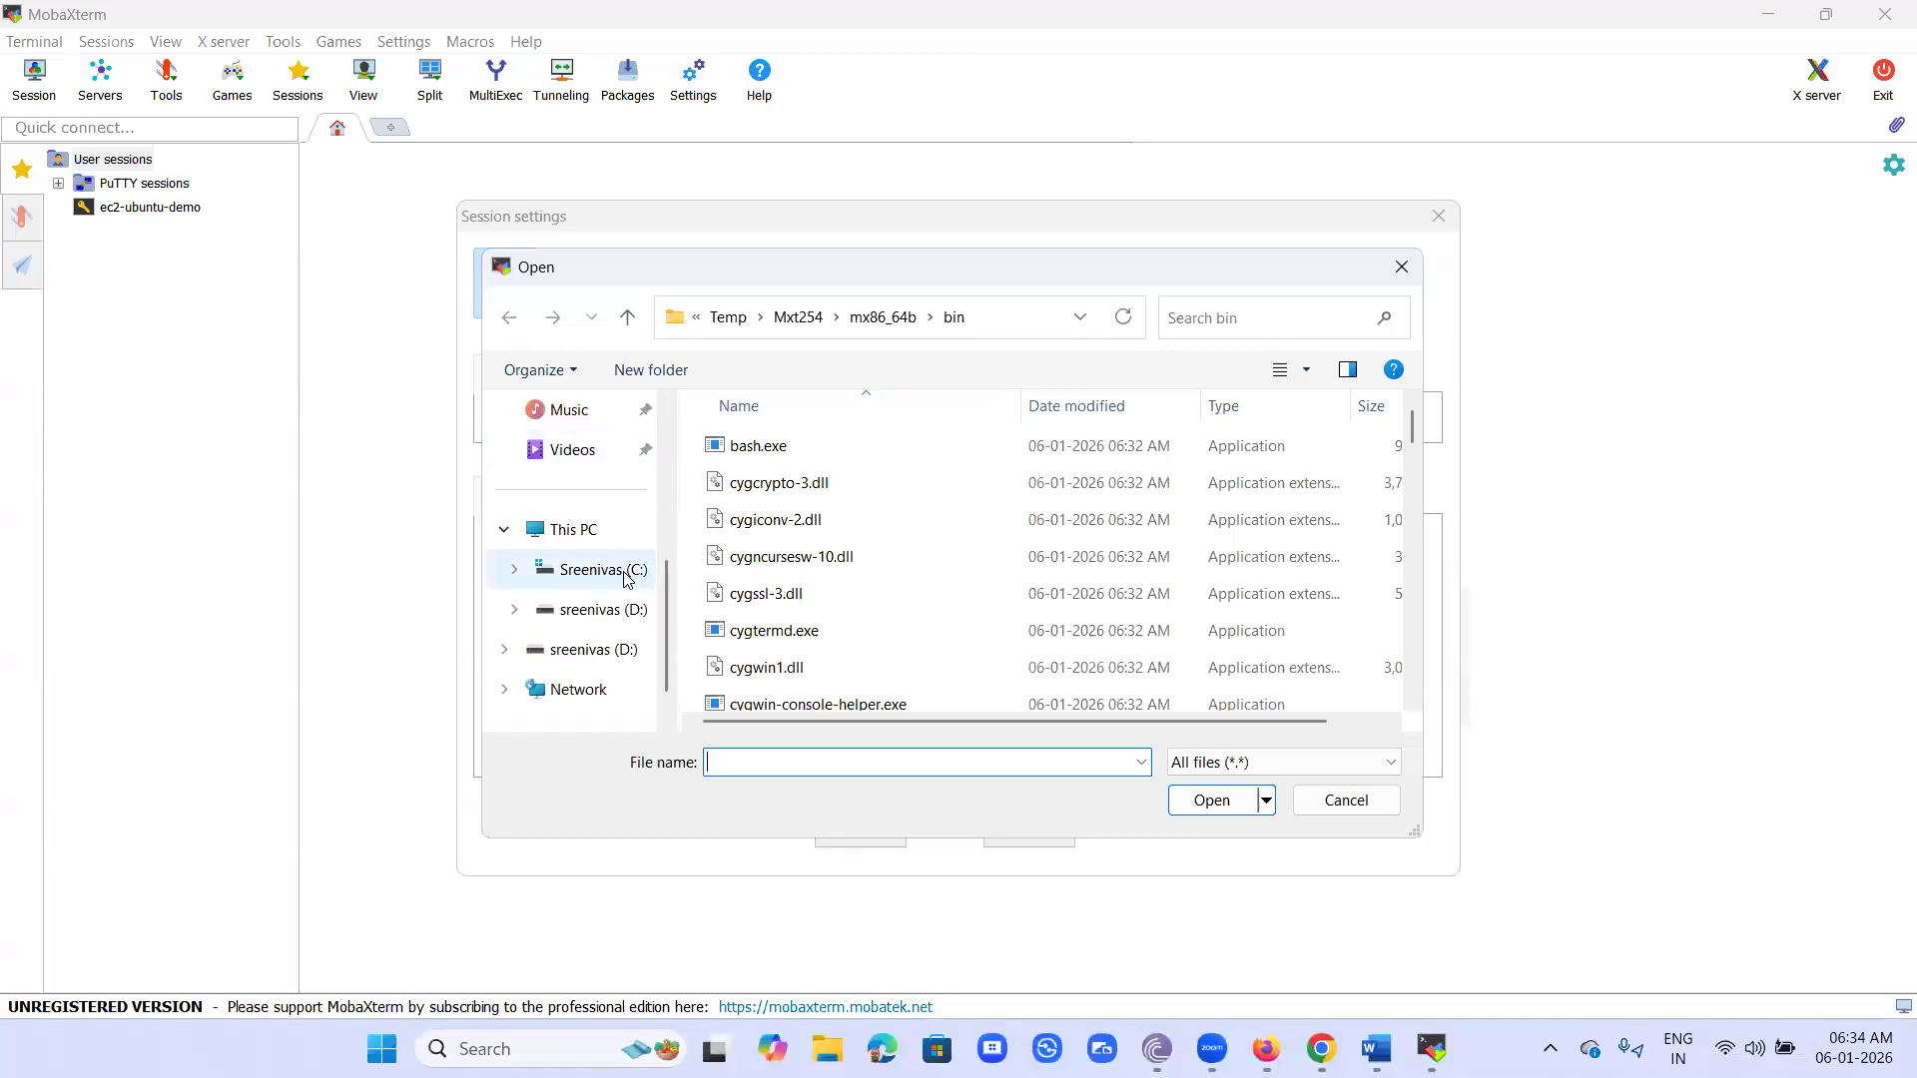
left_click(626, 576)
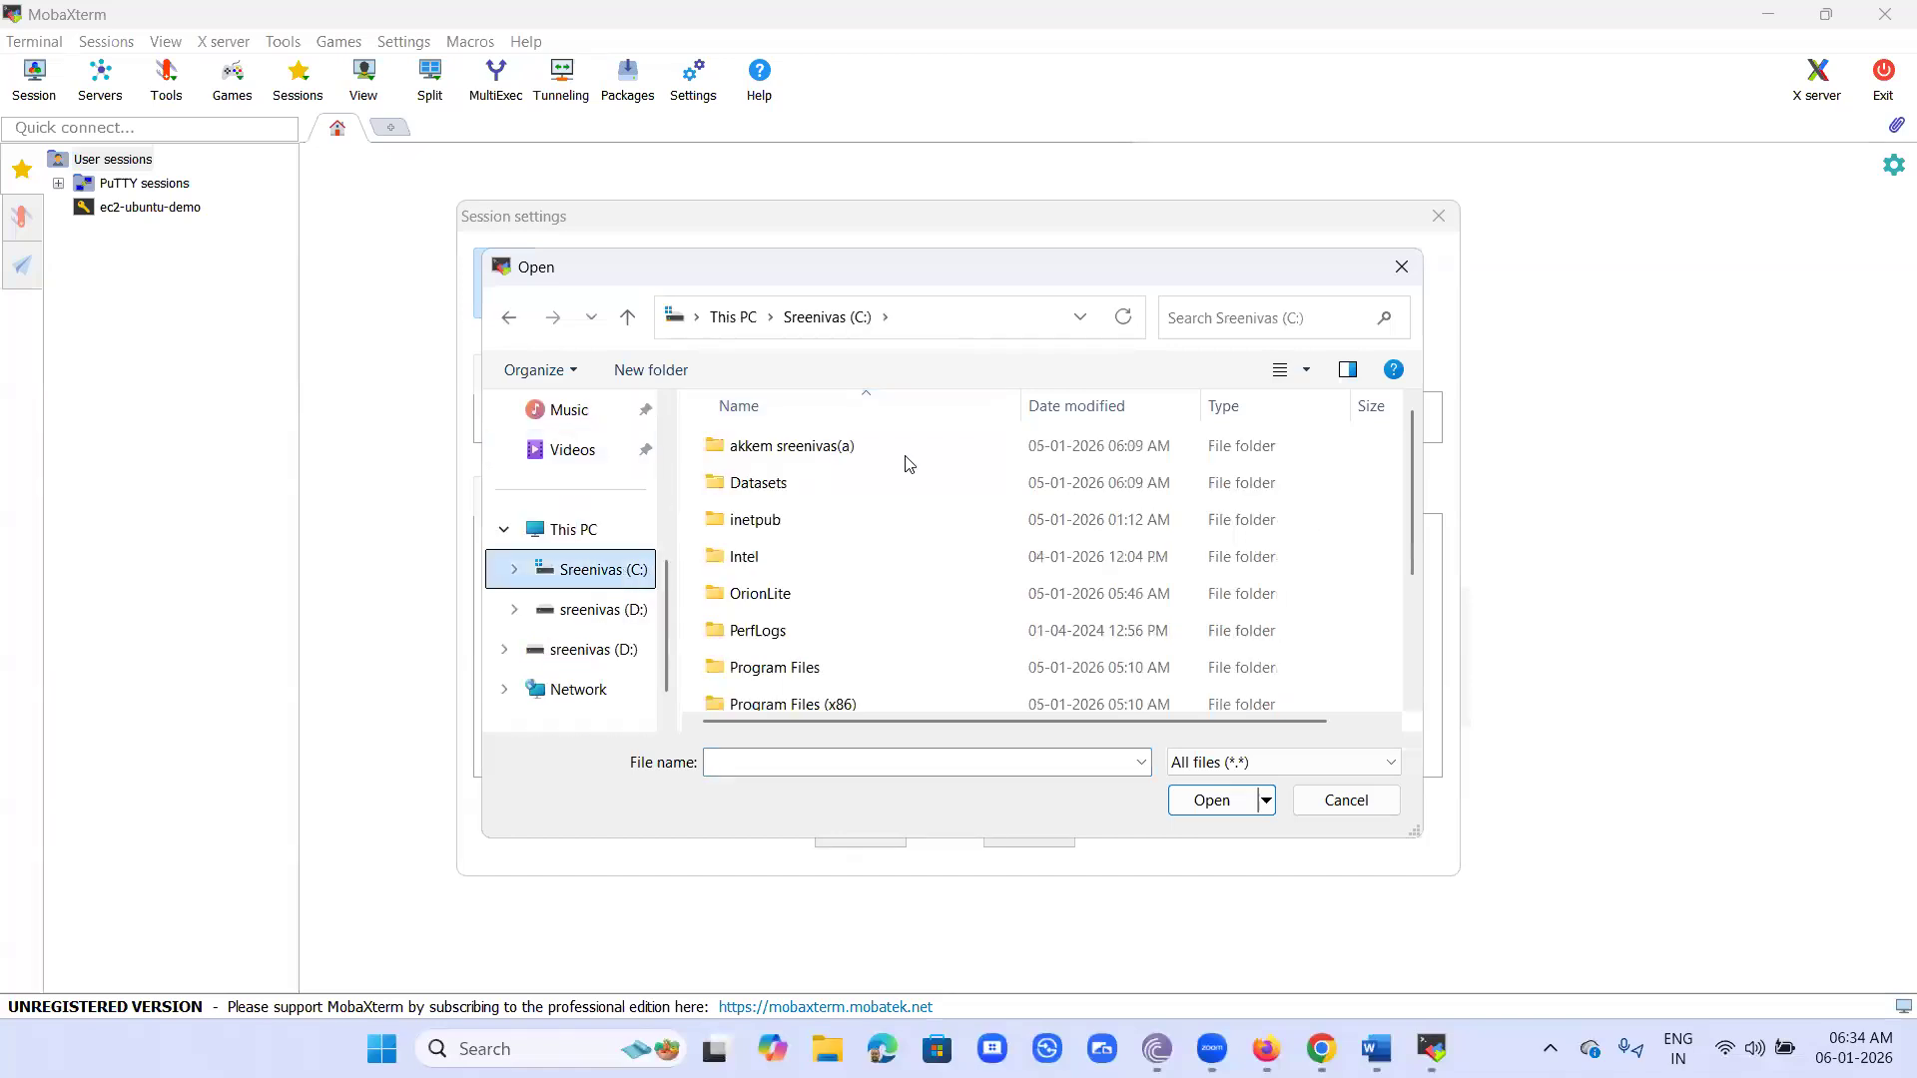
double_click(823, 446)
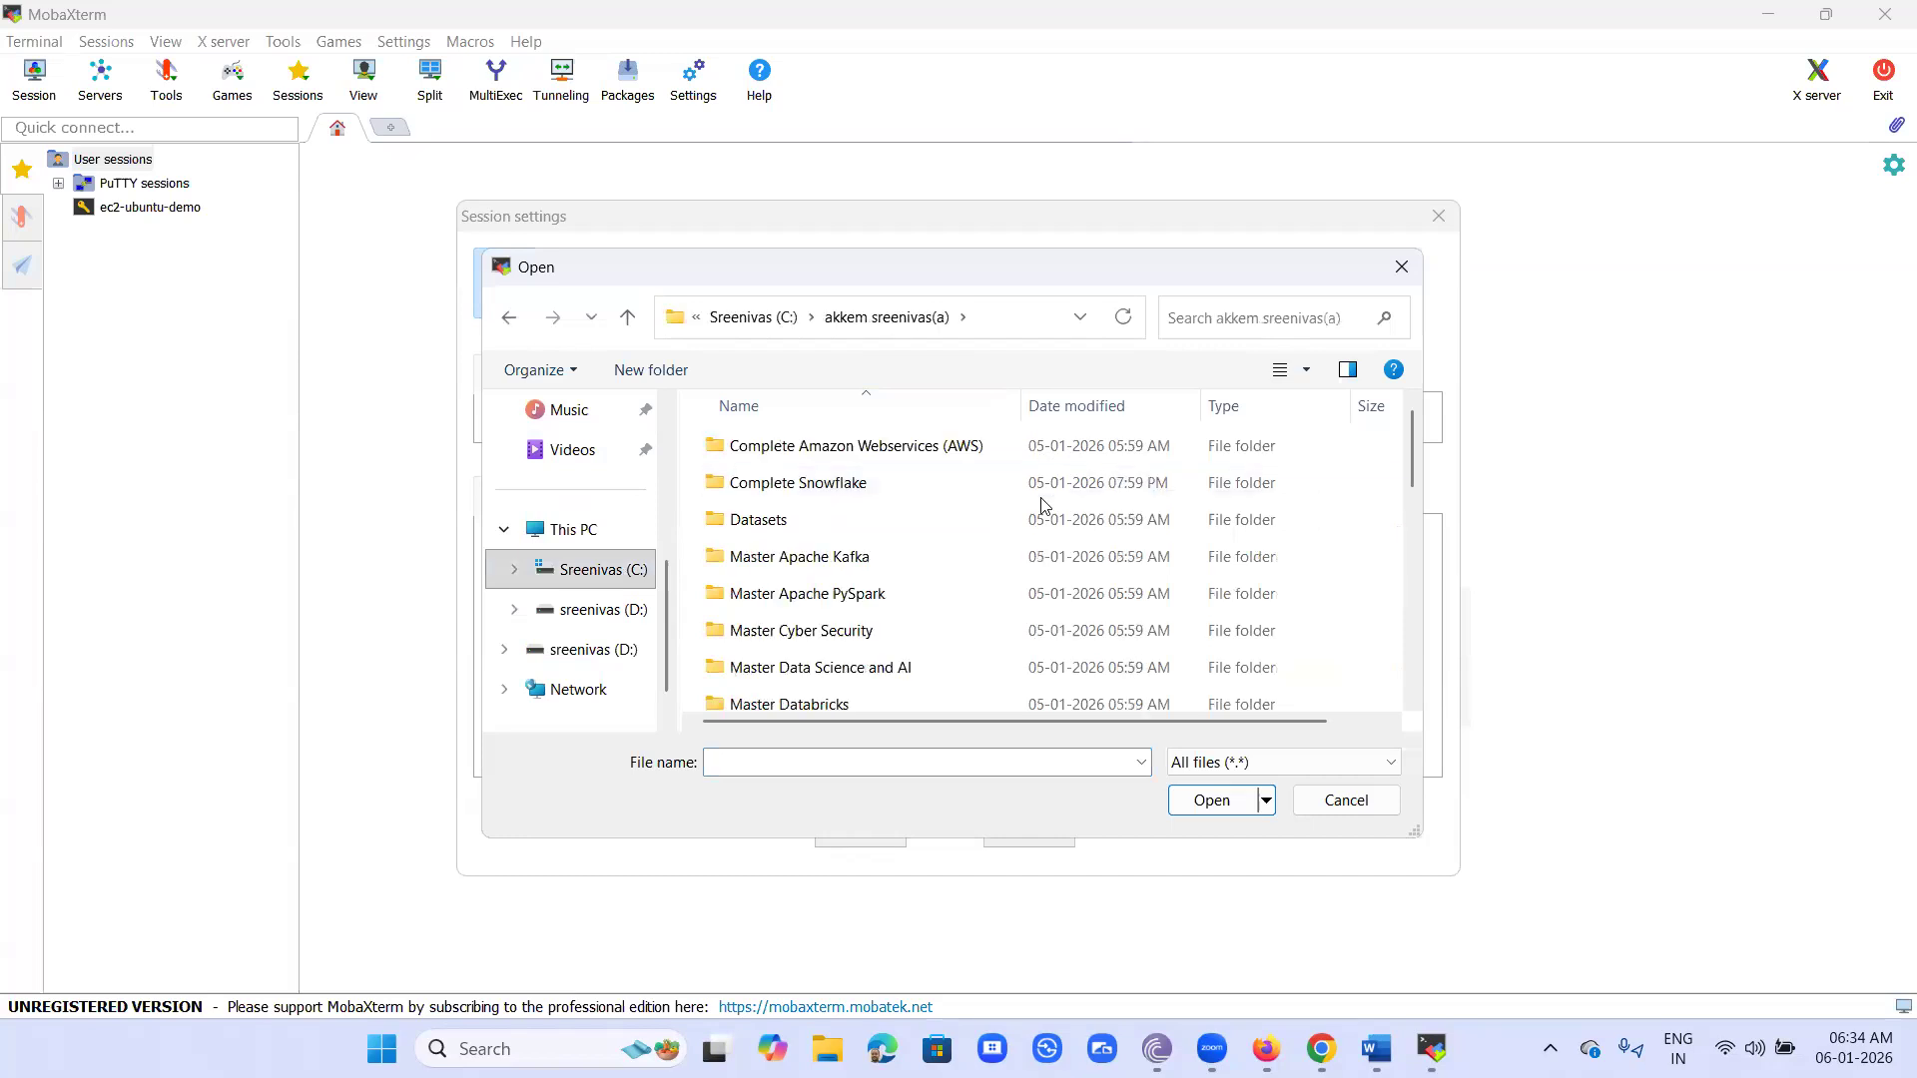
double_click(824, 449)
double_click(743, 561)
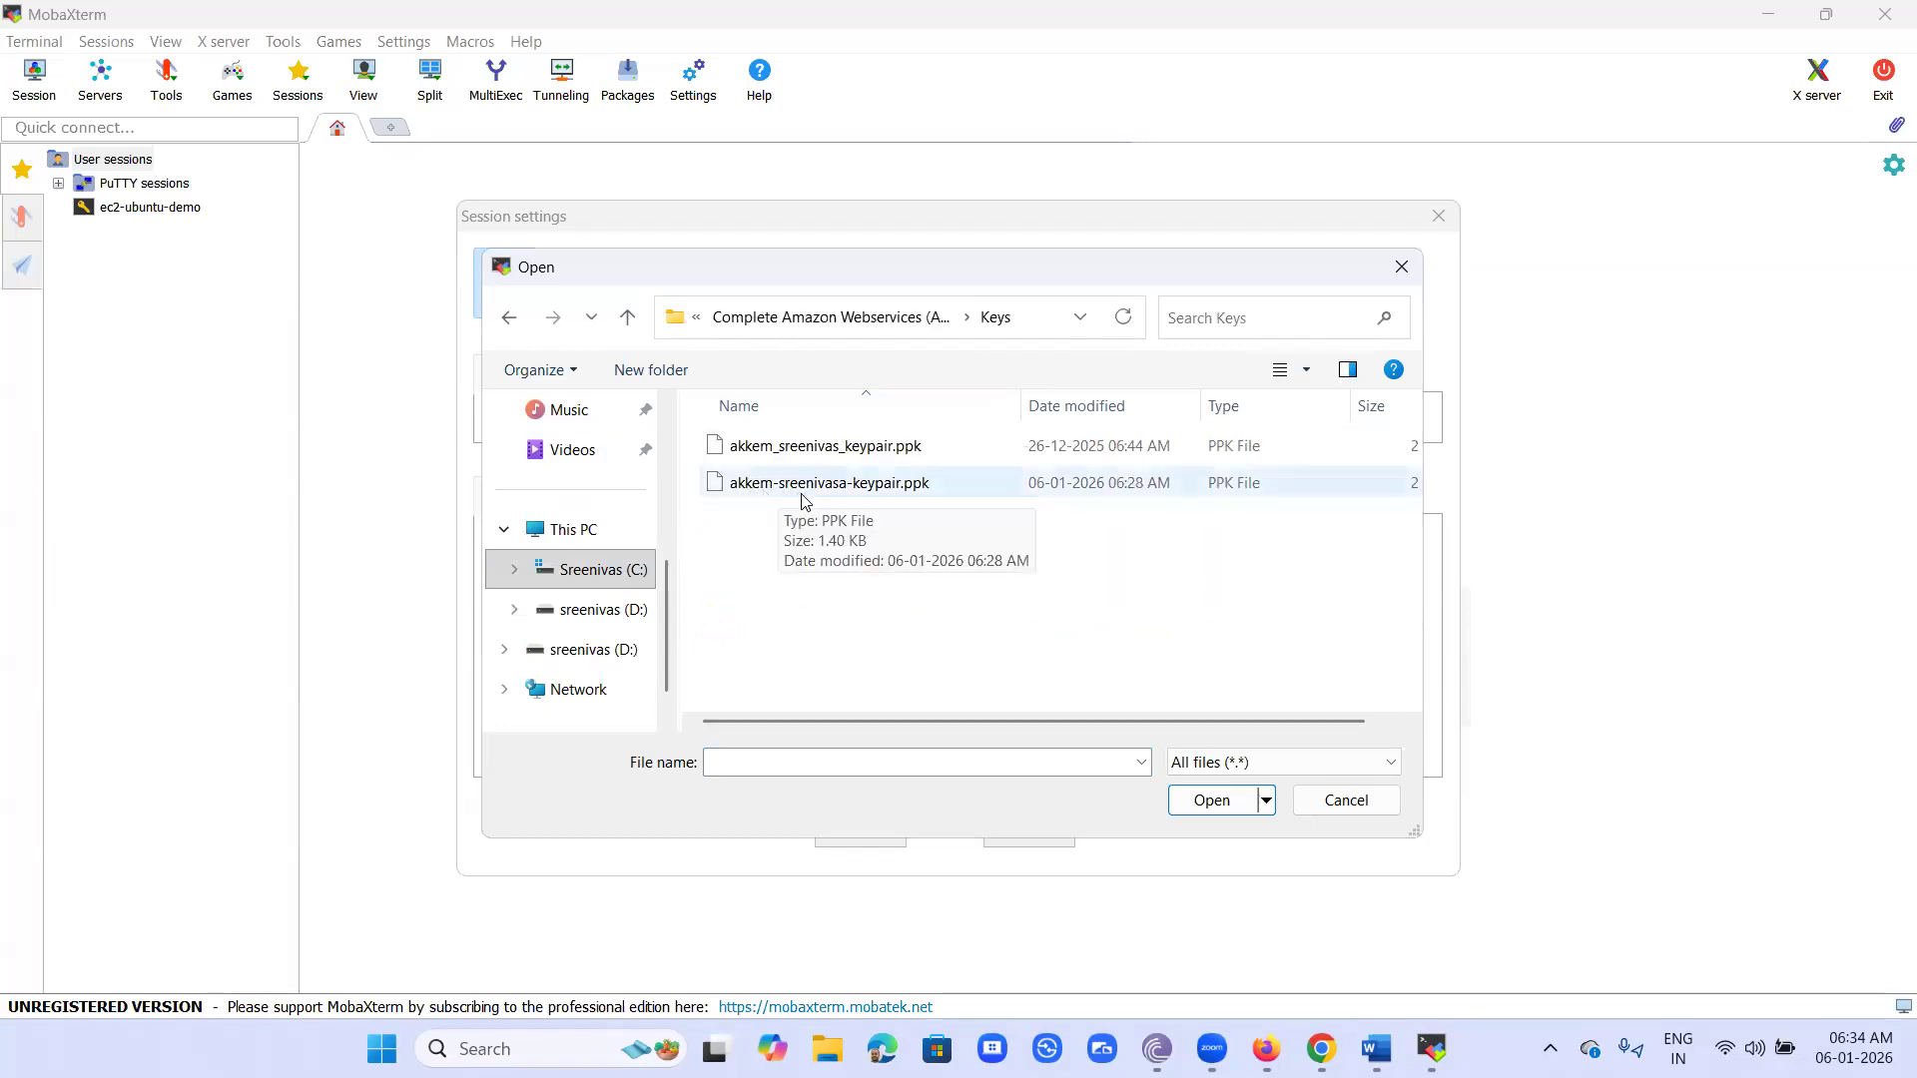
left_click(888, 486)
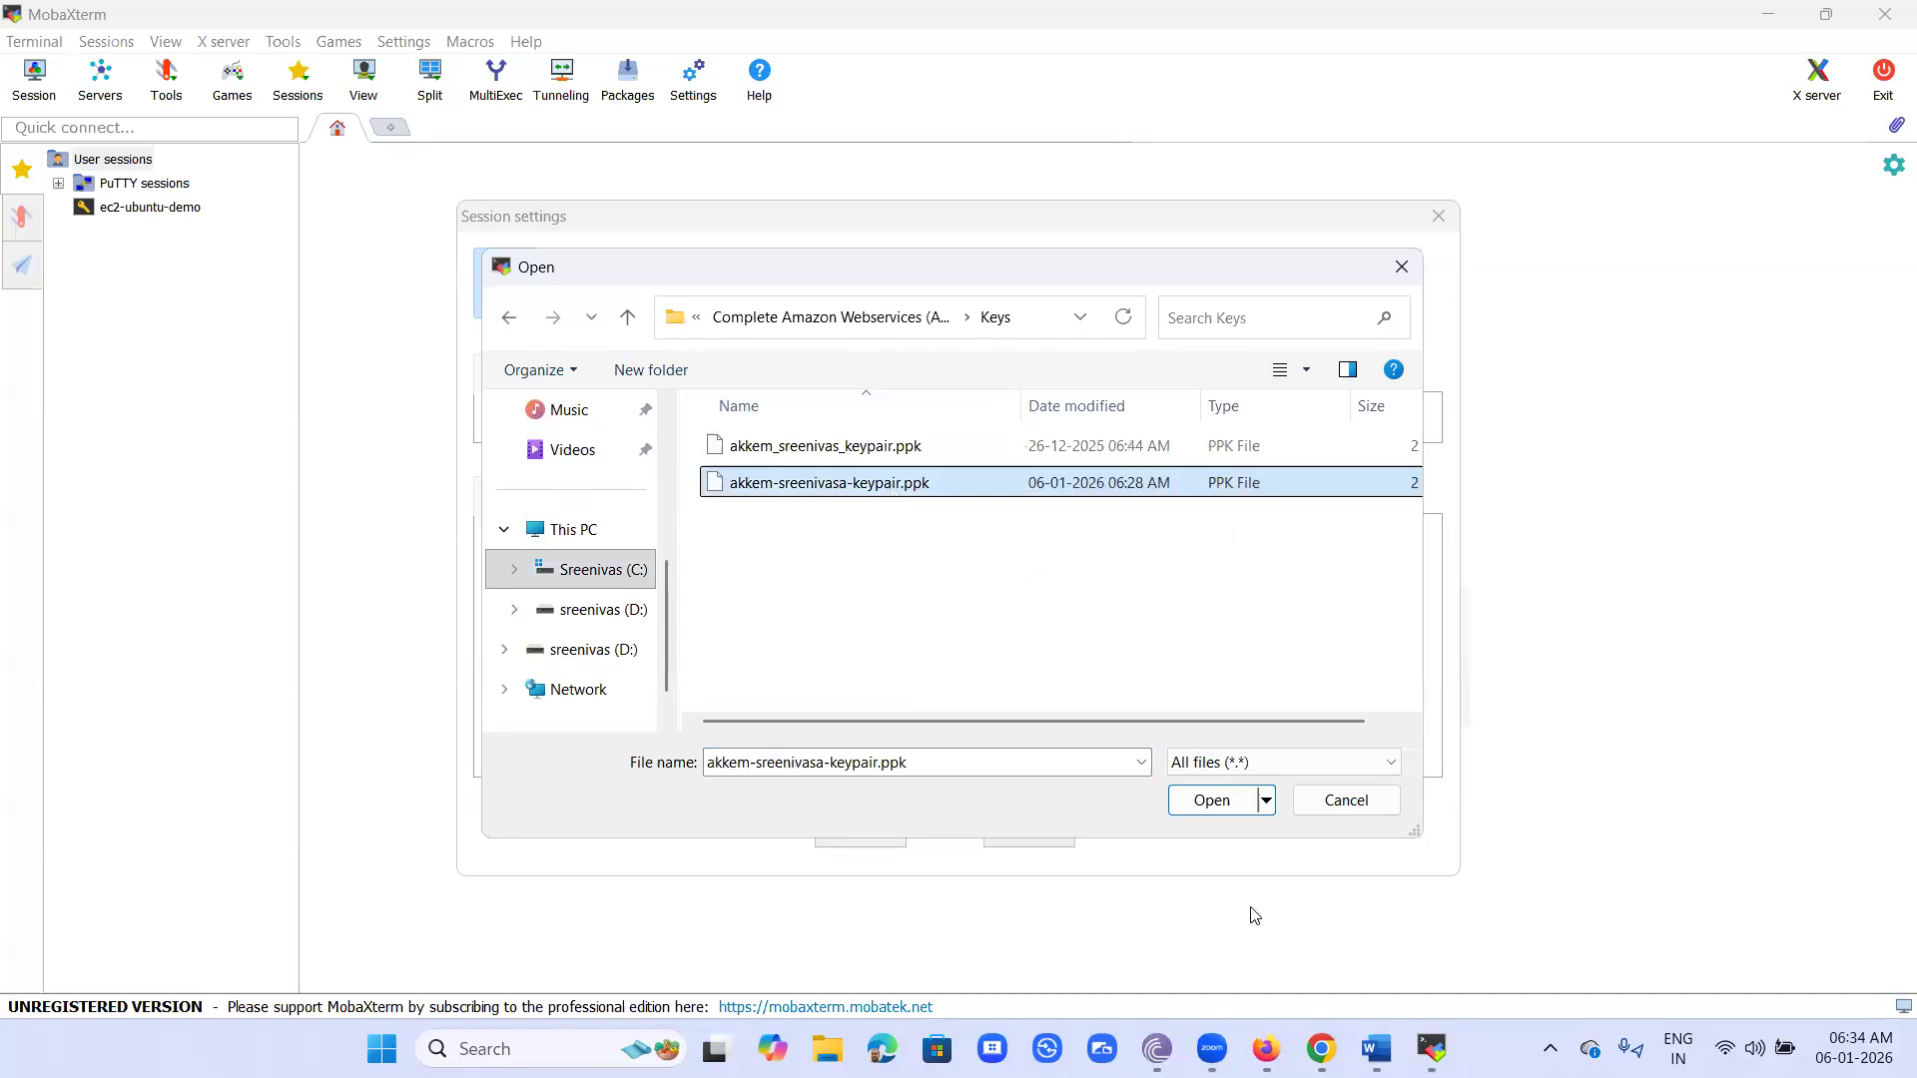
left_click(1215, 800)
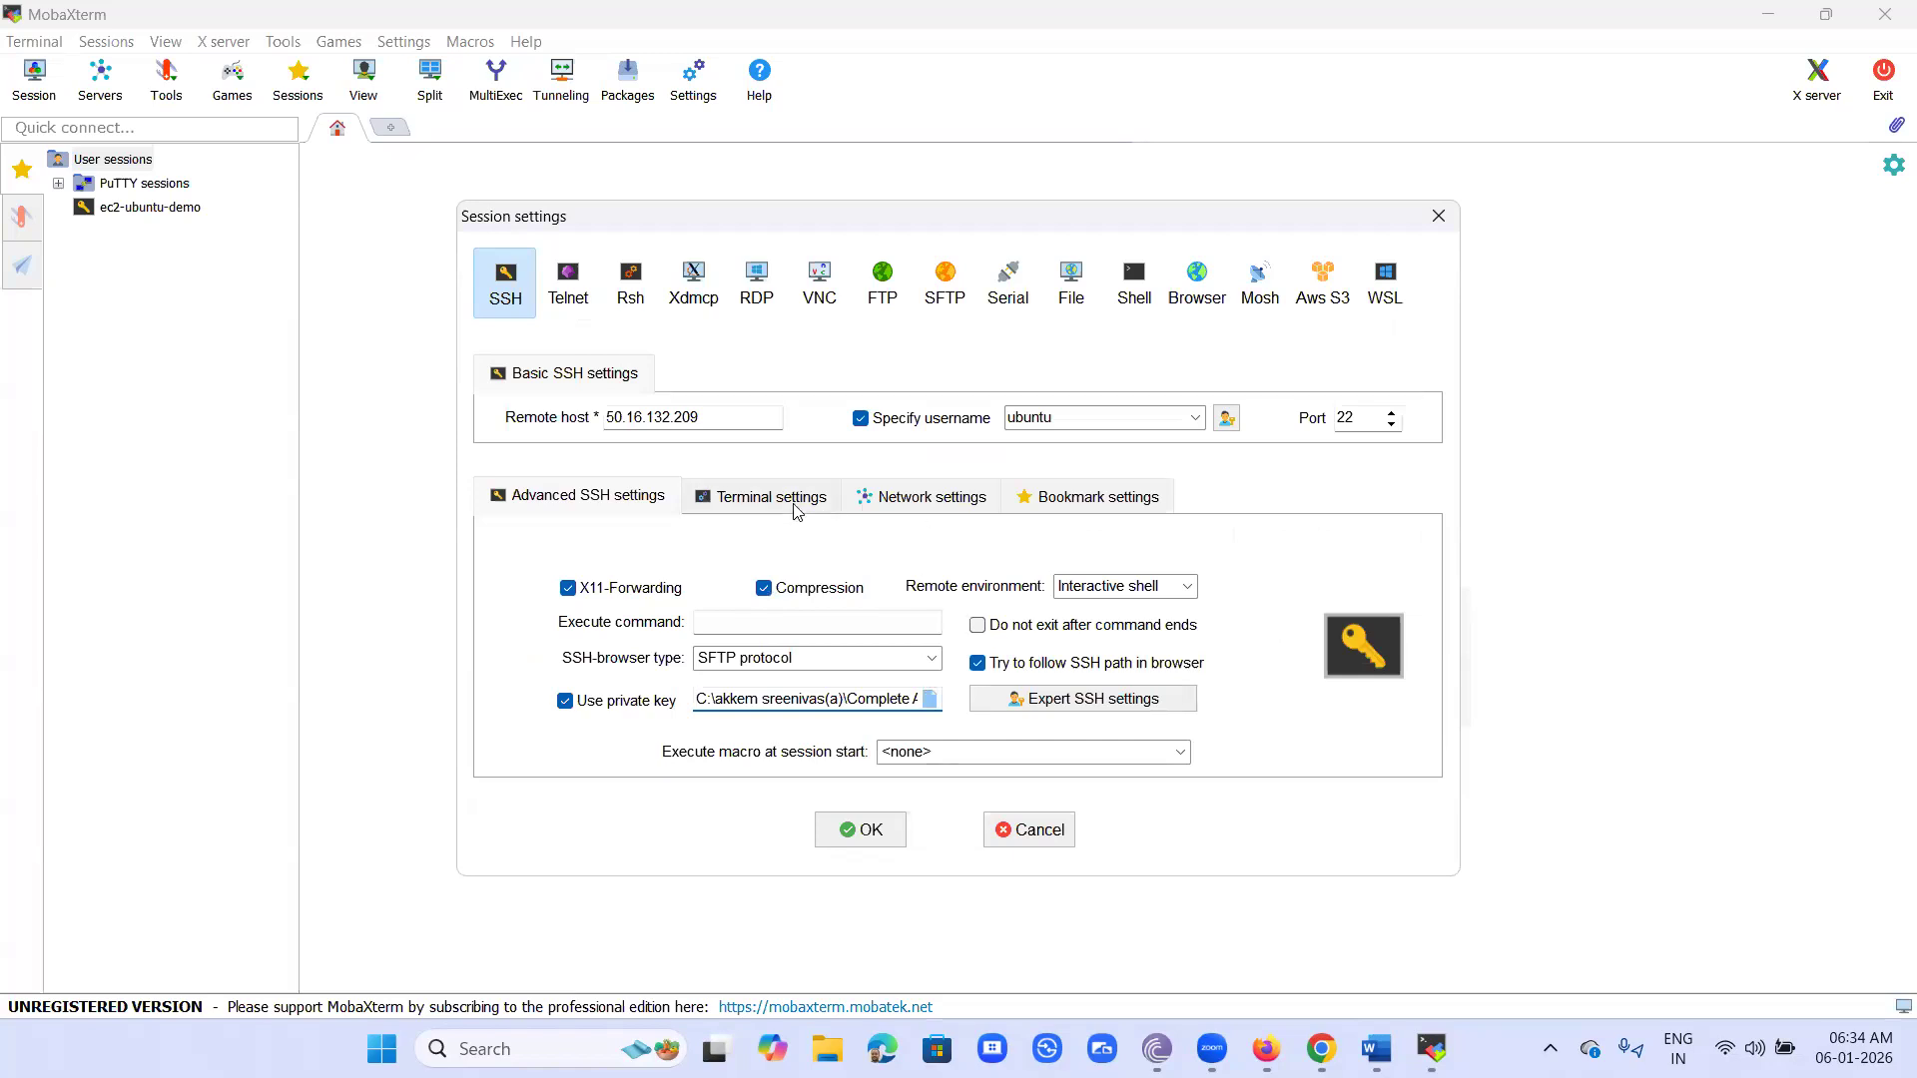
- Name the session linux_for_awsde, start the connection, and trust the server's identity without being asked again
left_click(1067, 499)
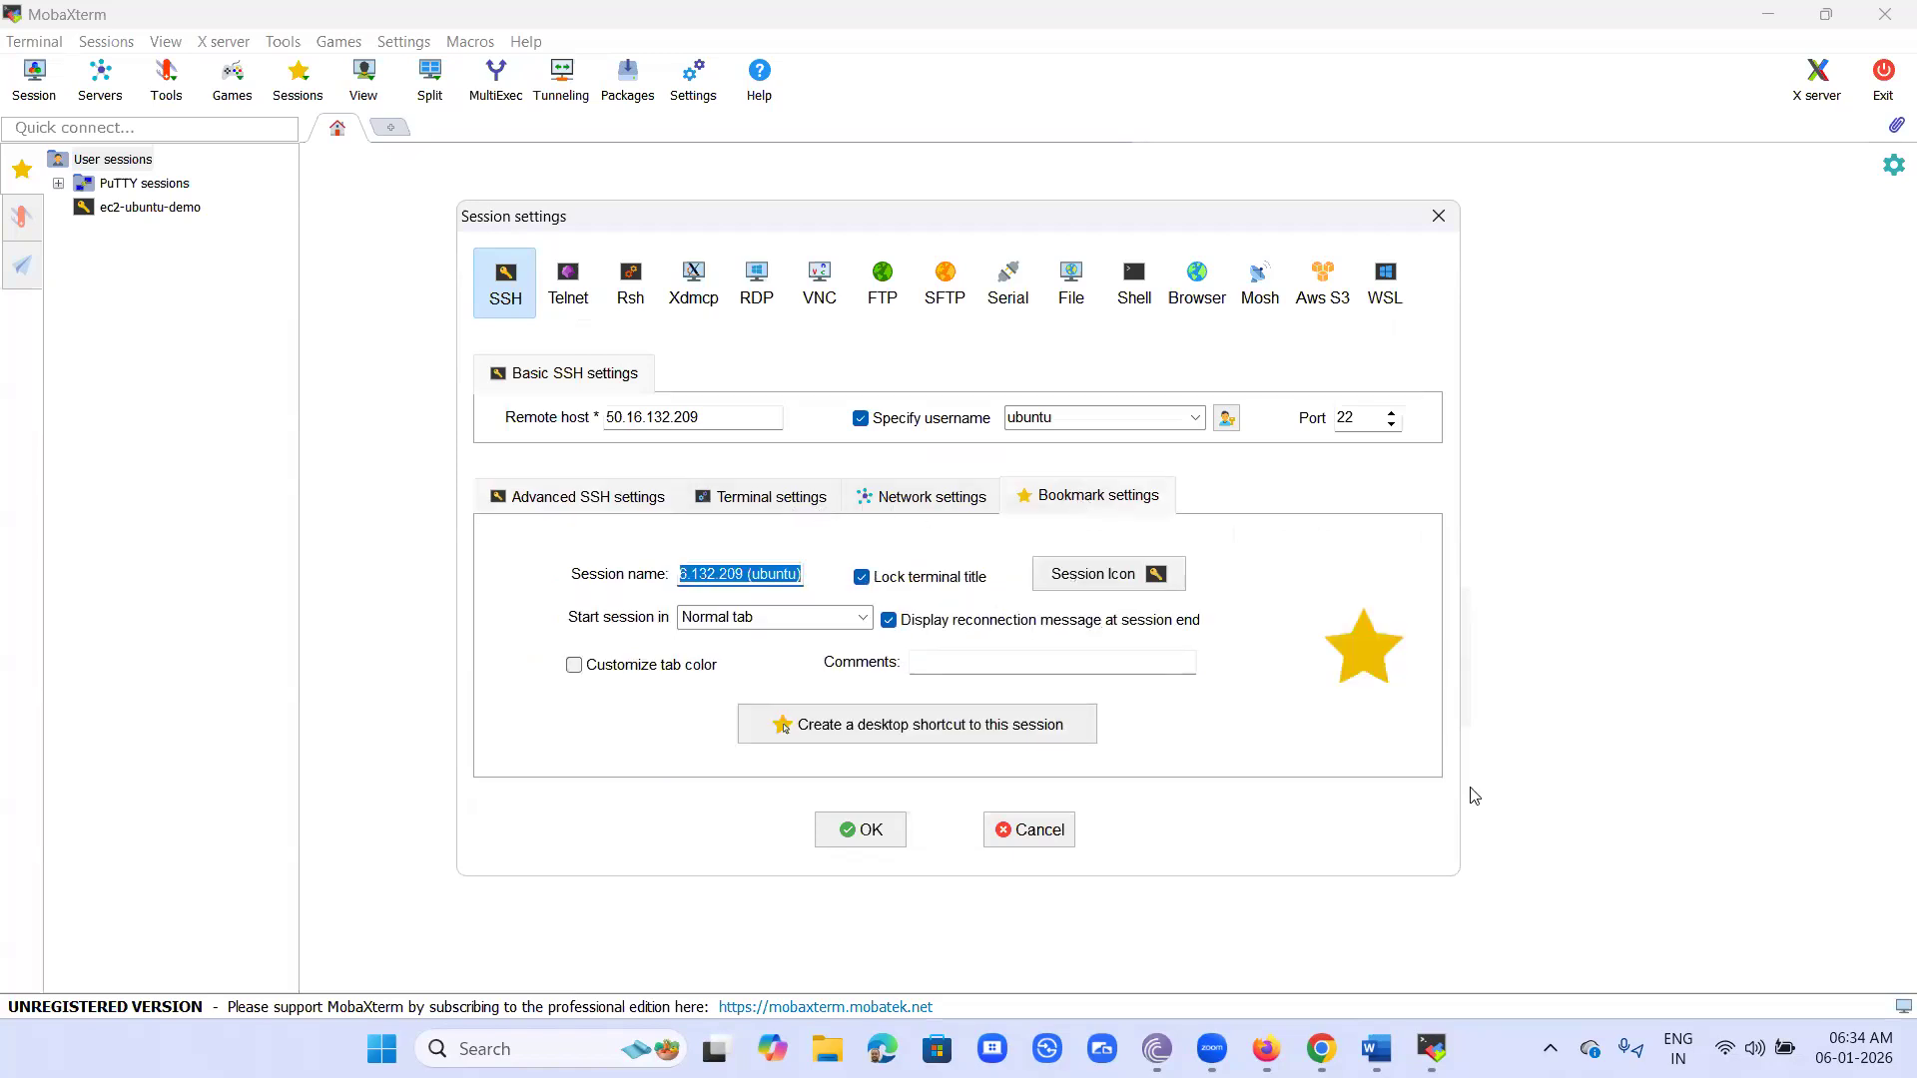
key("BackSpace")
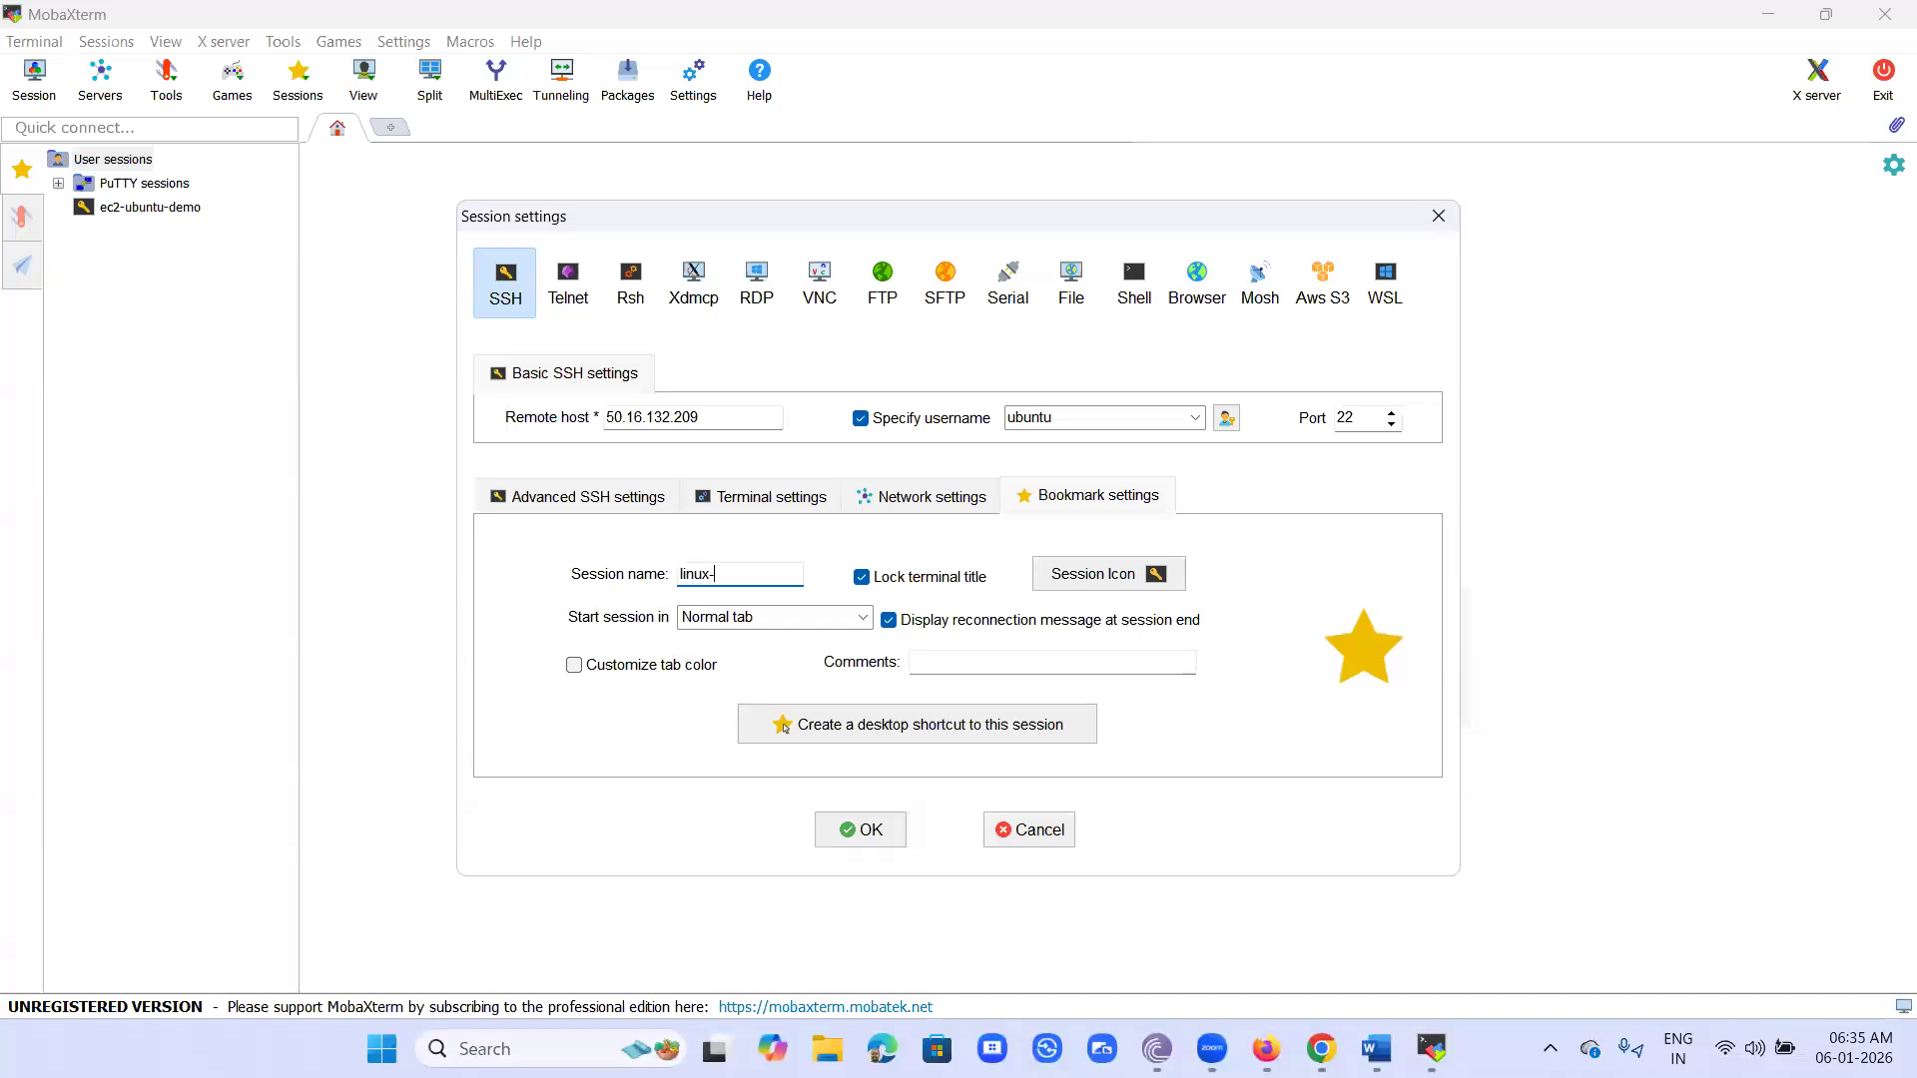
type("linux_for")
type("wsde")
left_click(864, 834)
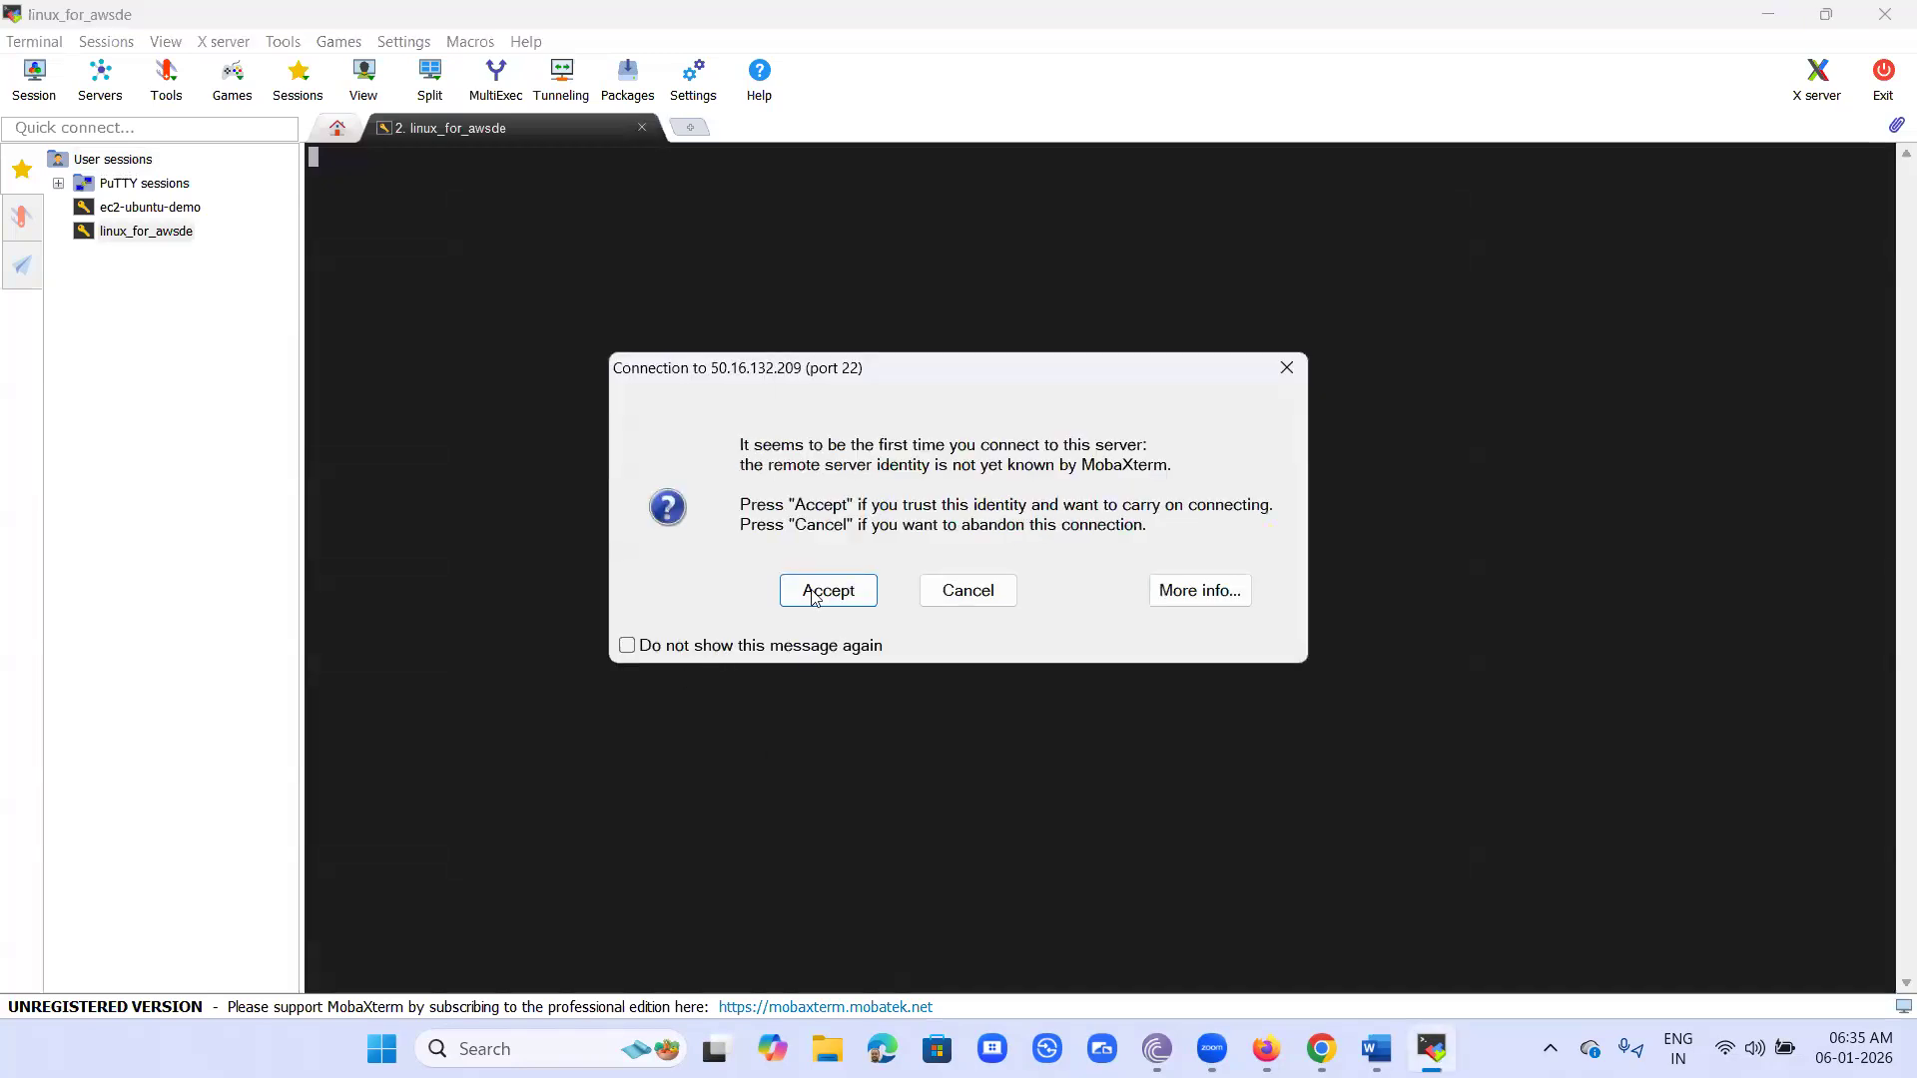
left_click(626, 646)
left_click(813, 600)
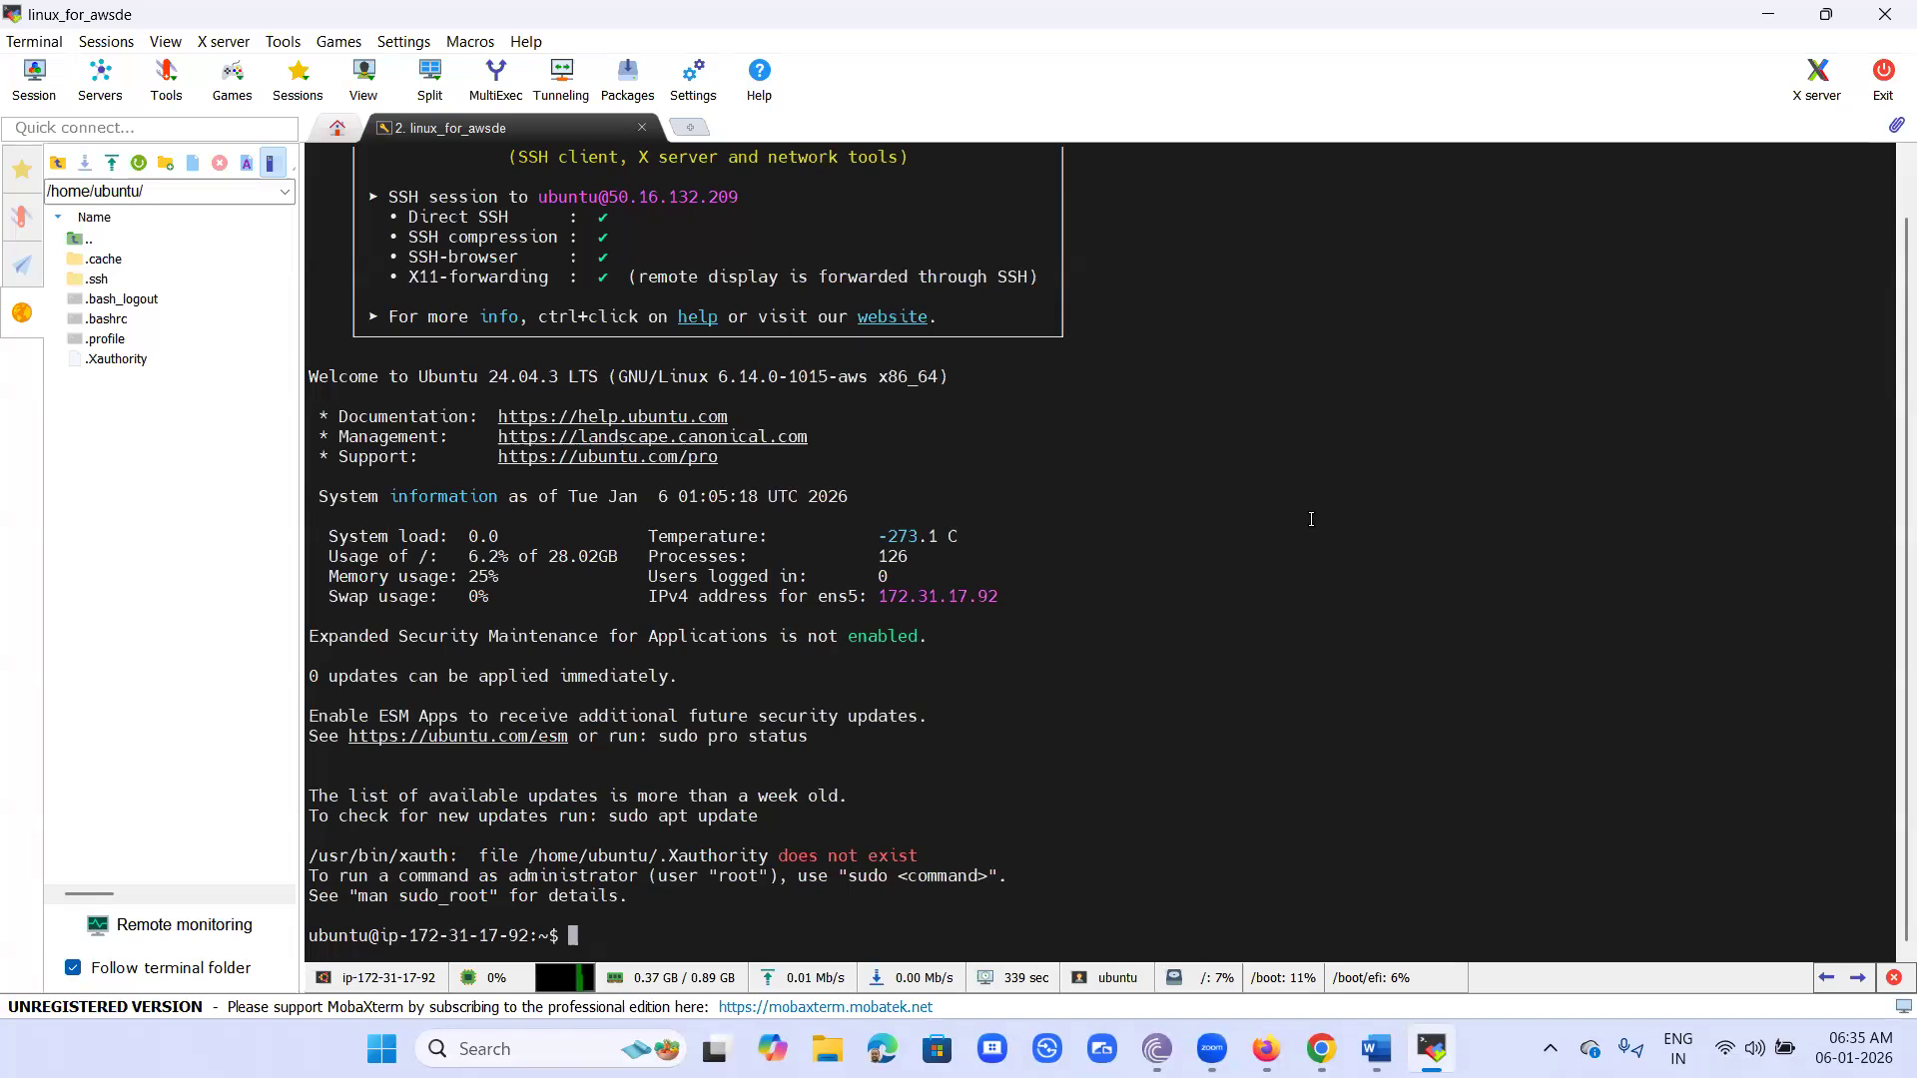
- Enlarge the terminal font and clear the terminal screen
scroll(1311, 519, "up", 3, "ctrl")
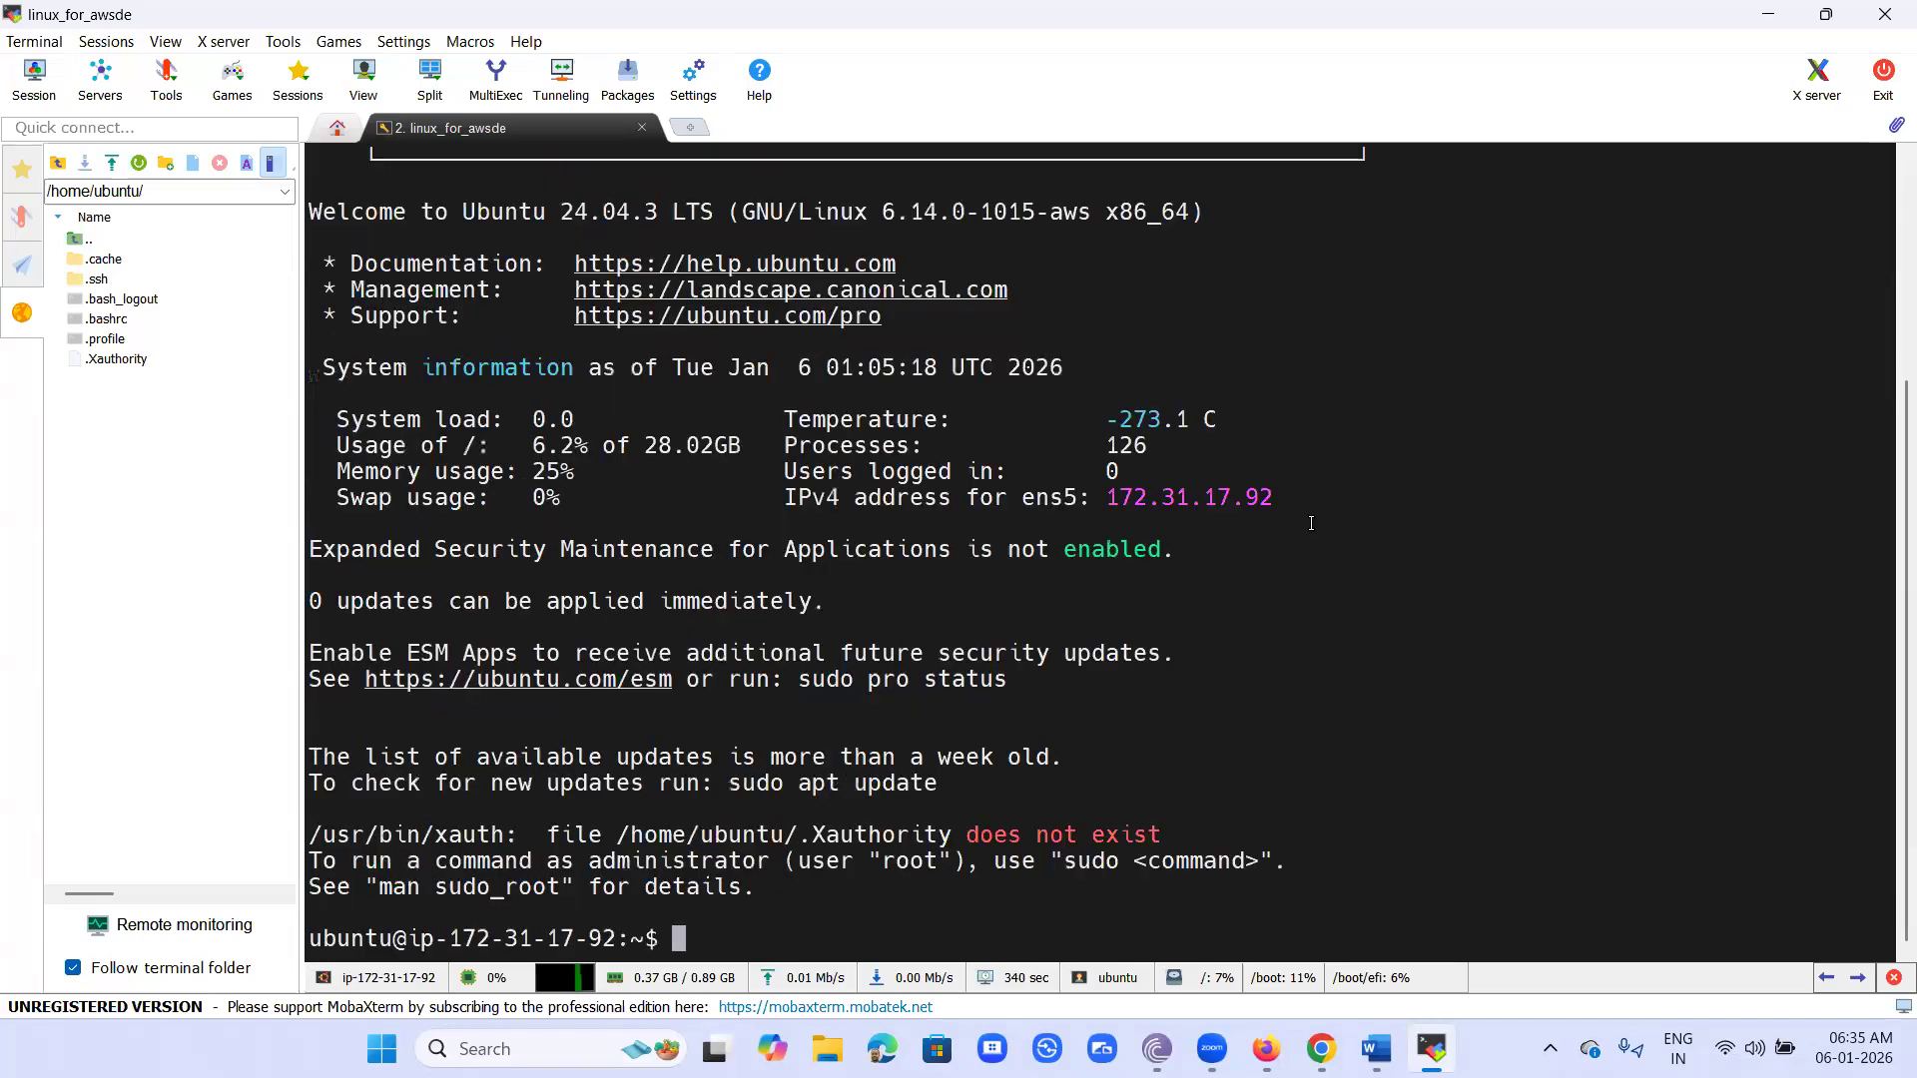
scroll(1310, 525, "up", 1, "ctrl")
scroll(1317, 583, "up", 1, "ctrl")
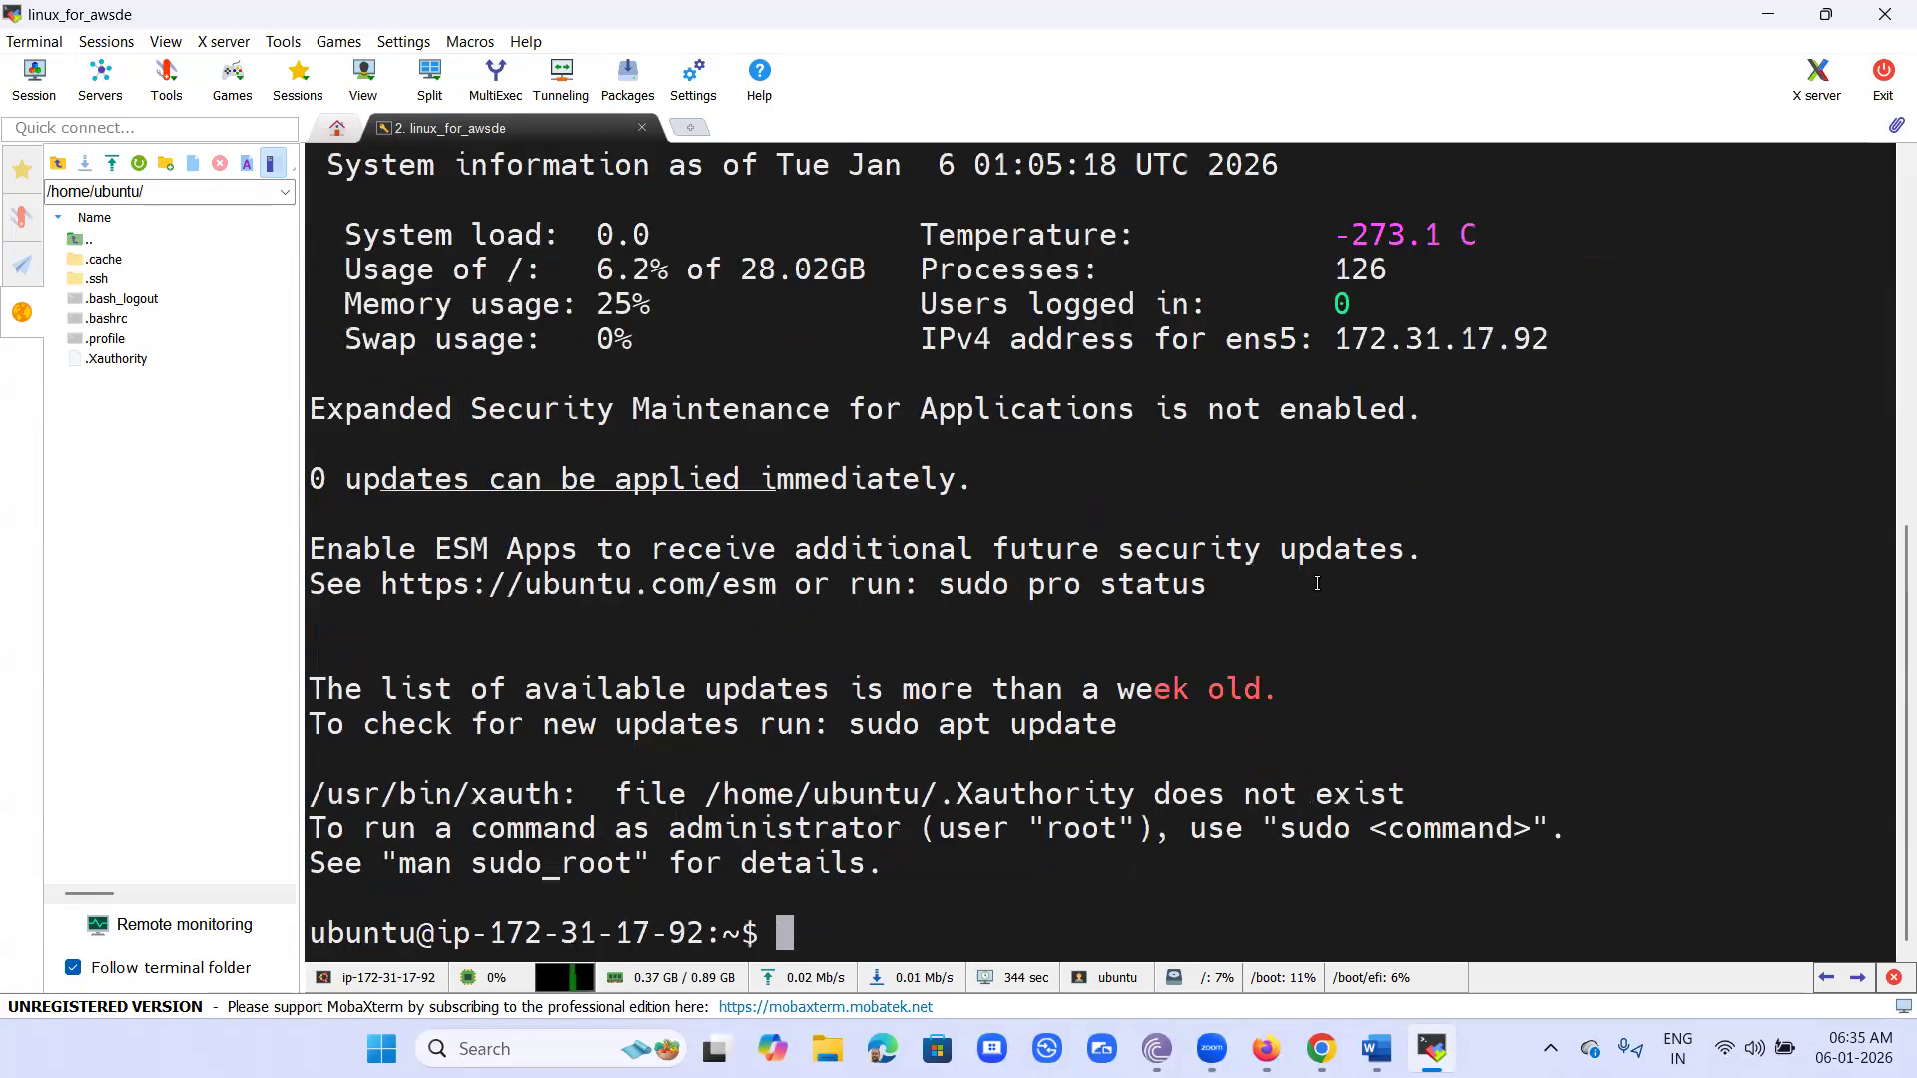
type("clear")
key("Return")
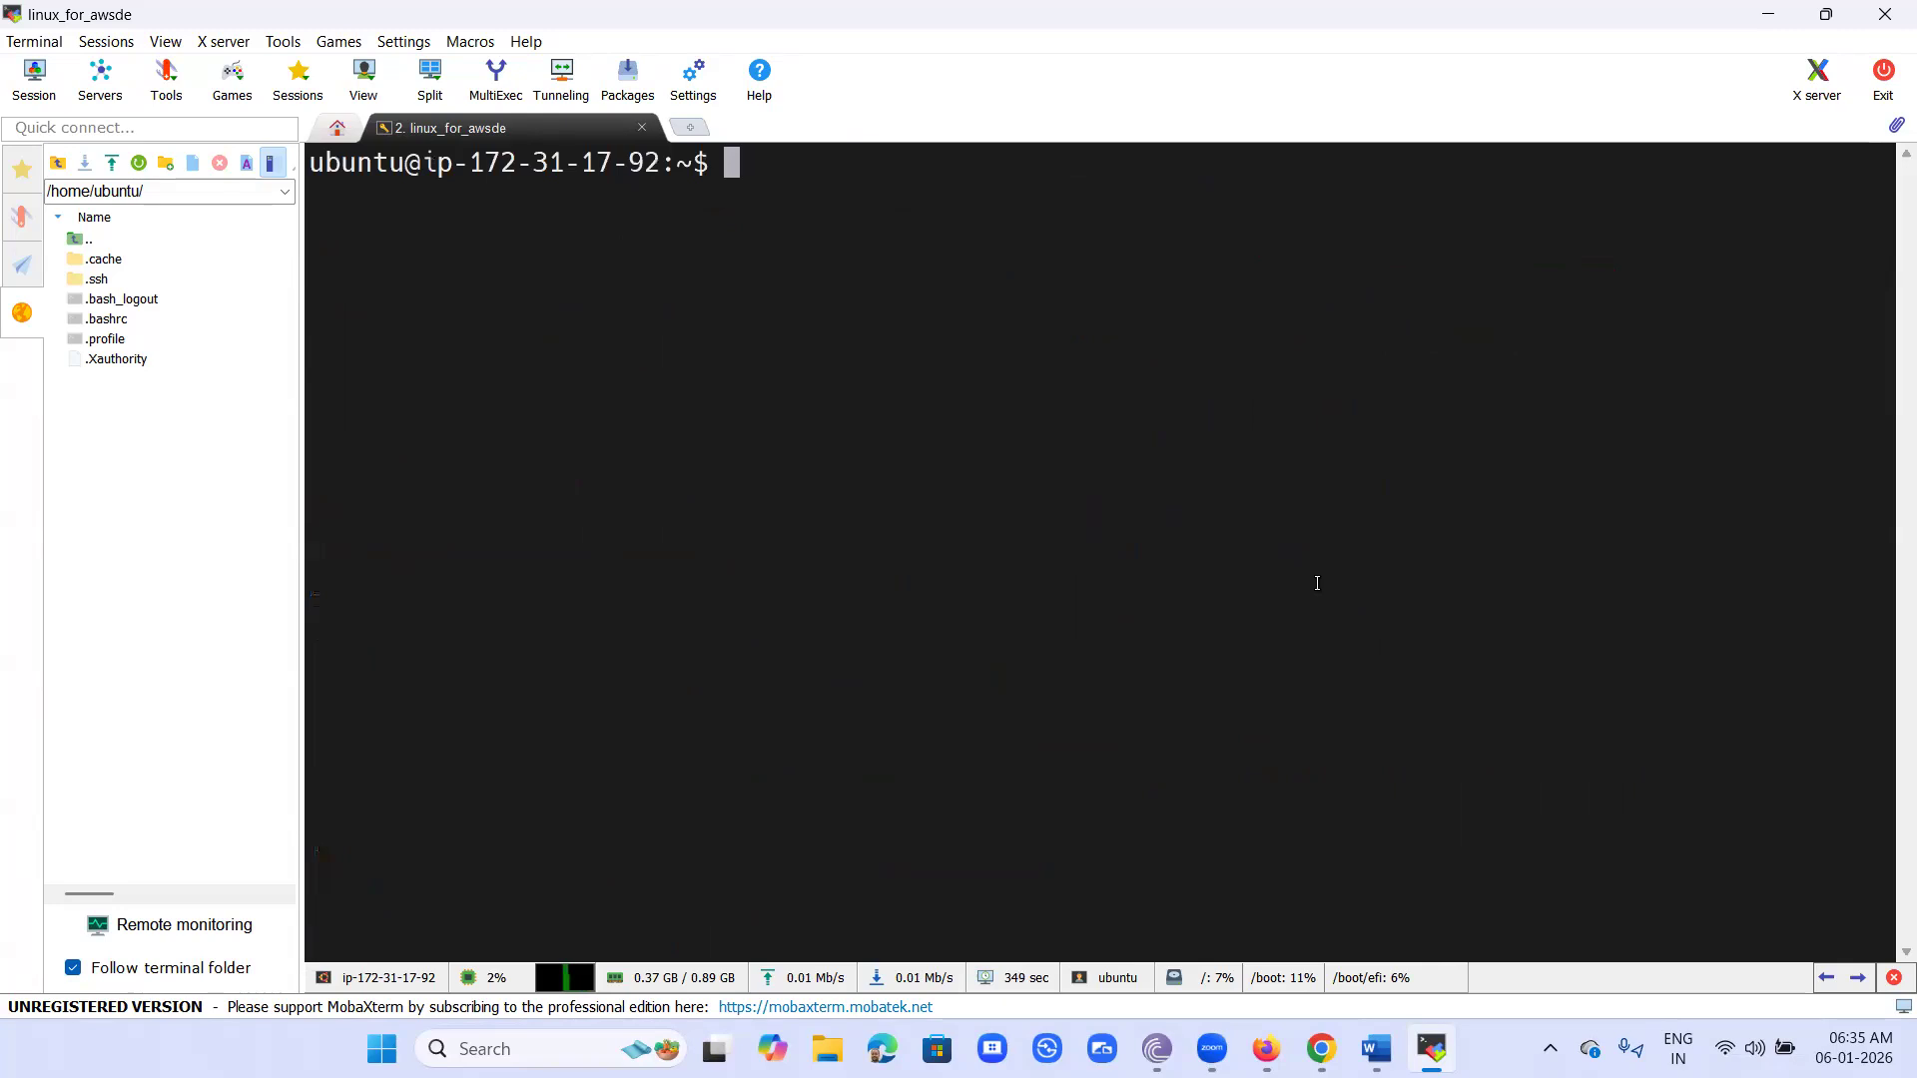
- Check the current working directory with pwd and list its contents with ls
type("pwd")
key("Return")
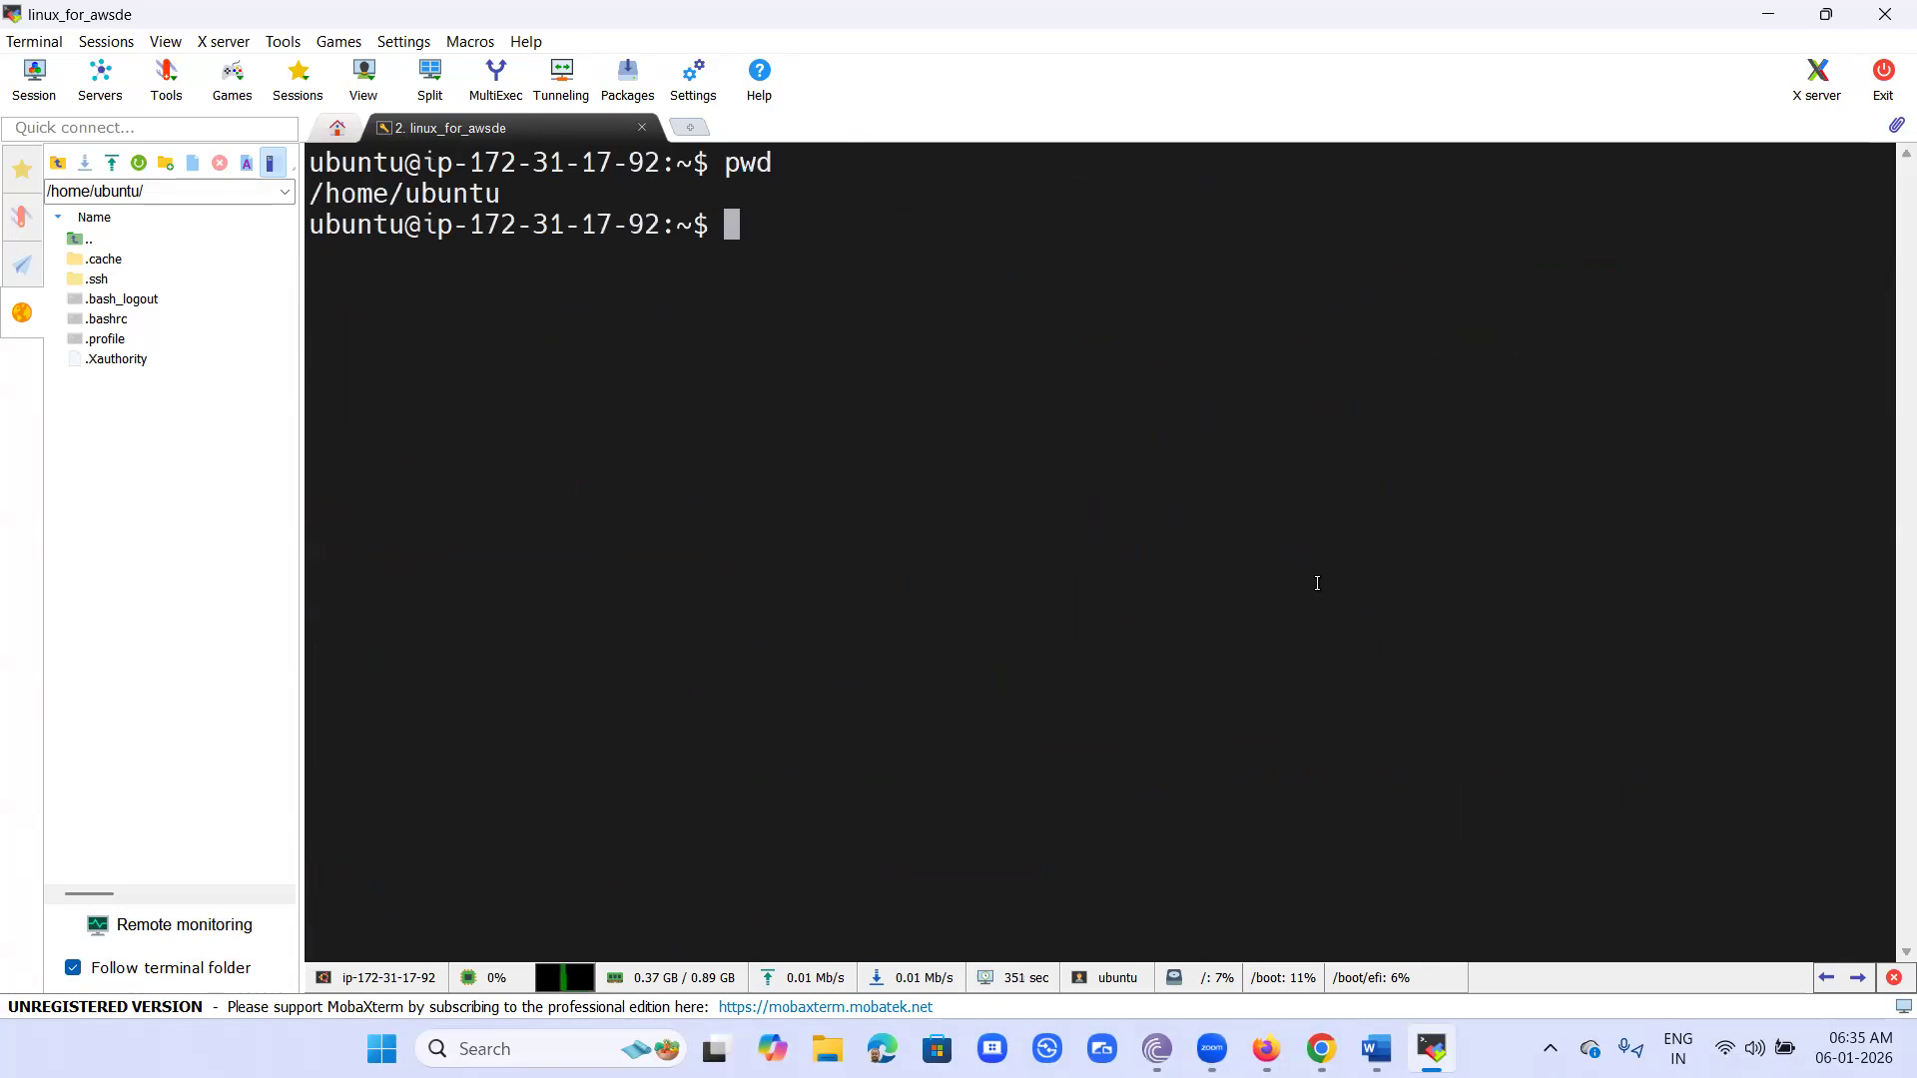
type("ls")
key("Return")
- Change to the /etc directory, list its contents and print the working directory
type("cd /etc")
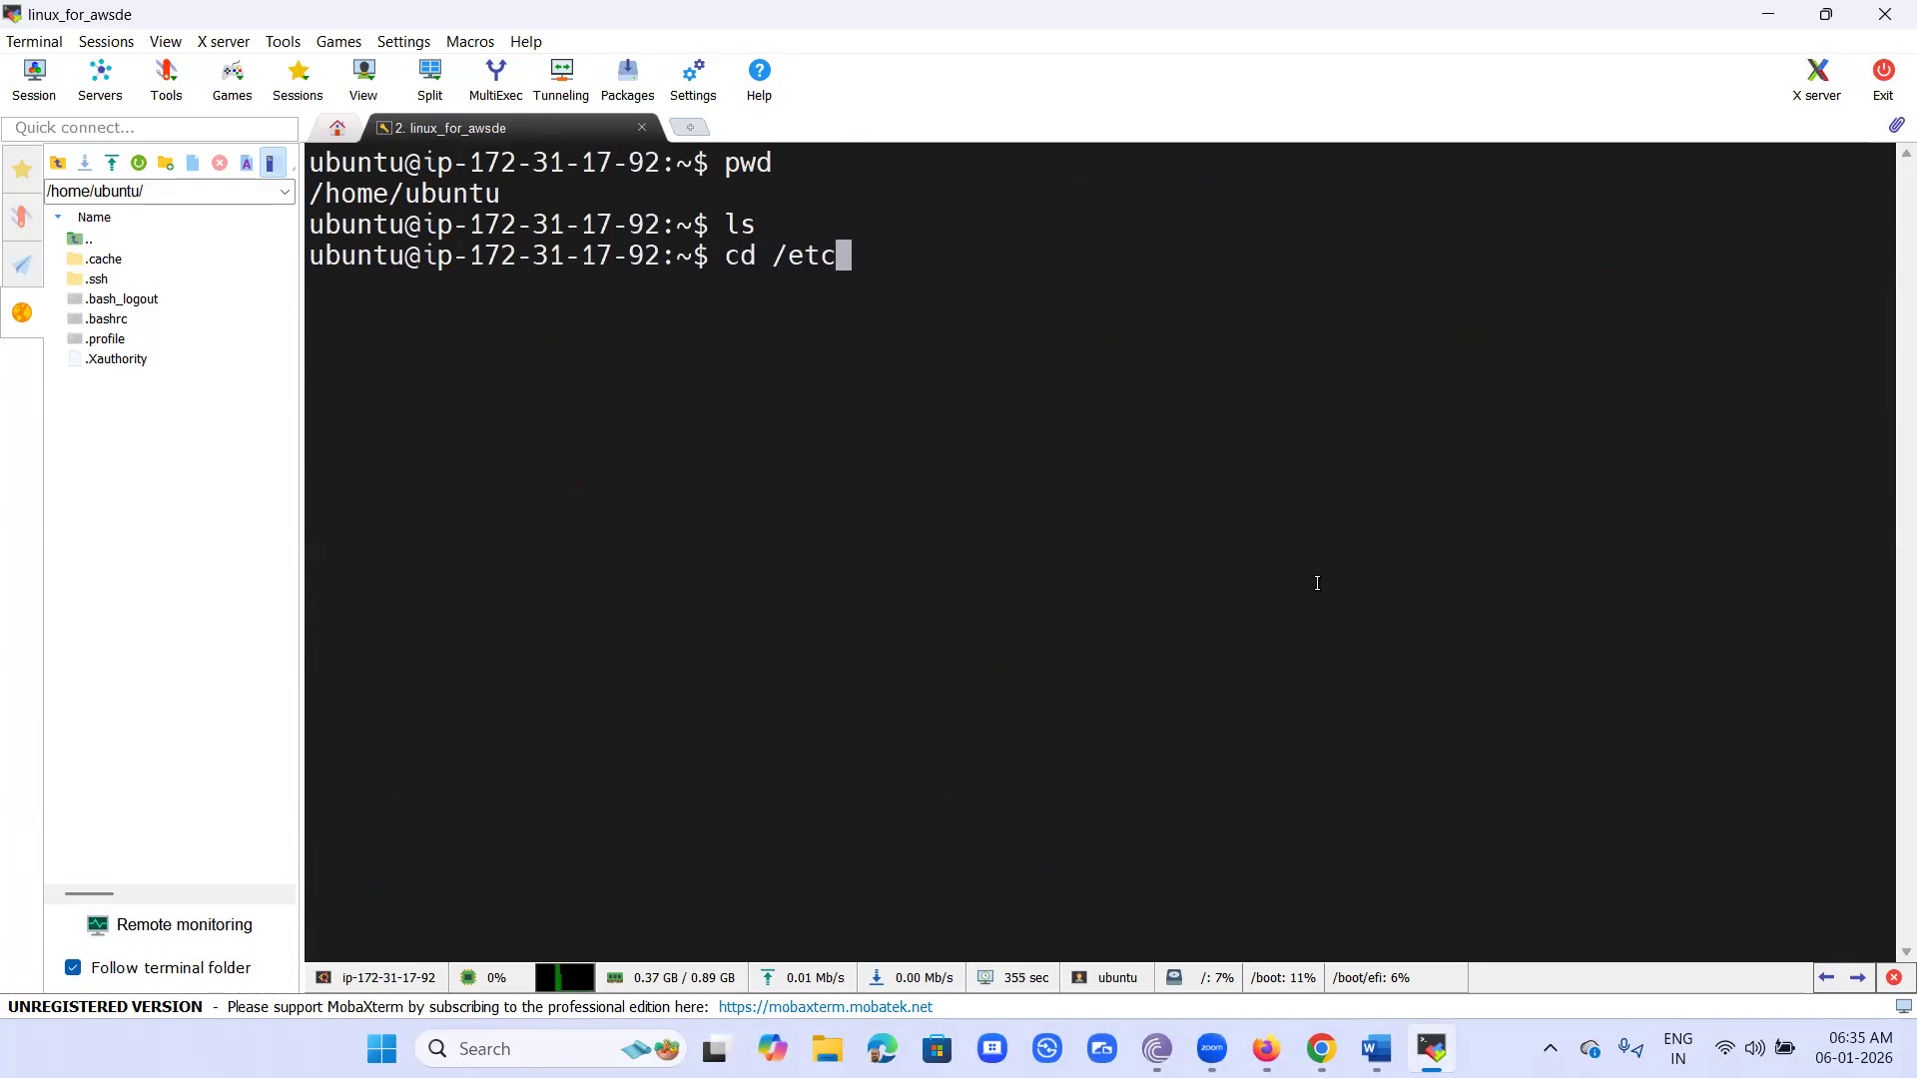
key("Return")
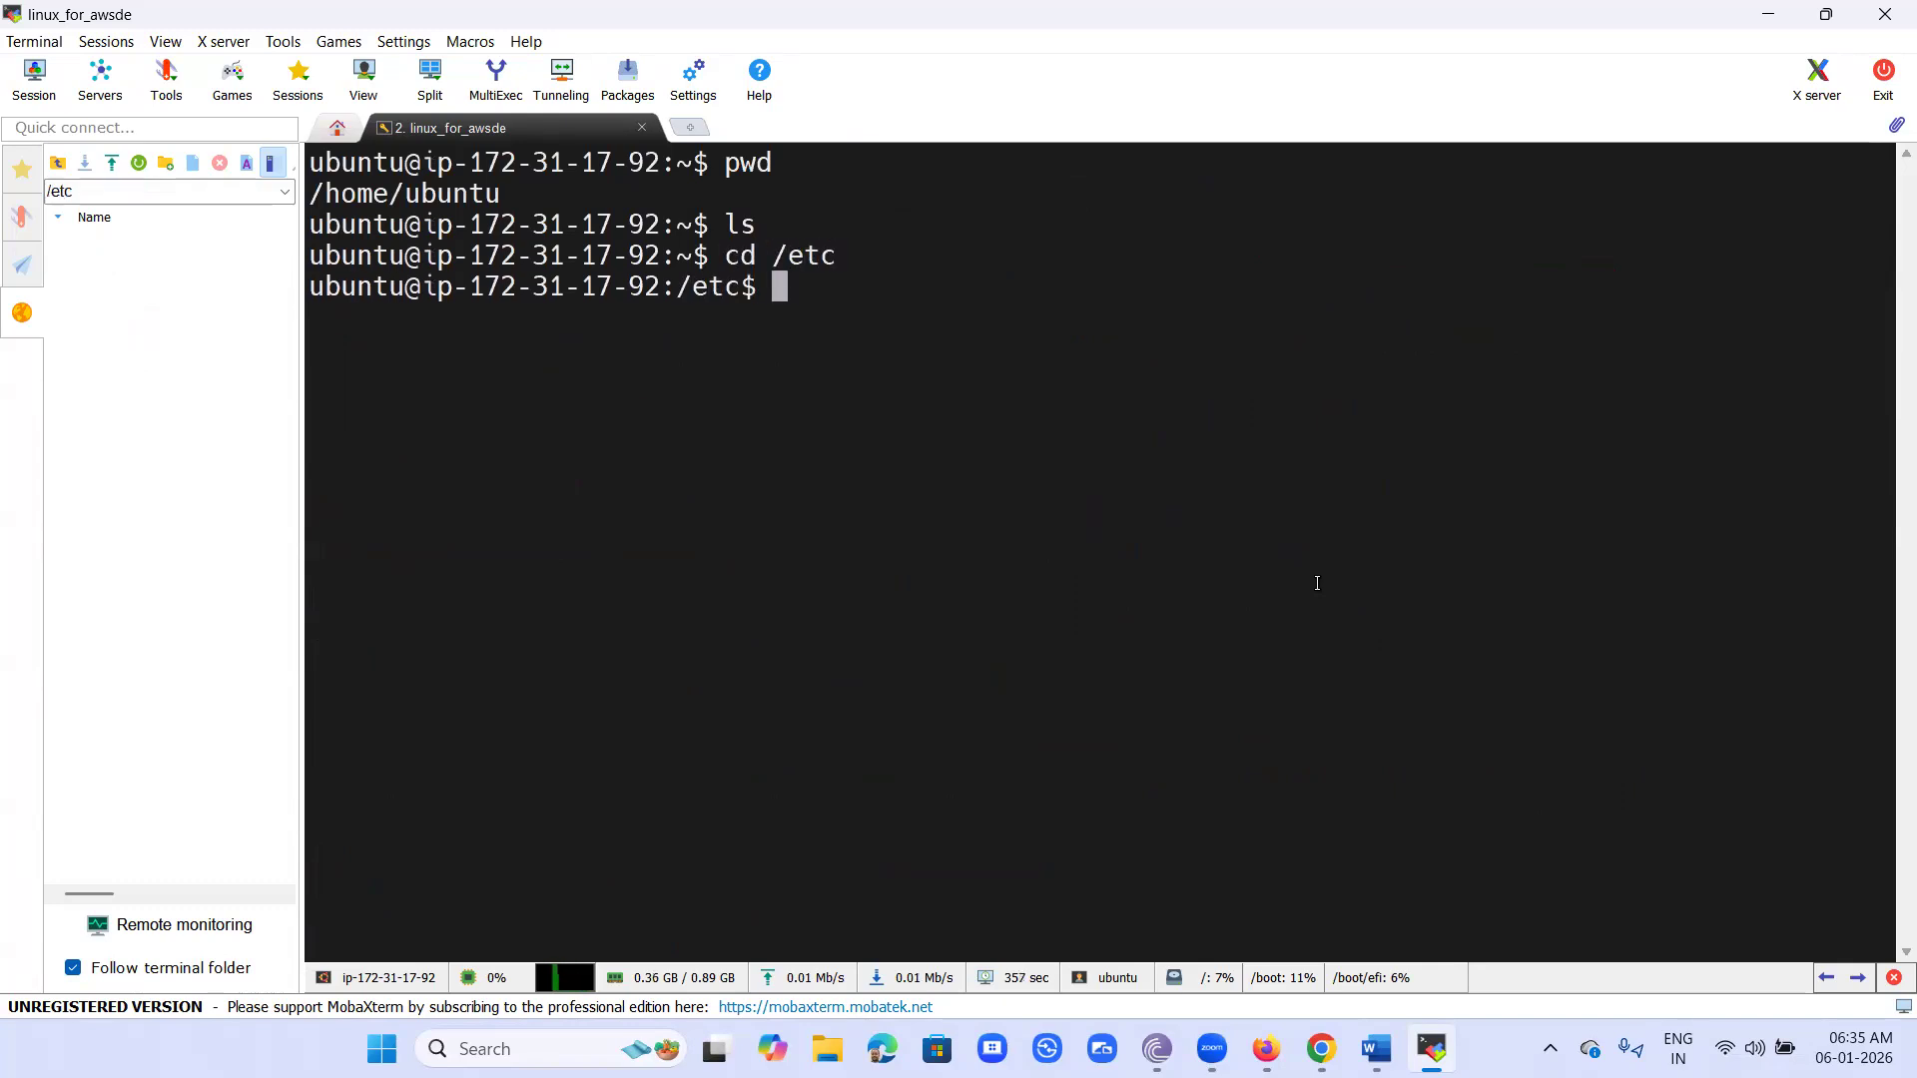
type("ls")
key("Return")
type("pwd")
key("Return")
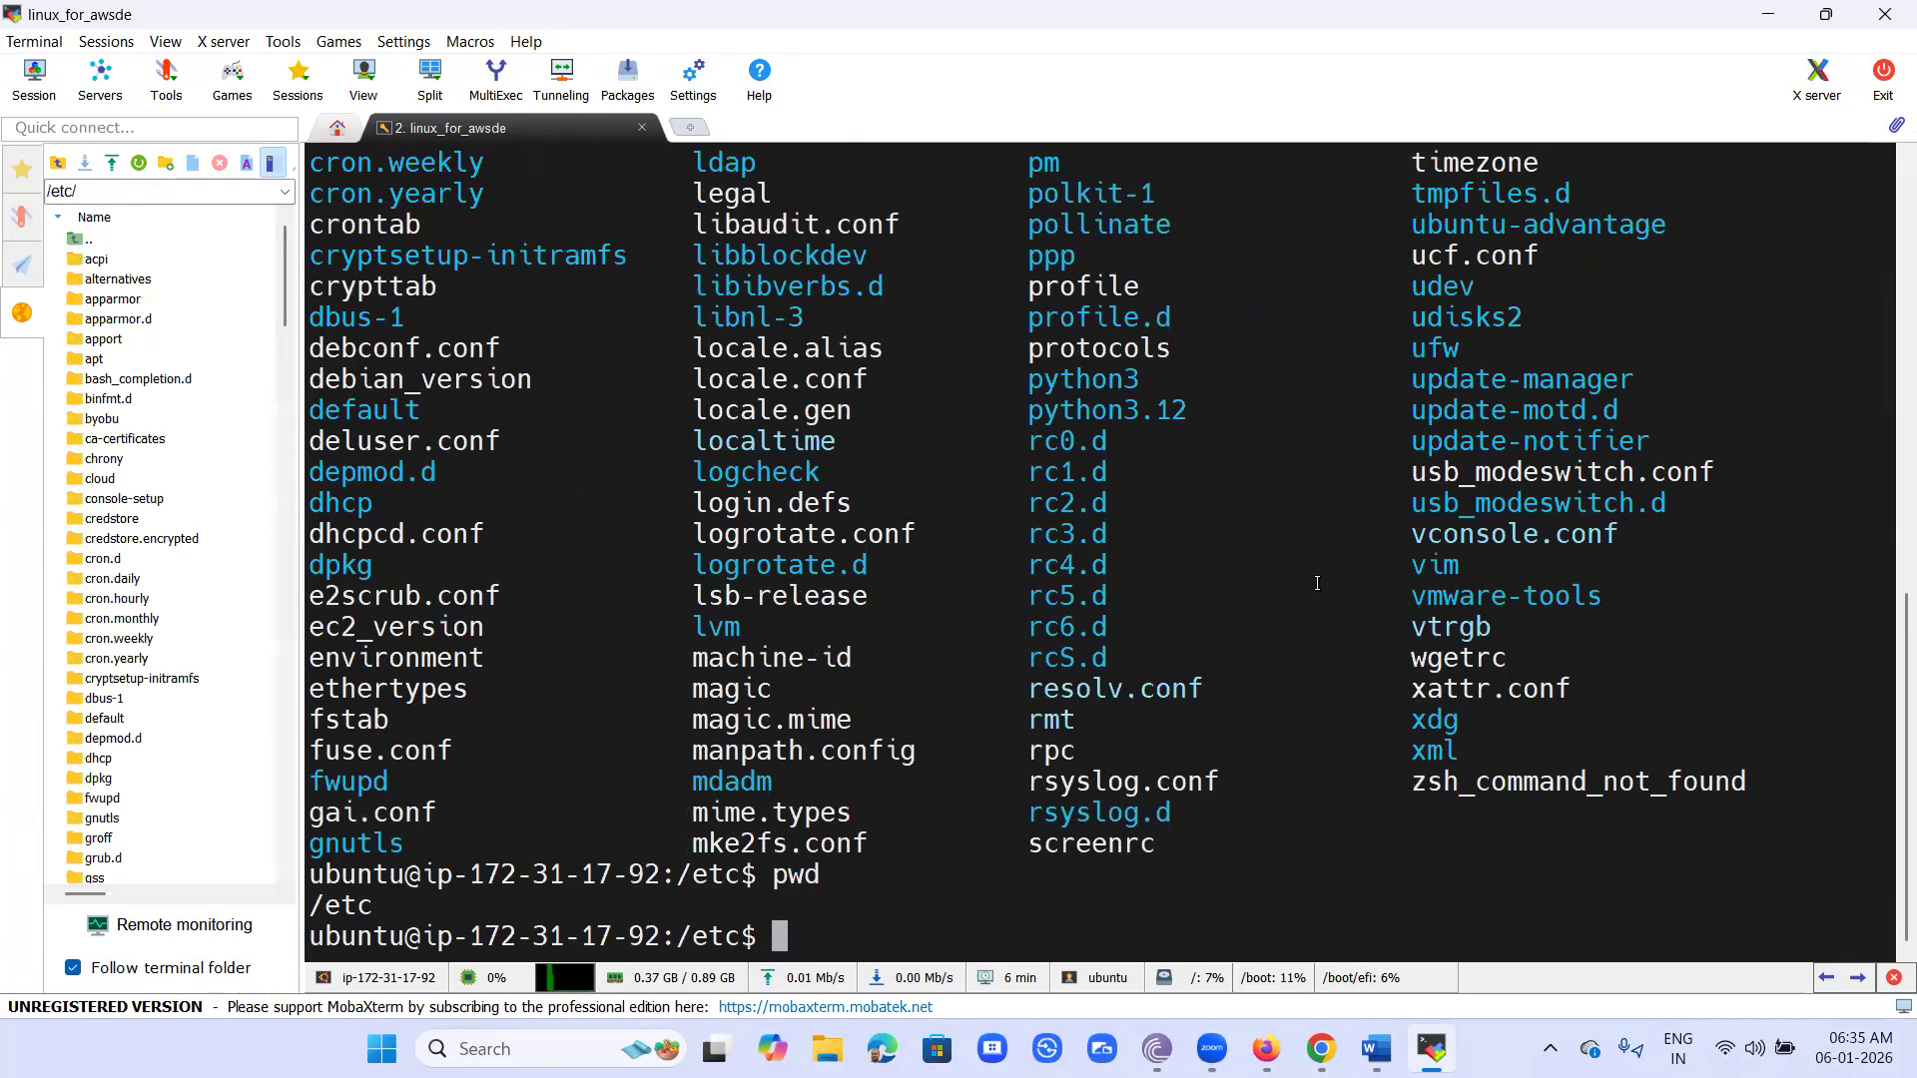
- Clear the terminal screen and switch to the Linux for AWS notes document in Word
type("clear")
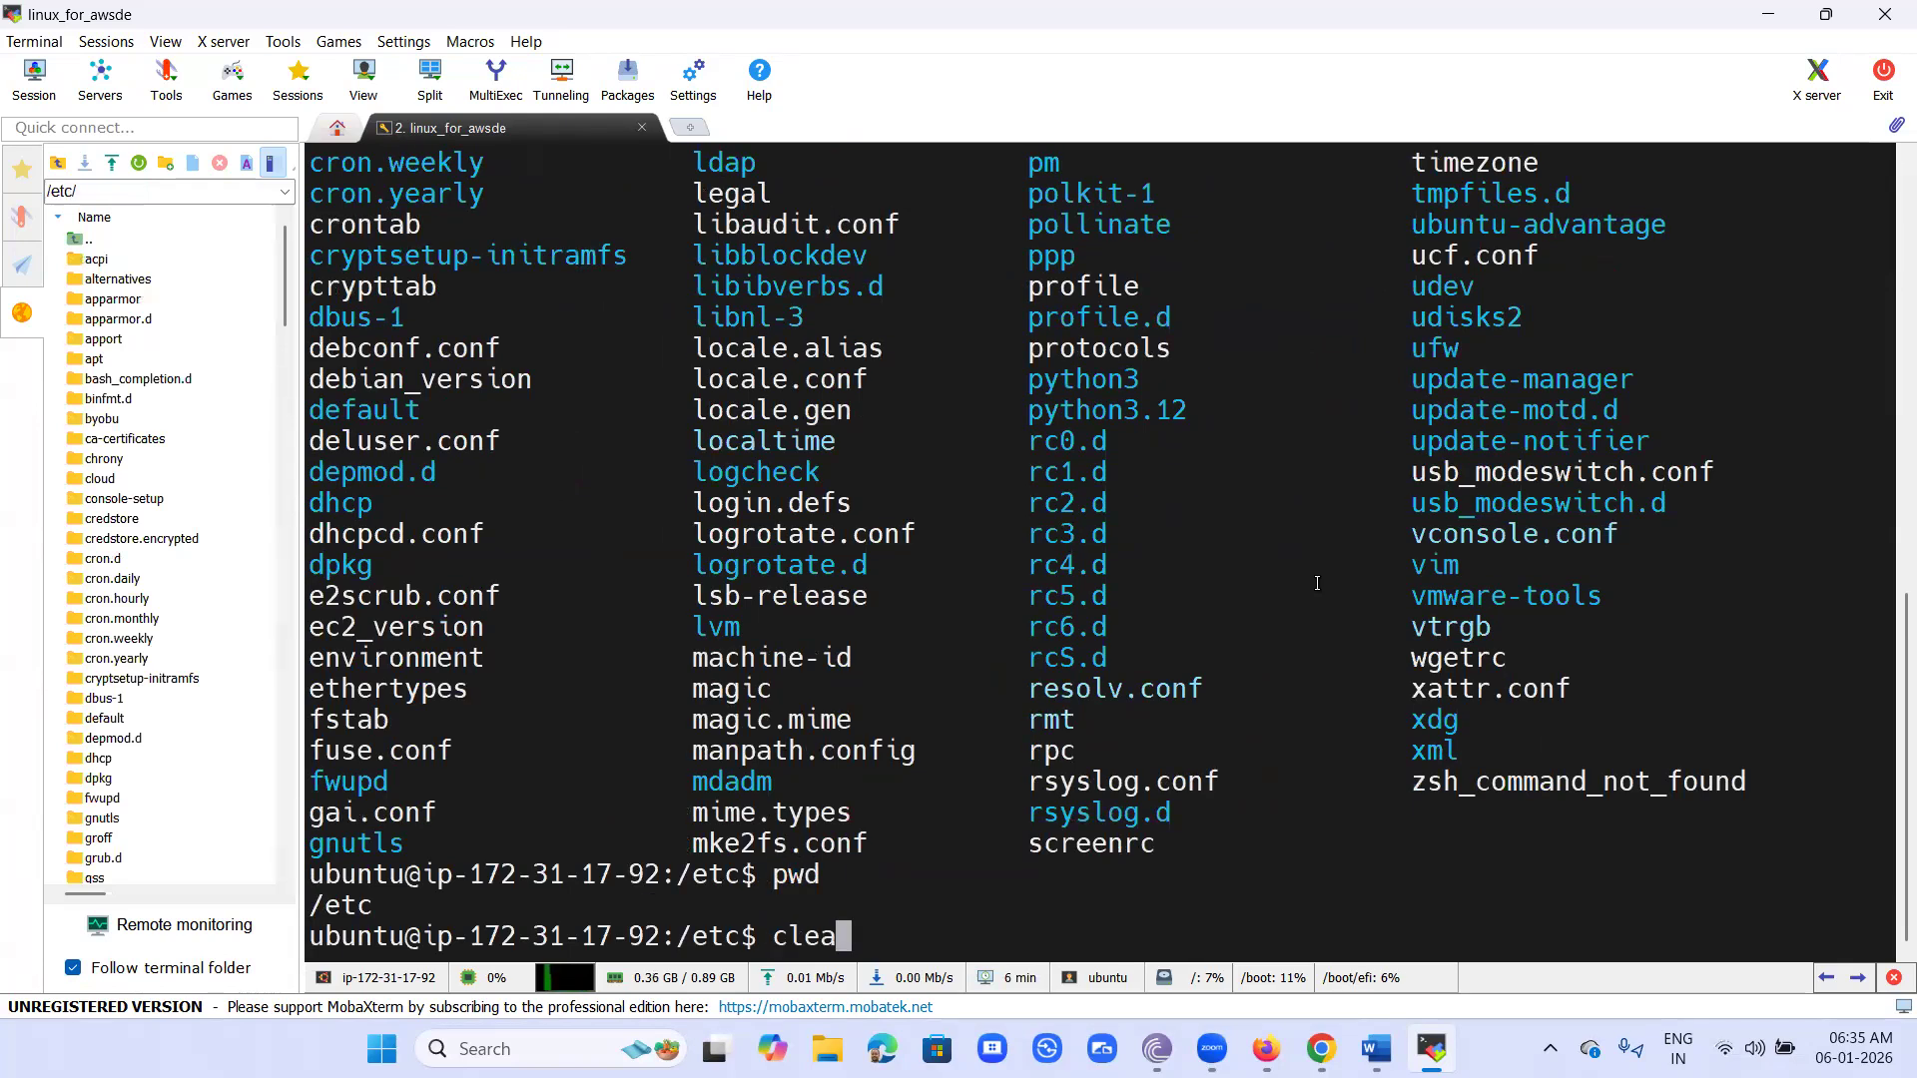
key("Return")
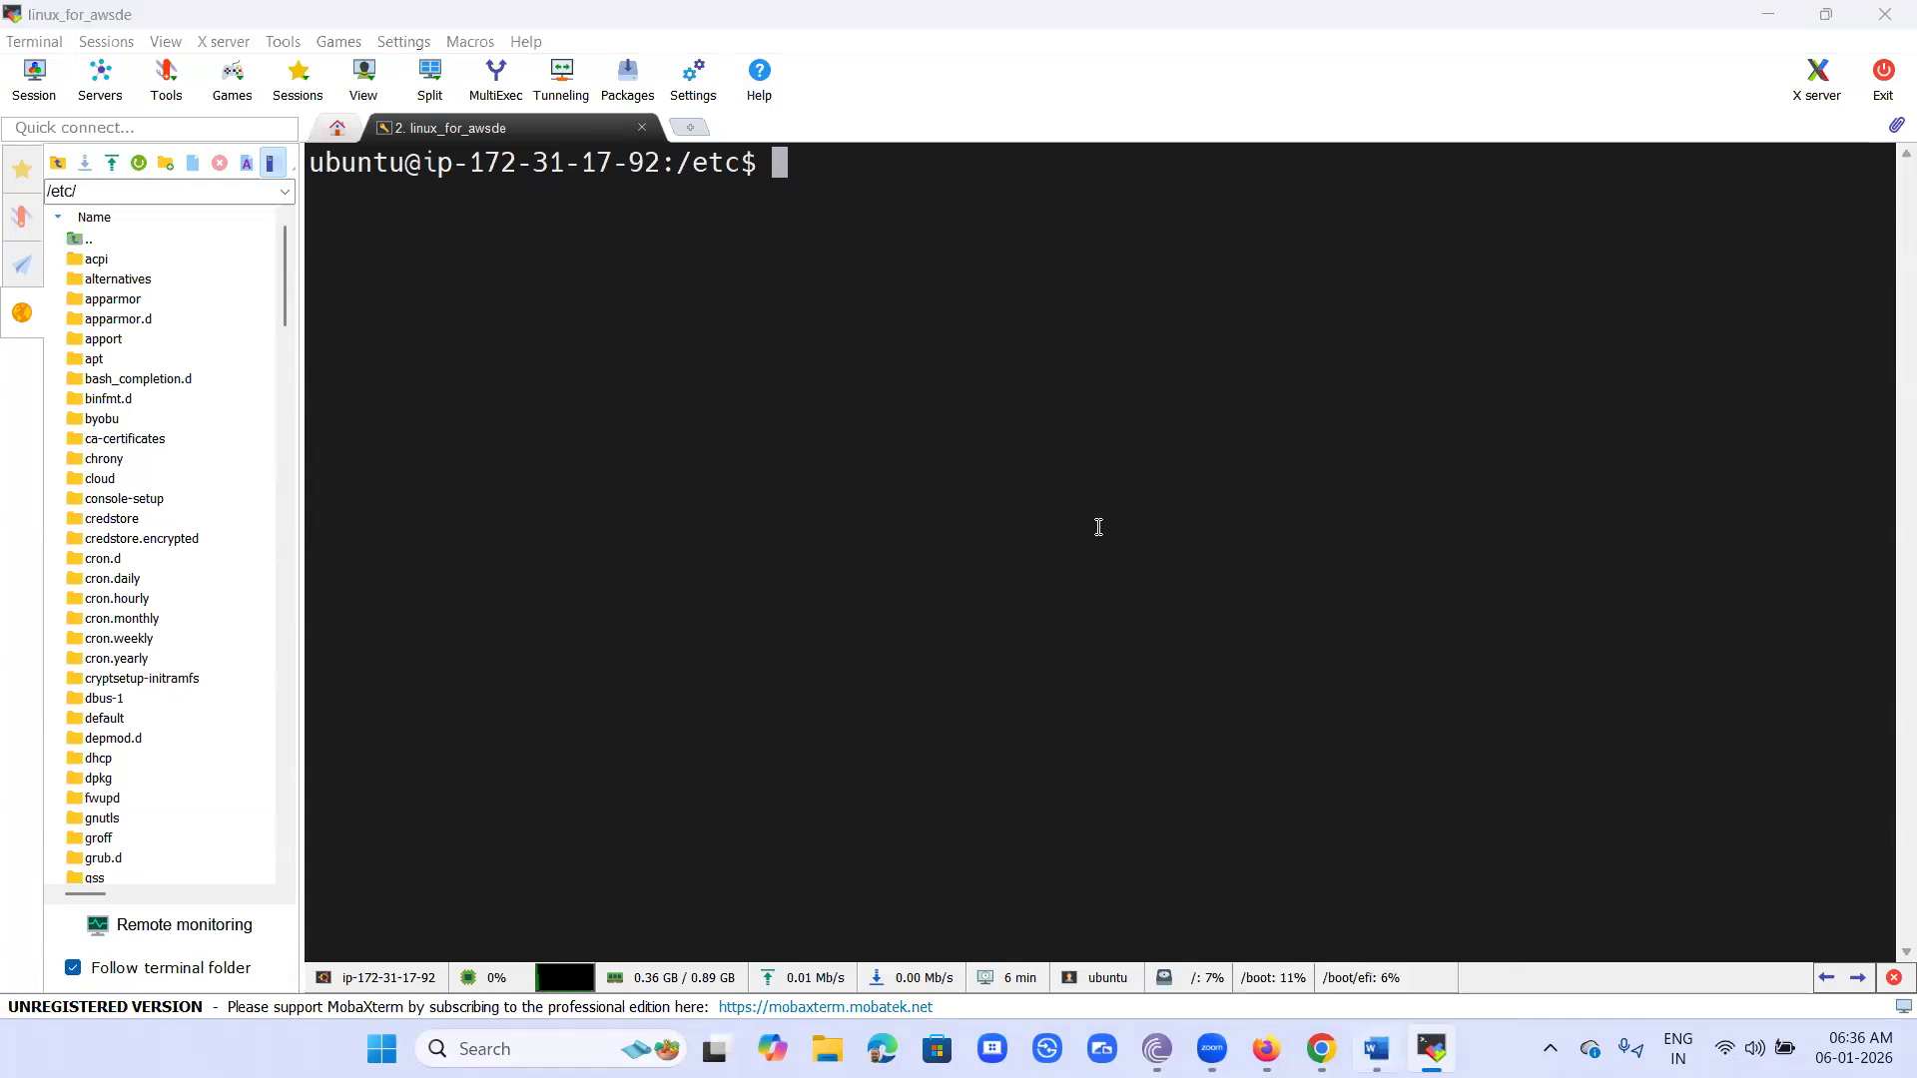
key("alt+Tab")
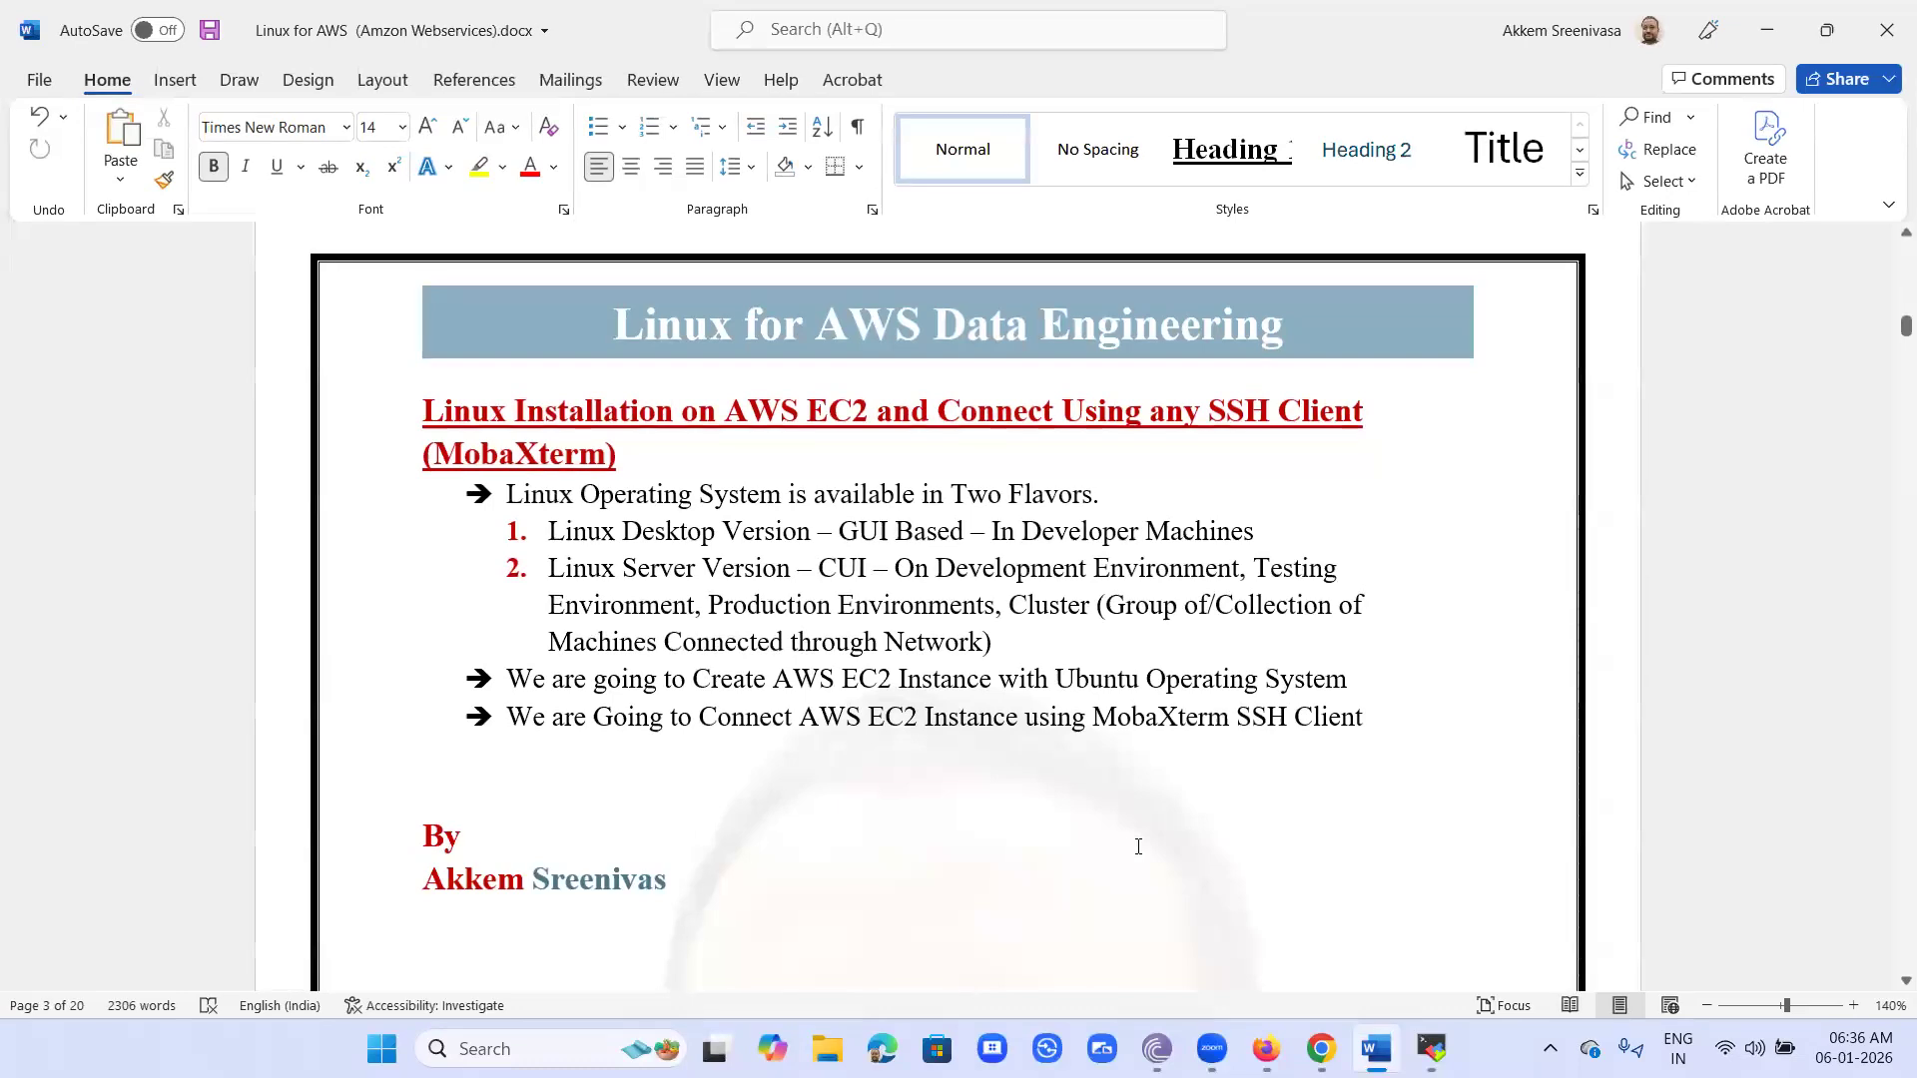